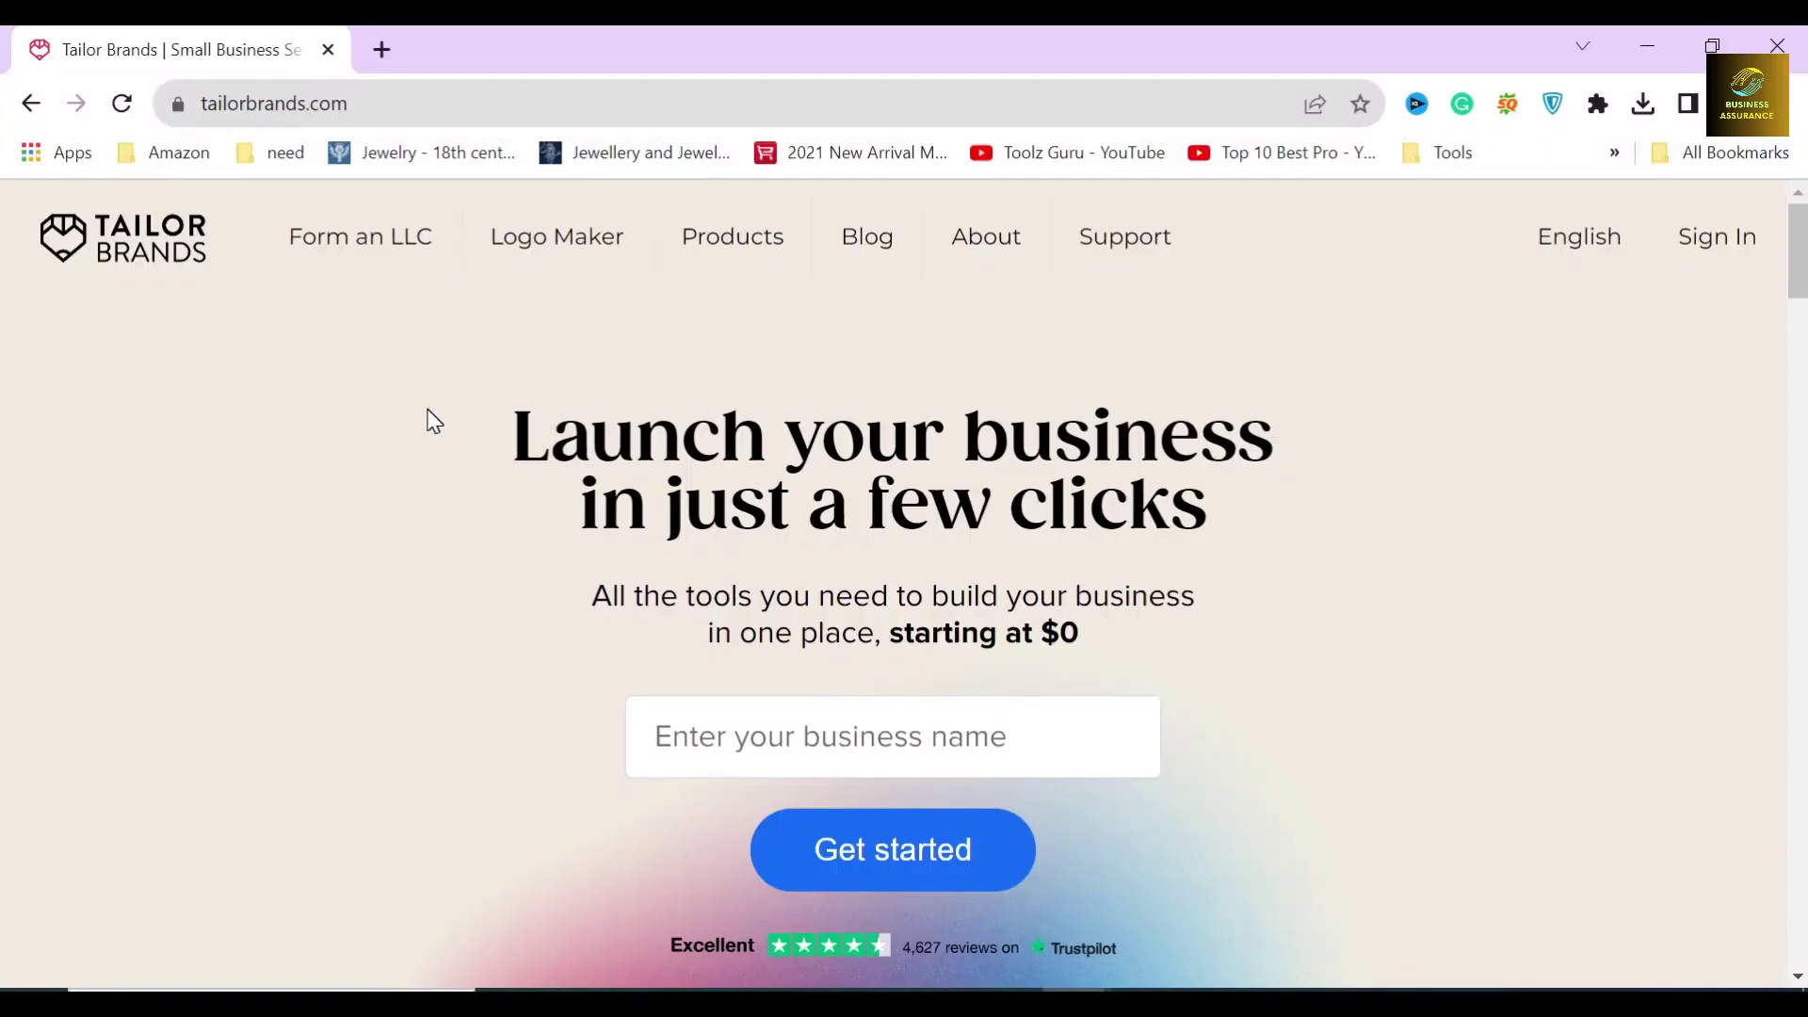
Highlight the homepage headline, the $0 subtitle and the 30M sign-ups text
{"action": "left_click_drag", "start_coordinate": [434, 419], "coordinate": [1286, 529]}
{"action": "left_click_drag", "start_coordinate": [533, 592], "coordinate": [1102, 639]}
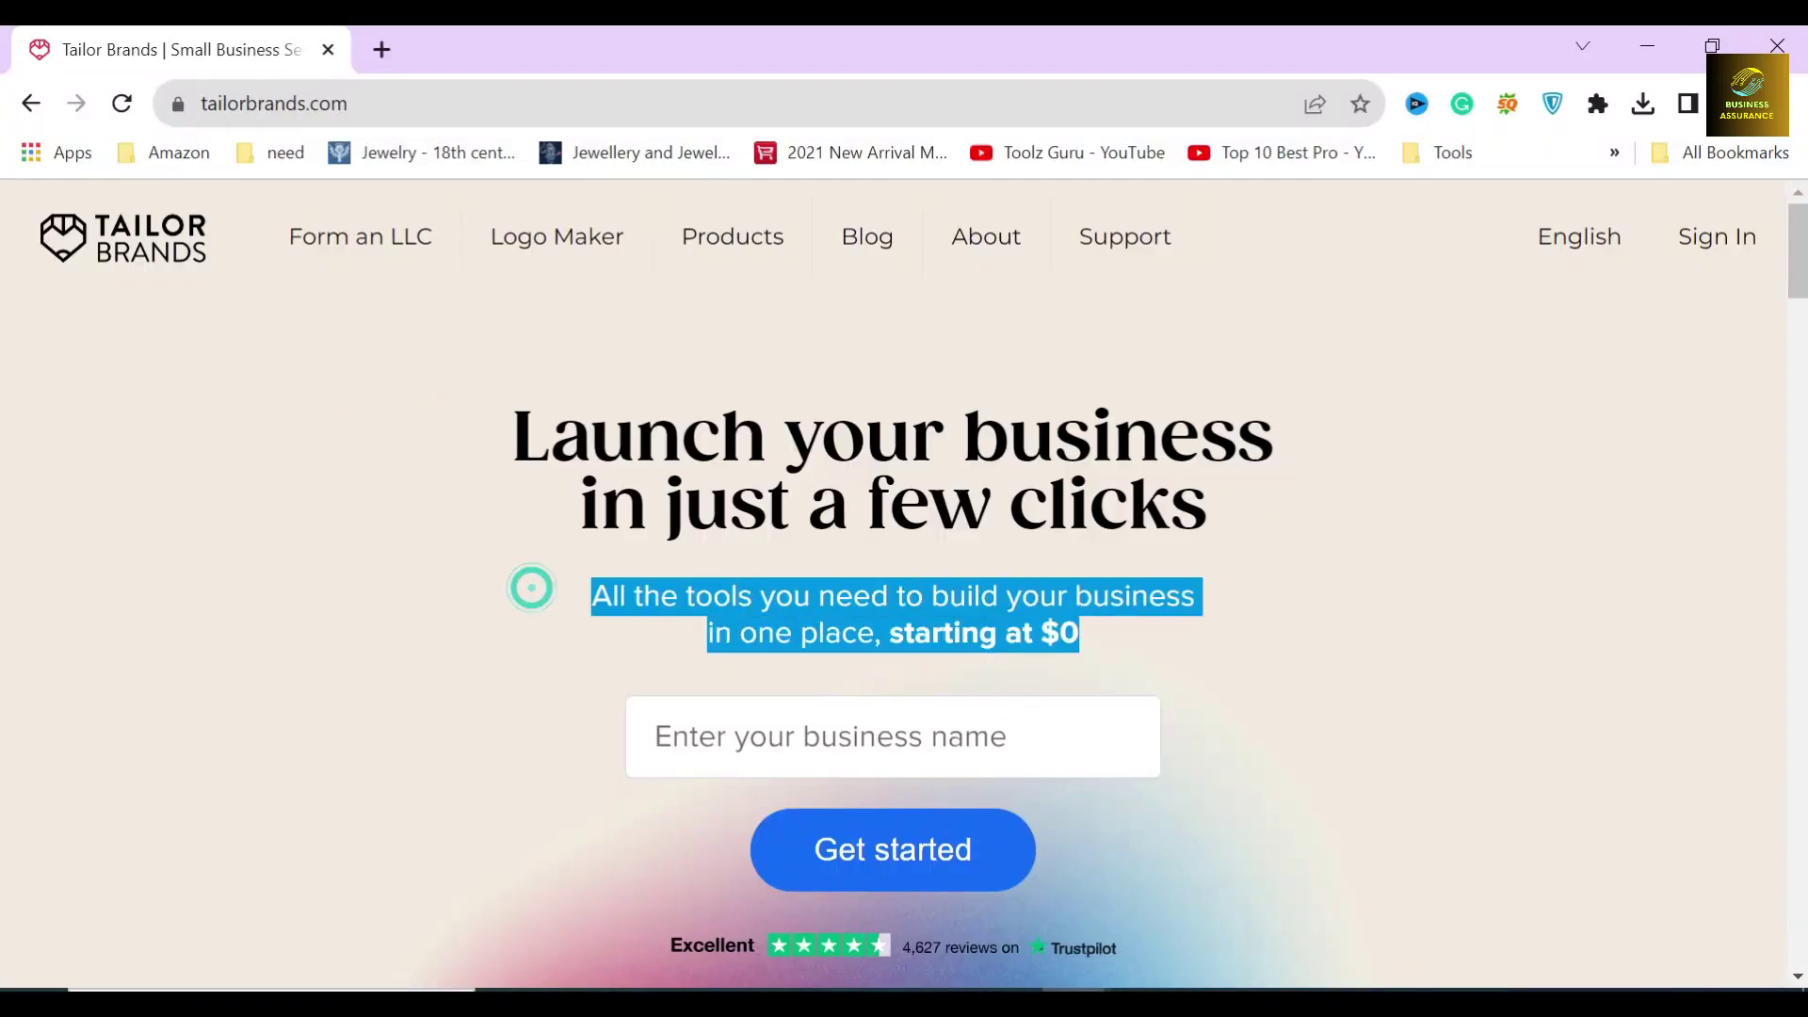
{"action": "left_click", "coordinate": [1102, 635]}
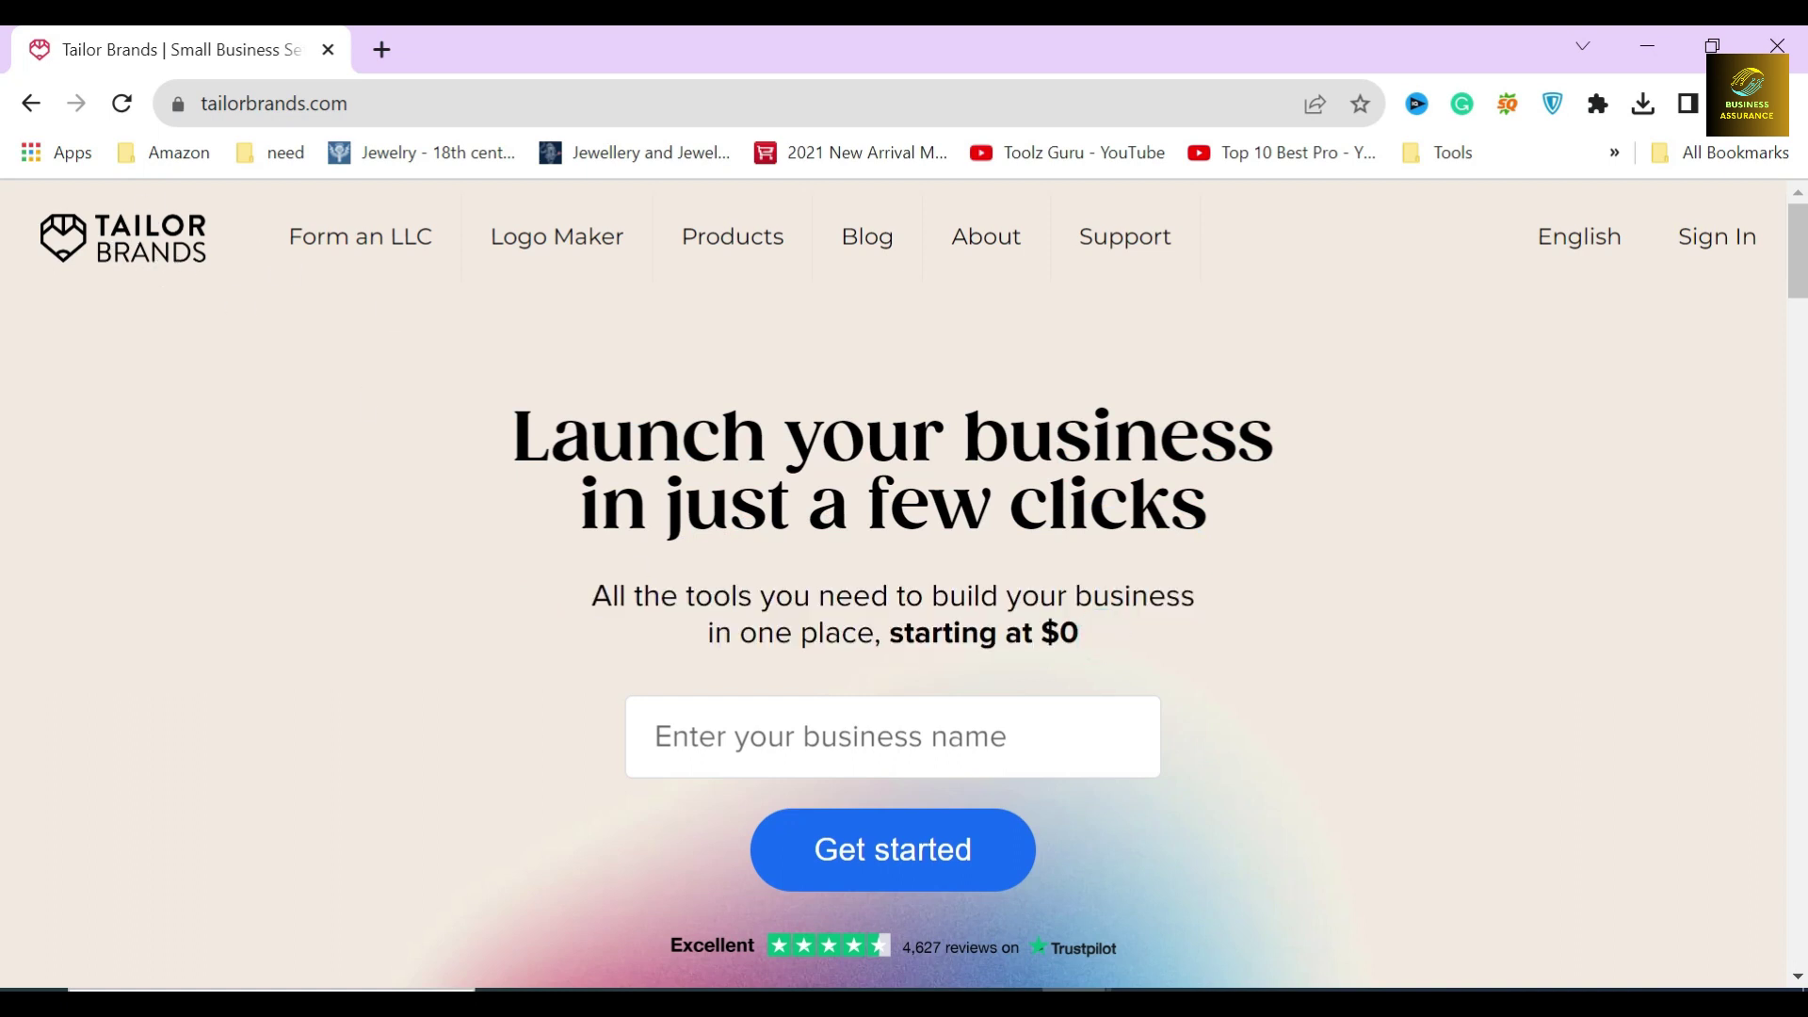
{"action": "scroll", "coordinate": [790, 632], "scroll_direction": "down", "scroll_amount": 3}
{"action": "scroll", "coordinate": [789, 632], "scroll_direction": "down", "scroll_amount": 5}
{"action": "scroll", "coordinate": [789, 631], "scroll_direction": "down", "scroll_amount": 5}
{"action": "scroll", "coordinate": [790, 632], "scroll_direction": "down", "scroll_amount": 5}
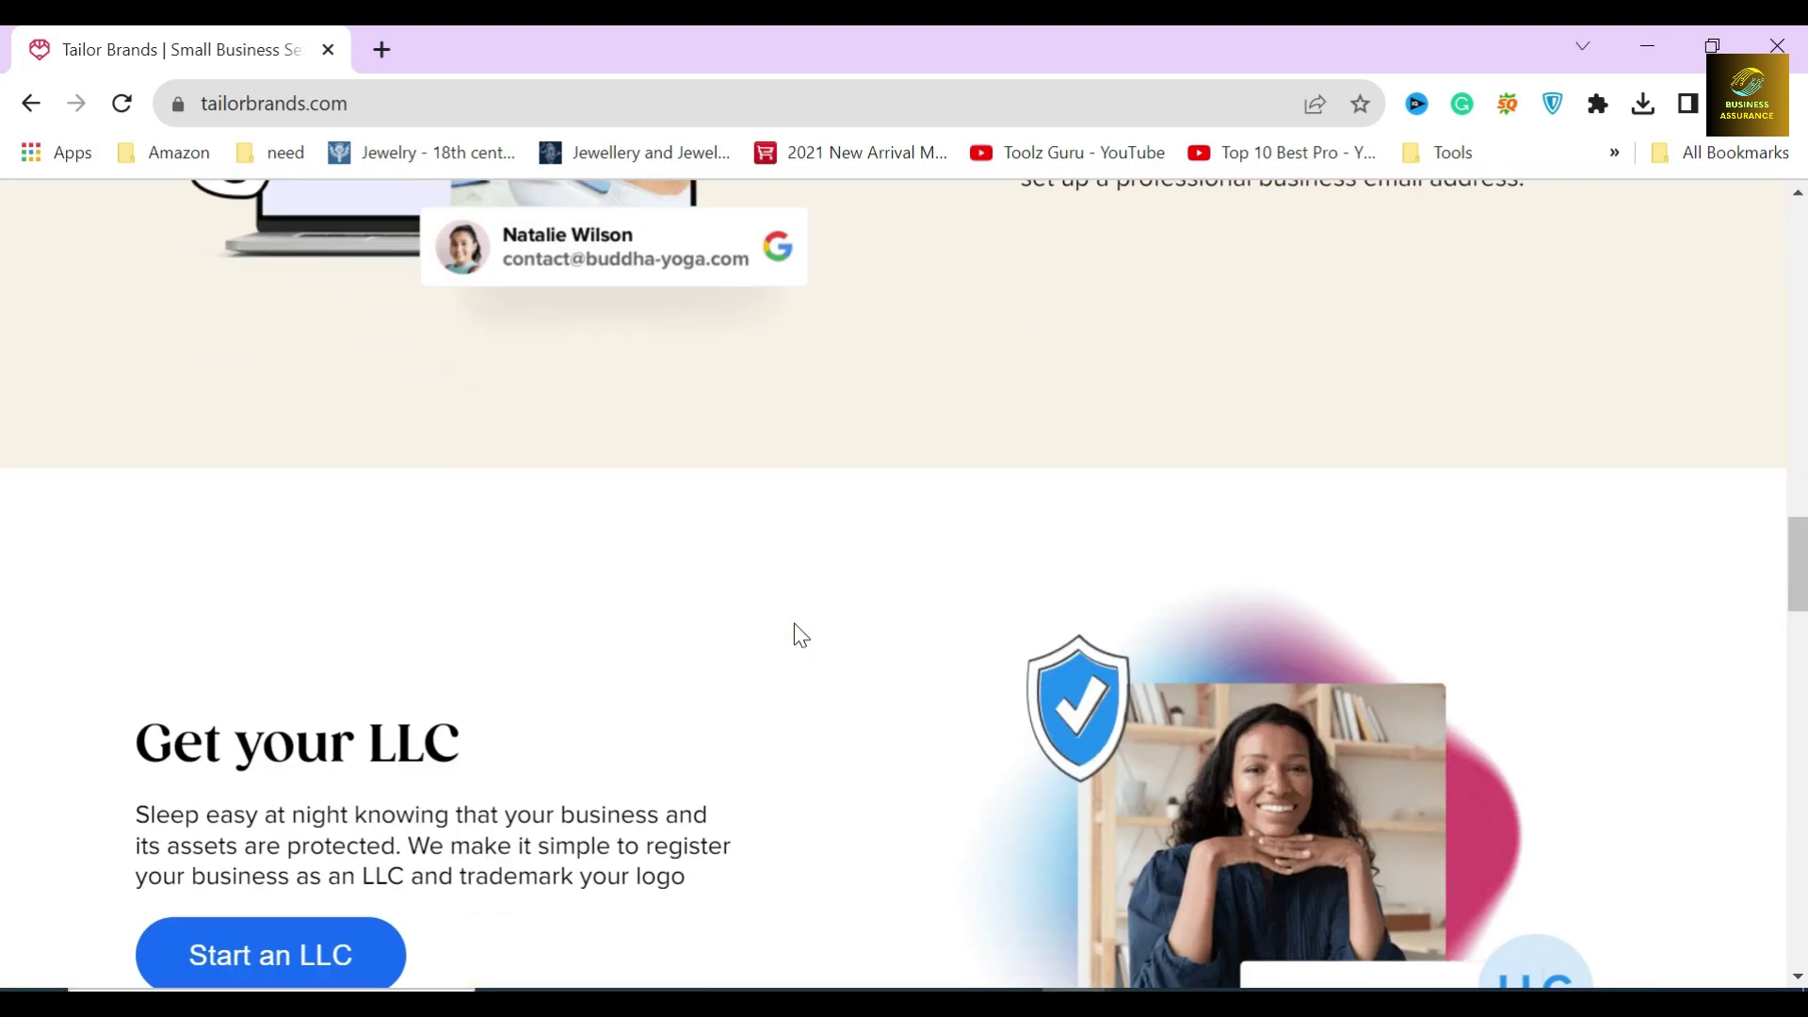
{"action": "scroll", "coordinate": [798, 629], "scroll_direction": "down", "scroll_amount": 4}
{"action": "scroll", "coordinate": [803, 625], "scroll_direction": "down", "scroll_amount": 5}
{"action": "scroll", "coordinate": [802, 625], "scroll_direction": "down", "scroll_amount": 4}
{"action": "left_click_drag", "start_coordinate": [681, 449], "coordinate": [1061, 617]}
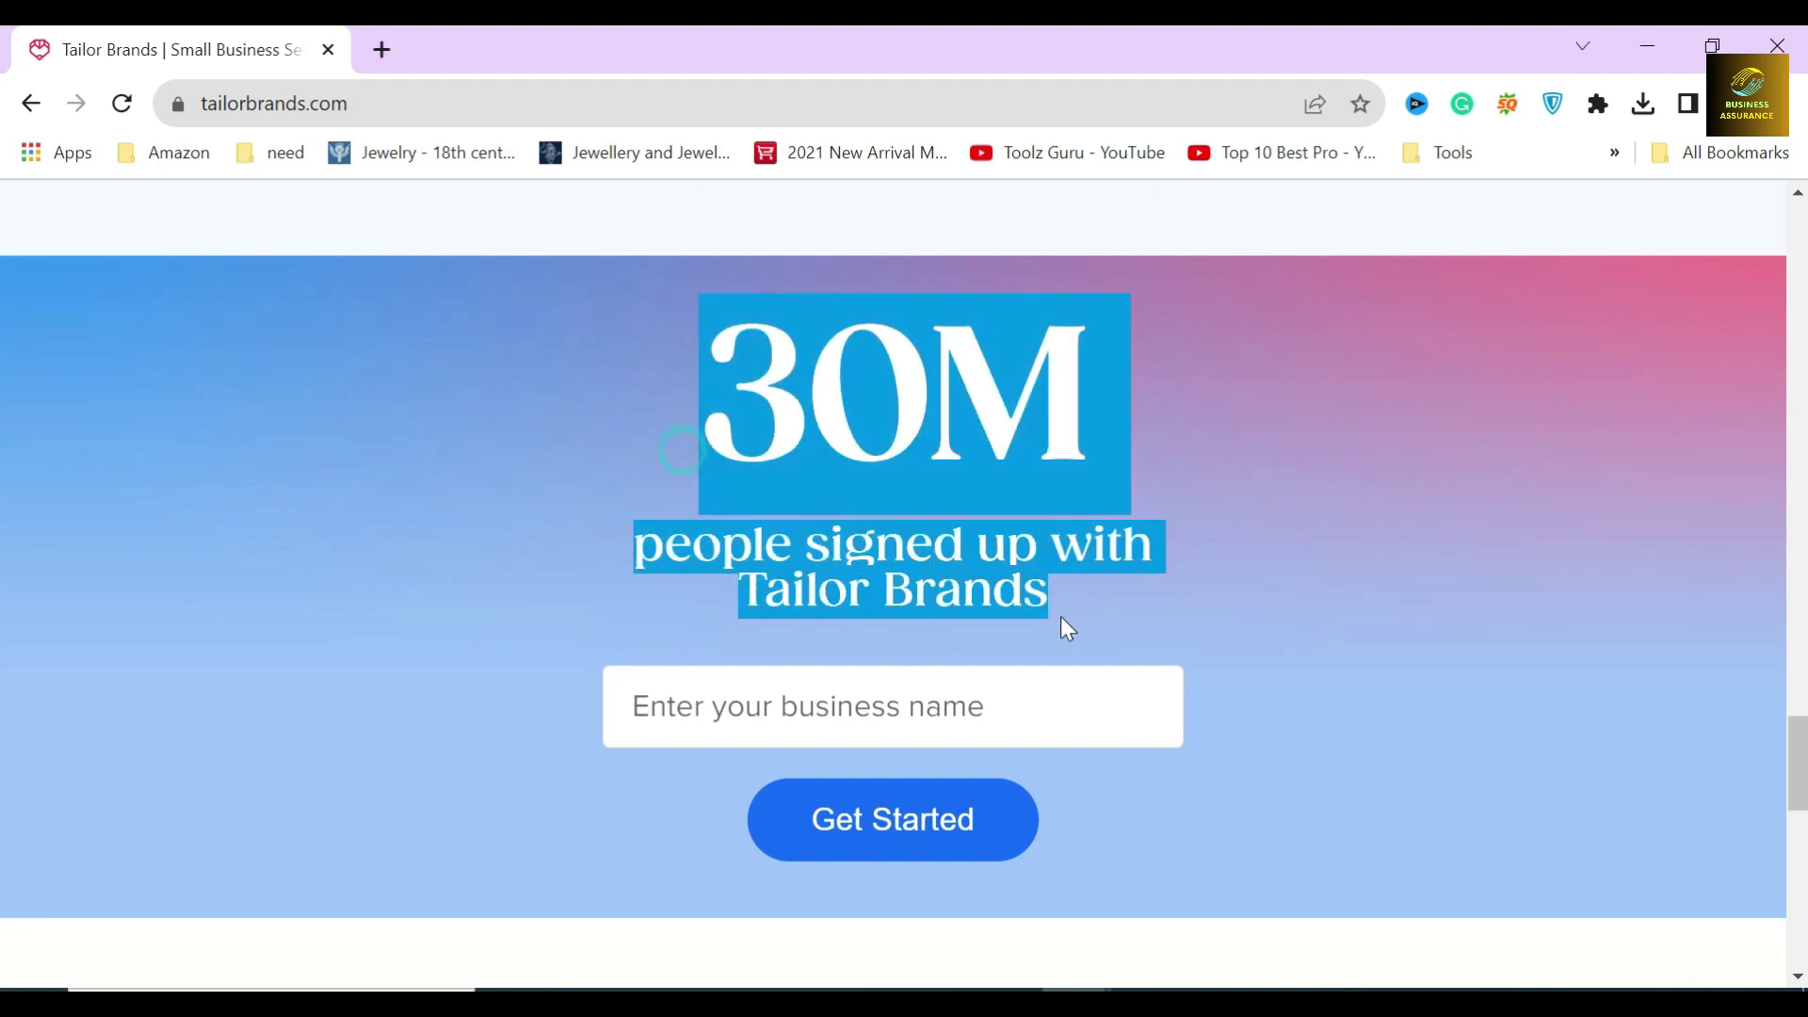
{"action": "left_click", "coordinate": [1077, 590]}
{"action": "scroll", "coordinate": [1077, 588], "scroll_direction": "up", "scroll_amount": 5}
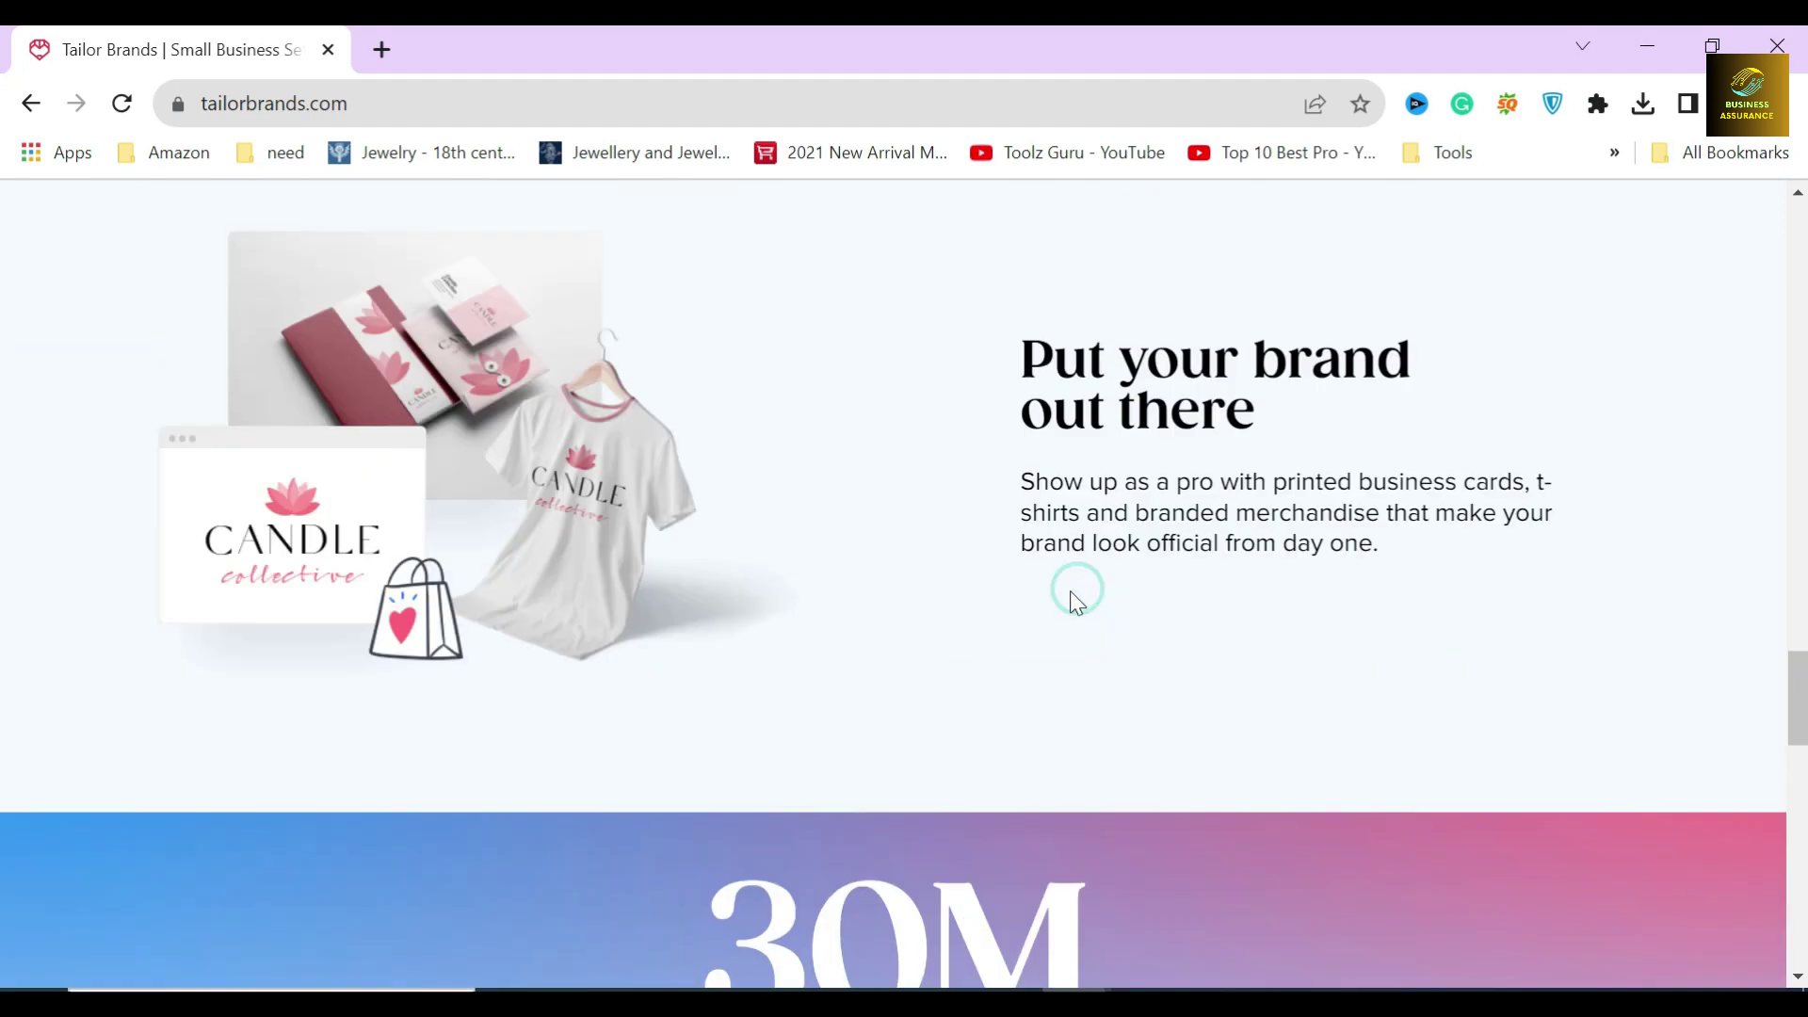
{"action": "scroll", "coordinate": [1078, 589], "scroll_direction": "up", "scroll_amount": 5}
{"action": "left_click_drag", "start_coordinate": [142, 721], "coordinate": [633, 753]}
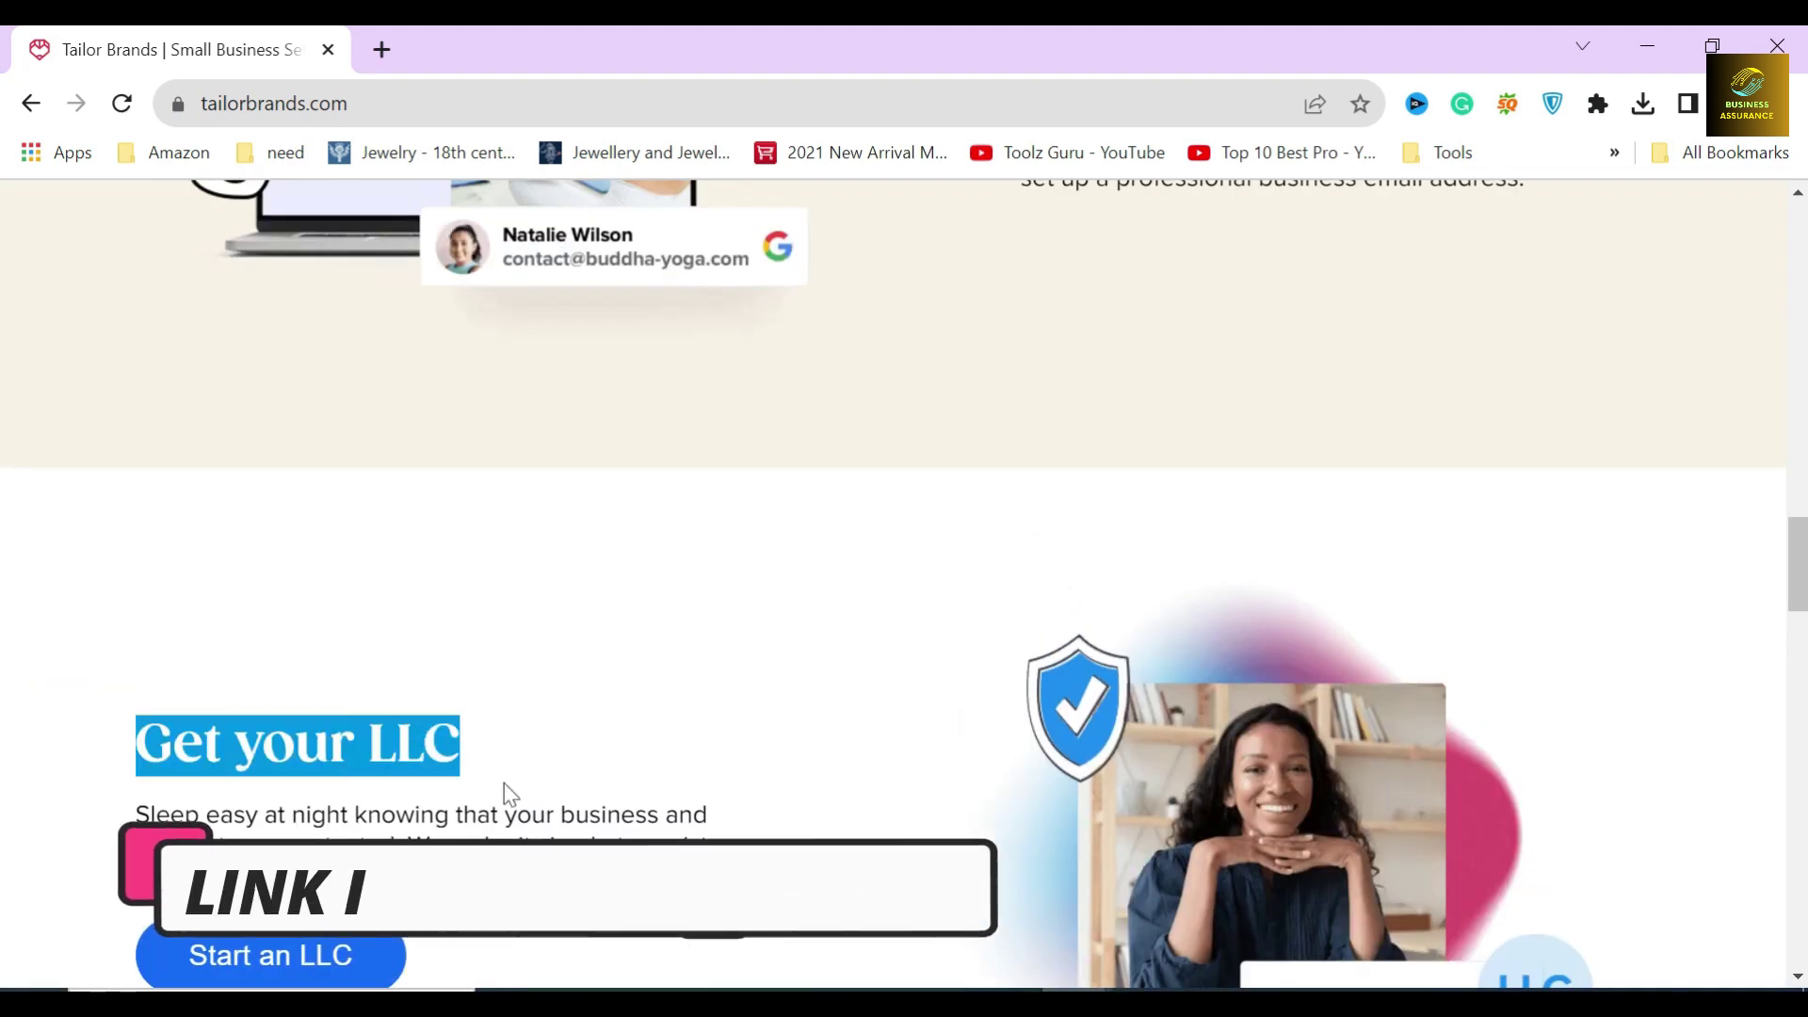
{"action": "left_click", "coordinate": [642, 744]}
{"action": "scroll", "coordinate": [641, 744], "scroll_direction": "up", "scroll_amount": 4}
{"action": "scroll", "coordinate": [641, 735], "scroll_direction": "up", "scroll_amount": 5}
{"action": "scroll", "coordinate": [641, 734], "scroll_direction": "up", "scroll_amount": 2}
{"action": "left_click_drag", "start_coordinate": [137, 586], "coordinate": [529, 643]}
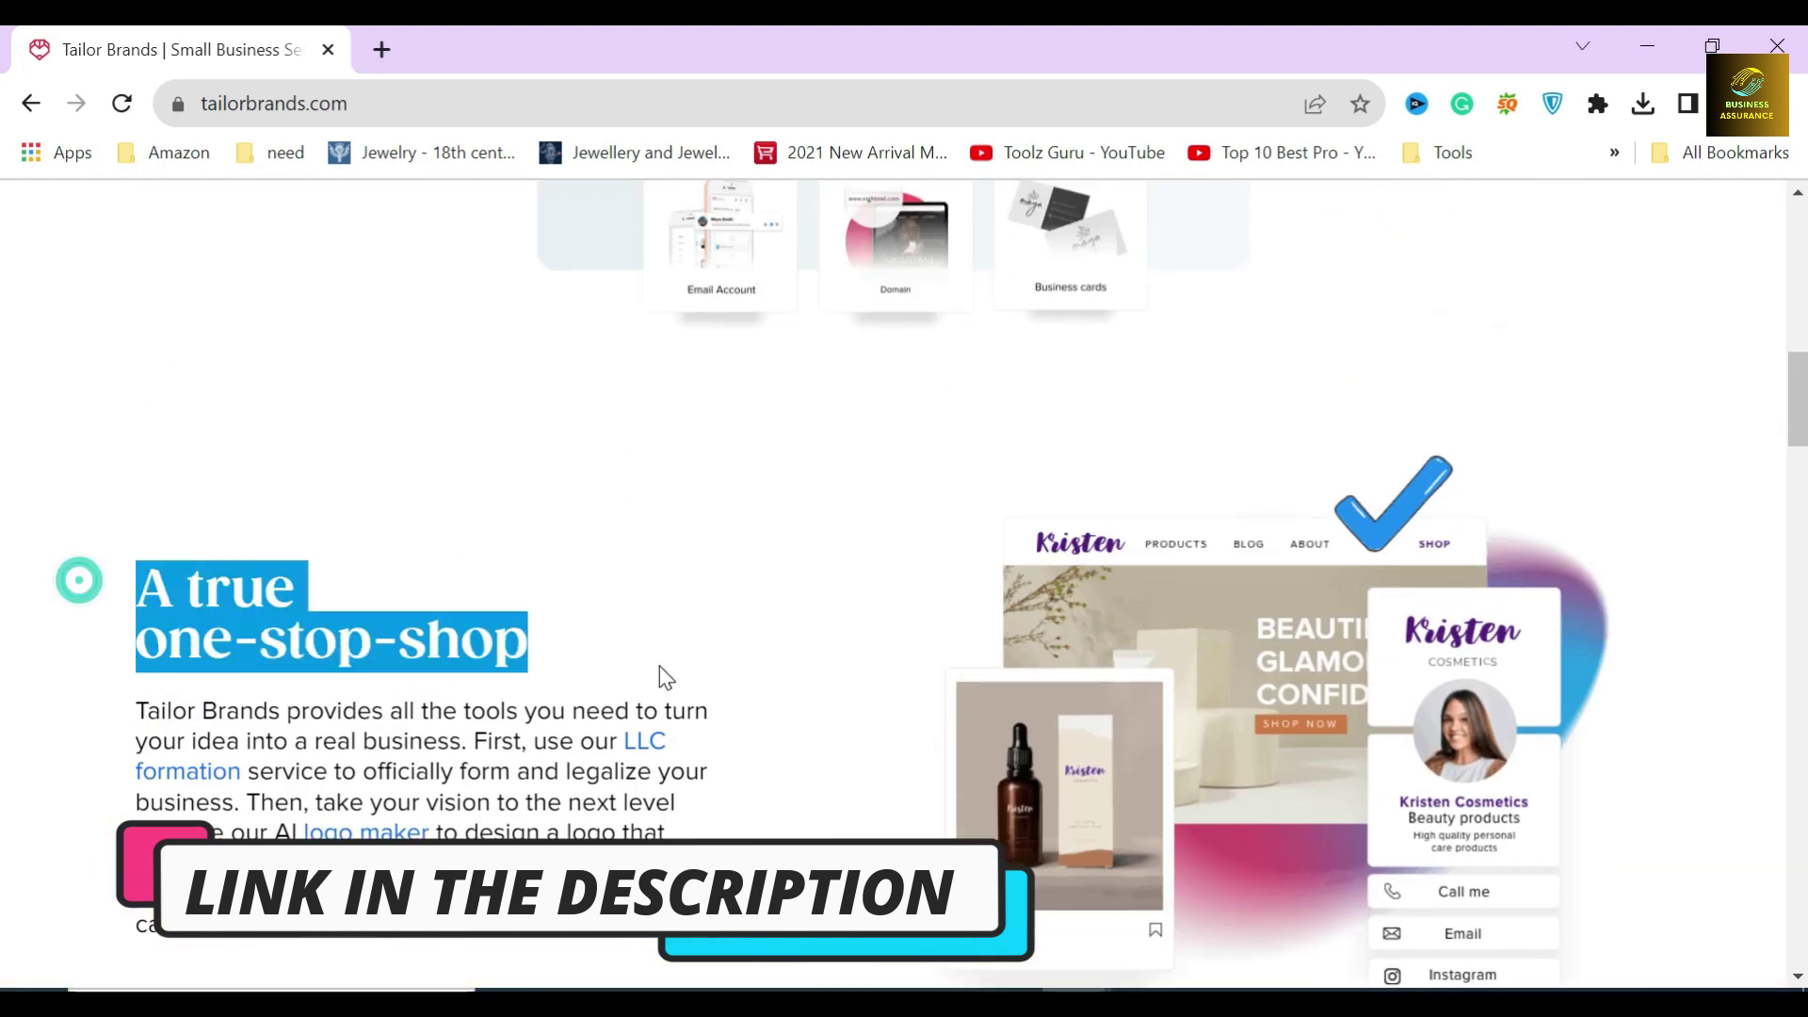
{"action": "left_click", "coordinate": [450, 560]}
{"action": "scroll", "coordinate": [848, 566], "scroll_direction": "up", "scroll_amount": 6}
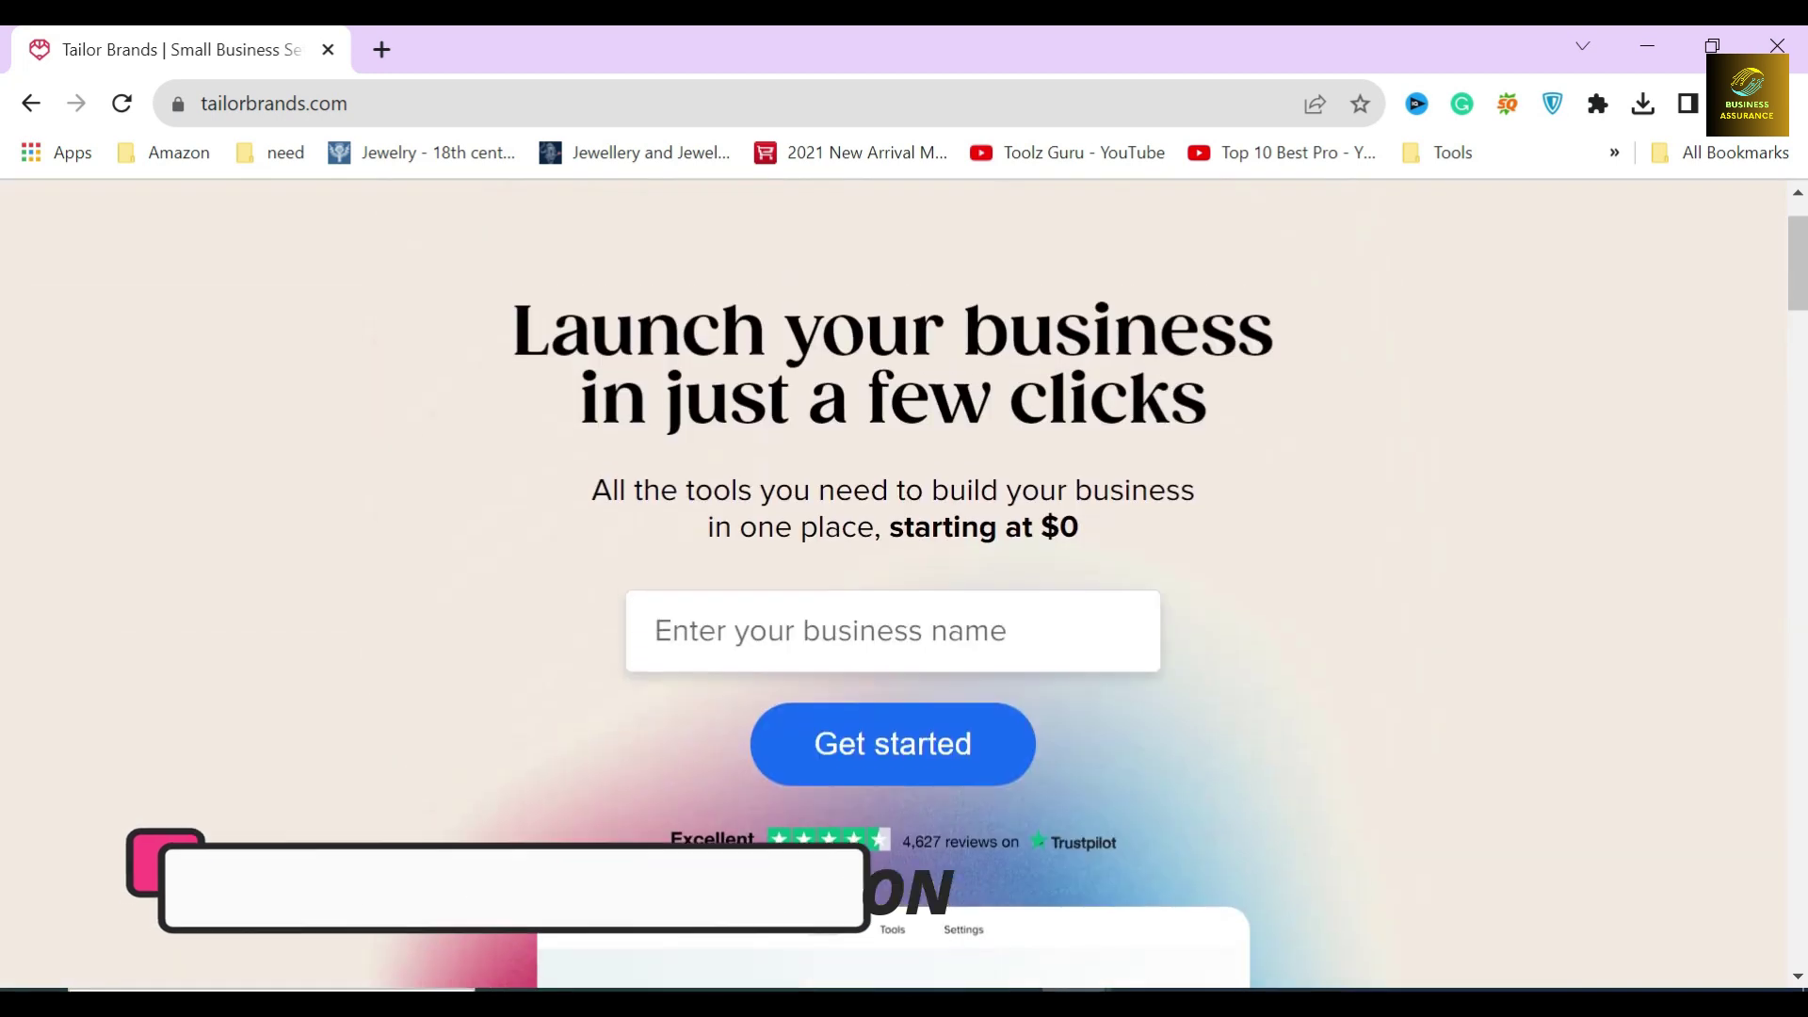
{"action": "scroll", "coordinate": [848, 565], "scroll_direction": "up", "scroll_amount": 3}
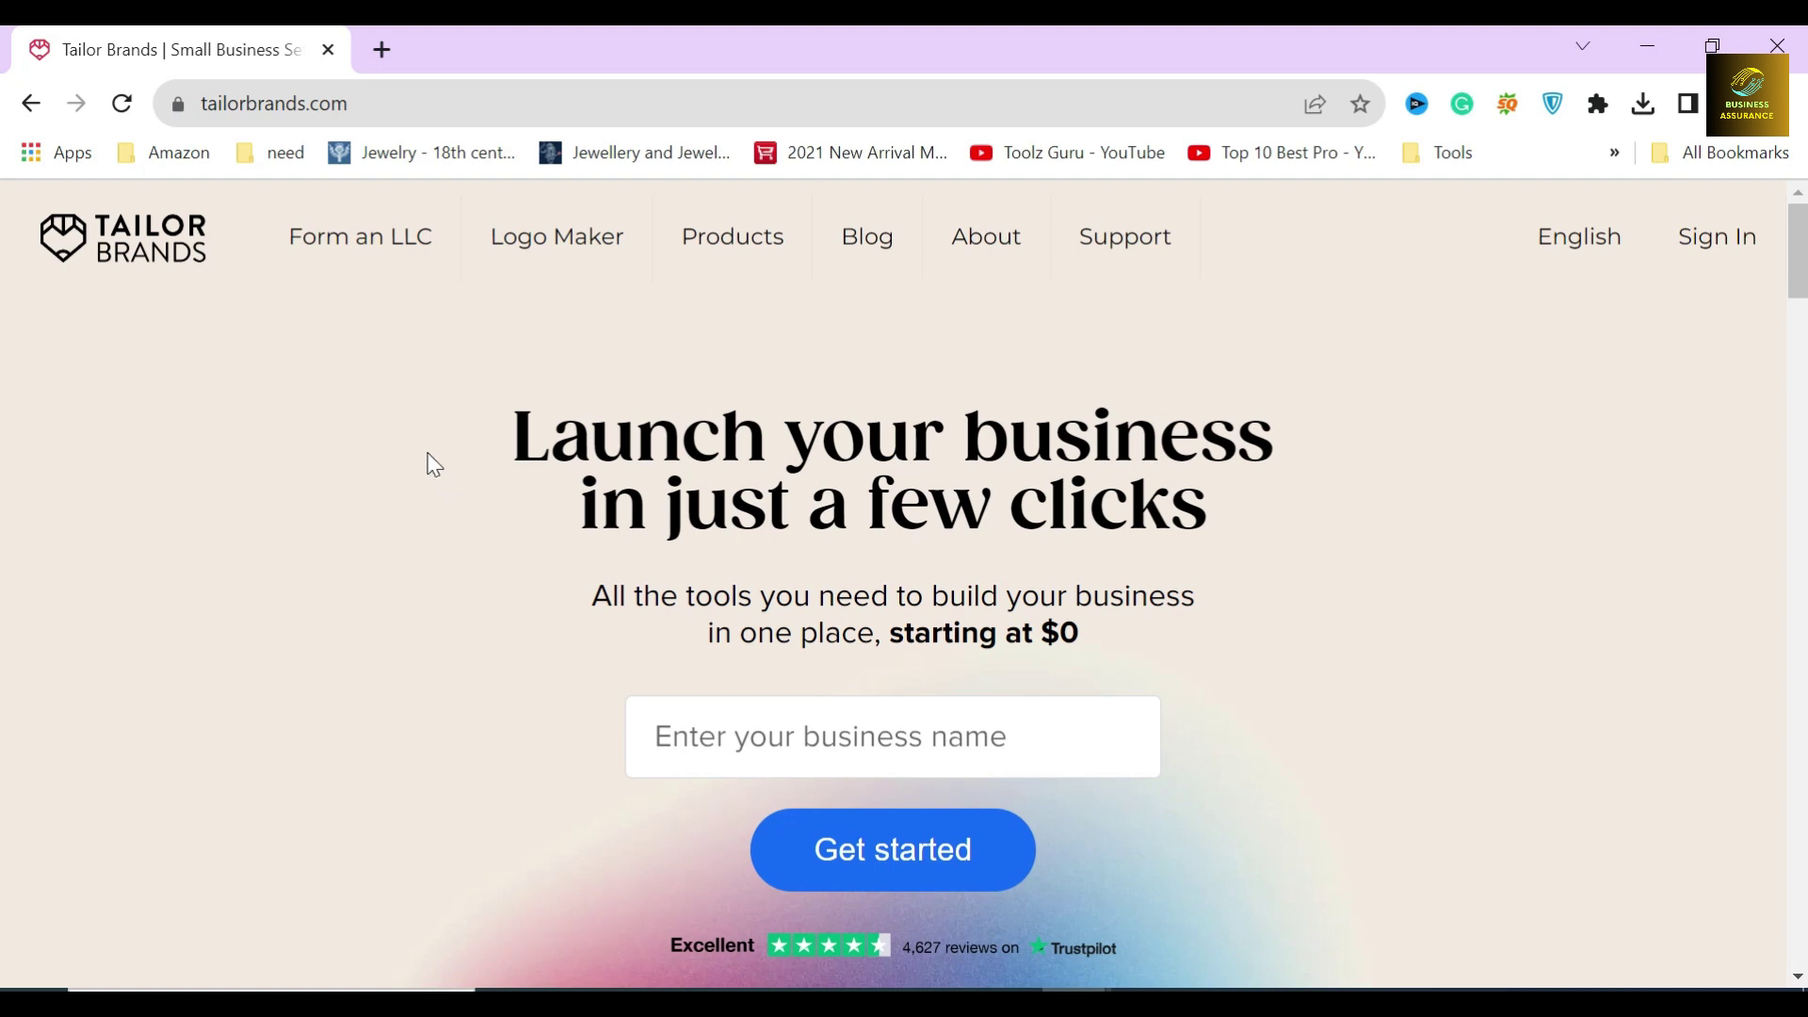
Go to the Form an LLC page and choose New Jersey as the LLC state
{"action": "left_click", "coordinate": [370, 240]}
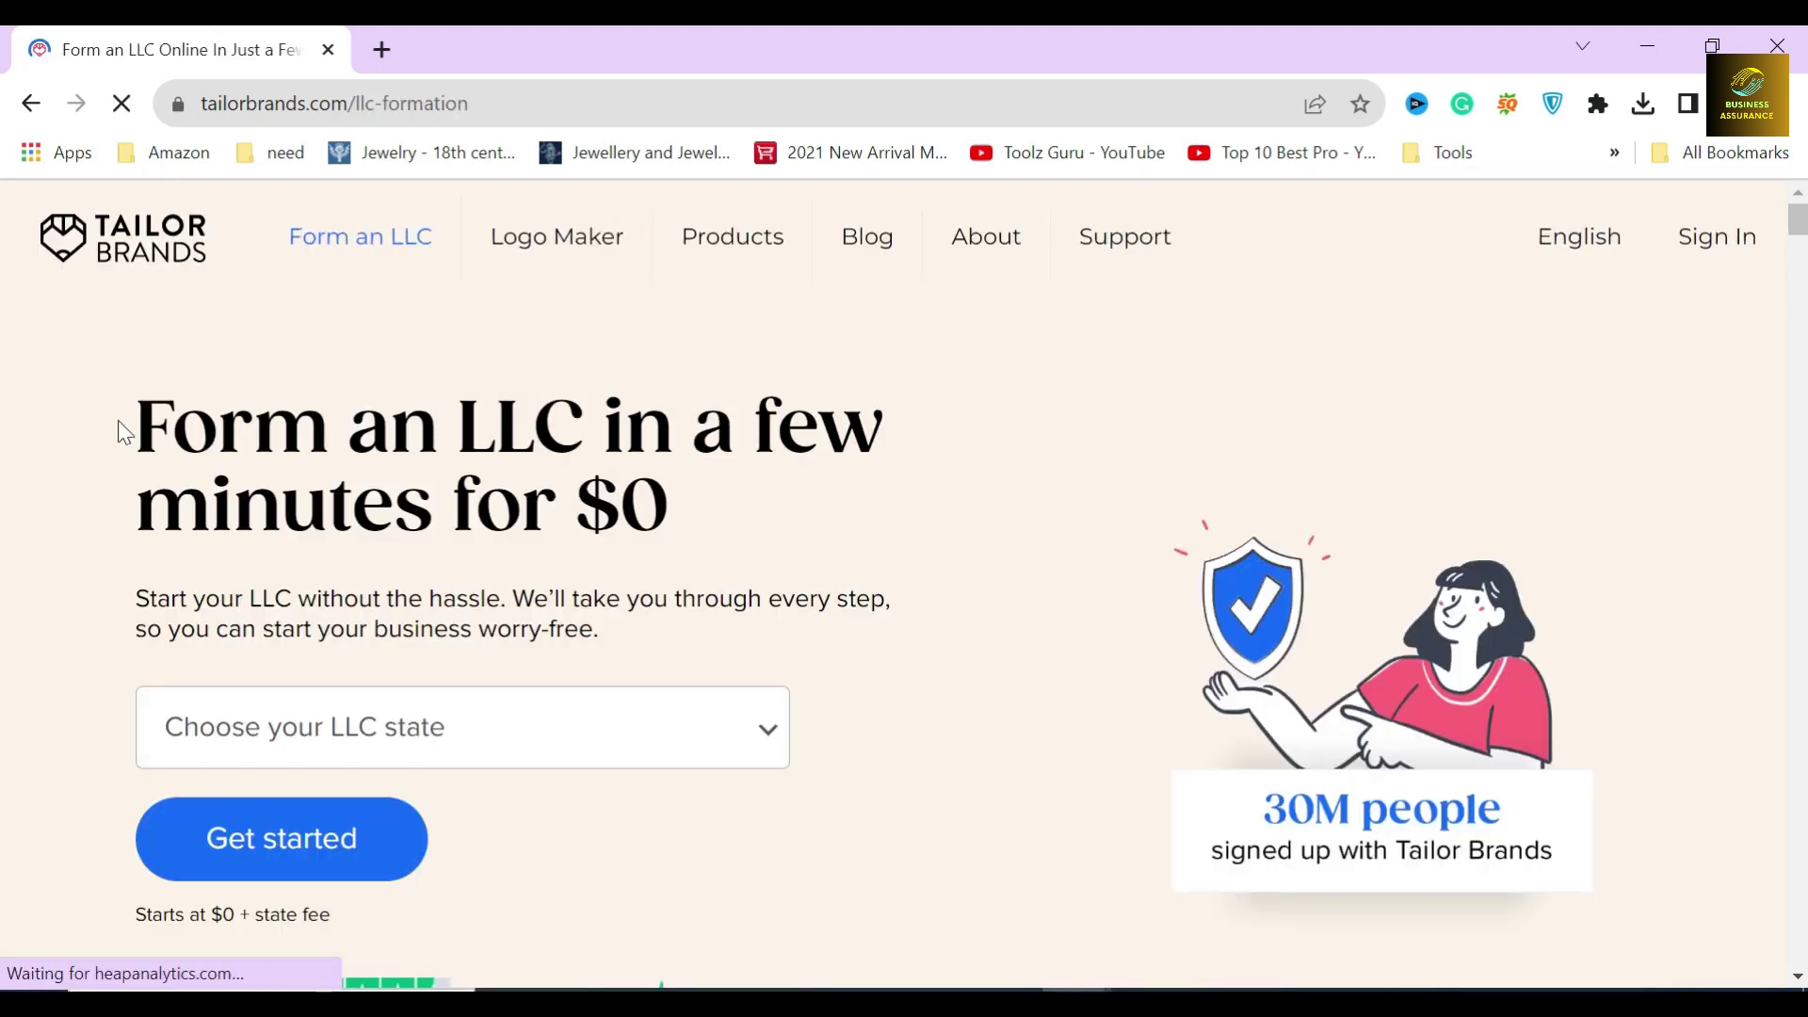
{"action": "left_click_drag", "start_coordinate": [118, 420], "coordinate": [716, 483]}
{"action": "left_click", "coordinate": [699, 500]}
{"action": "left_click_drag", "start_coordinate": [120, 618], "coordinate": [719, 624]}
{"action": "left_click", "coordinate": [610, 637]}
{"action": "scroll", "coordinate": [508, 467], "scroll_direction": "down", "scroll_amount": 2}
{"action": "left_click", "coordinate": [508, 452]}
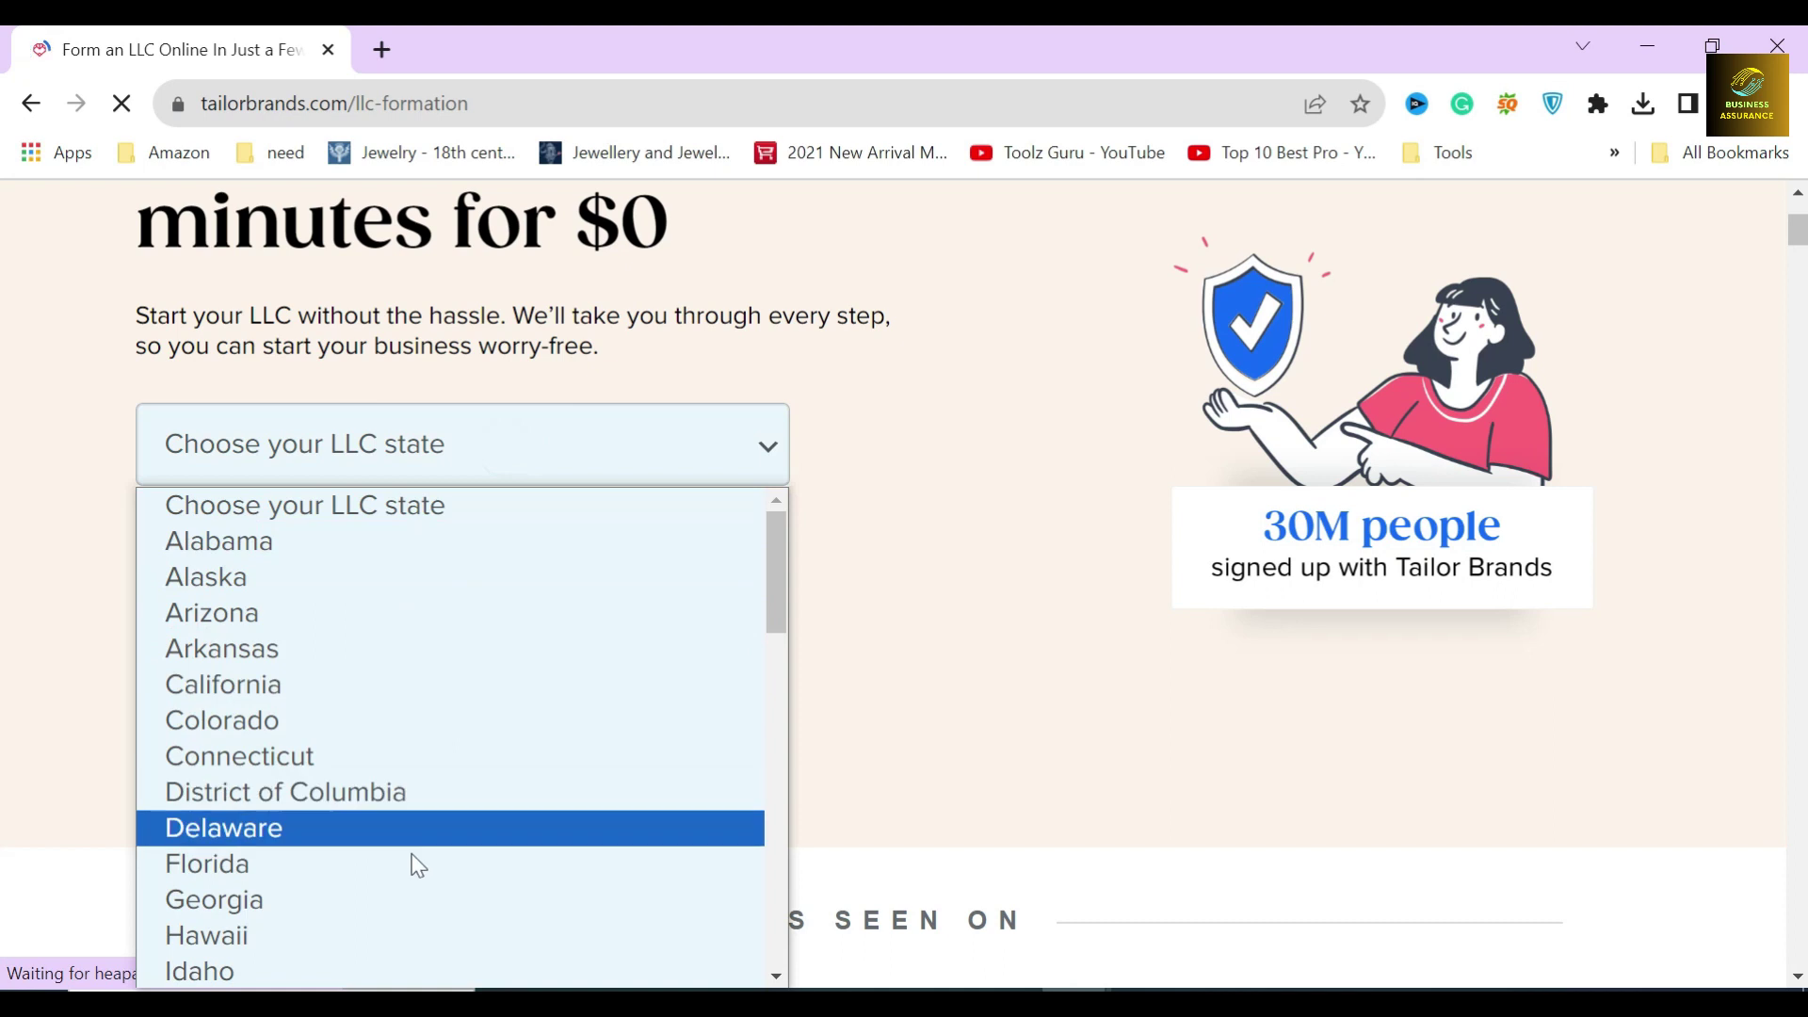
{"action": "scroll", "coordinate": [409, 848], "scroll_direction": "down", "scroll_amount": 5}
{"action": "scroll", "coordinate": [382, 841], "scroll_direction": "up", "scroll_amount": 5}
{"action": "scroll", "coordinate": [375, 840], "scroll_direction": "down", "scroll_amount": 1}
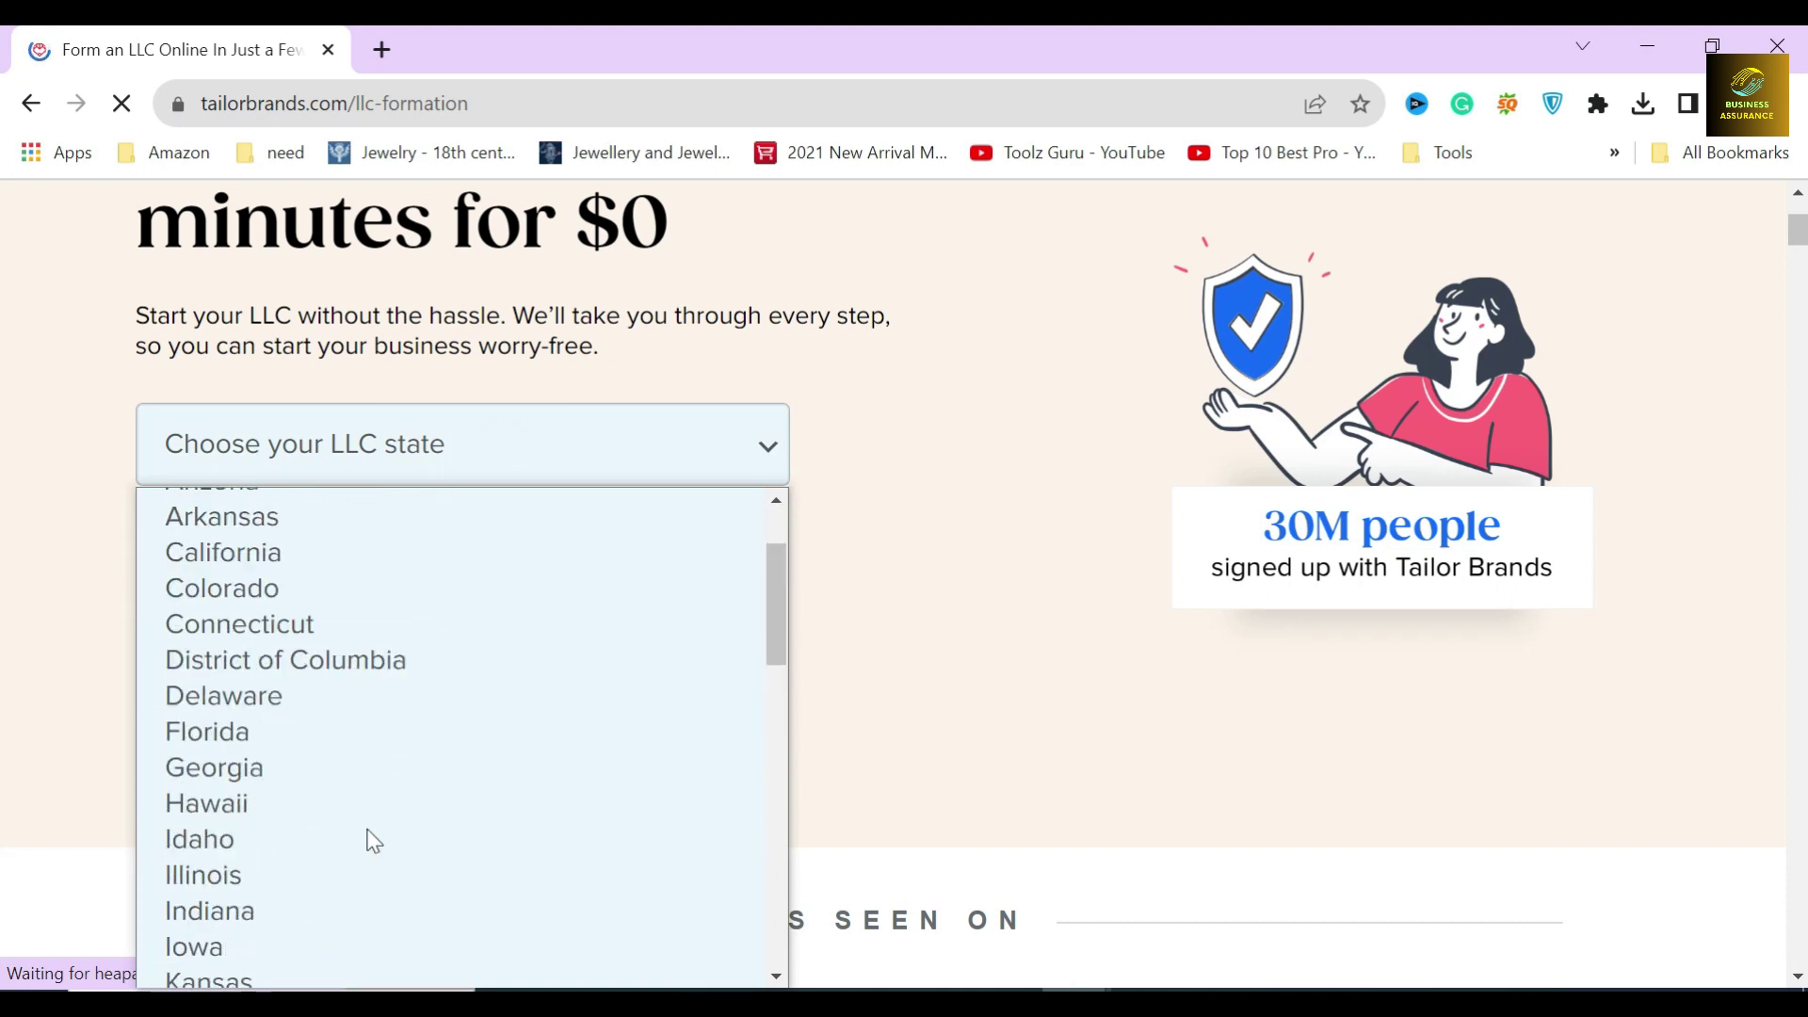
{"action": "scroll", "coordinate": [375, 840], "scroll_direction": "down", "scroll_amount": 3}
{"action": "scroll", "coordinate": [370, 820], "scroll_direction": "down", "scroll_amount": 2}
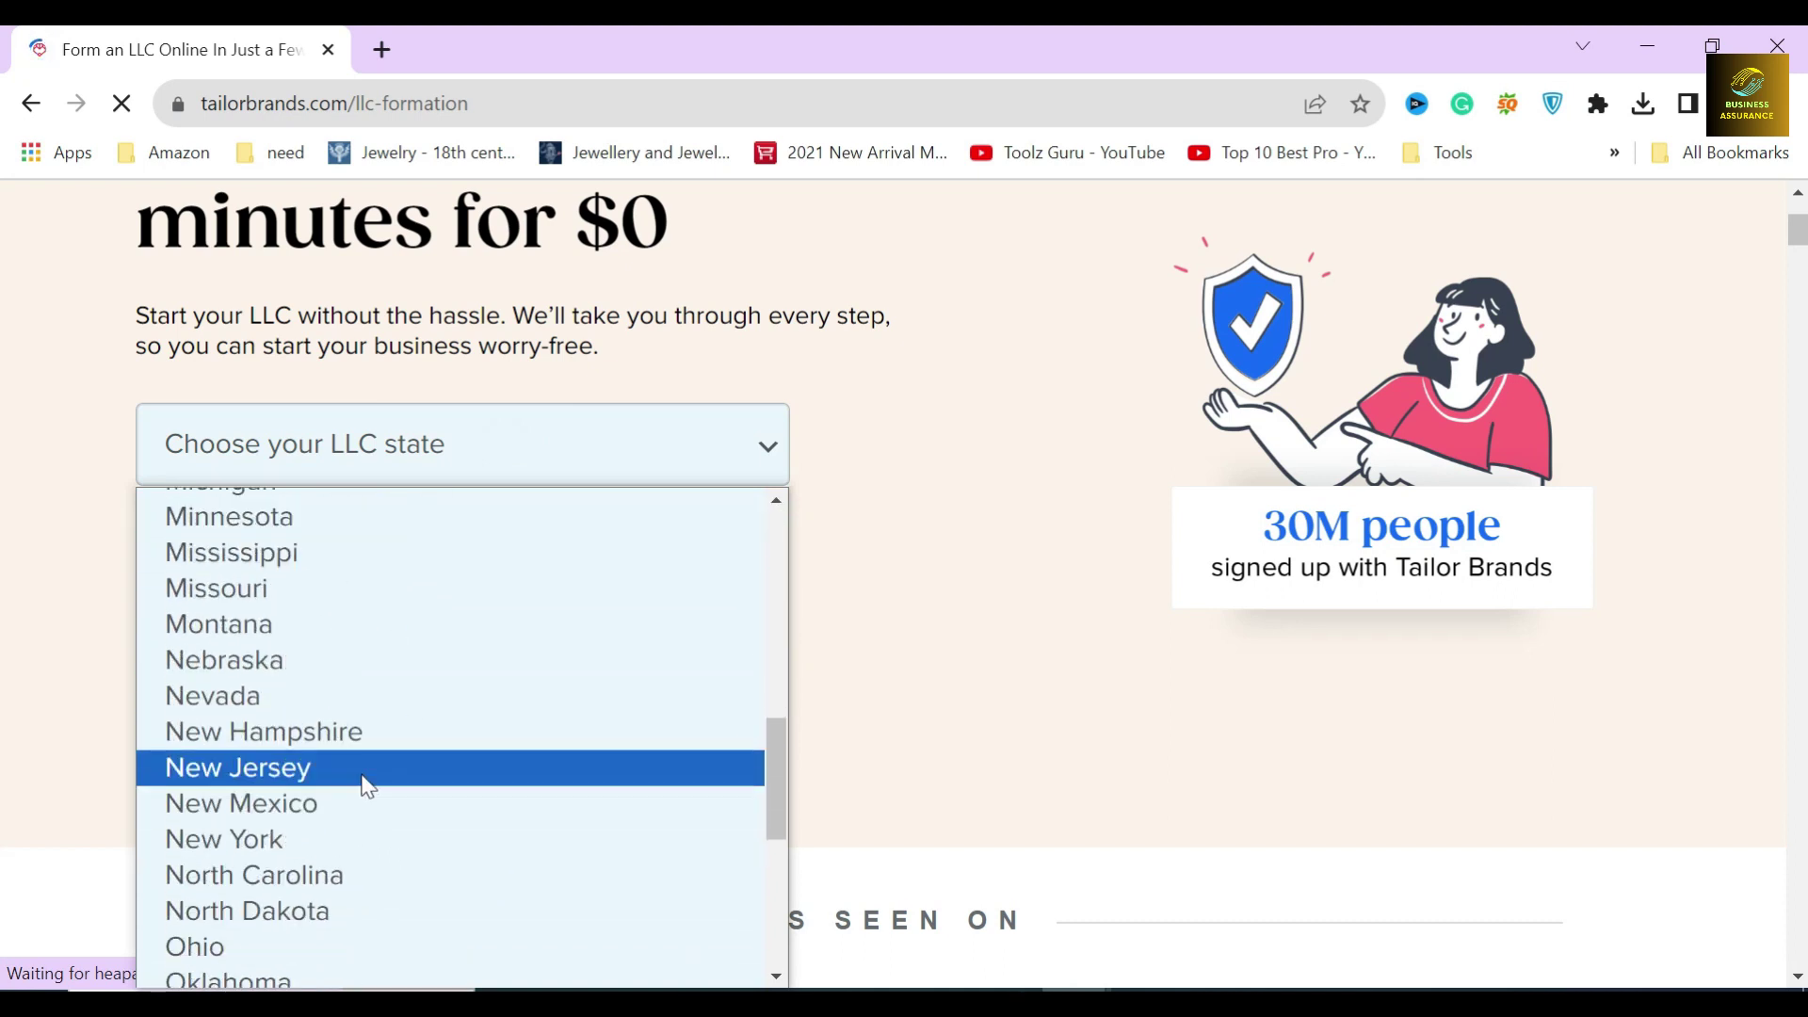
{"action": "left_click", "coordinate": [362, 773]}
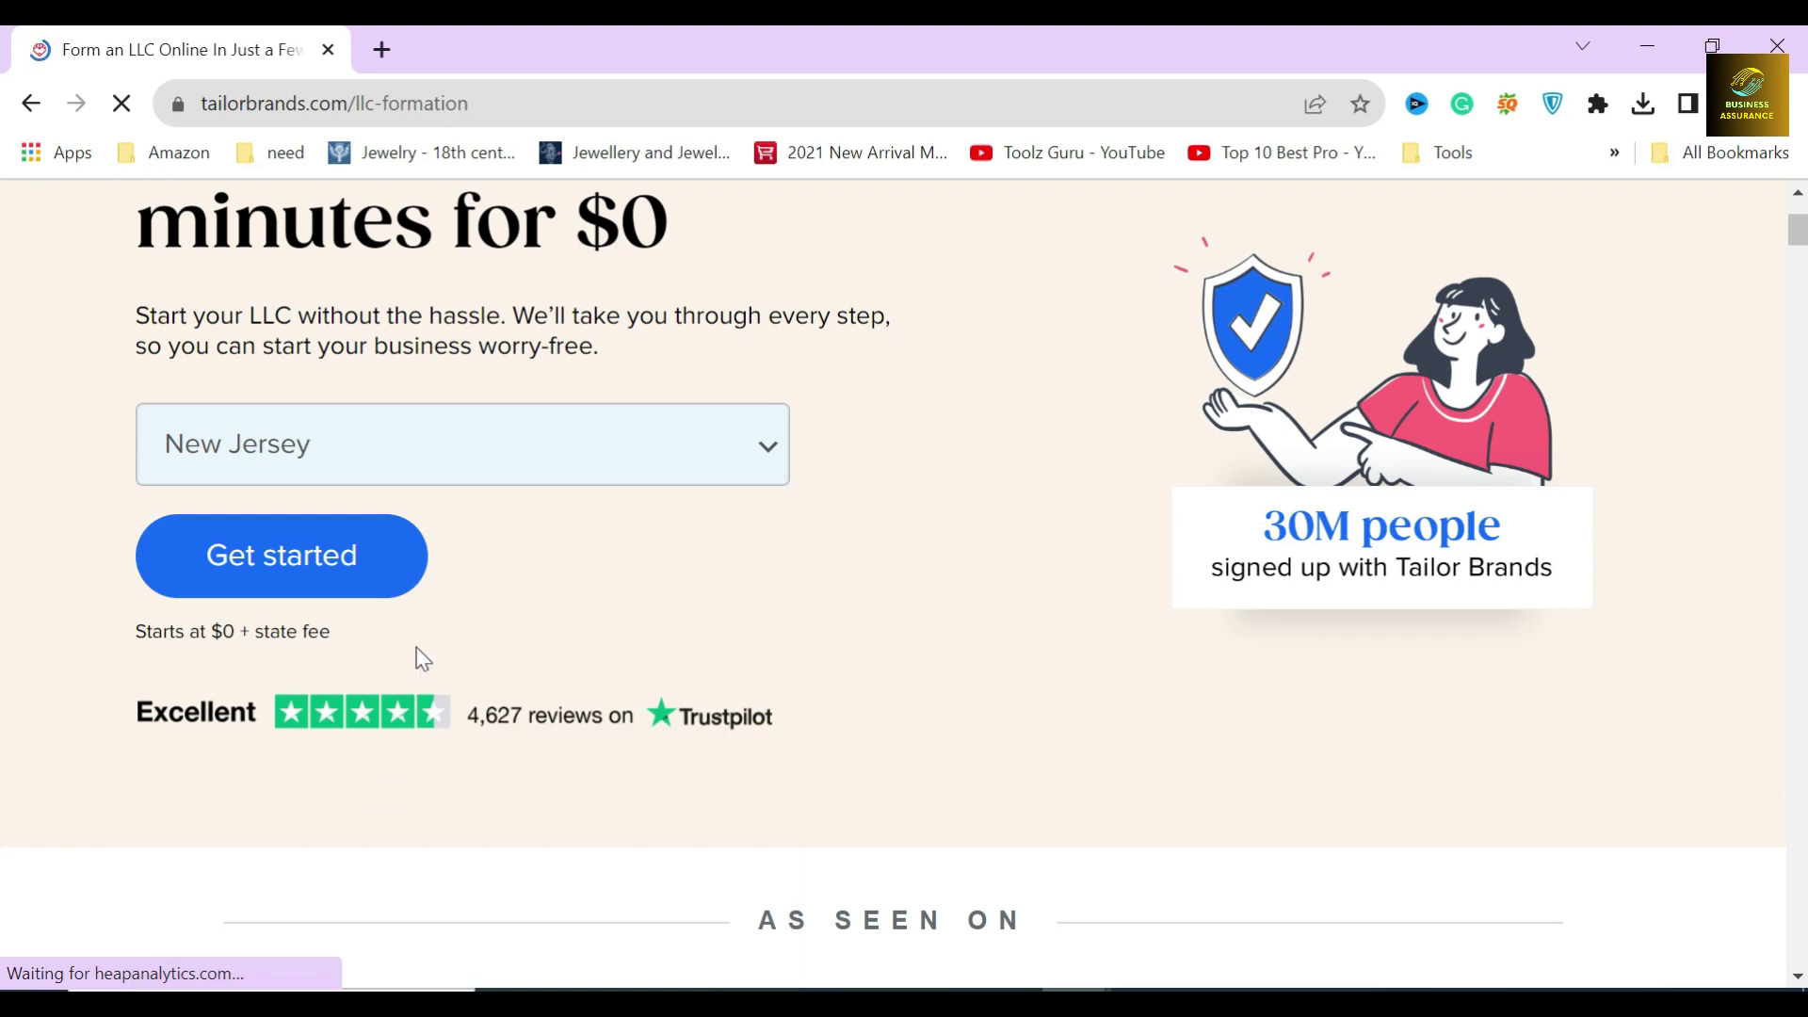
{"action": "scroll", "coordinate": [421, 658], "scroll_direction": "up", "scroll_amount": 2}
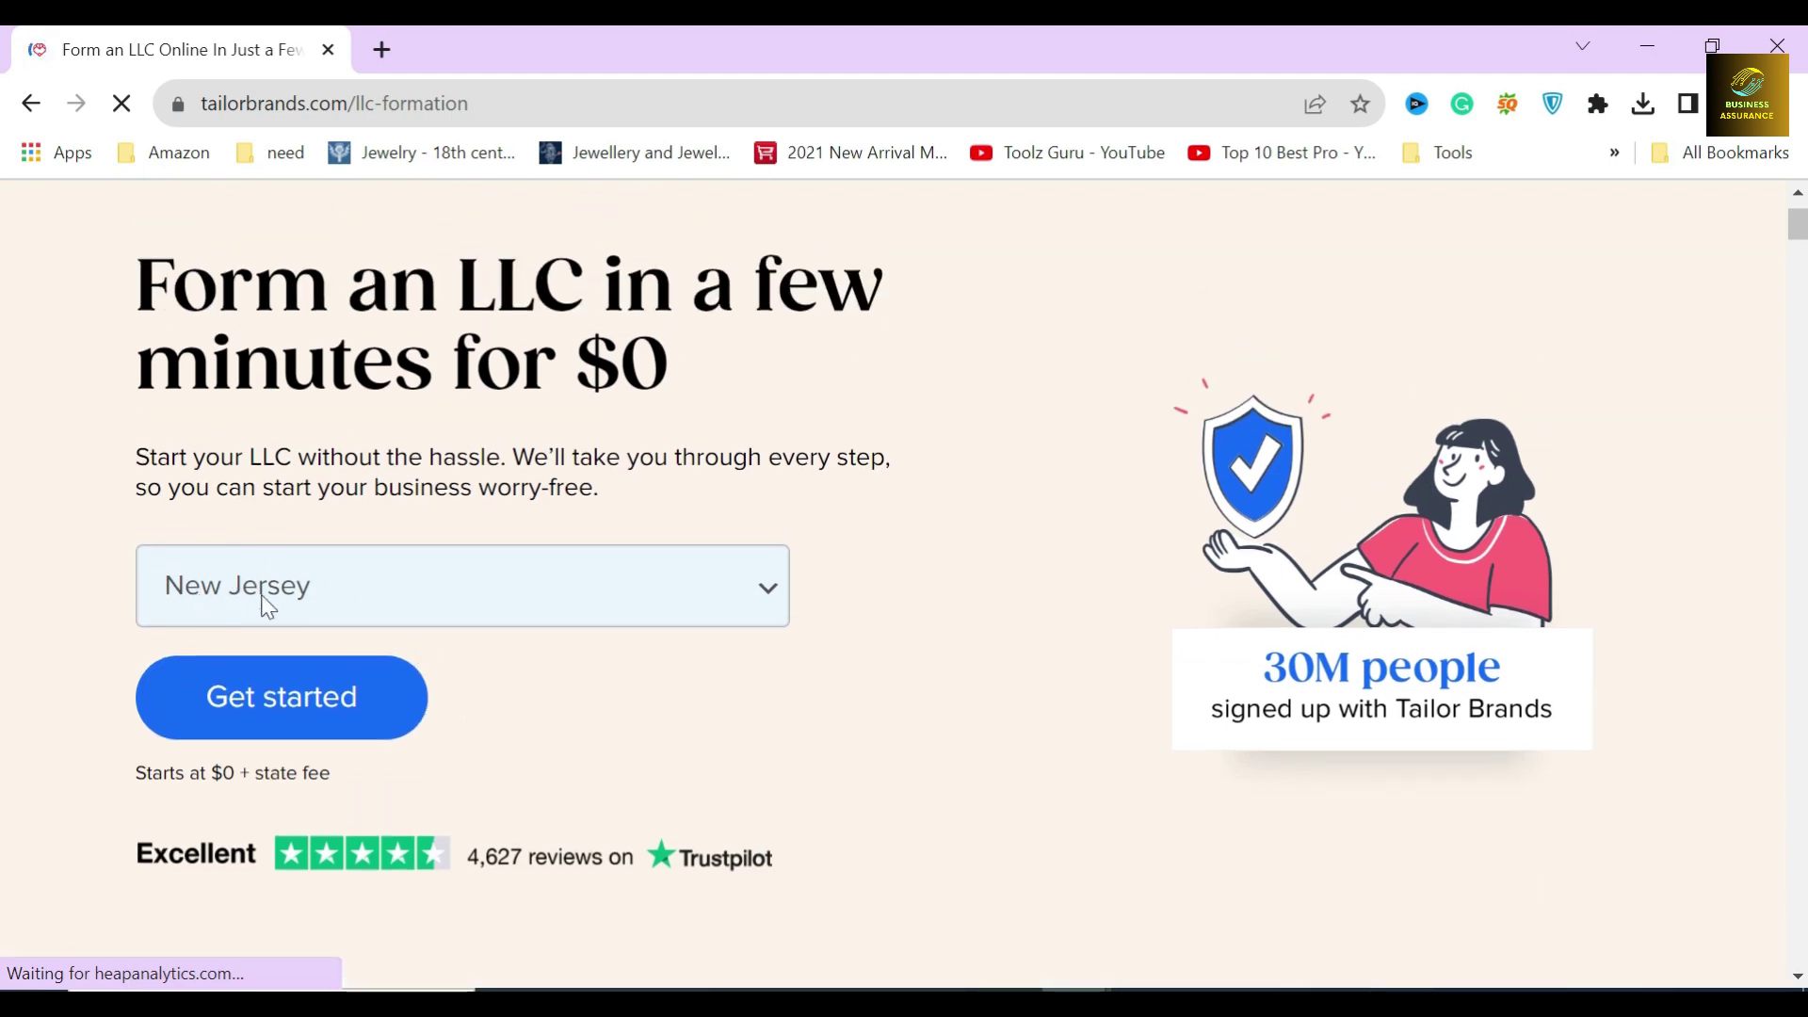
Start the New Jersey LLC and verify the business name 'ESS FE' is available
{"action": "left_click", "coordinate": [300, 704]}
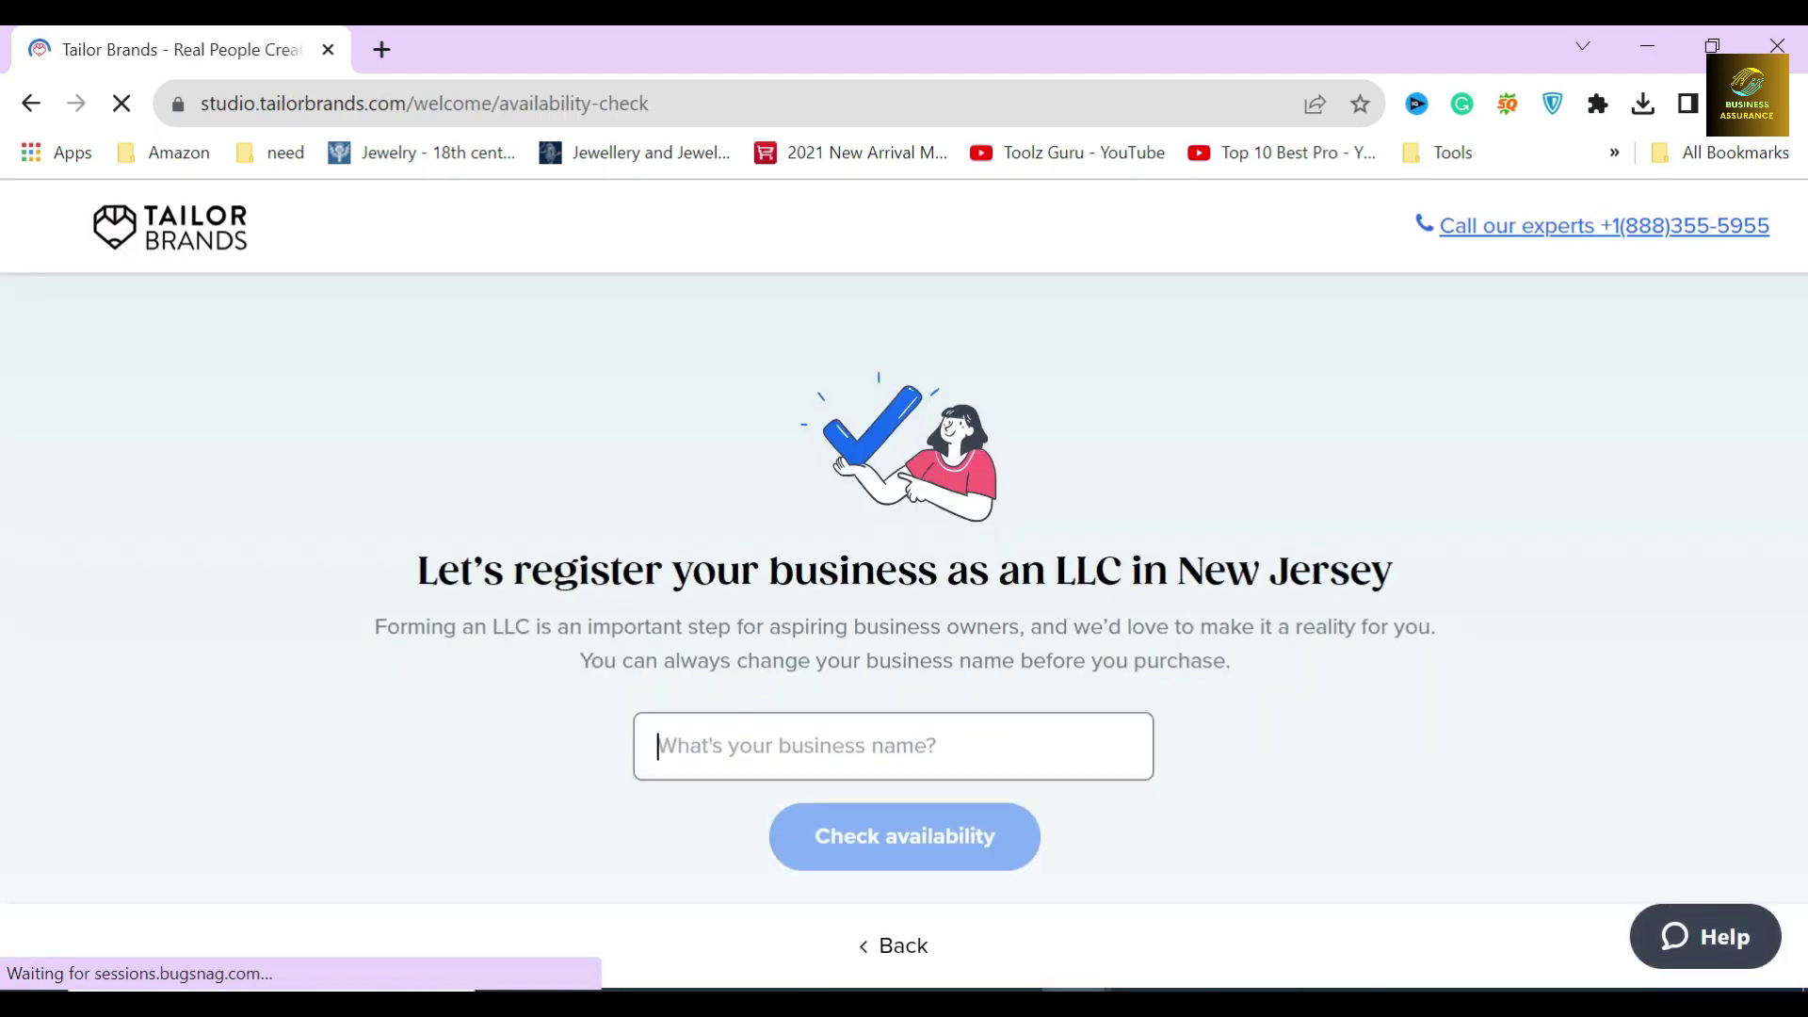
{"action": "type", "text": "ESS"}
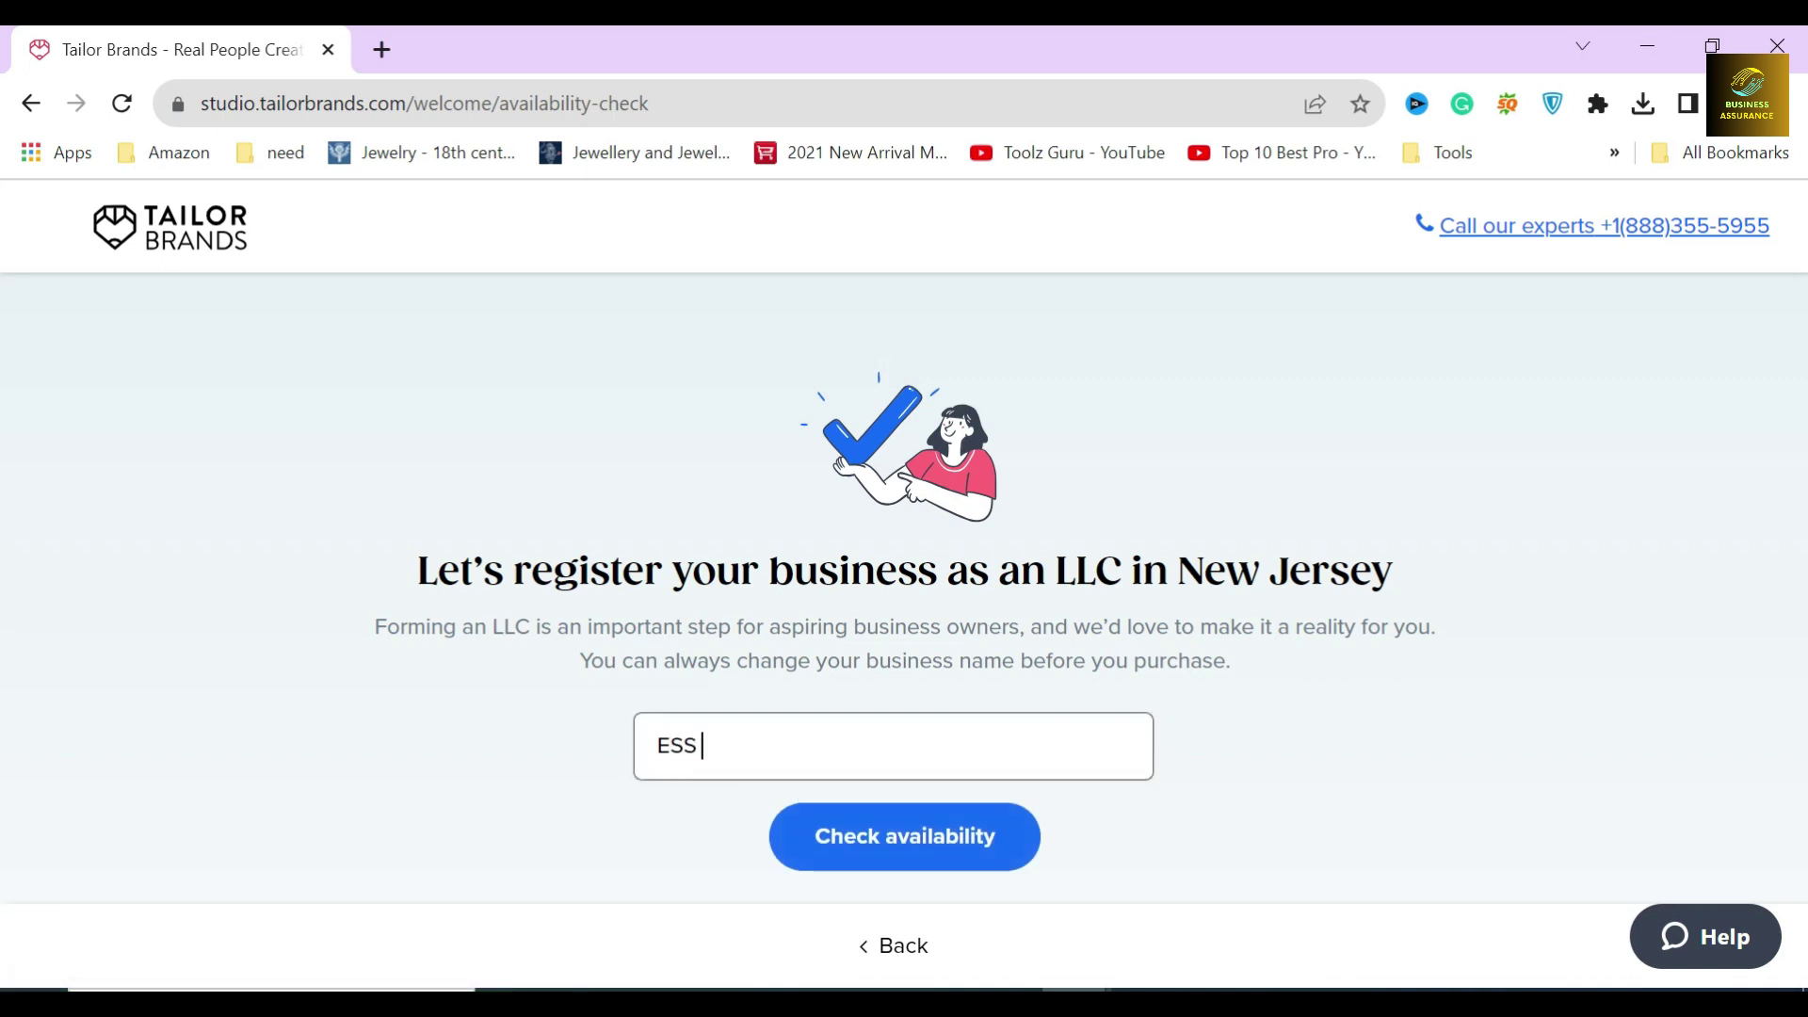
{"action": "type", "text": " FE"}
{"action": "left_click", "coordinate": [833, 837]}
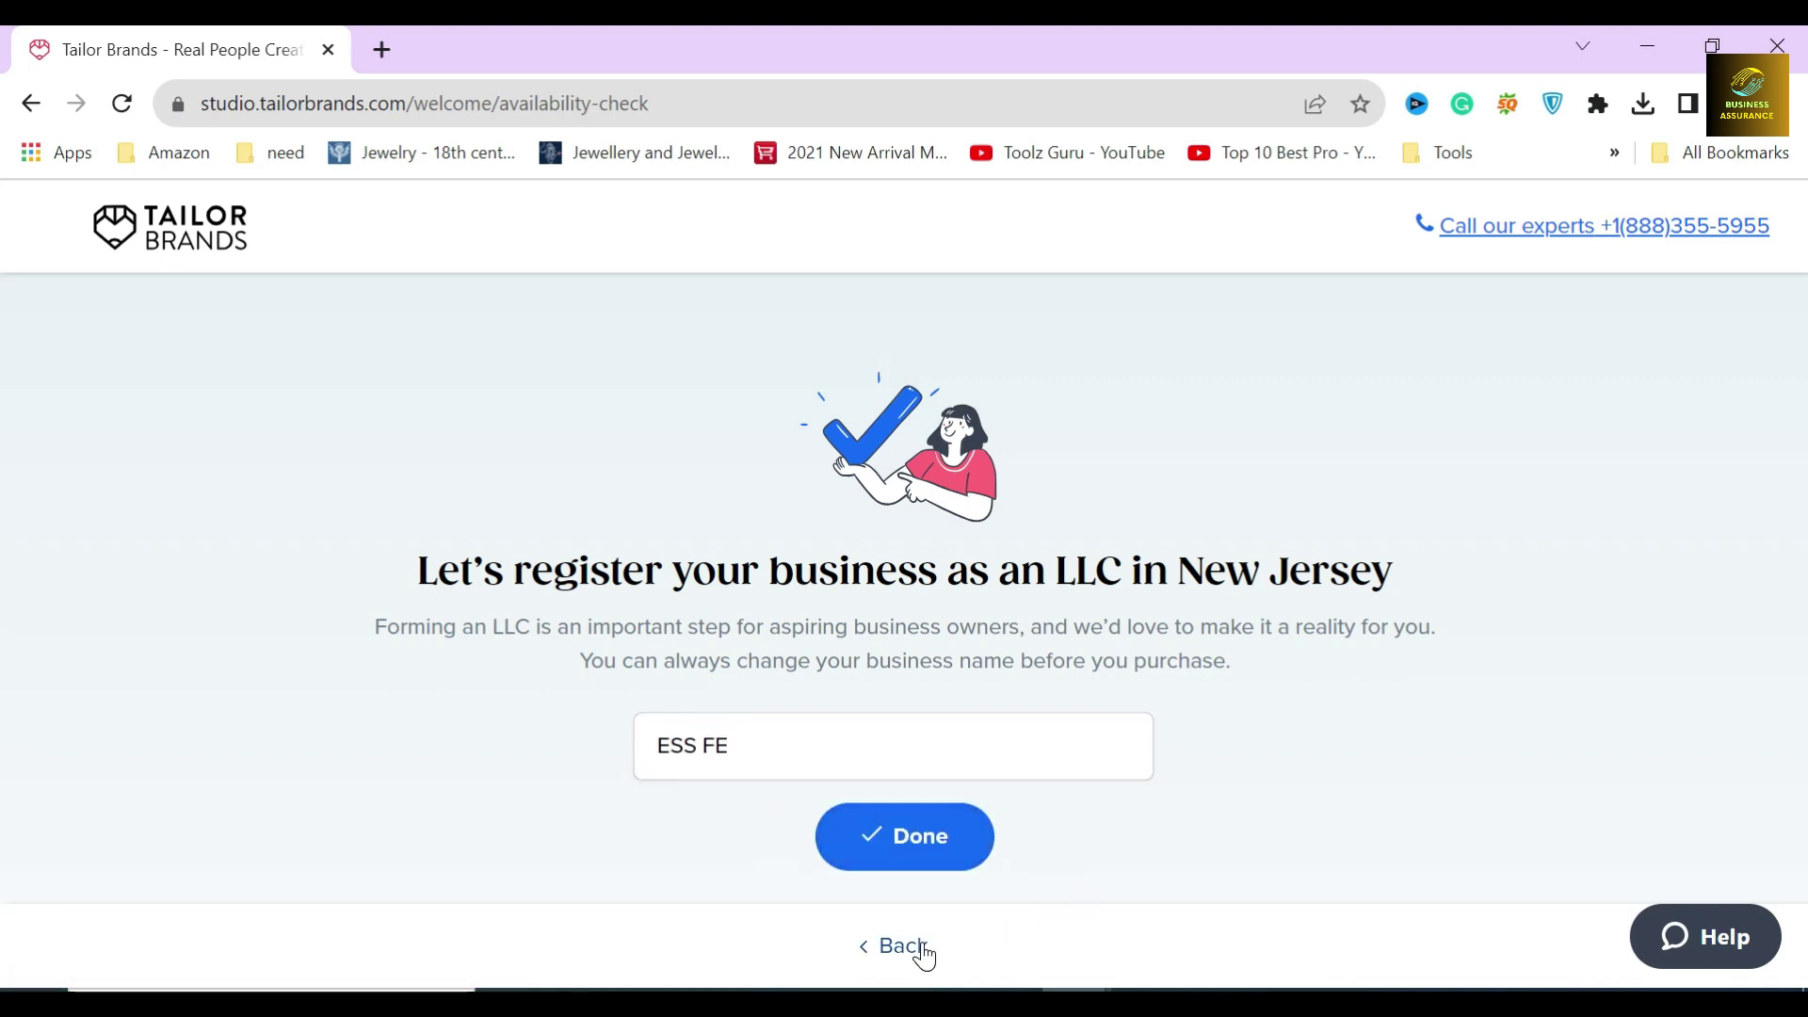
{"action": "left_click", "coordinate": [913, 841]}
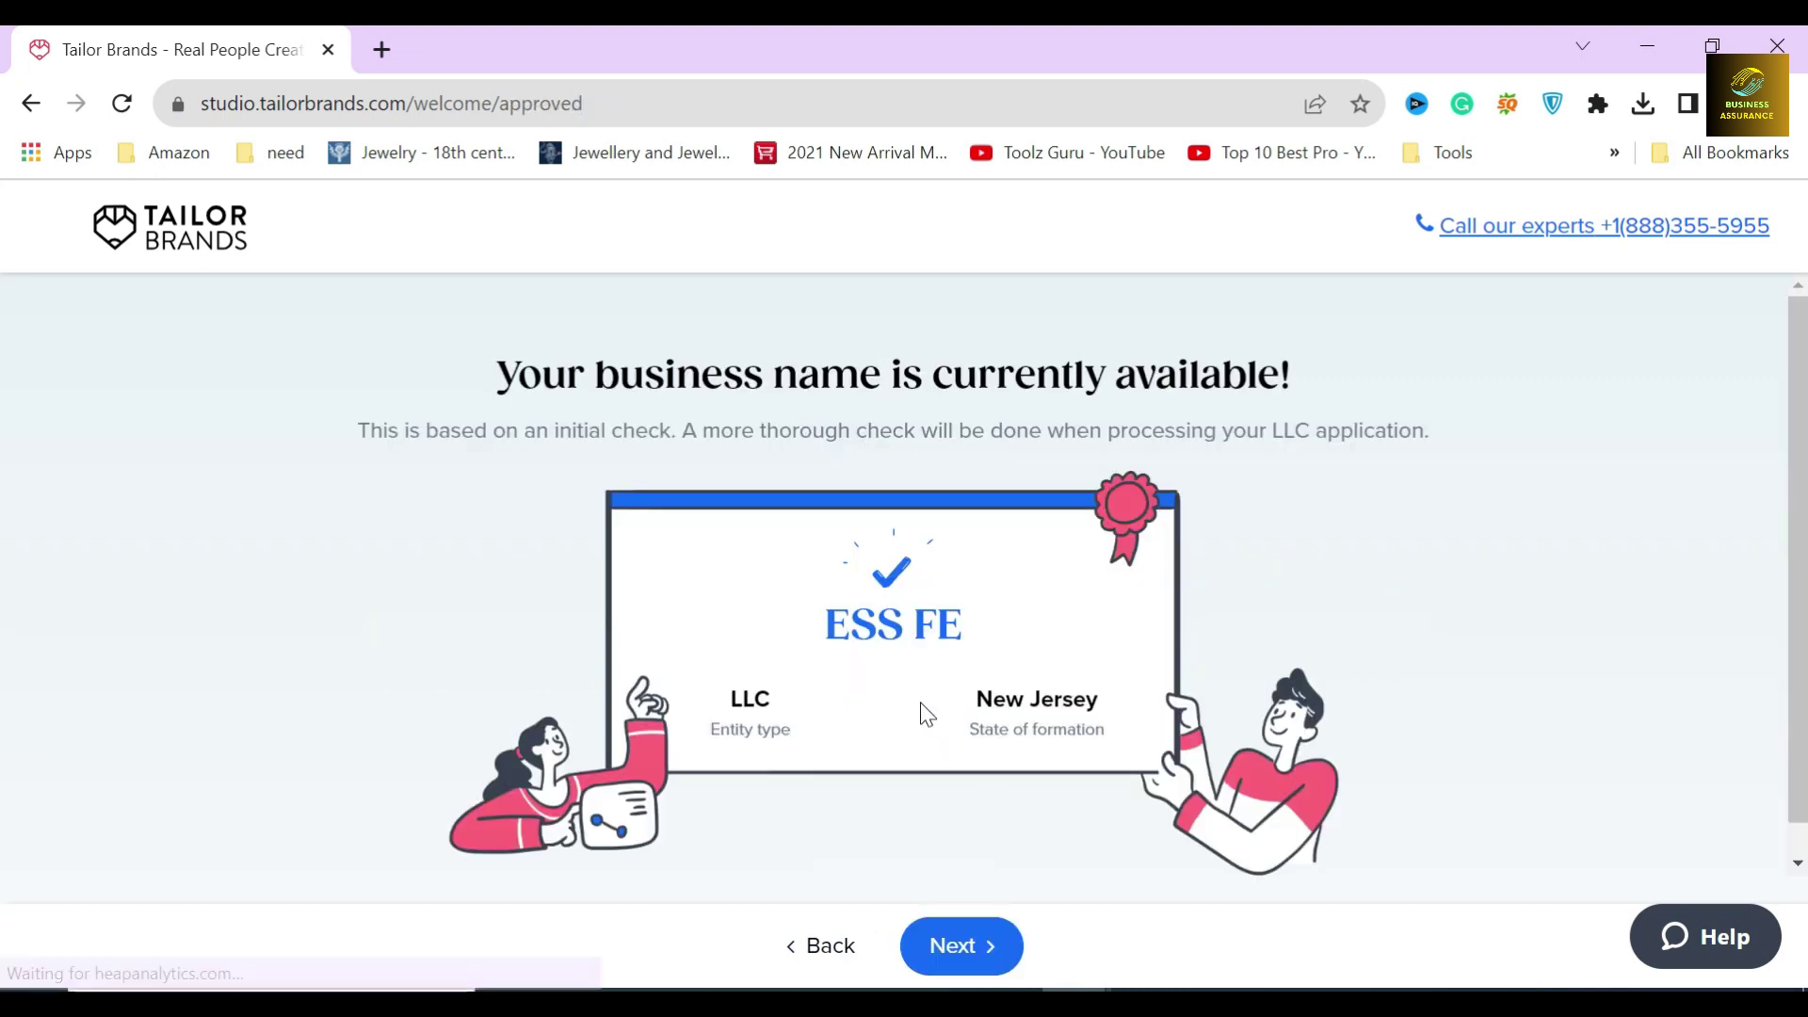
{"action": "left_click_drag", "start_coordinate": [817, 643], "coordinate": [1046, 638]}
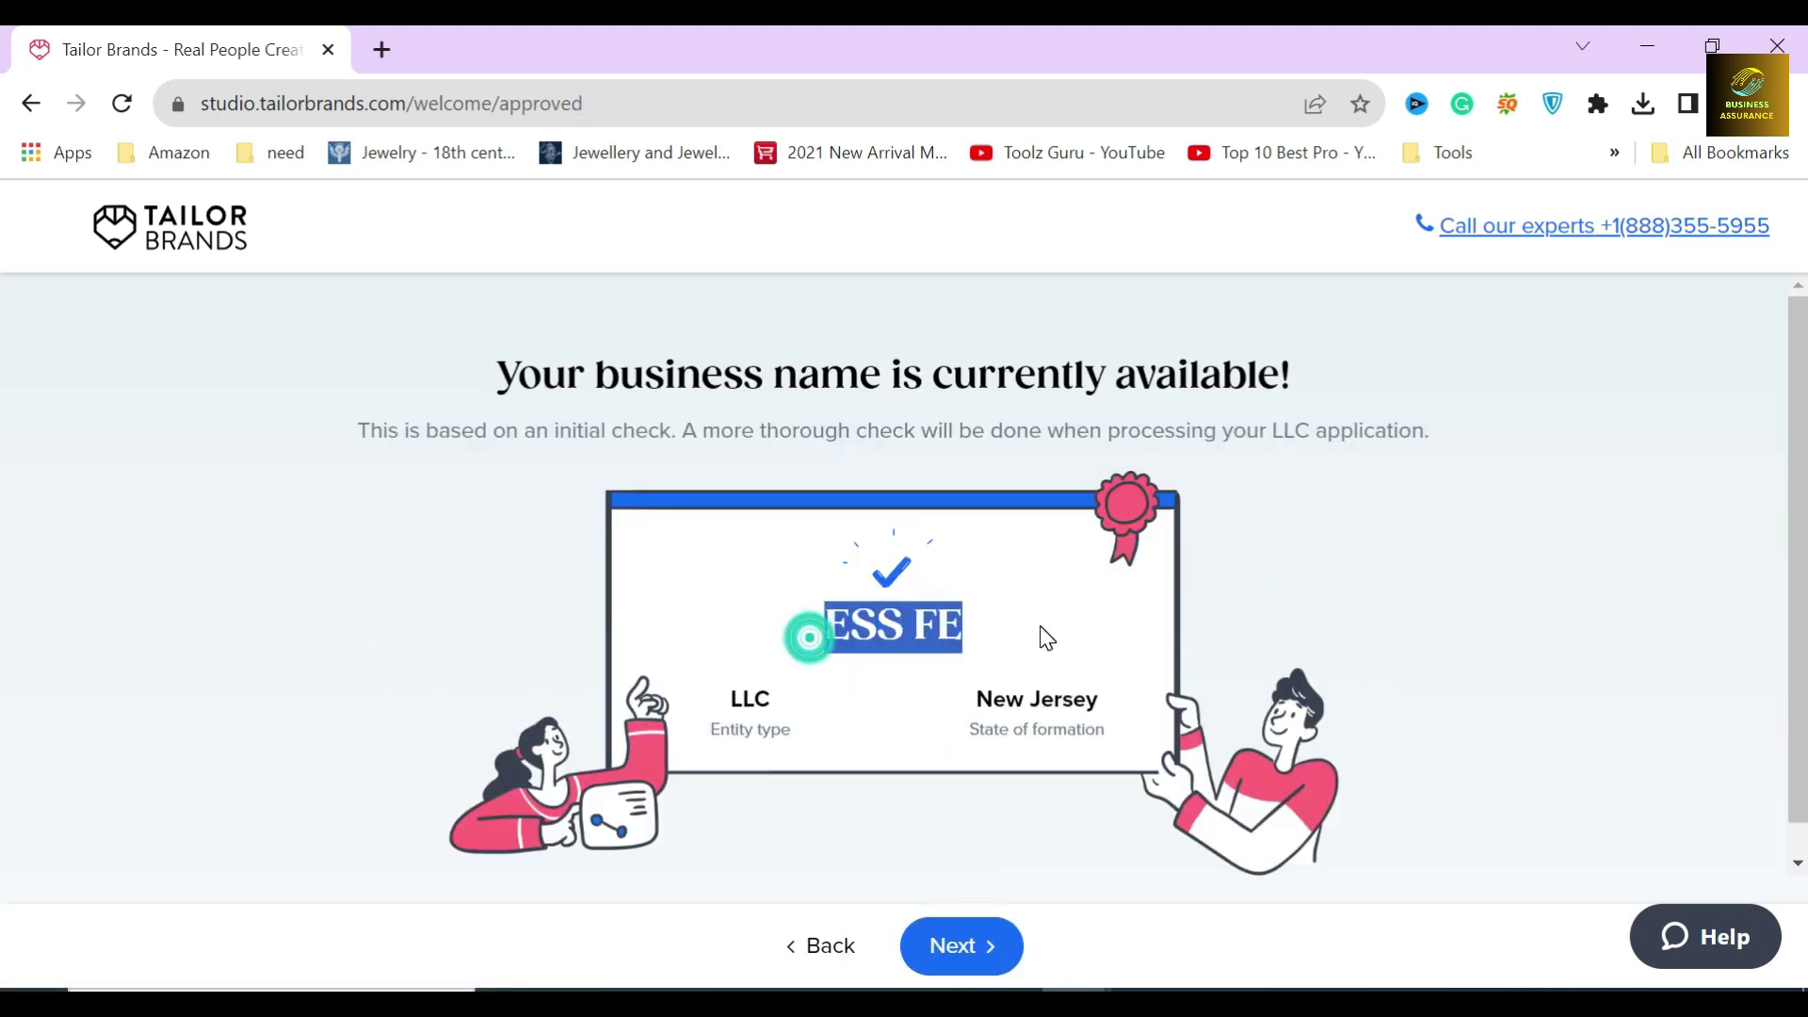
{"action": "left_click", "coordinate": [985, 633]}
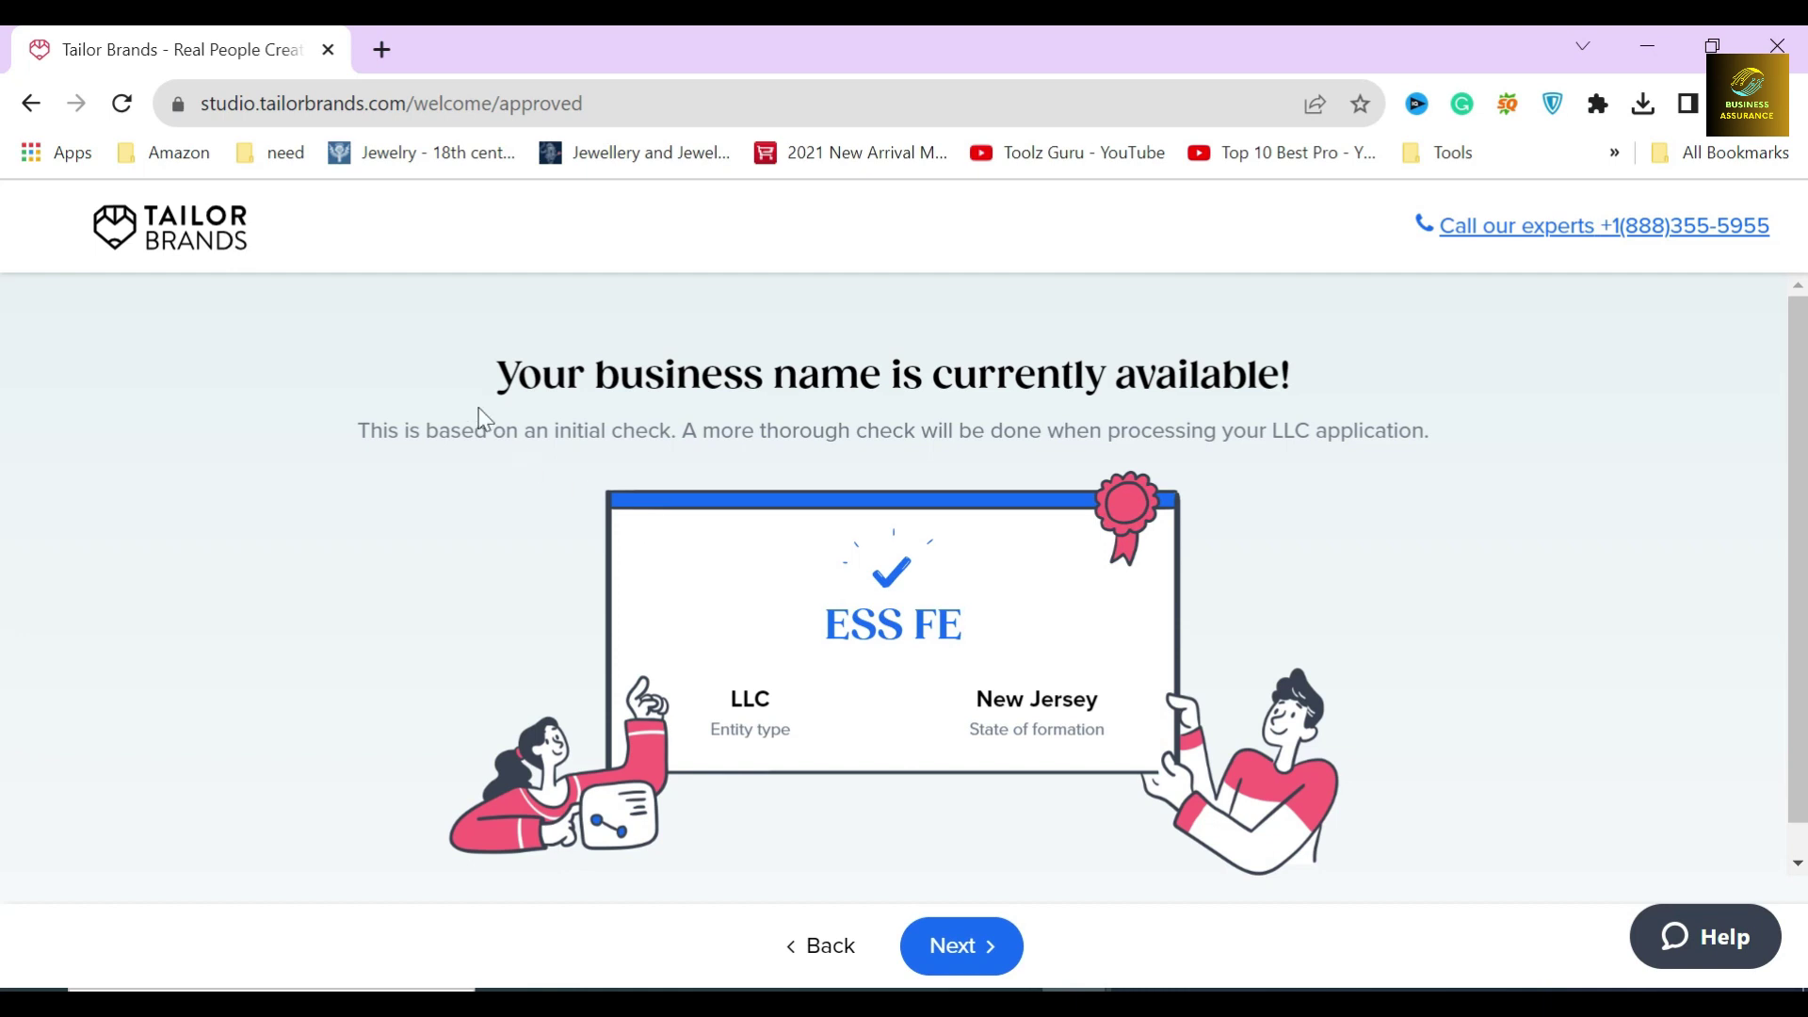
{"action": "left_click_drag", "start_coordinate": [483, 380], "coordinate": [1314, 401]}
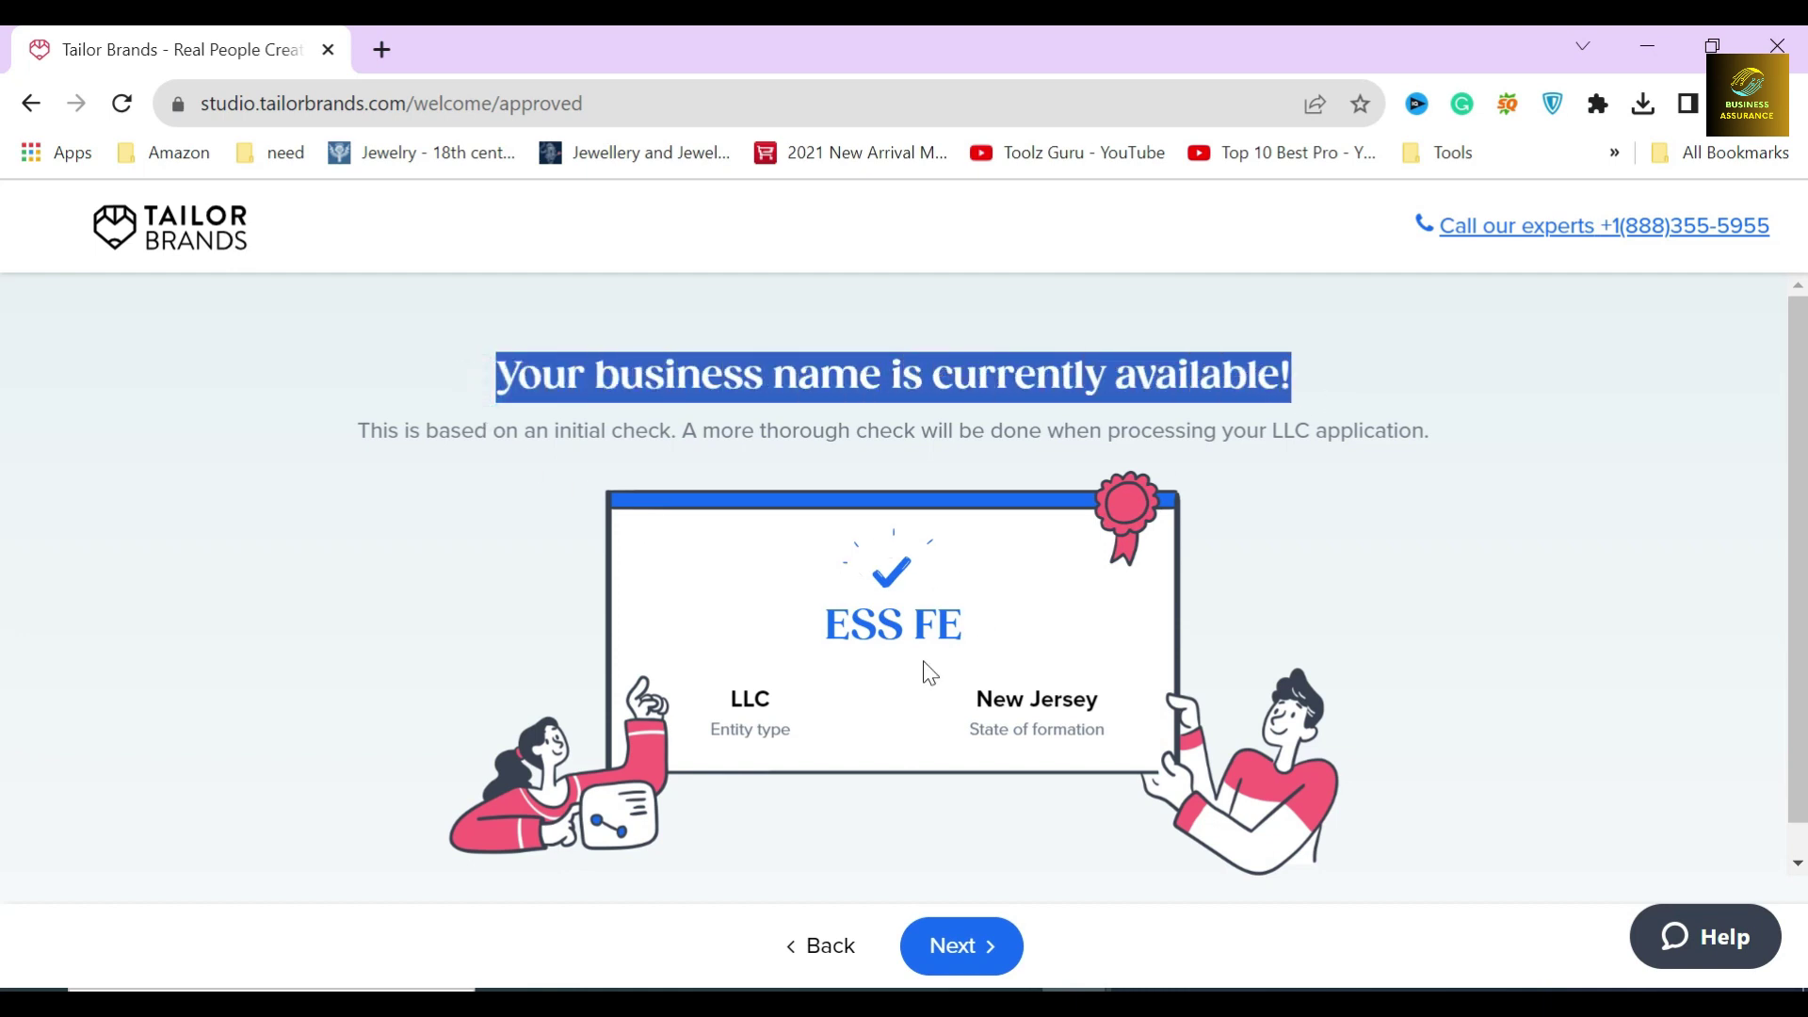
{"action": "left_click", "coordinate": [1196, 523]}
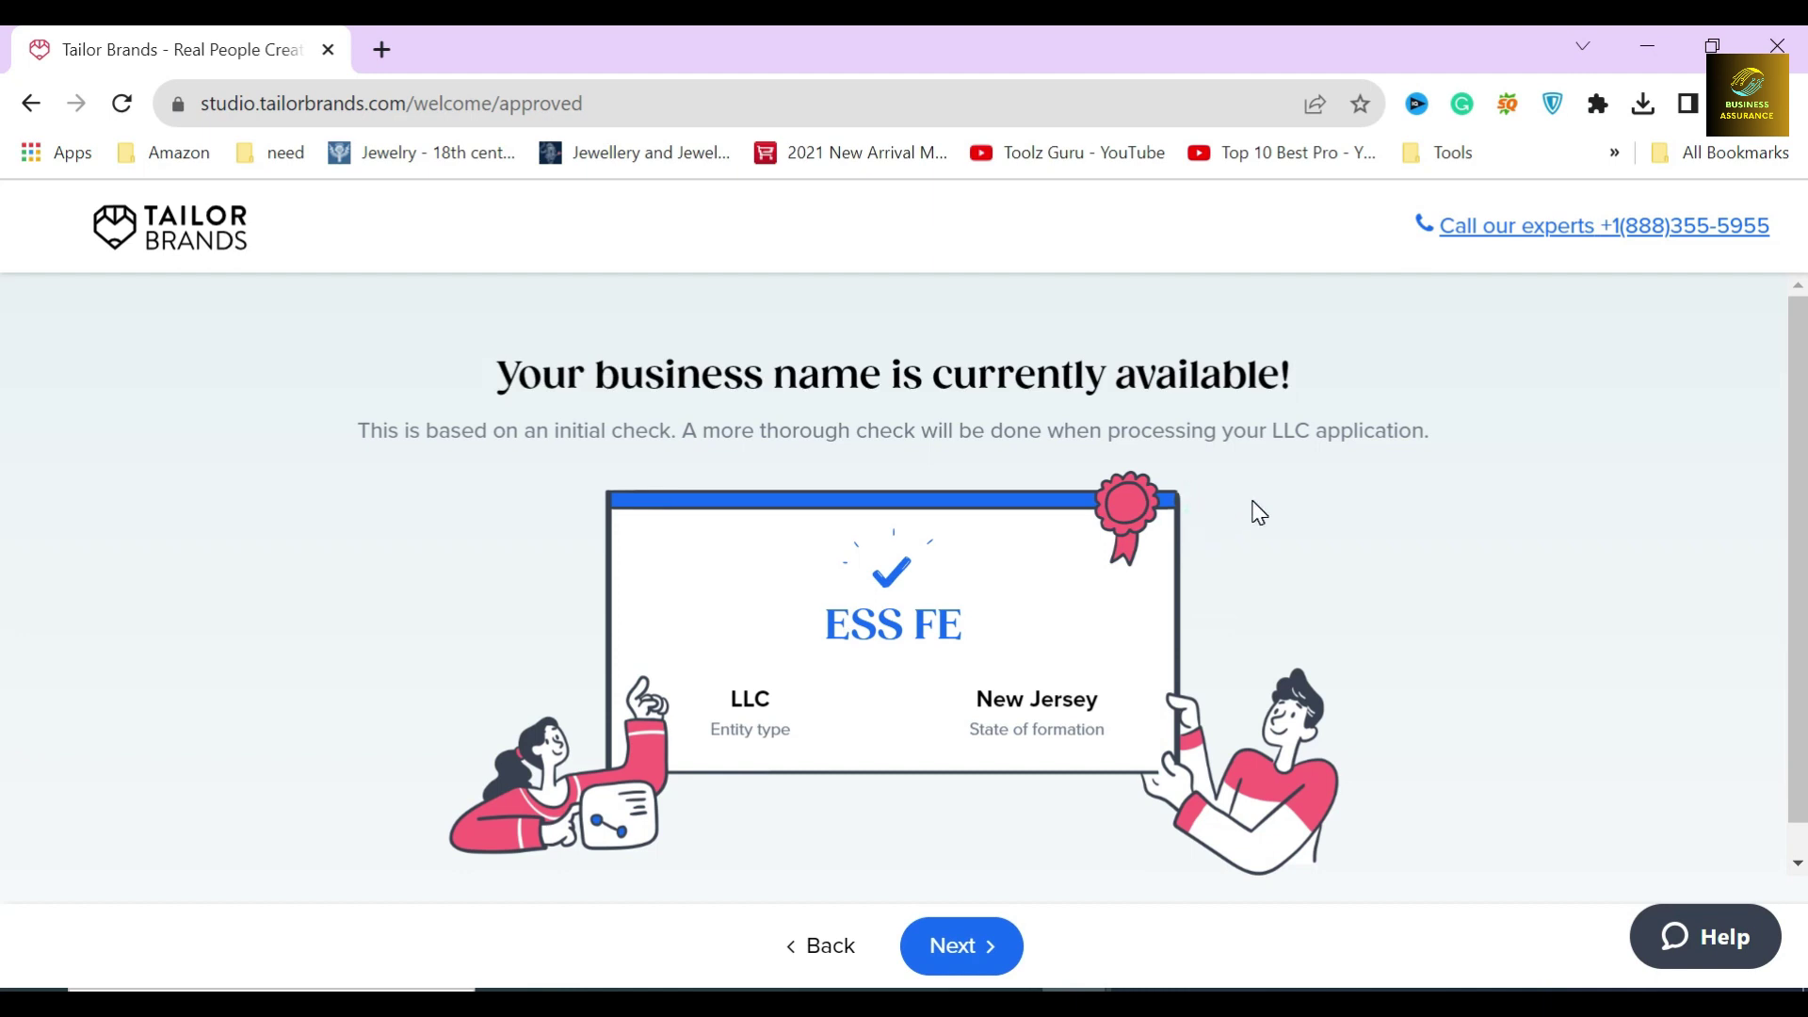
Pass the LLC overview and submit Physical Goods as what ESS FE offers
{"action": "left_click", "coordinate": [960, 944]}
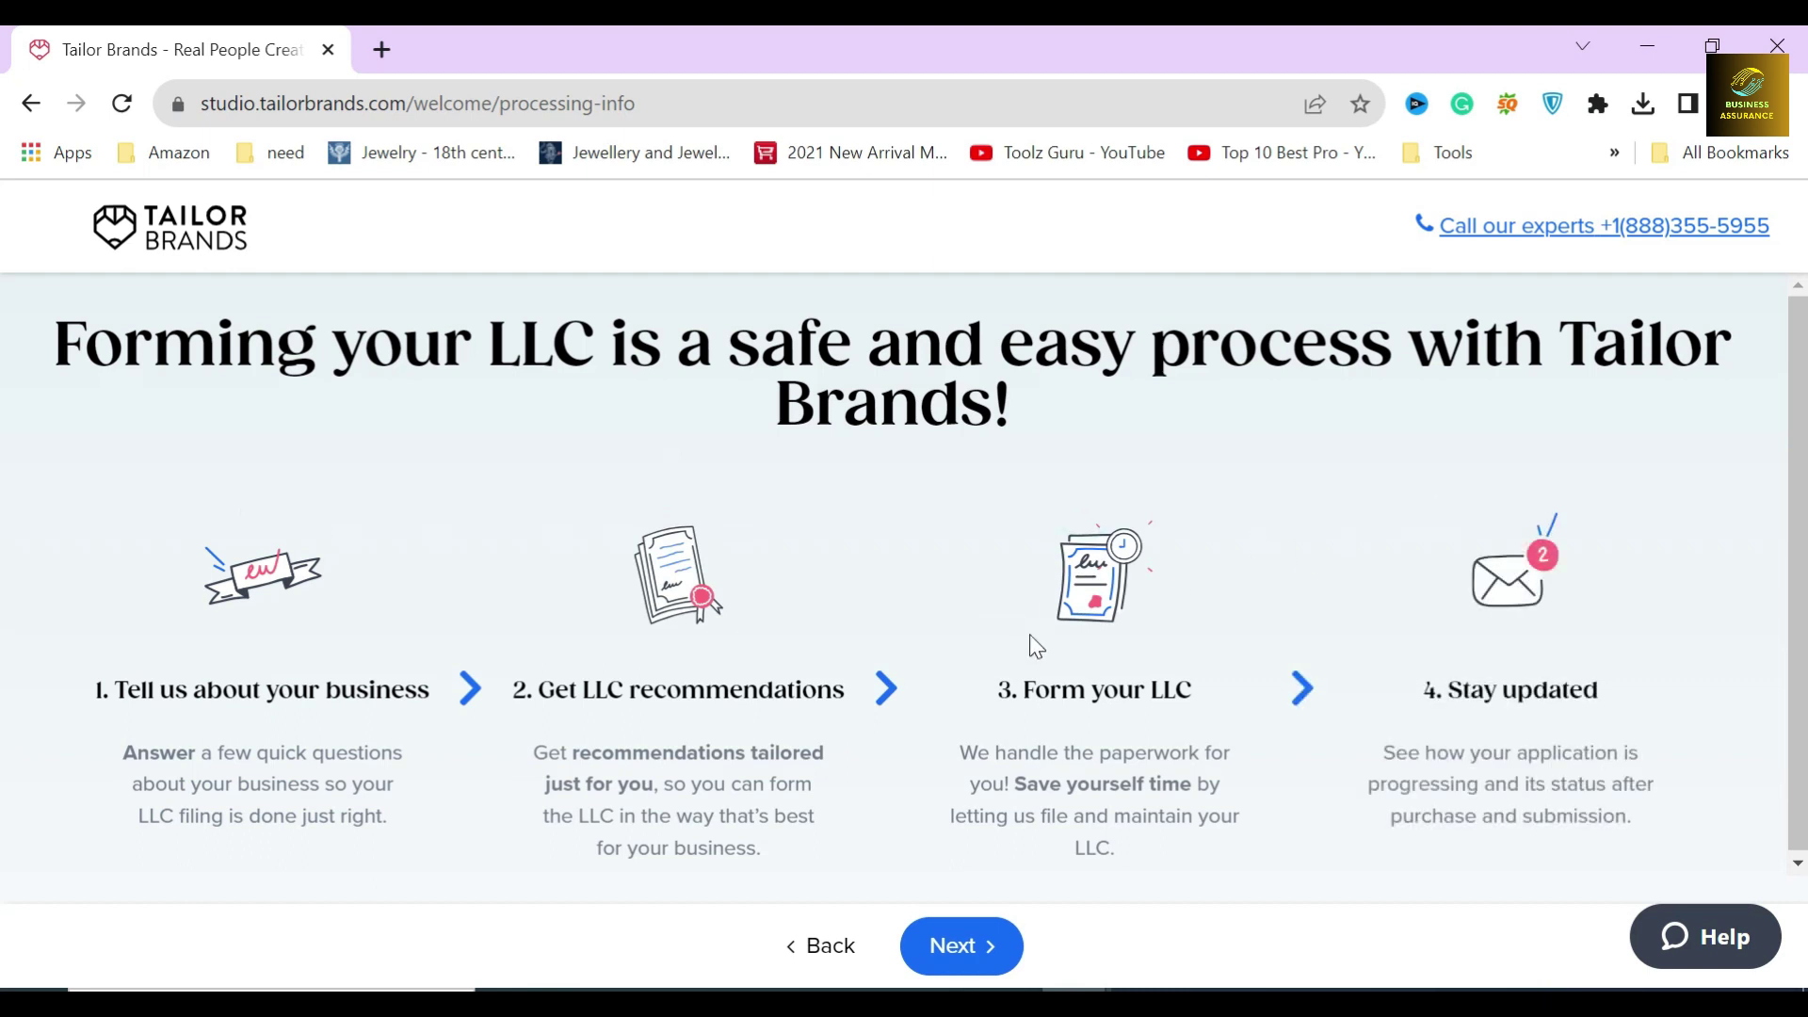
{"action": "left_click", "coordinate": [975, 943]}
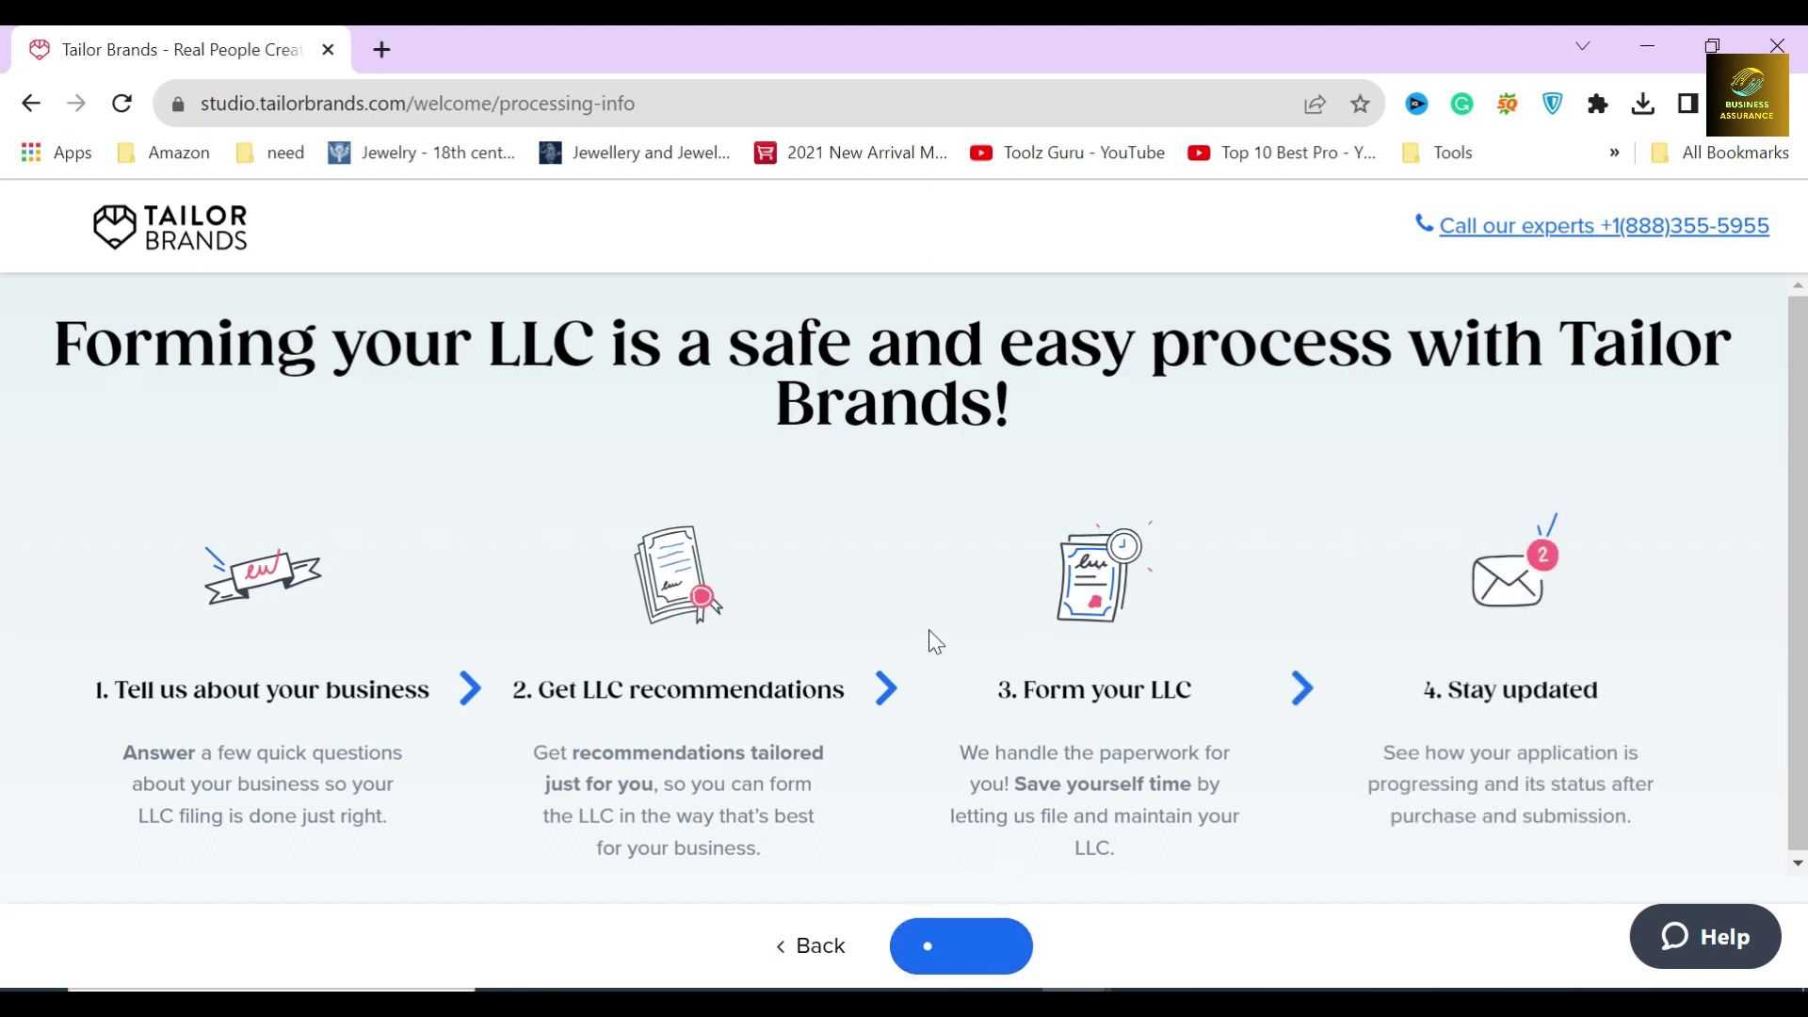
{"action": "scroll", "coordinate": [708, 563], "scroll_direction": "down", "scroll_amount": 5}
{"action": "scroll", "coordinate": [707, 562], "scroll_direction": "down", "scroll_amount": 5}
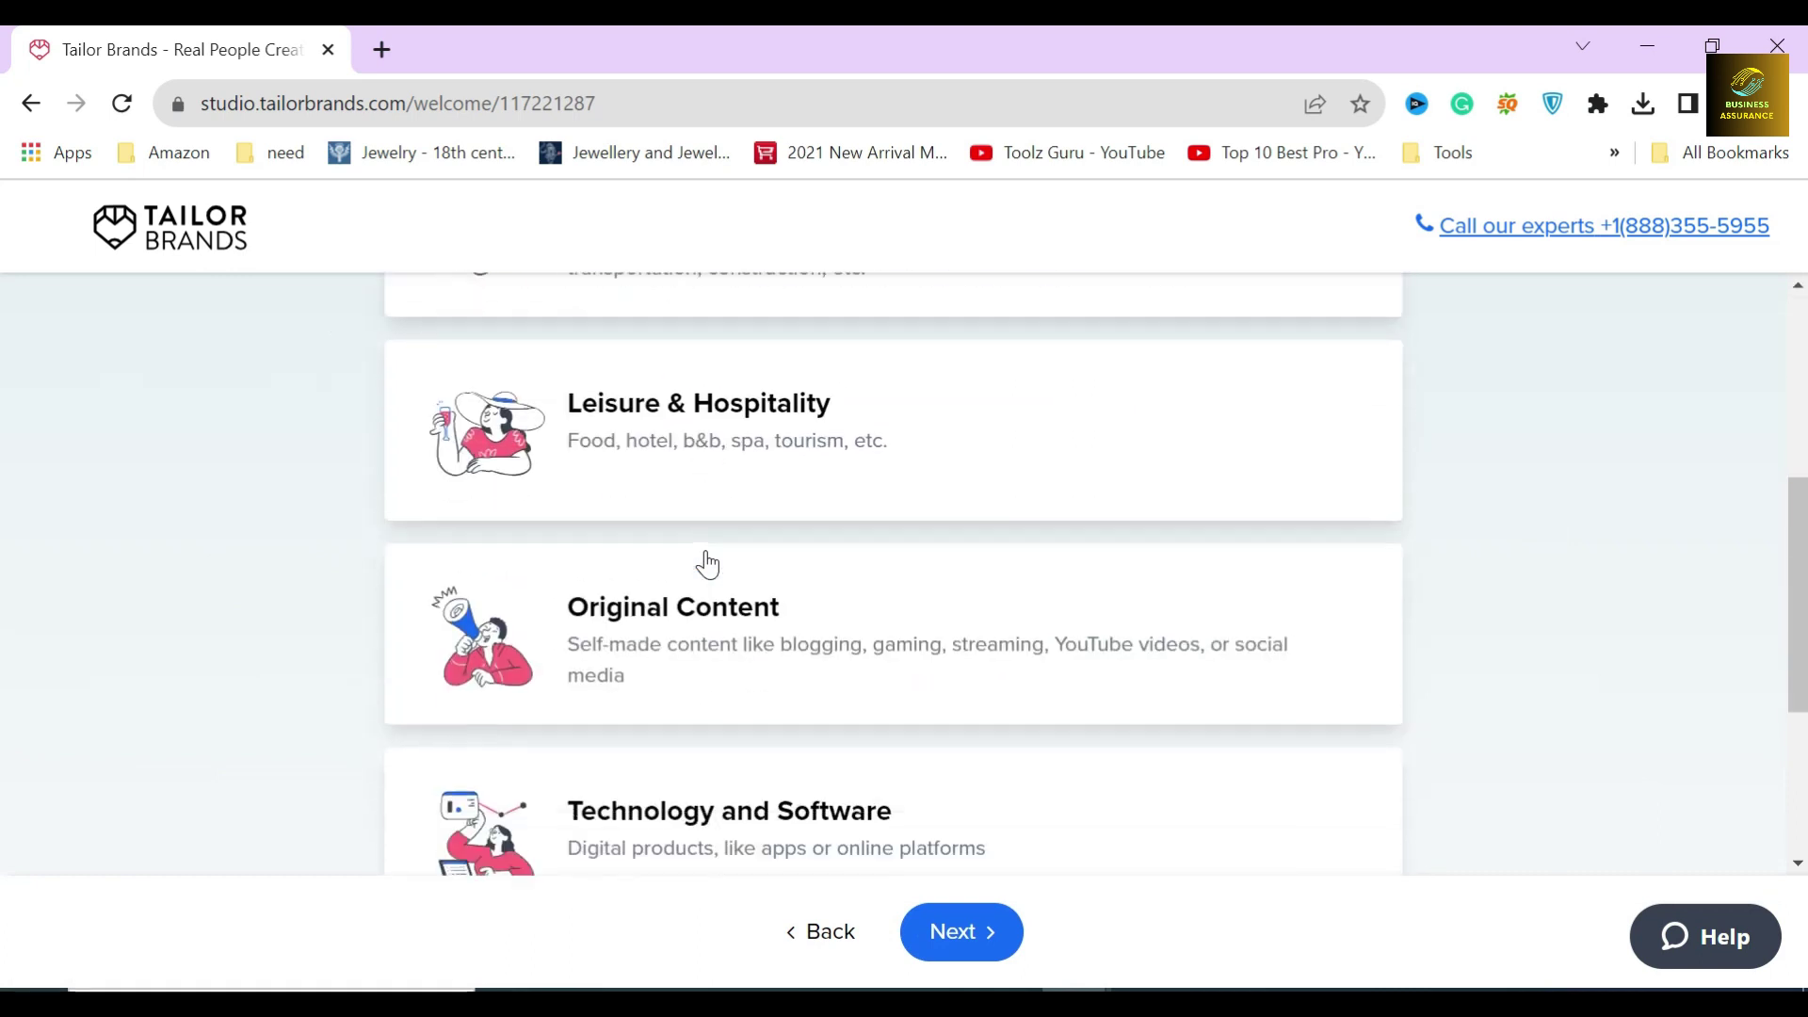
{"action": "scroll", "coordinate": [708, 562], "scroll_direction": "down", "scroll_amount": 3}
{"action": "scroll", "coordinate": [707, 562], "scroll_direction": "up", "scroll_amount": 2}
{"action": "scroll", "coordinate": [709, 562], "scroll_direction": "up", "scroll_amount": 6}
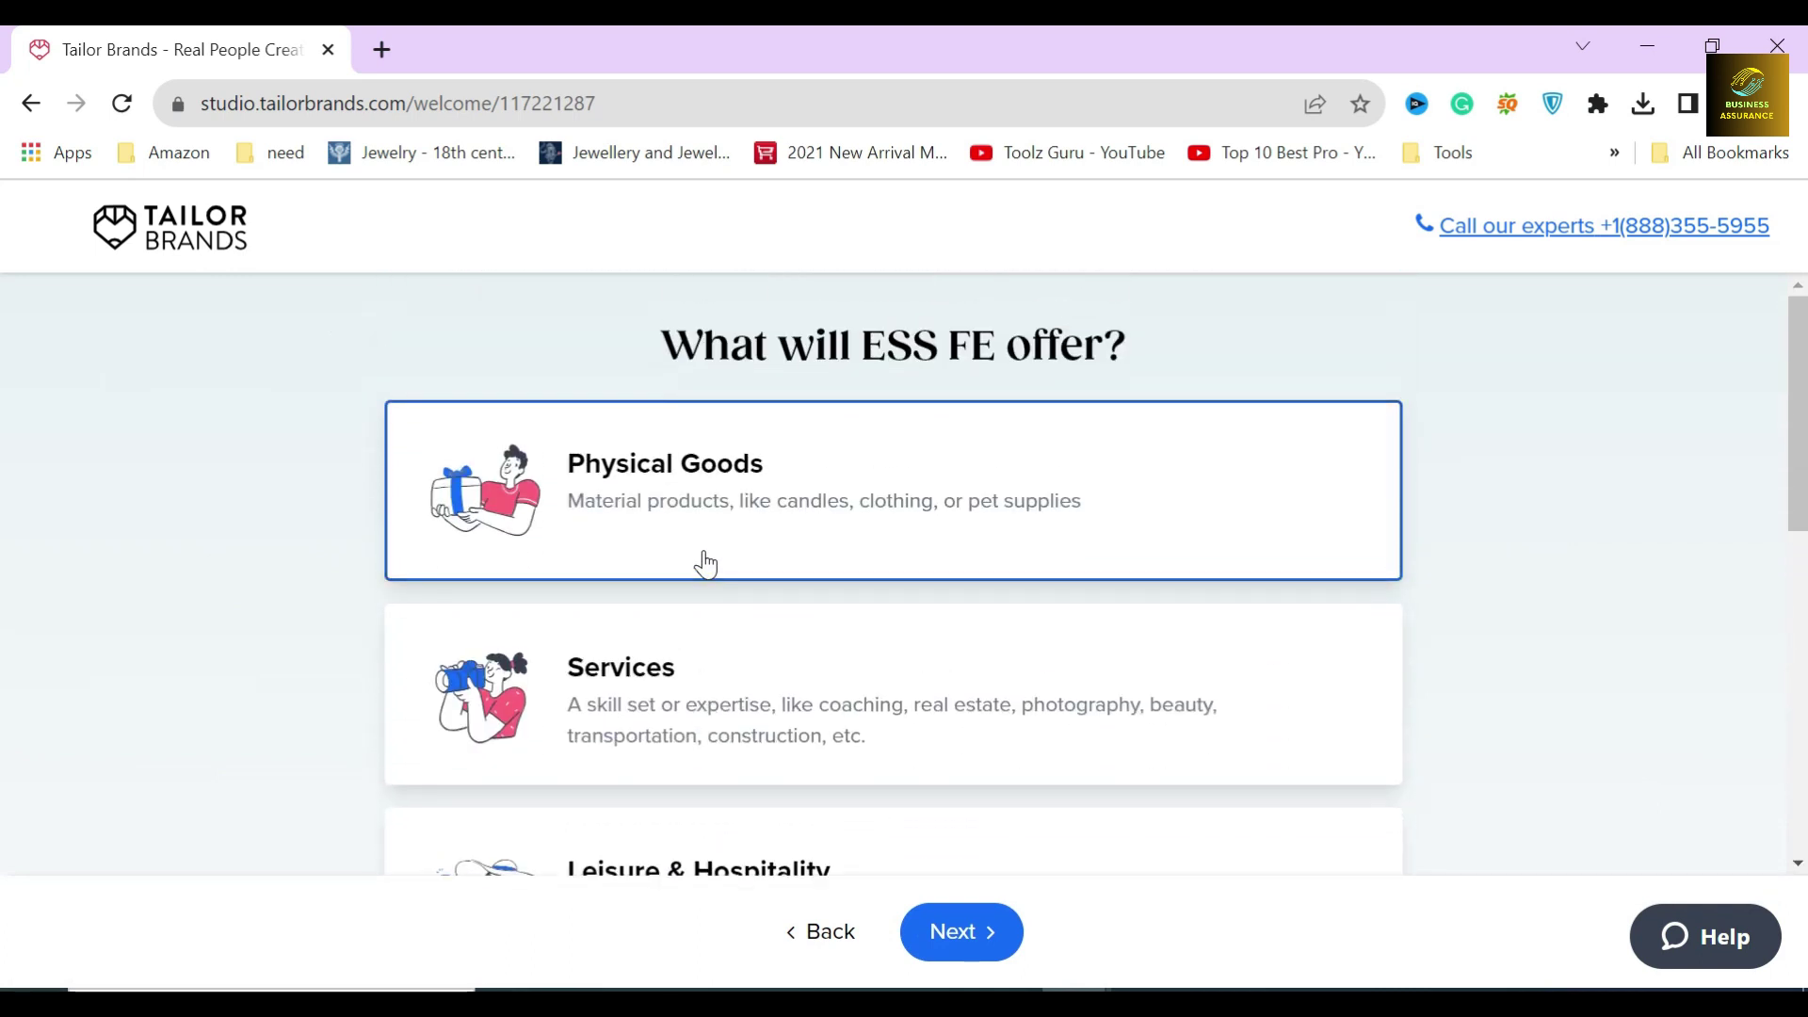
{"action": "left_click", "coordinate": [706, 562]}
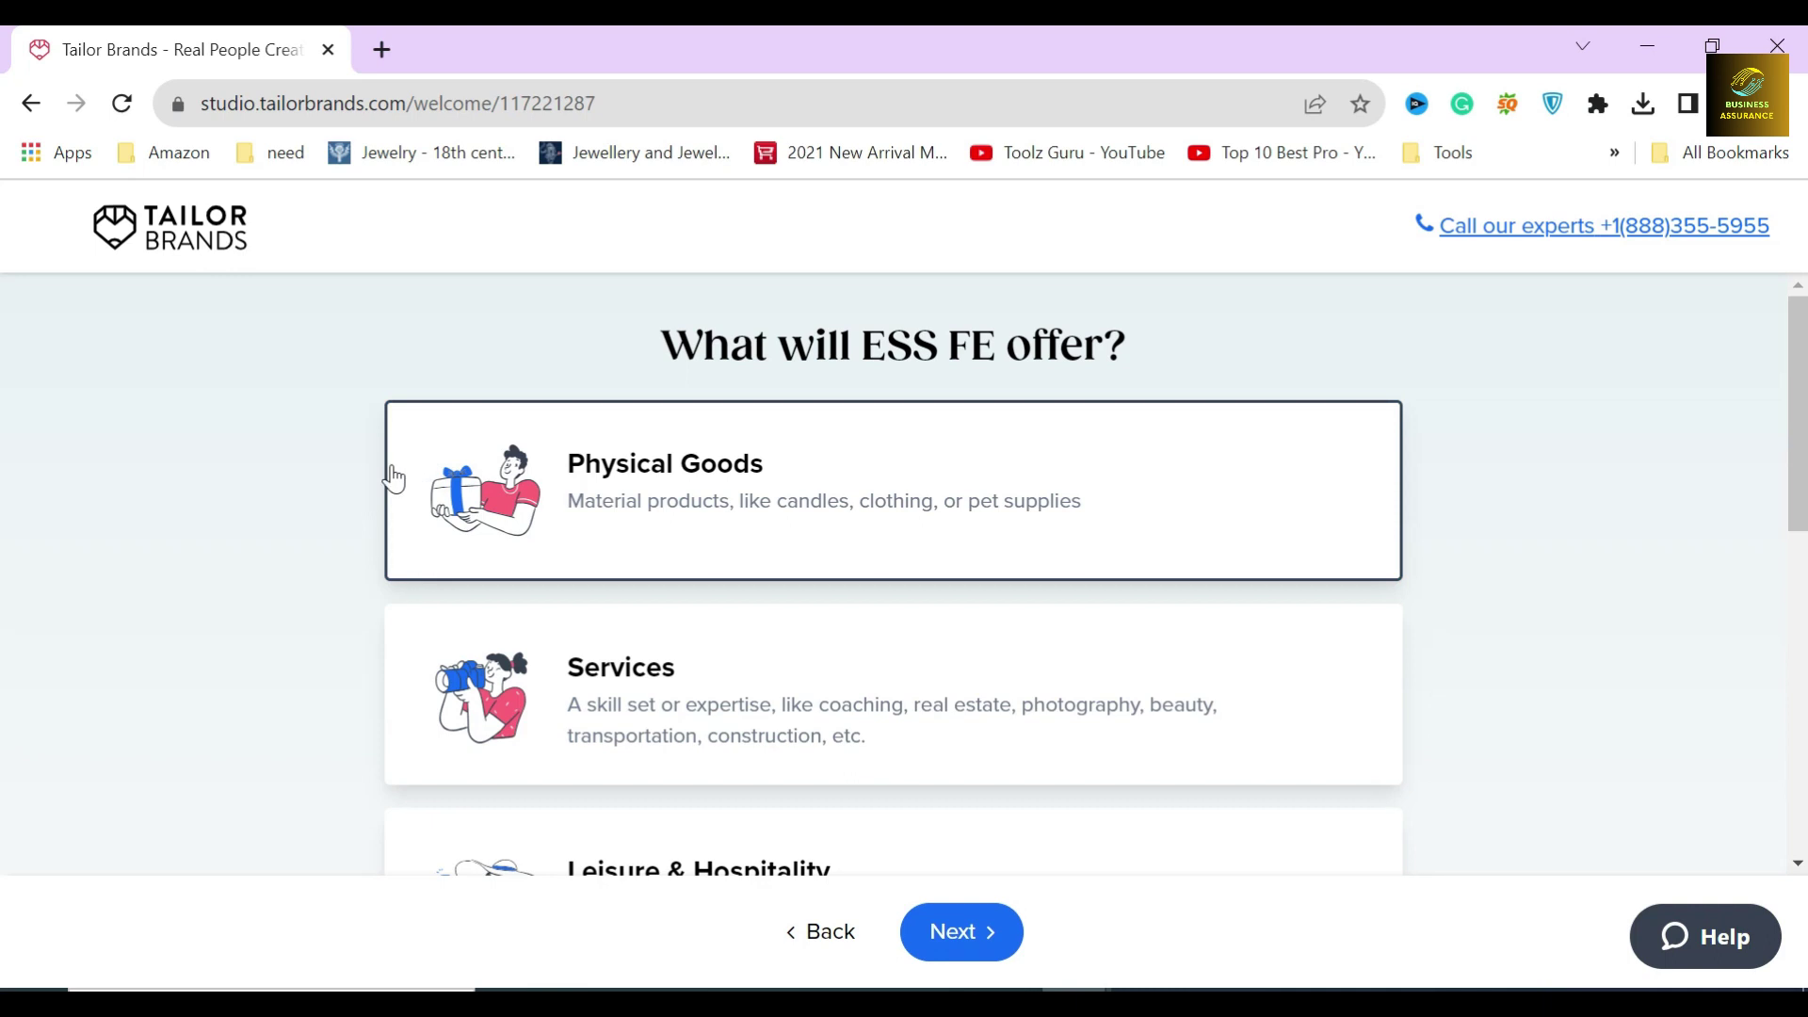
{"action": "scroll", "coordinate": [367, 505], "scroll_direction": "down", "scroll_amount": 1}
{"action": "scroll", "coordinate": [377, 548], "scroll_direction": "down", "scroll_amount": 2}
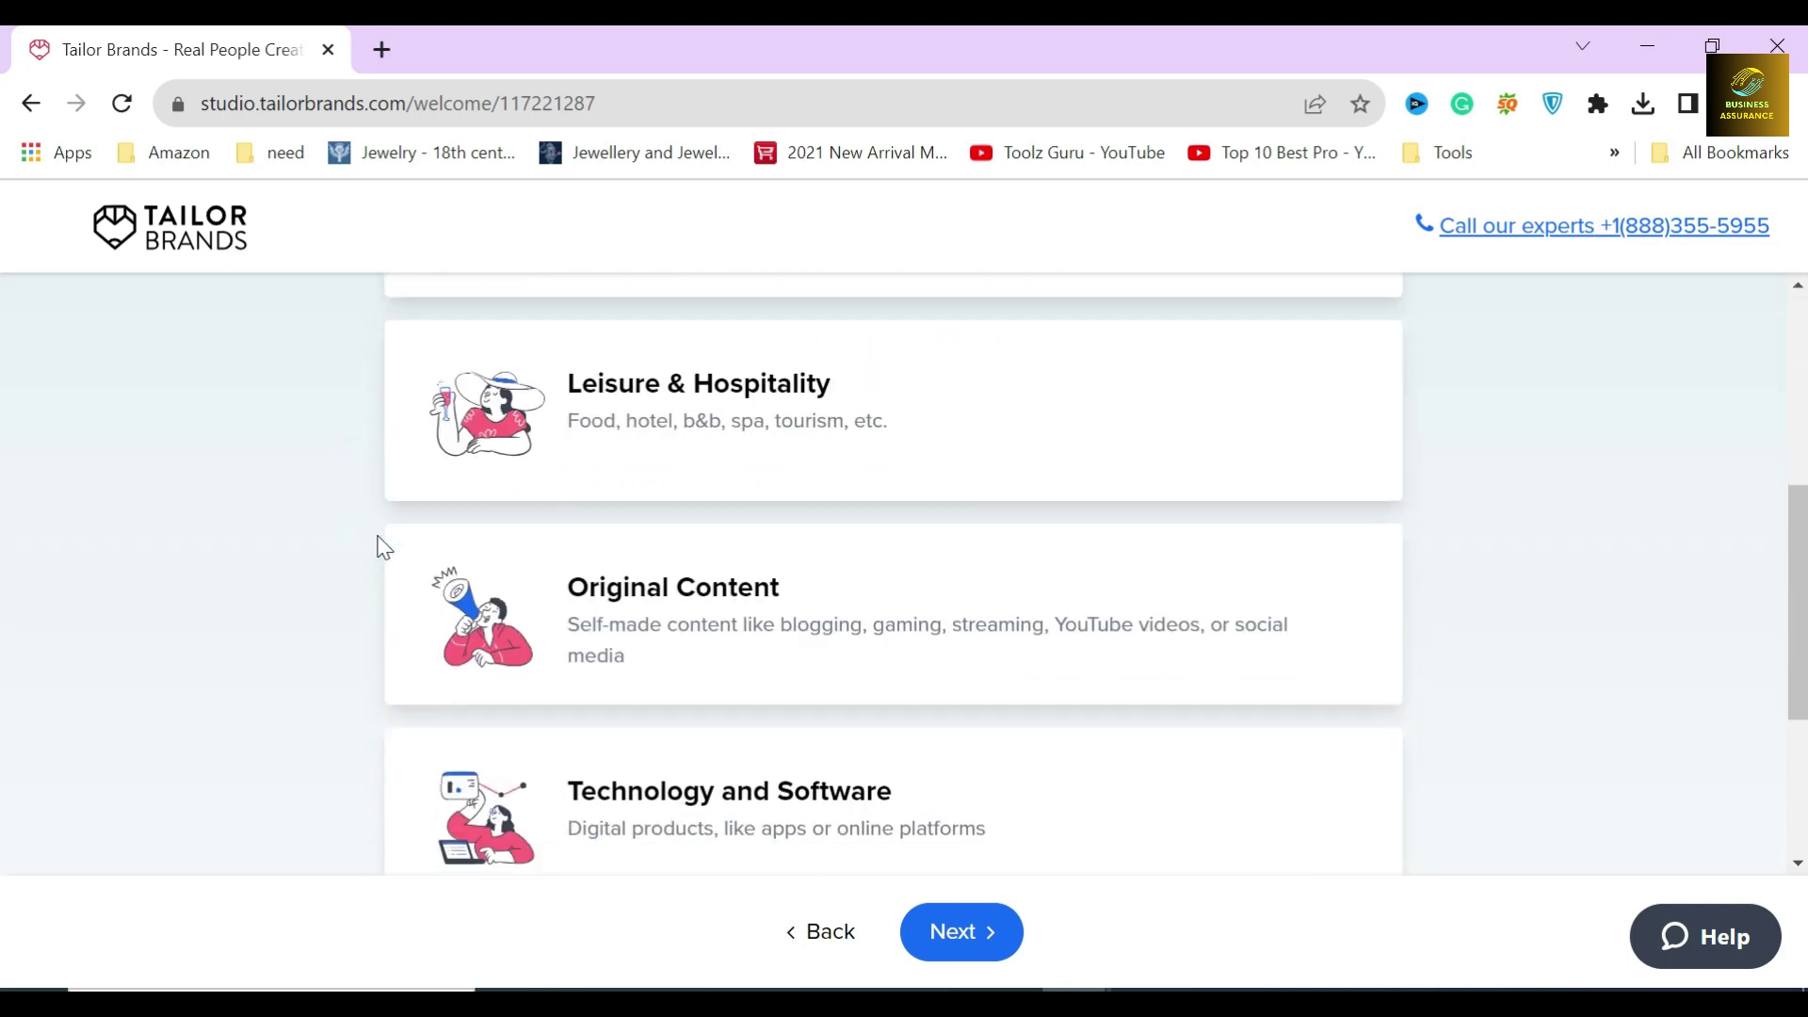
{"action": "scroll", "coordinate": [375, 548], "scroll_direction": "down", "scroll_amount": 1}
{"action": "left_click", "coordinate": [406, 544]}
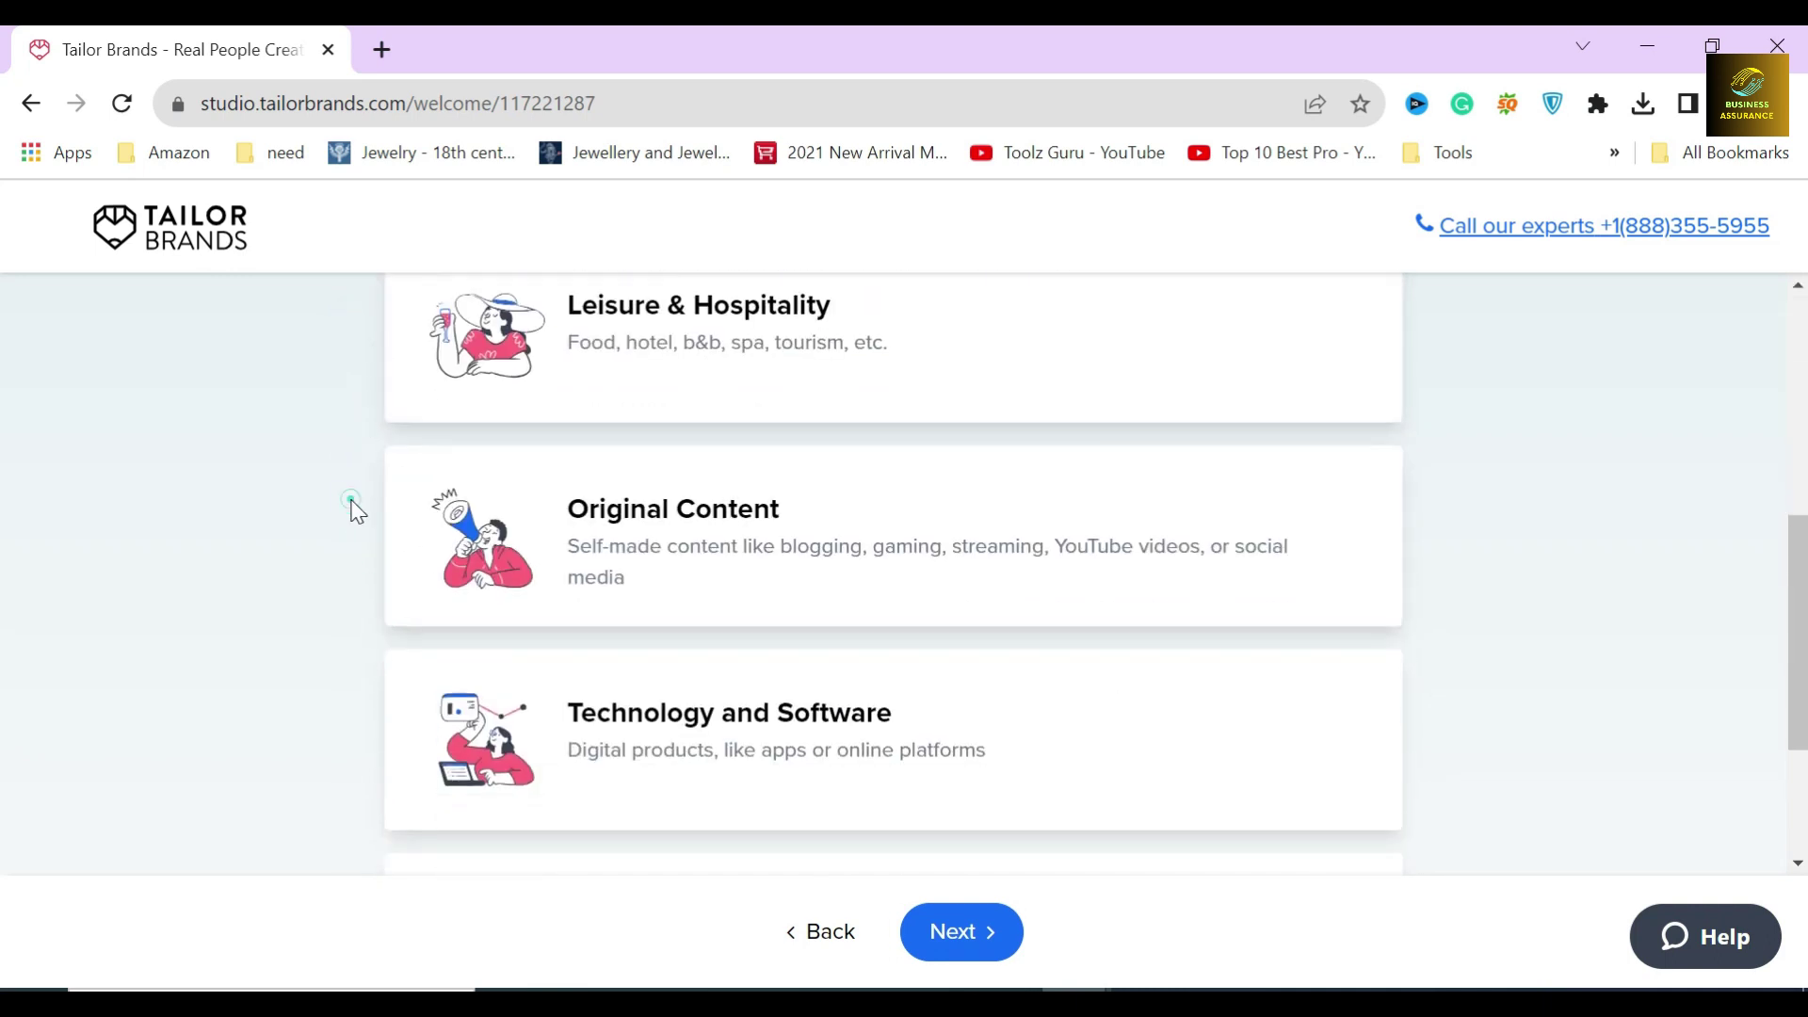
{"action": "scroll", "coordinate": [354, 508], "scroll_direction": "down", "scroll_amount": 1}
{"action": "scroll", "coordinate": [354, 480], "scroll_direction": "down", "scroll_amount": 2}
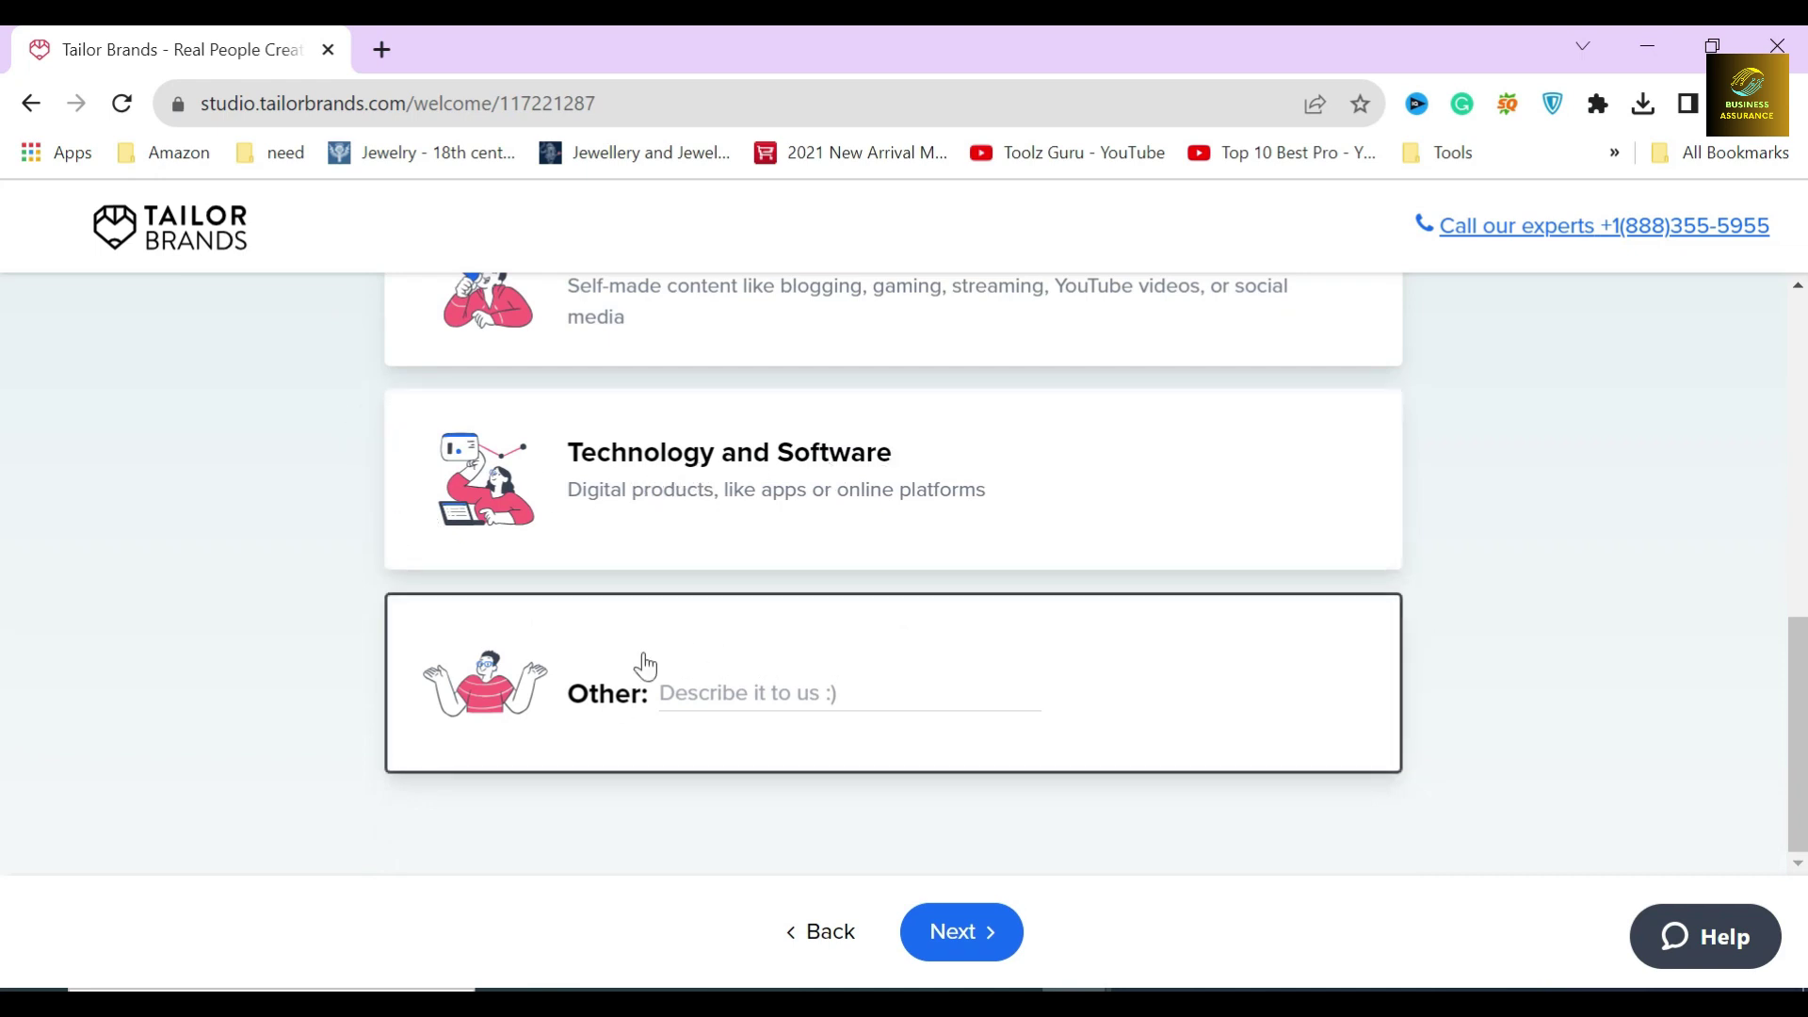
{"action": "left_click", "coordinate": [373, 670]}
{"action": "scroll", "coordinate": [755, 700], "scroll_direction": "up", "scroll_amount": 6}
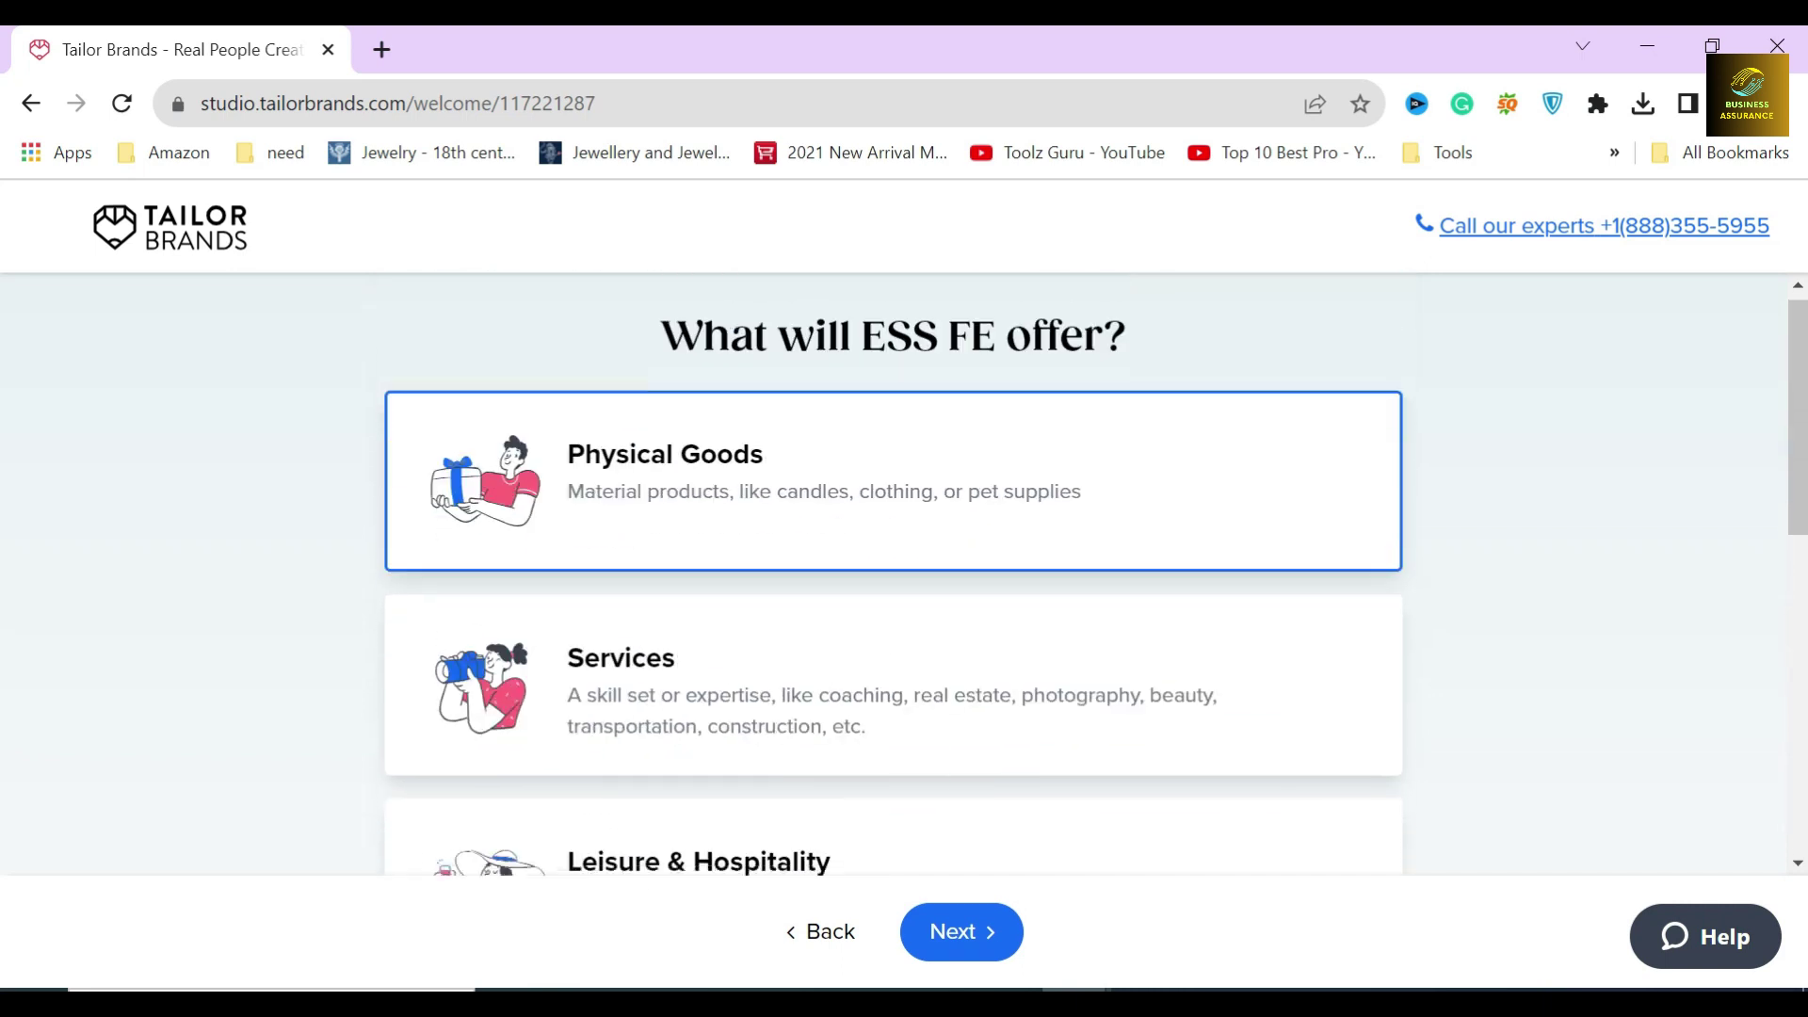
{"action": "left_click", "coordinate": [339, 498]}
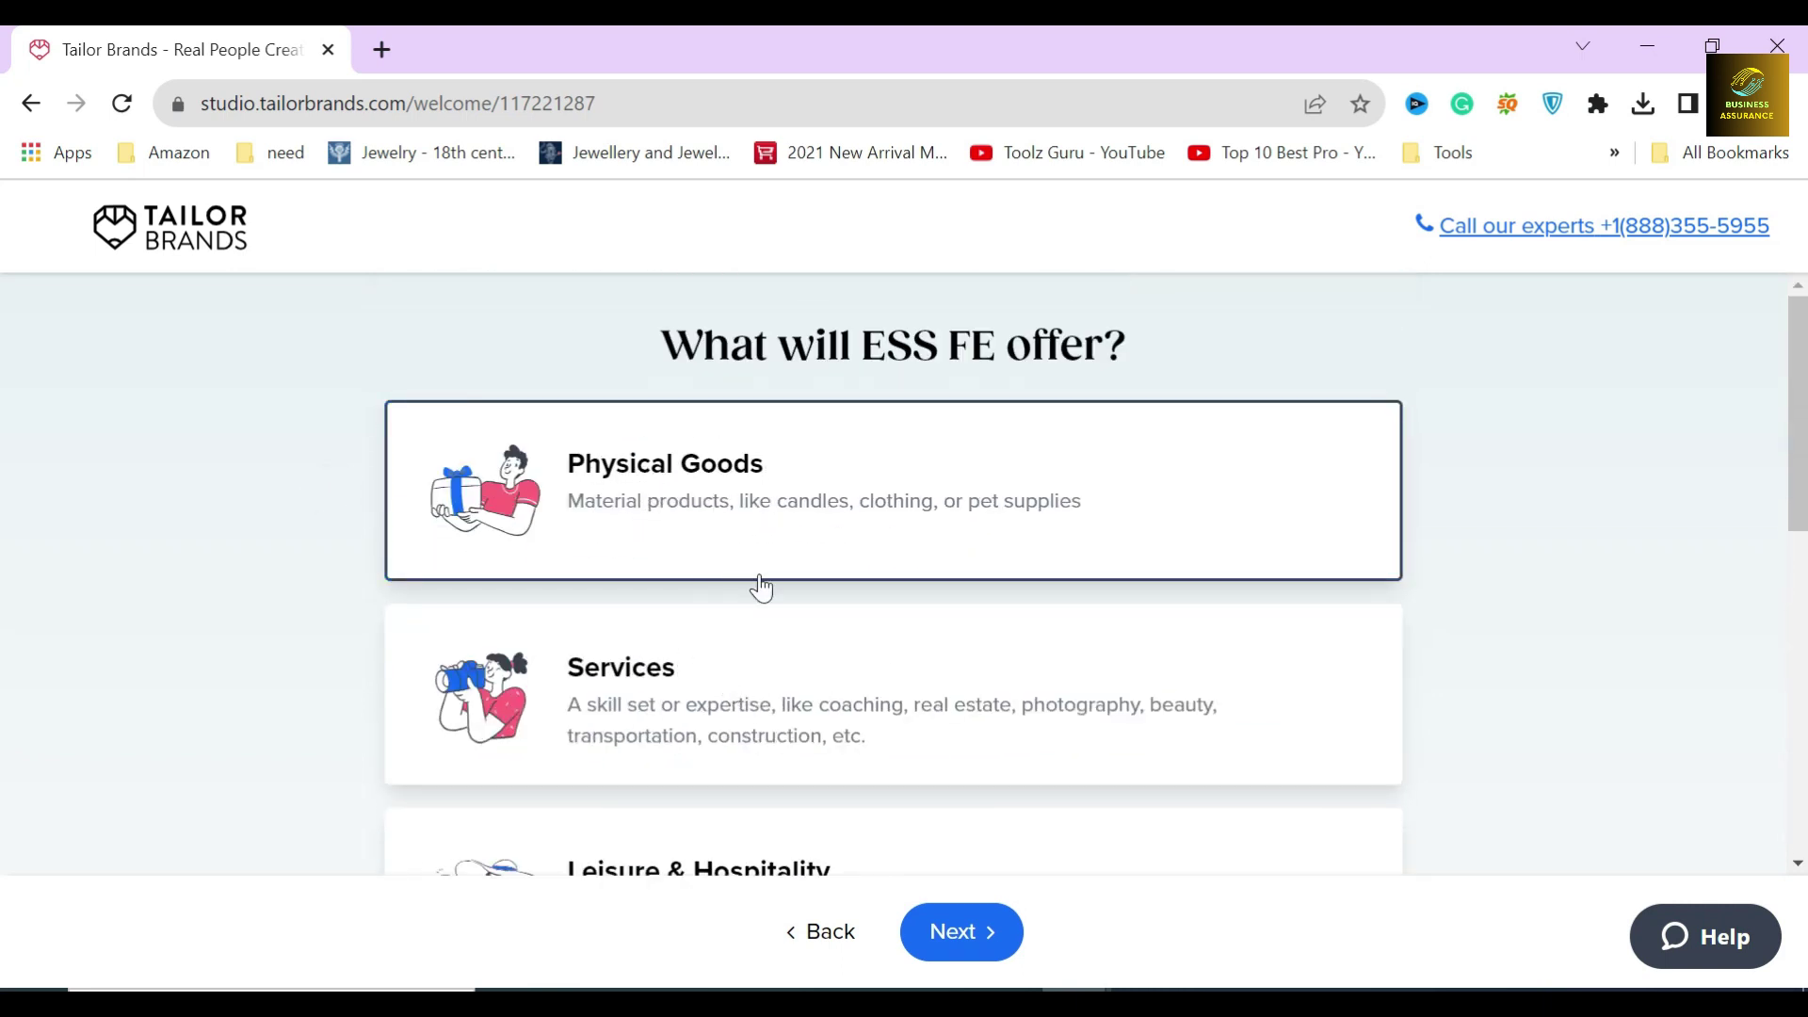
{"action": "left_click", "coordinate": [960, 931]}
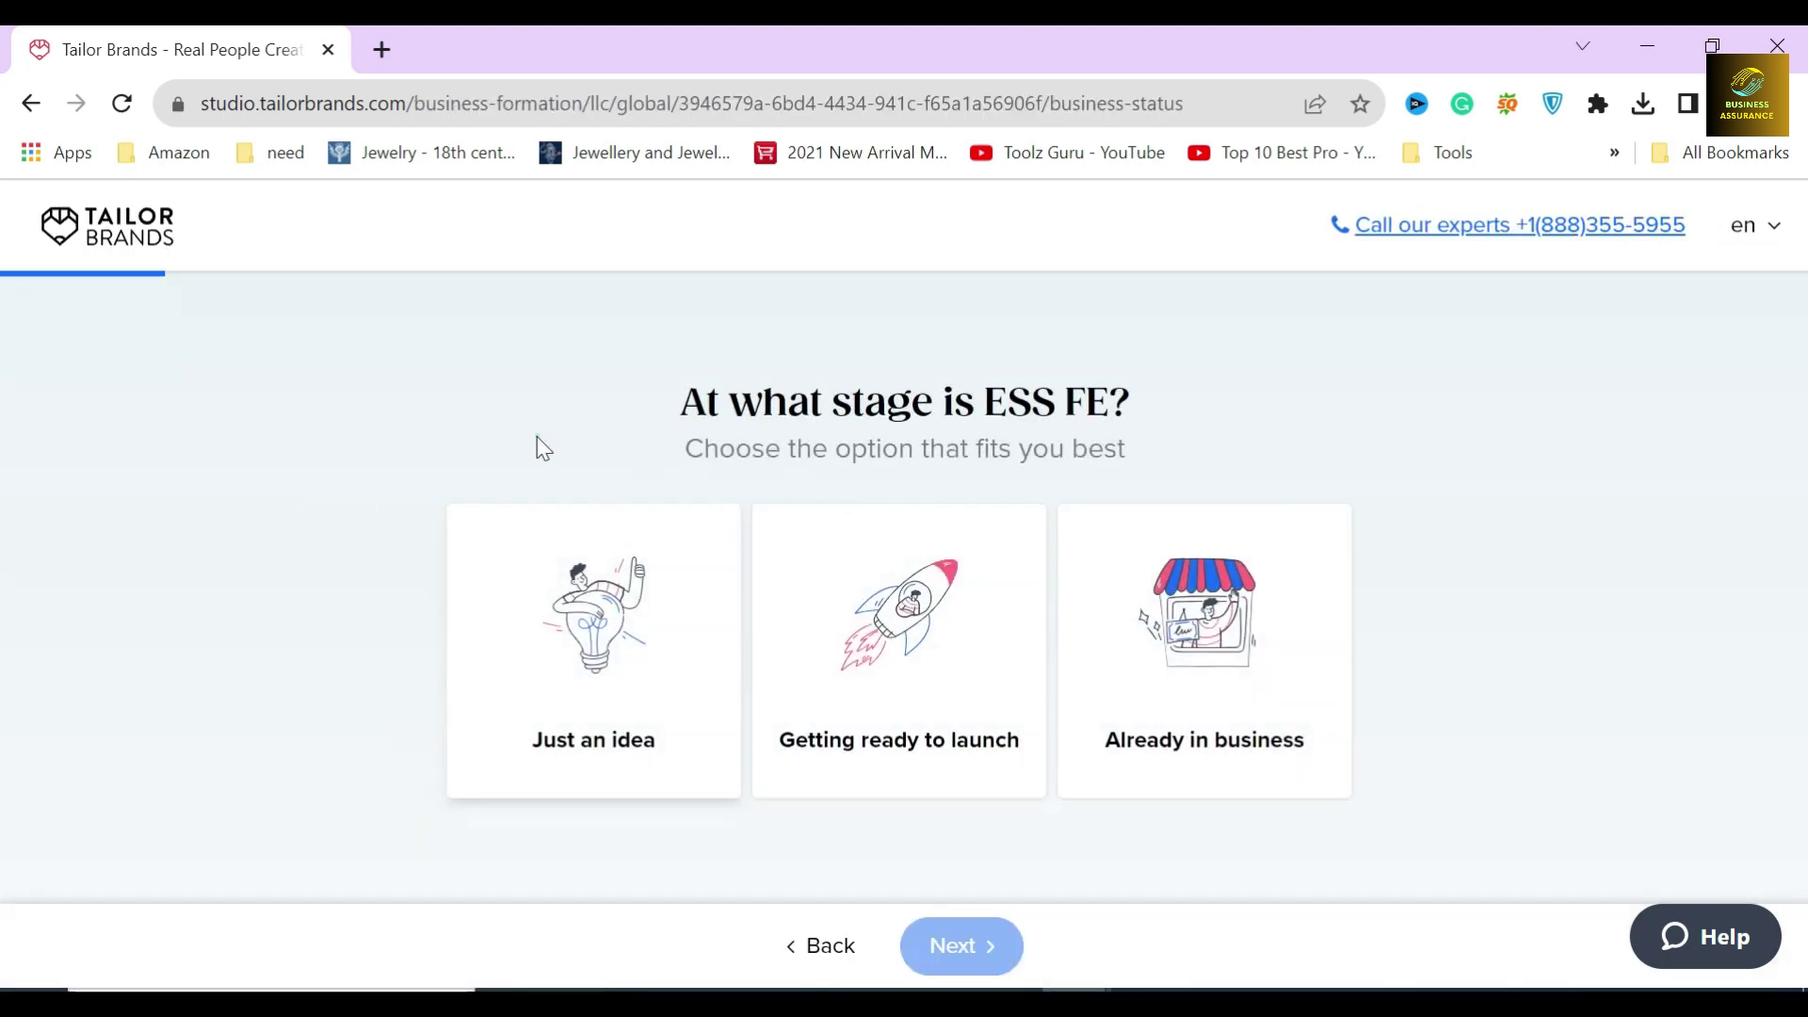
Answer 'Just an idea' for ESS FE's stage and 'No, just me' for employees
{"action": "left_click_drag", "start_coordinate": [707, 403], "coordinate": [1131, 403]}
{"action": "left_click", "coordinate": [572, 408]}
{"action": "left_click", "coordinate": [593, 651]}
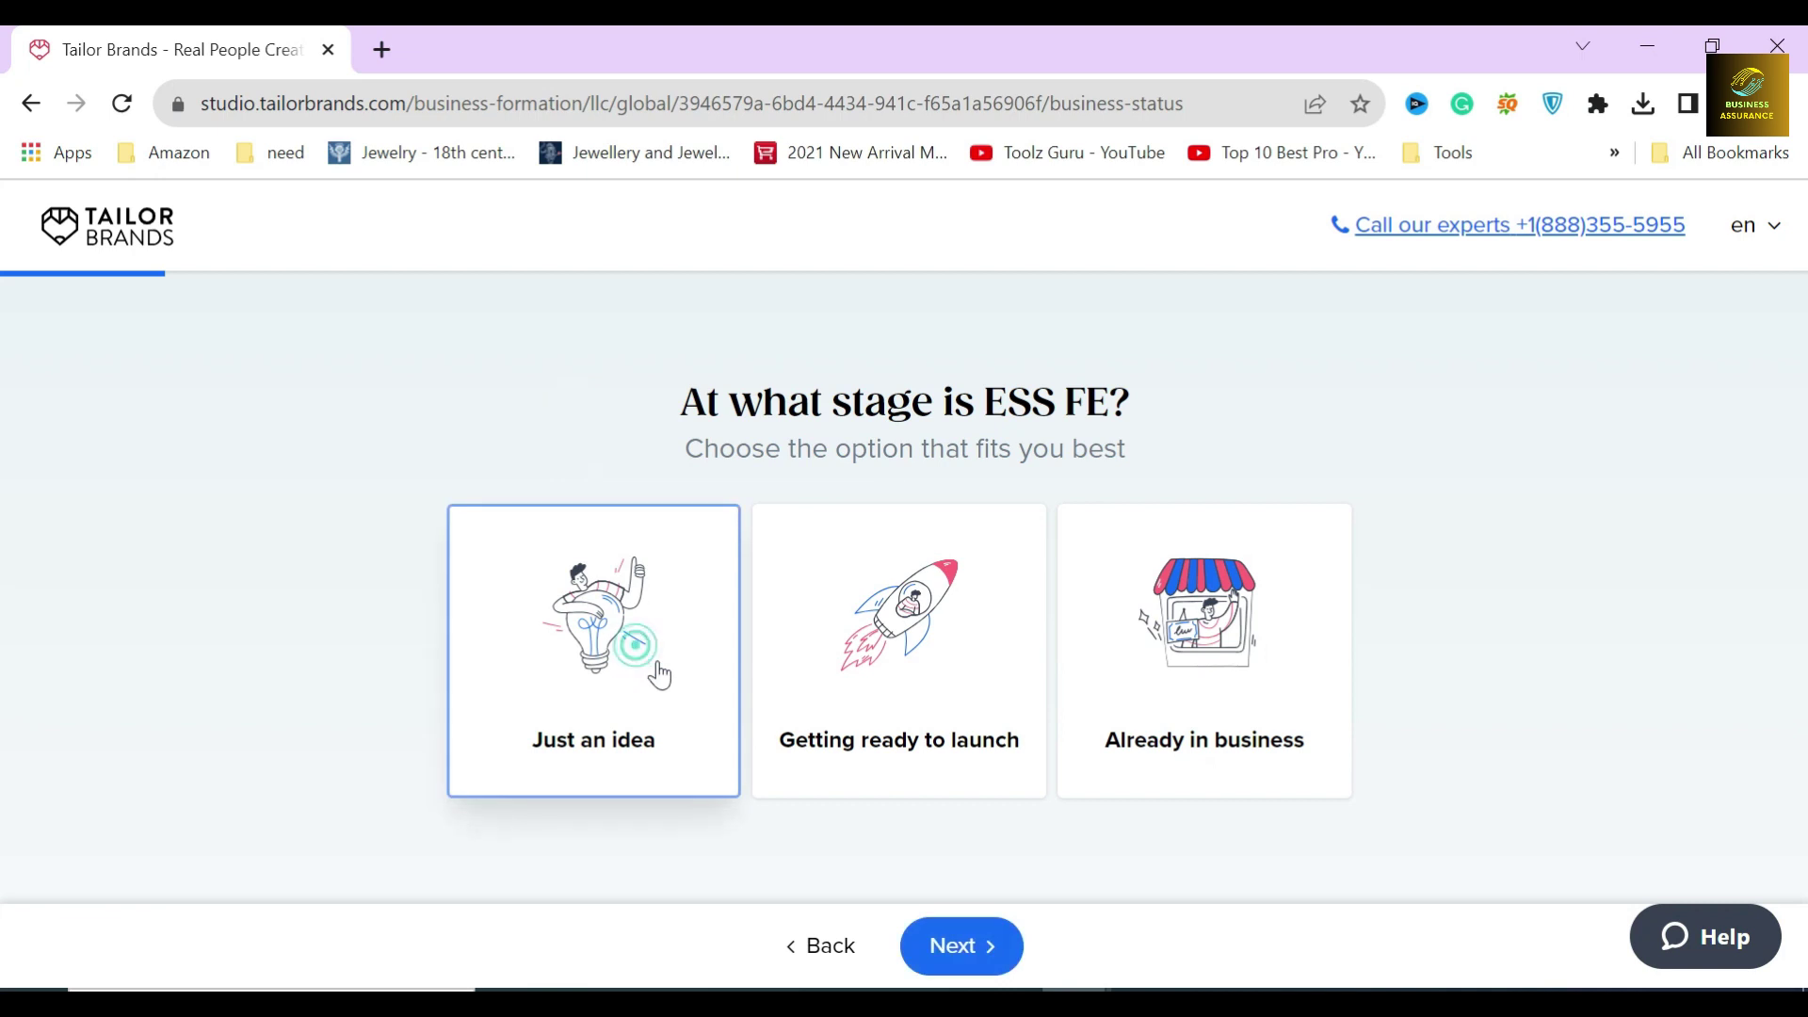
{"action": "left_click", "coordinate": [961, 944]}
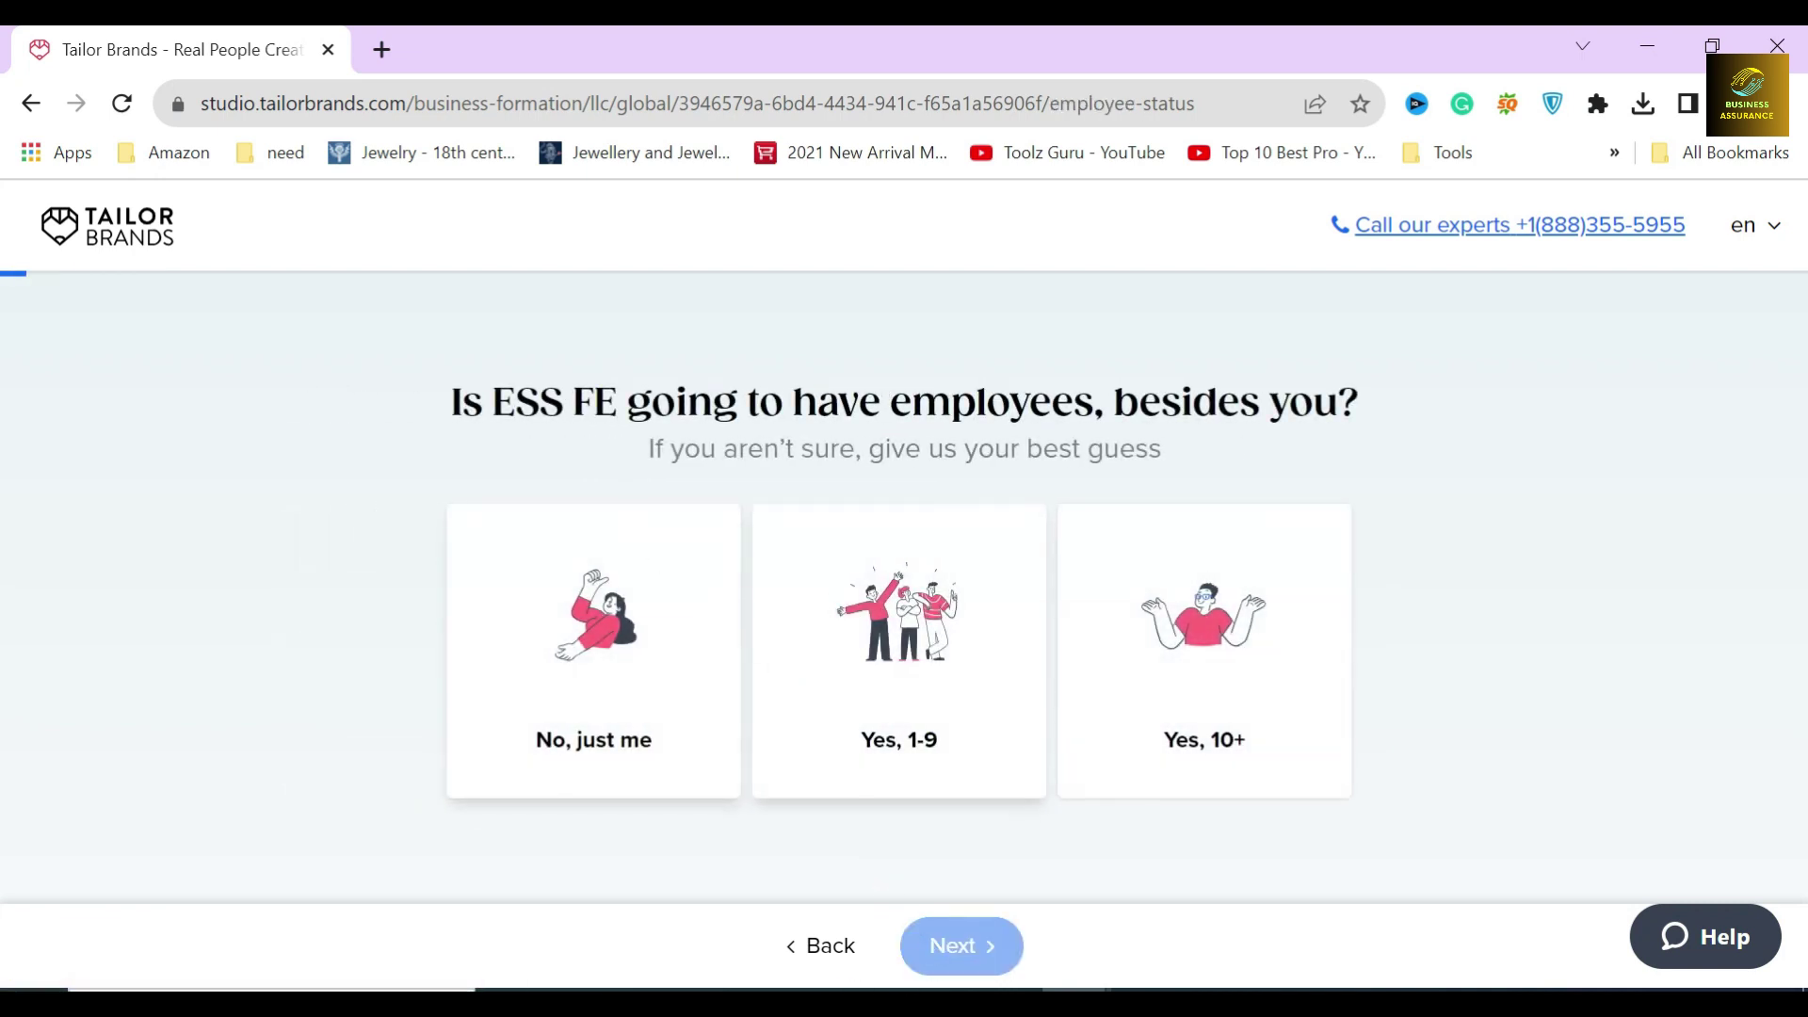
{"action": "triple_click", "coordinate": [682, 403]}
{"action": "left_click", "coordinate": [424, 447]}
{"action": "left_click", "coordinate": [594, 650]}
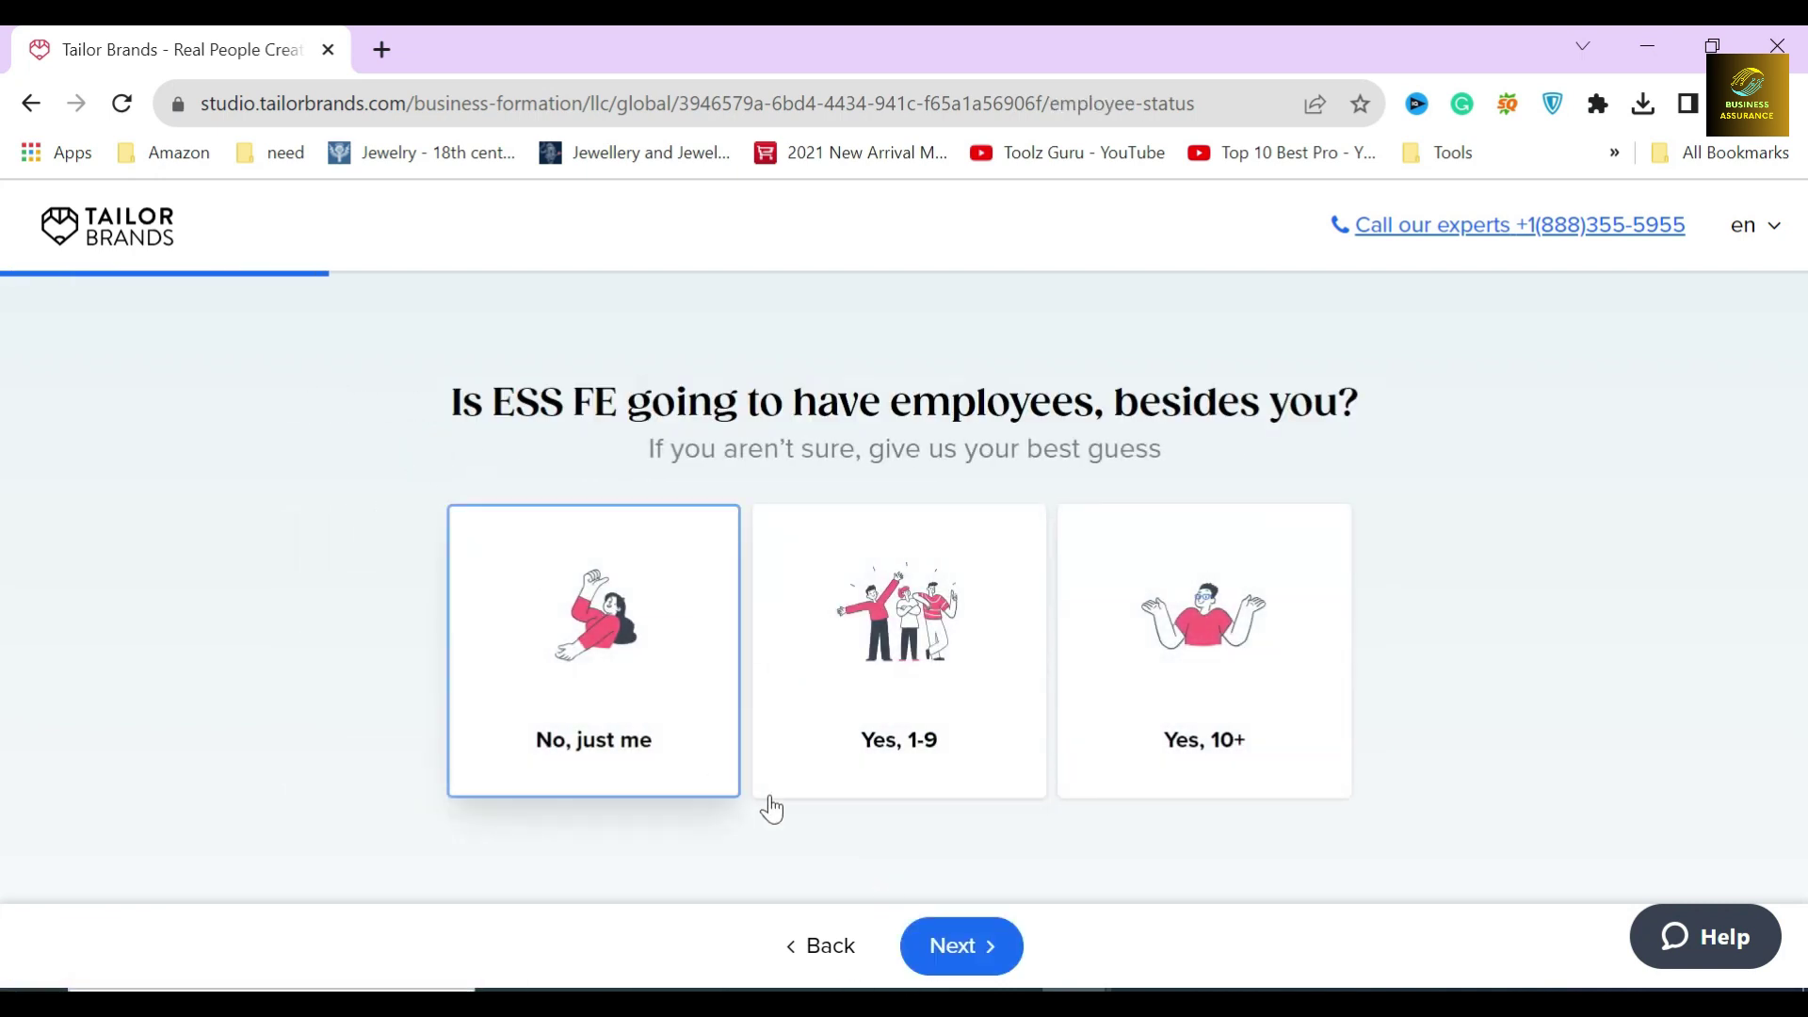
Submit the contact form with first name, last name, phone and email filled in
{"action": "left_click", "coordinate": [961, 945]}
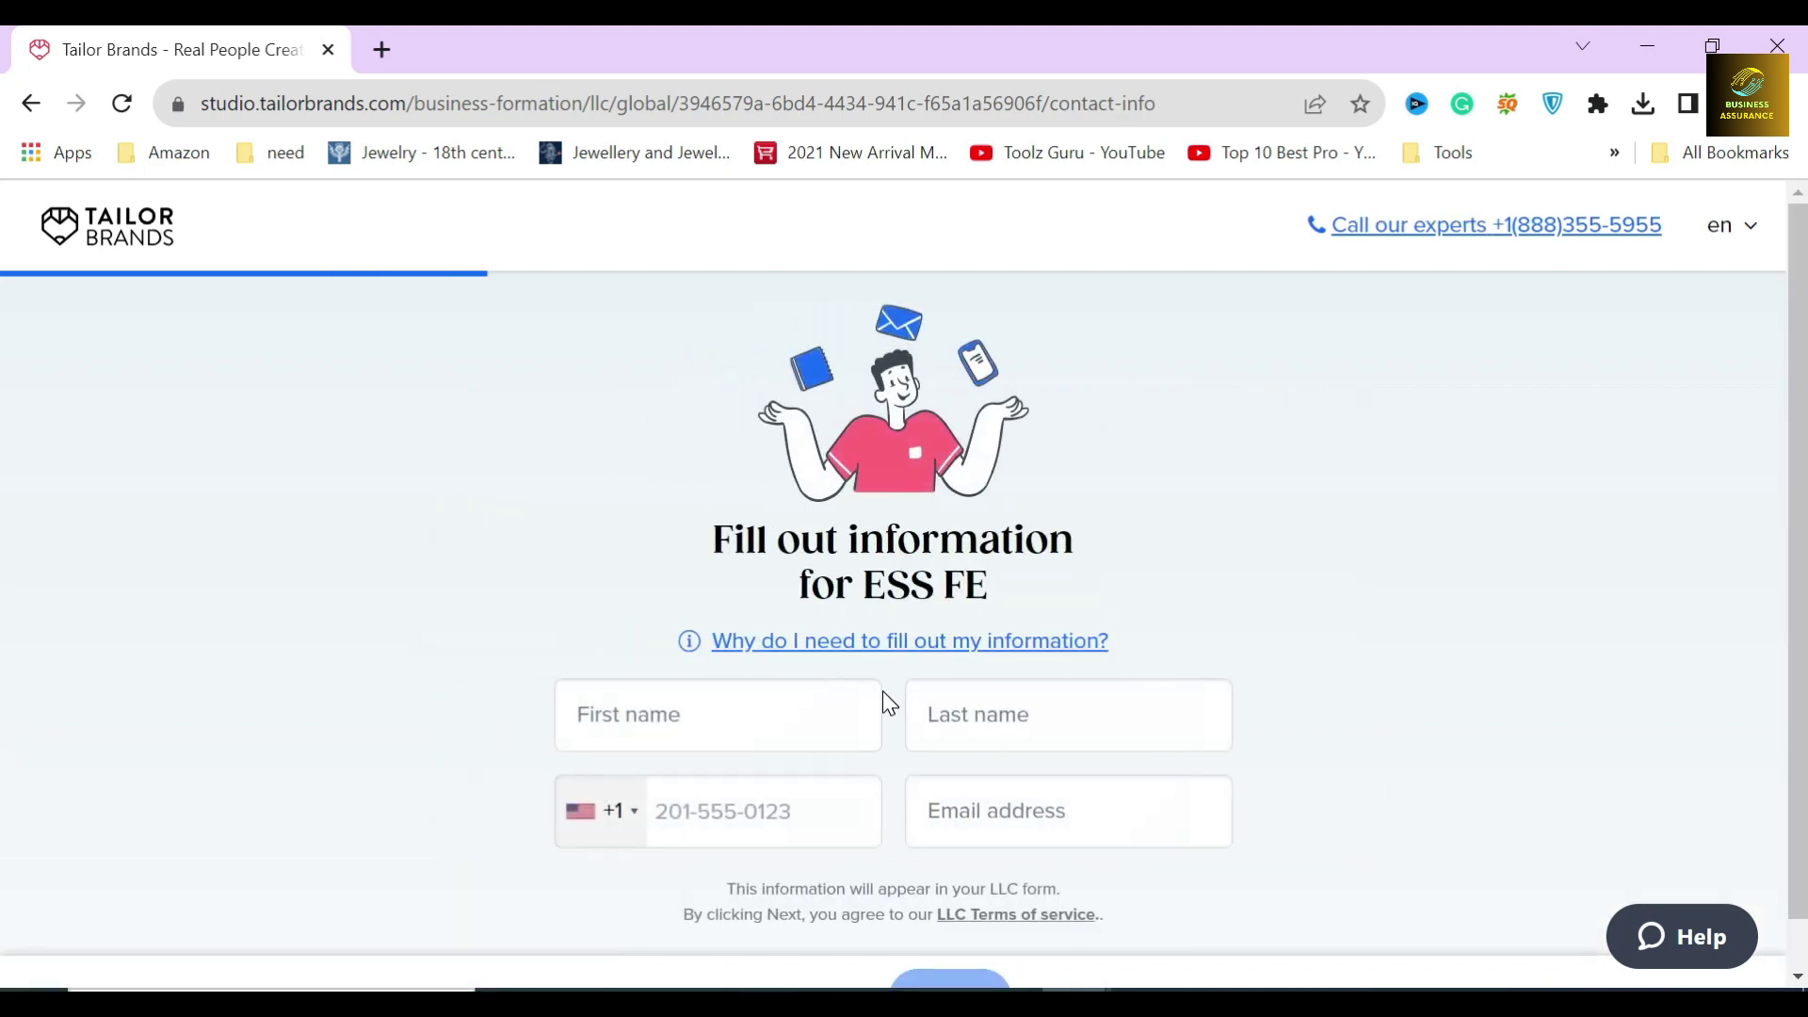
{"action": "left_click_drag", "start_coordinate": [702, 538], "coordinate": [967, 586]}
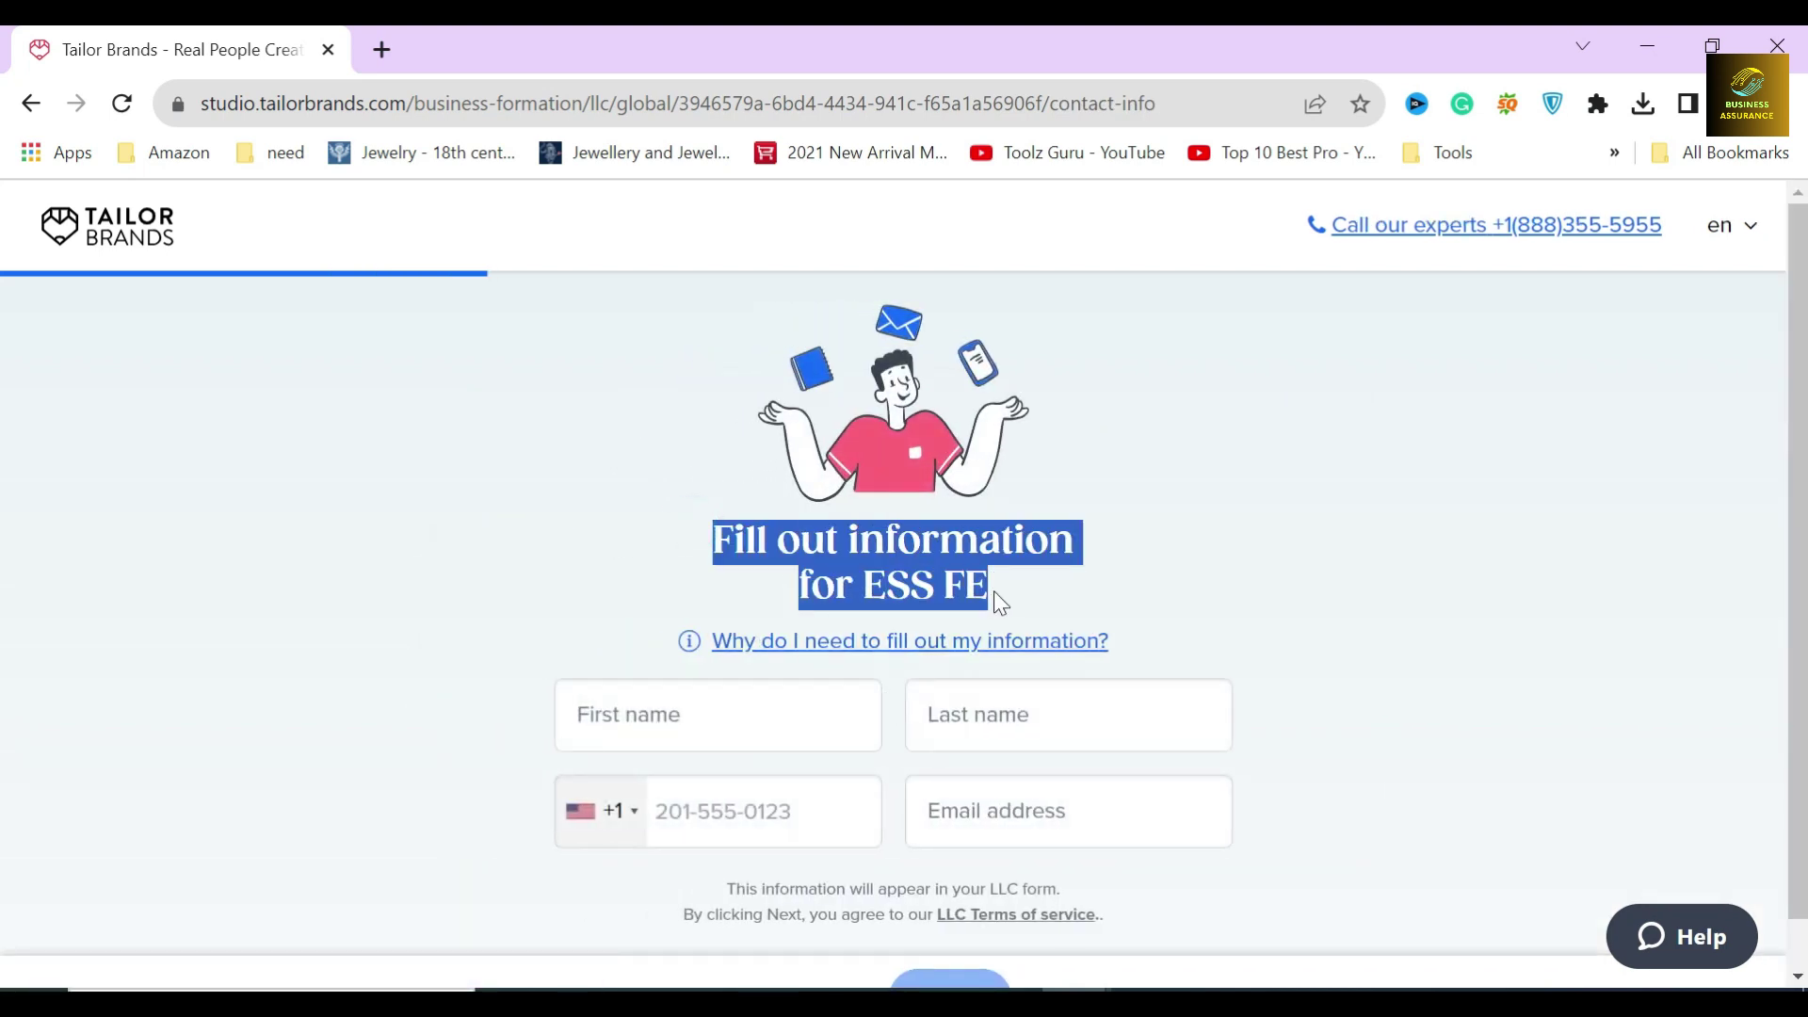
{"action": "left_click", "coordinate": [998, 582]}
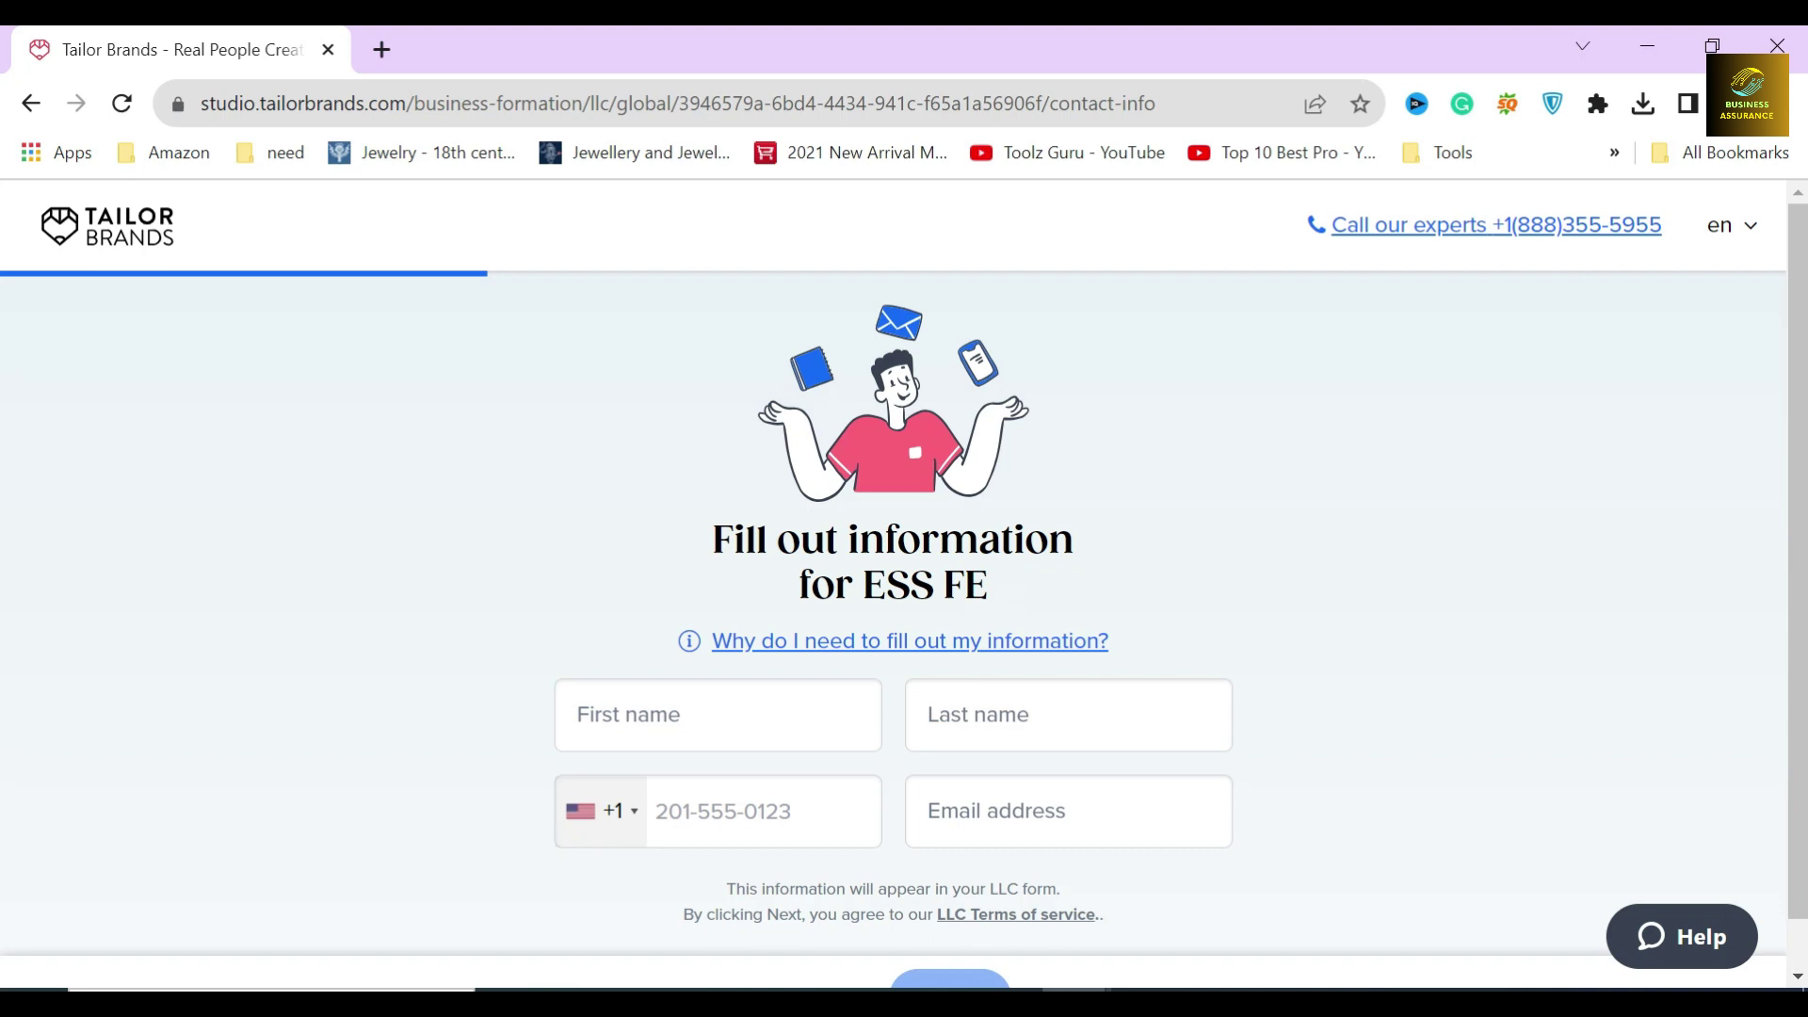
{"action": "scroll", "coordinate": [710, 540], "scroll_direction": "down", "scroll_amount": 1}
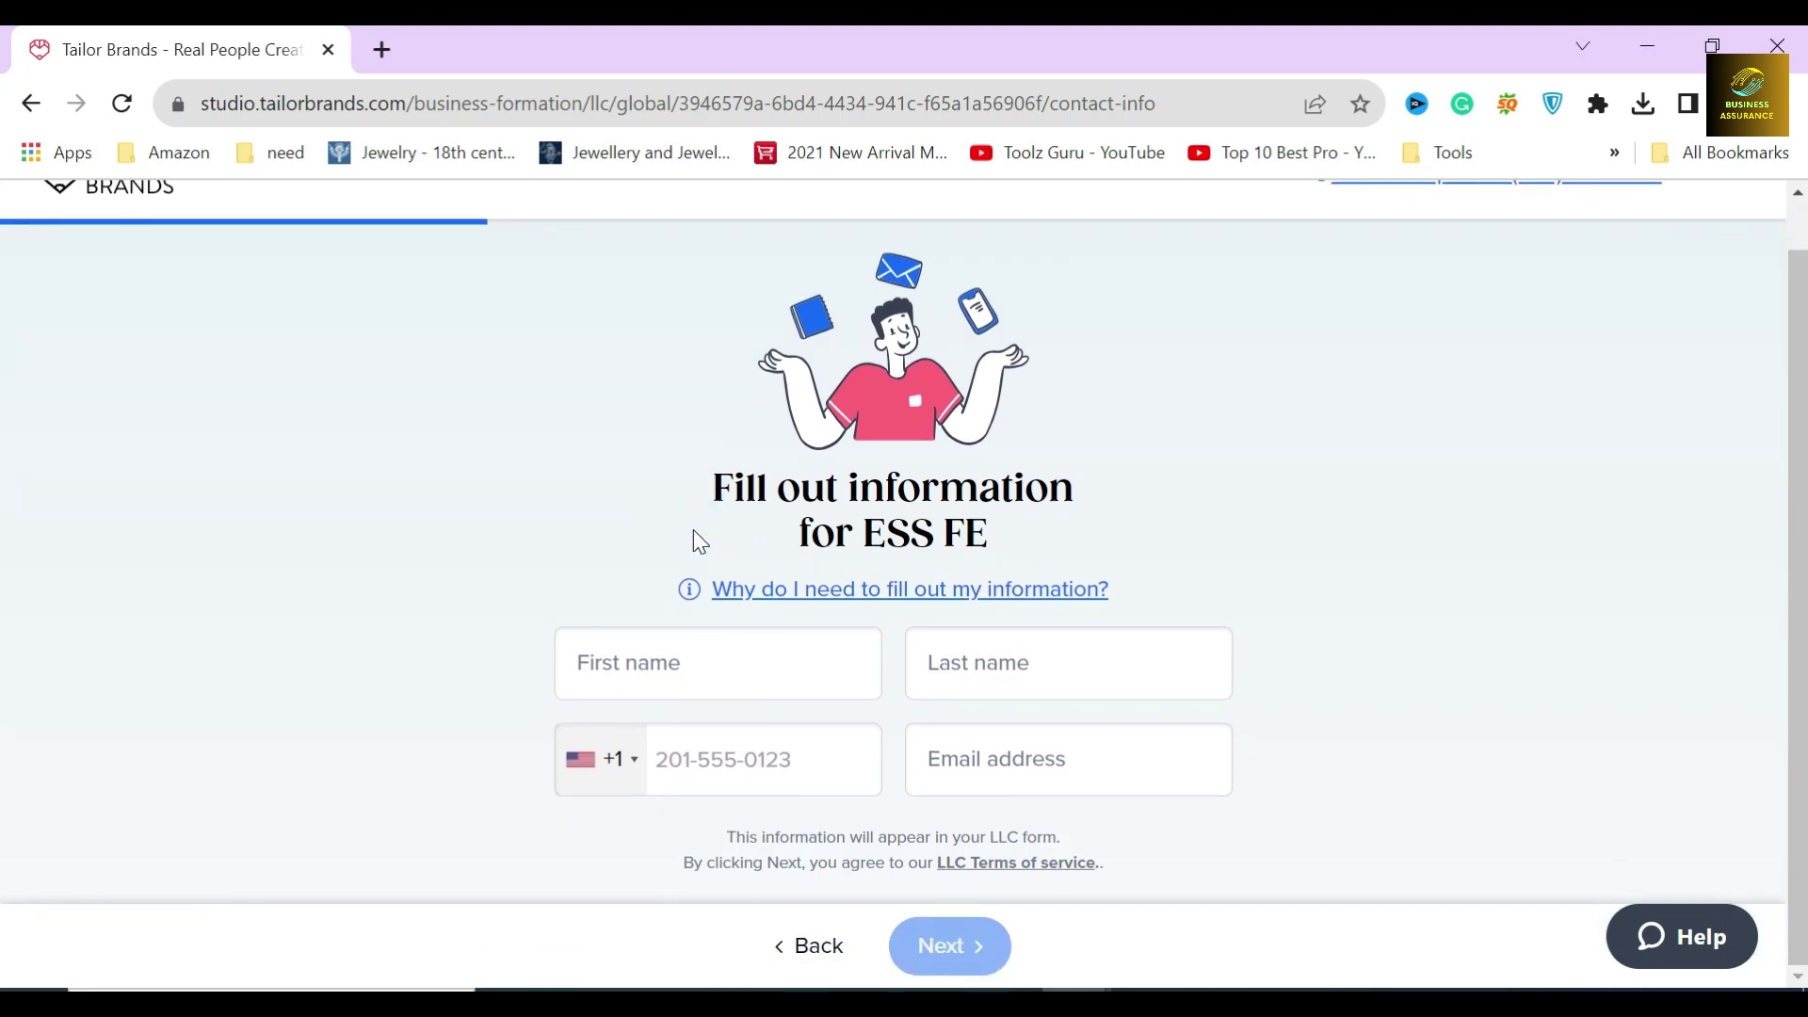
{"action": "left_click", "coordinate": [544, 627]}
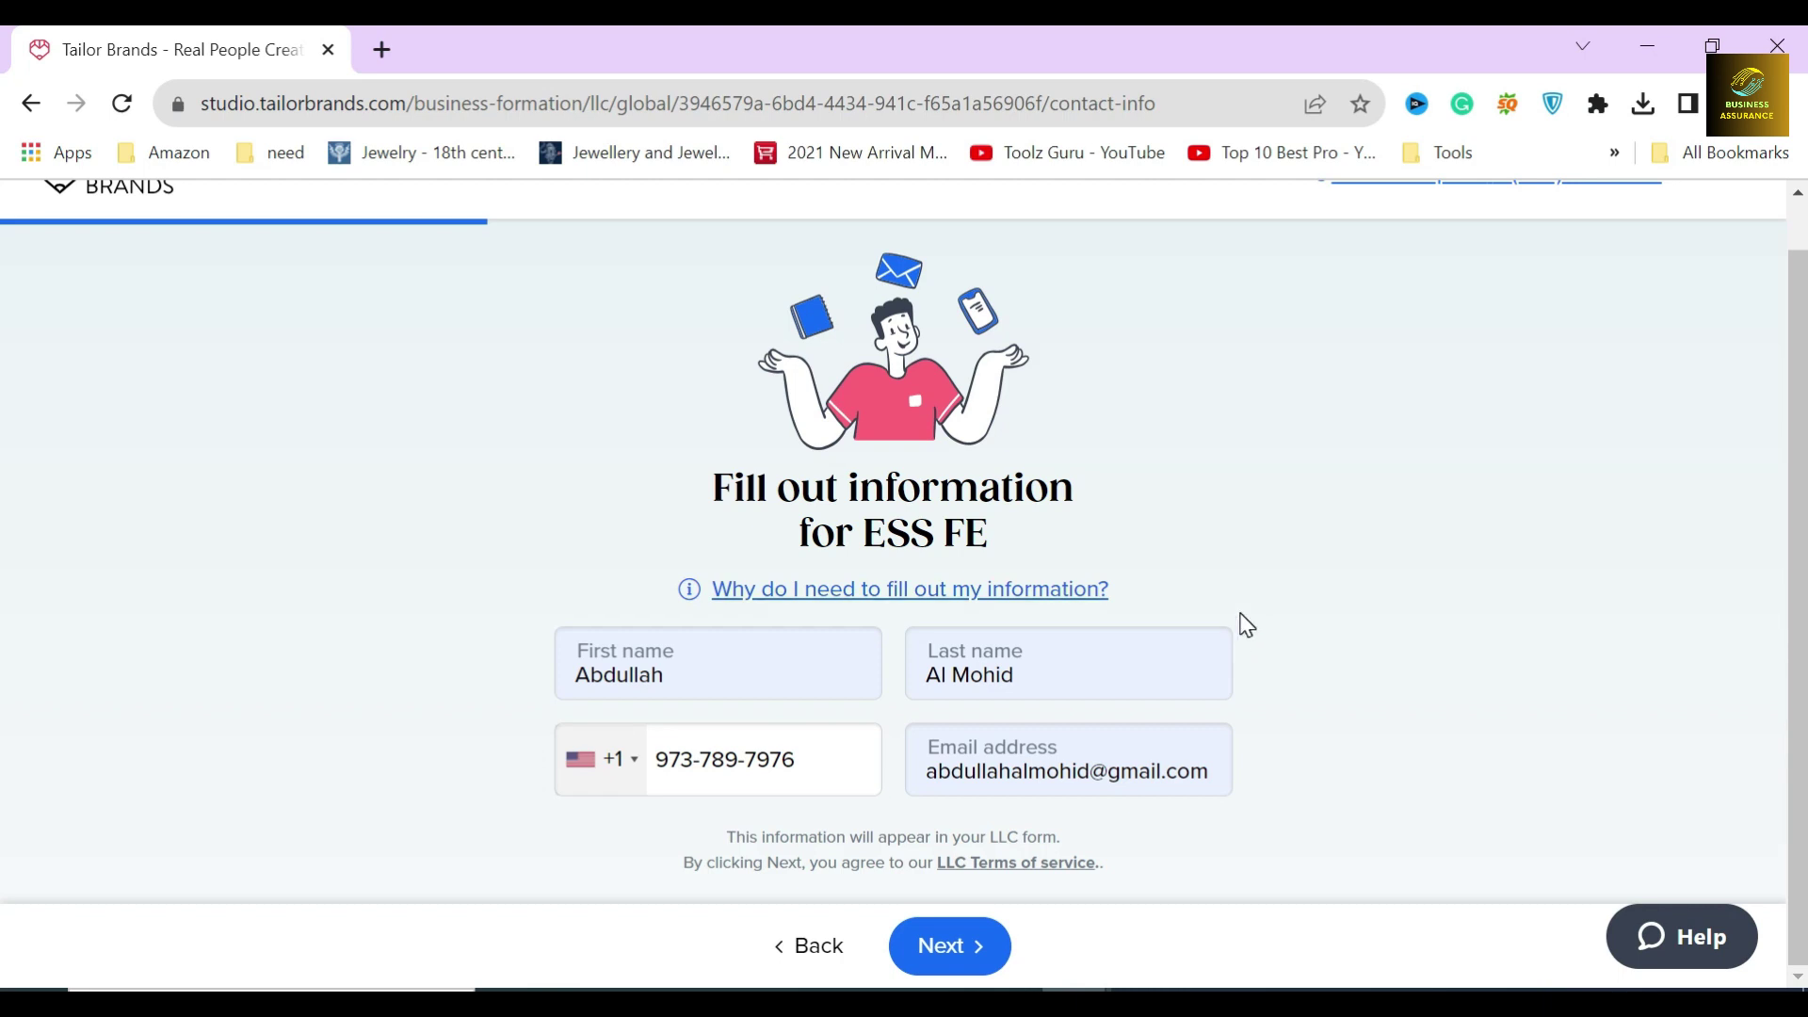
{"action": "left_click", "coordinate": [960, 951]}
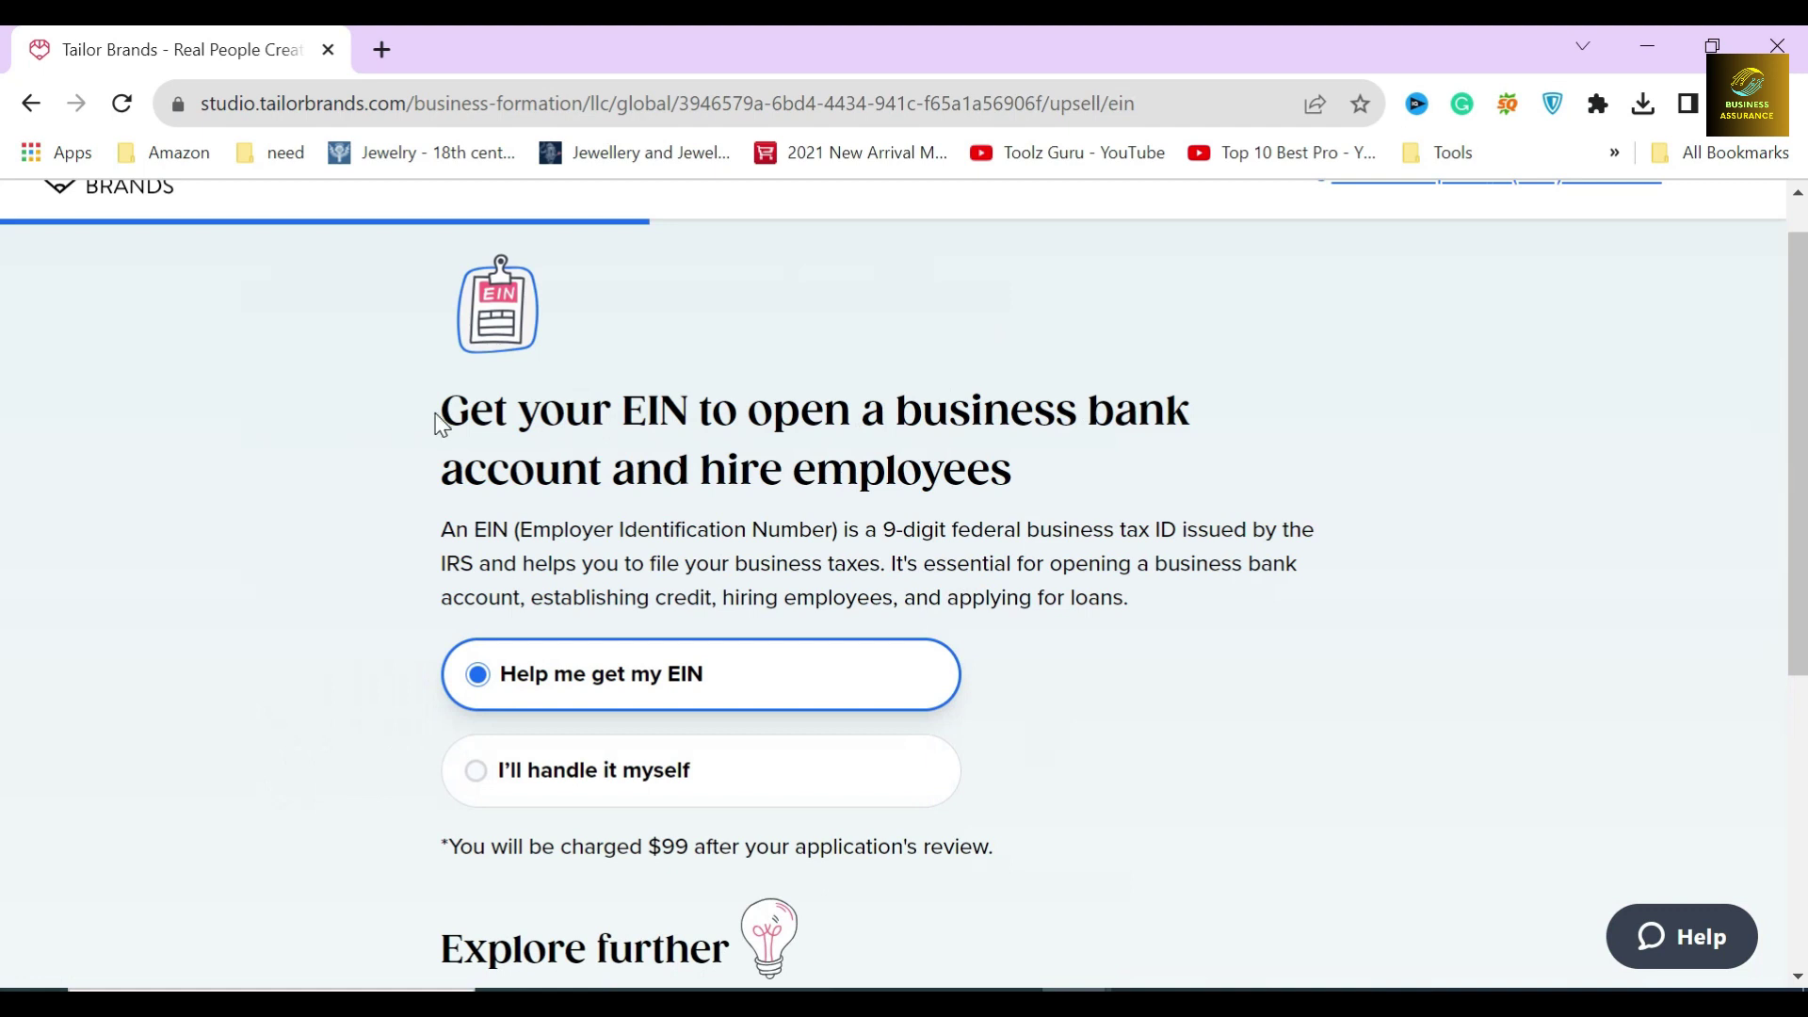
Highlight the EIN page heading and the EIN definition text
{"action": "left_click_drag", "start_coordinate": [434, 410], "coordinate": [1027, 495]}
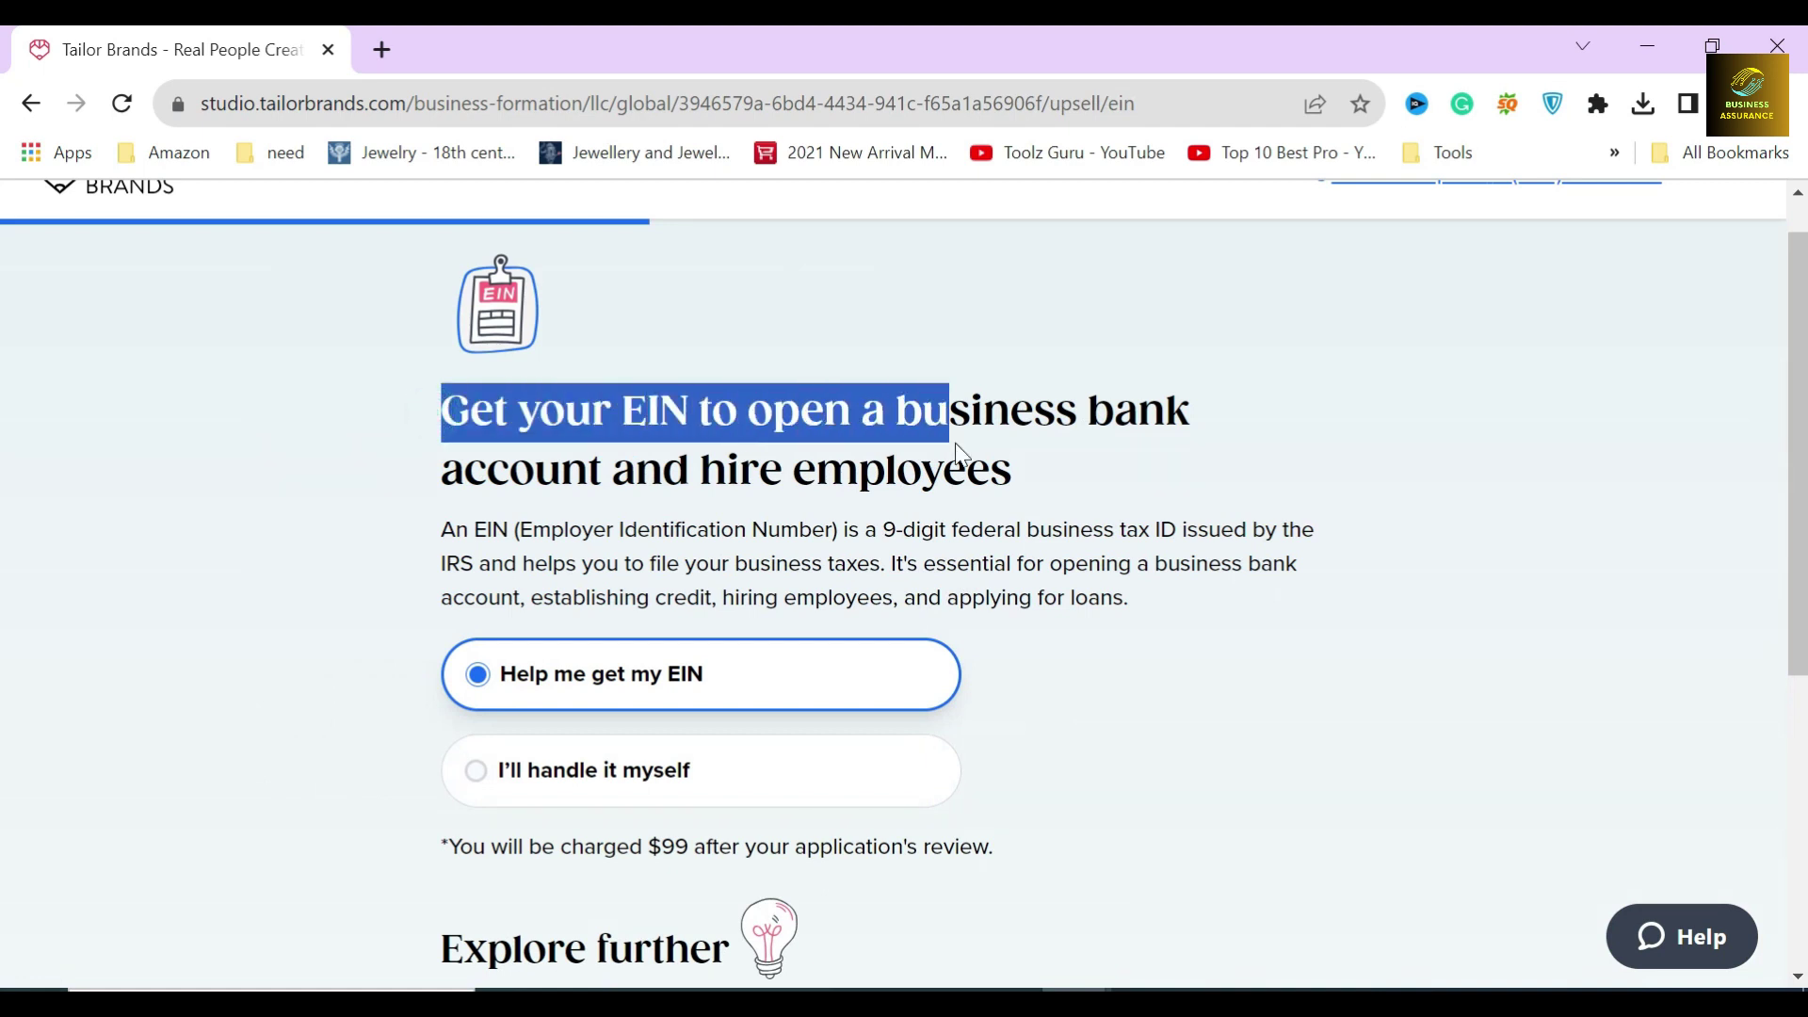
{"action": "left_click", "coordinate": [1031, 481]}
{"action": "double_click", "coordinate": [654, 410]}
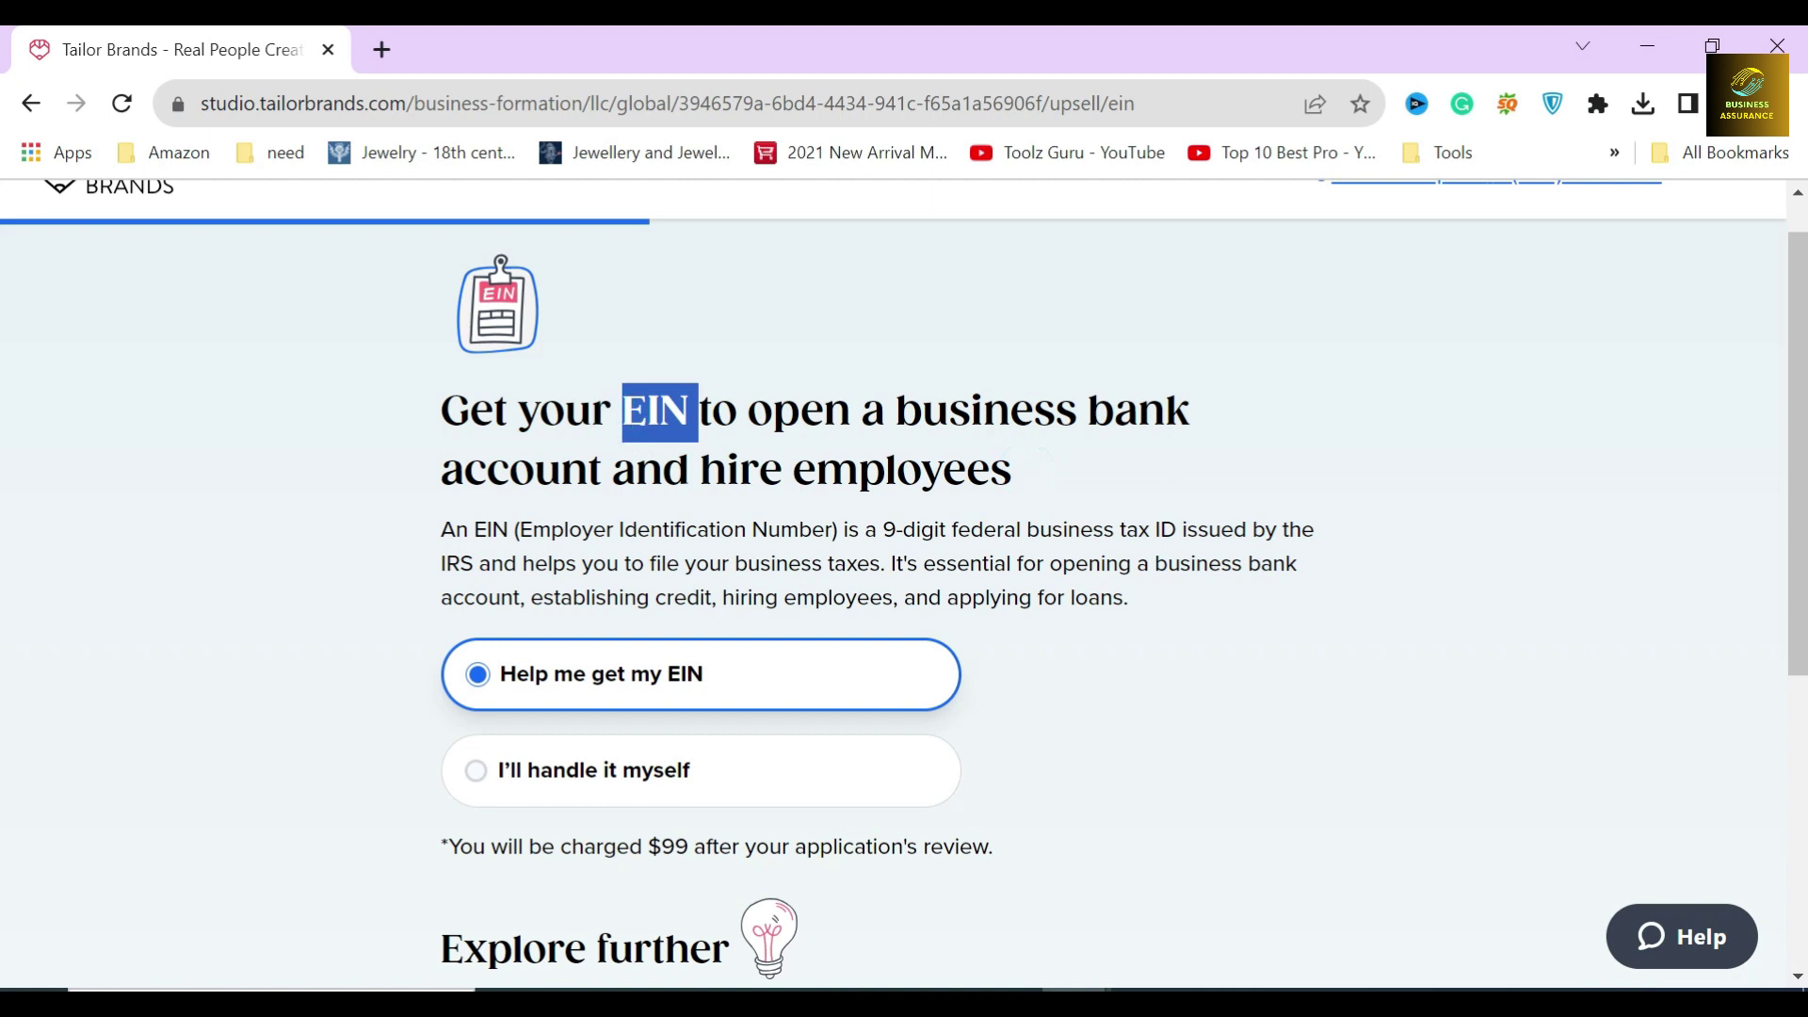
{"action": "left_click", "coordinate": [649, 416]}
{"action": "left_click_drag", "start_coordinate": [440, 534], "coordinate": [1015, 534]}
{"action": "left_click", "coordinate": [869, 554]}
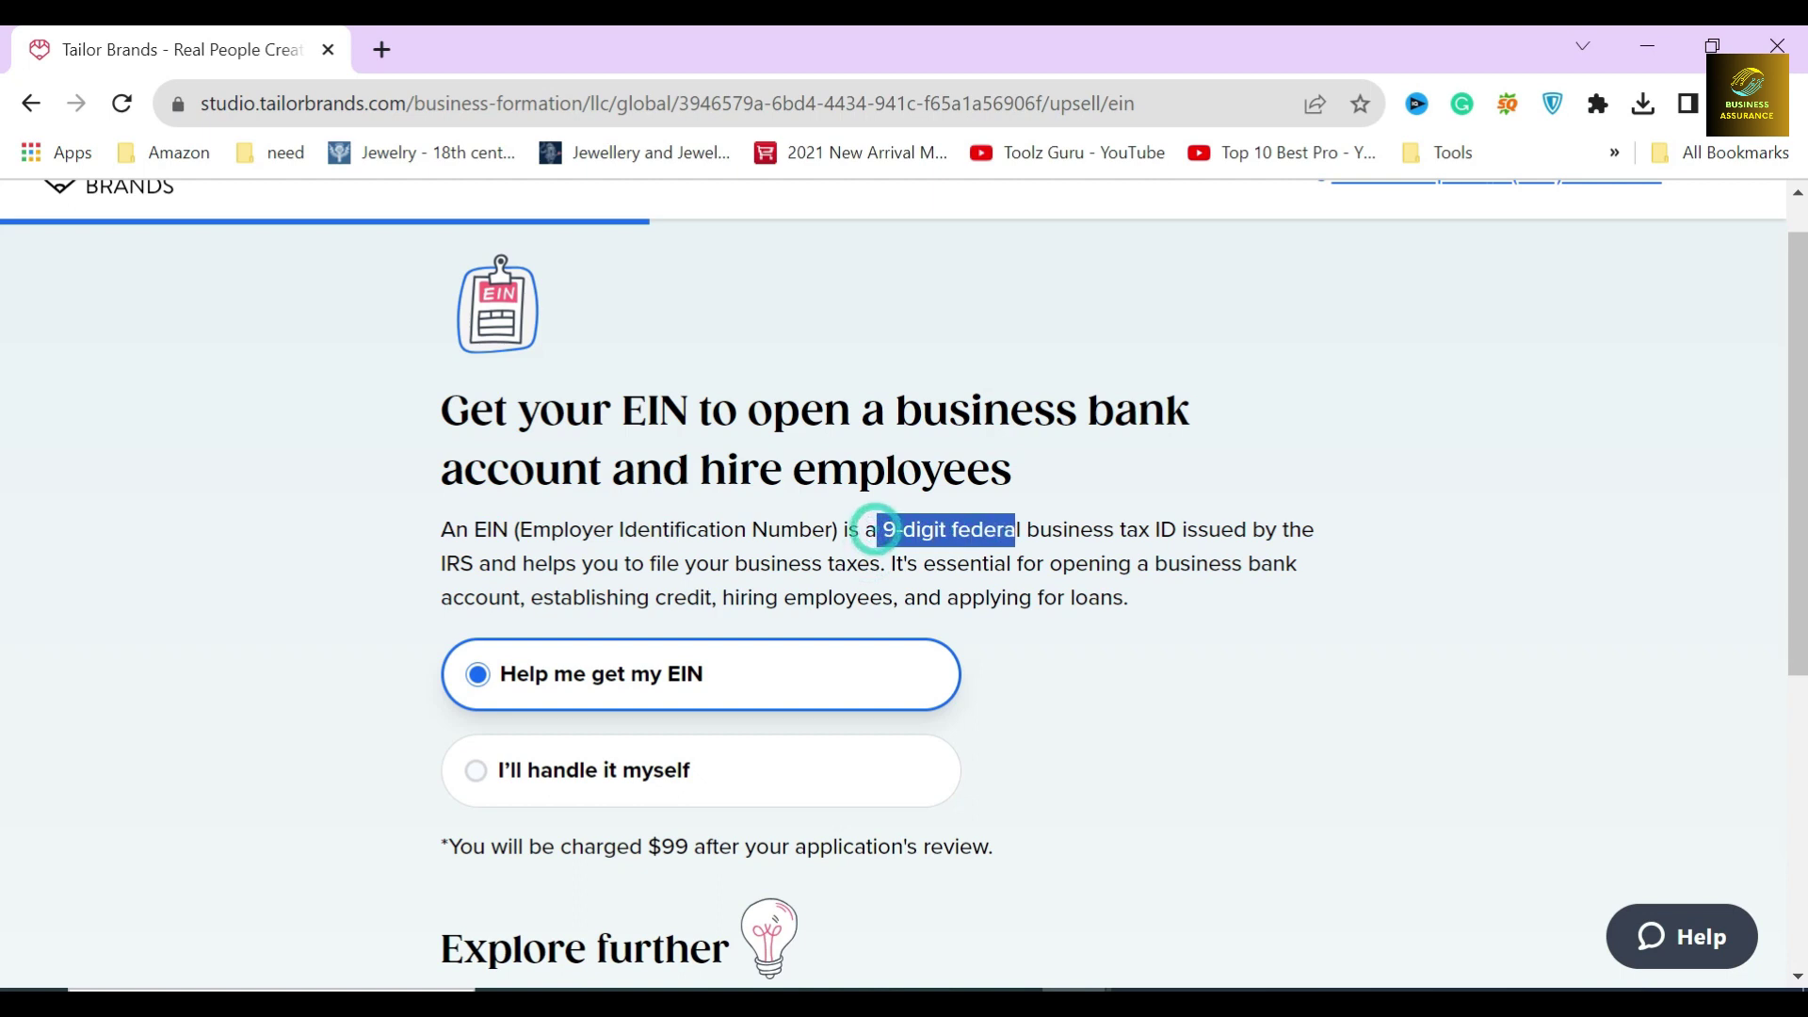
{"action": "left_click", "coordinate": [936, 554]}
{"action": "left_click_drag", "start_coordinate": [695, 564], "coordinate": [883, 564]}
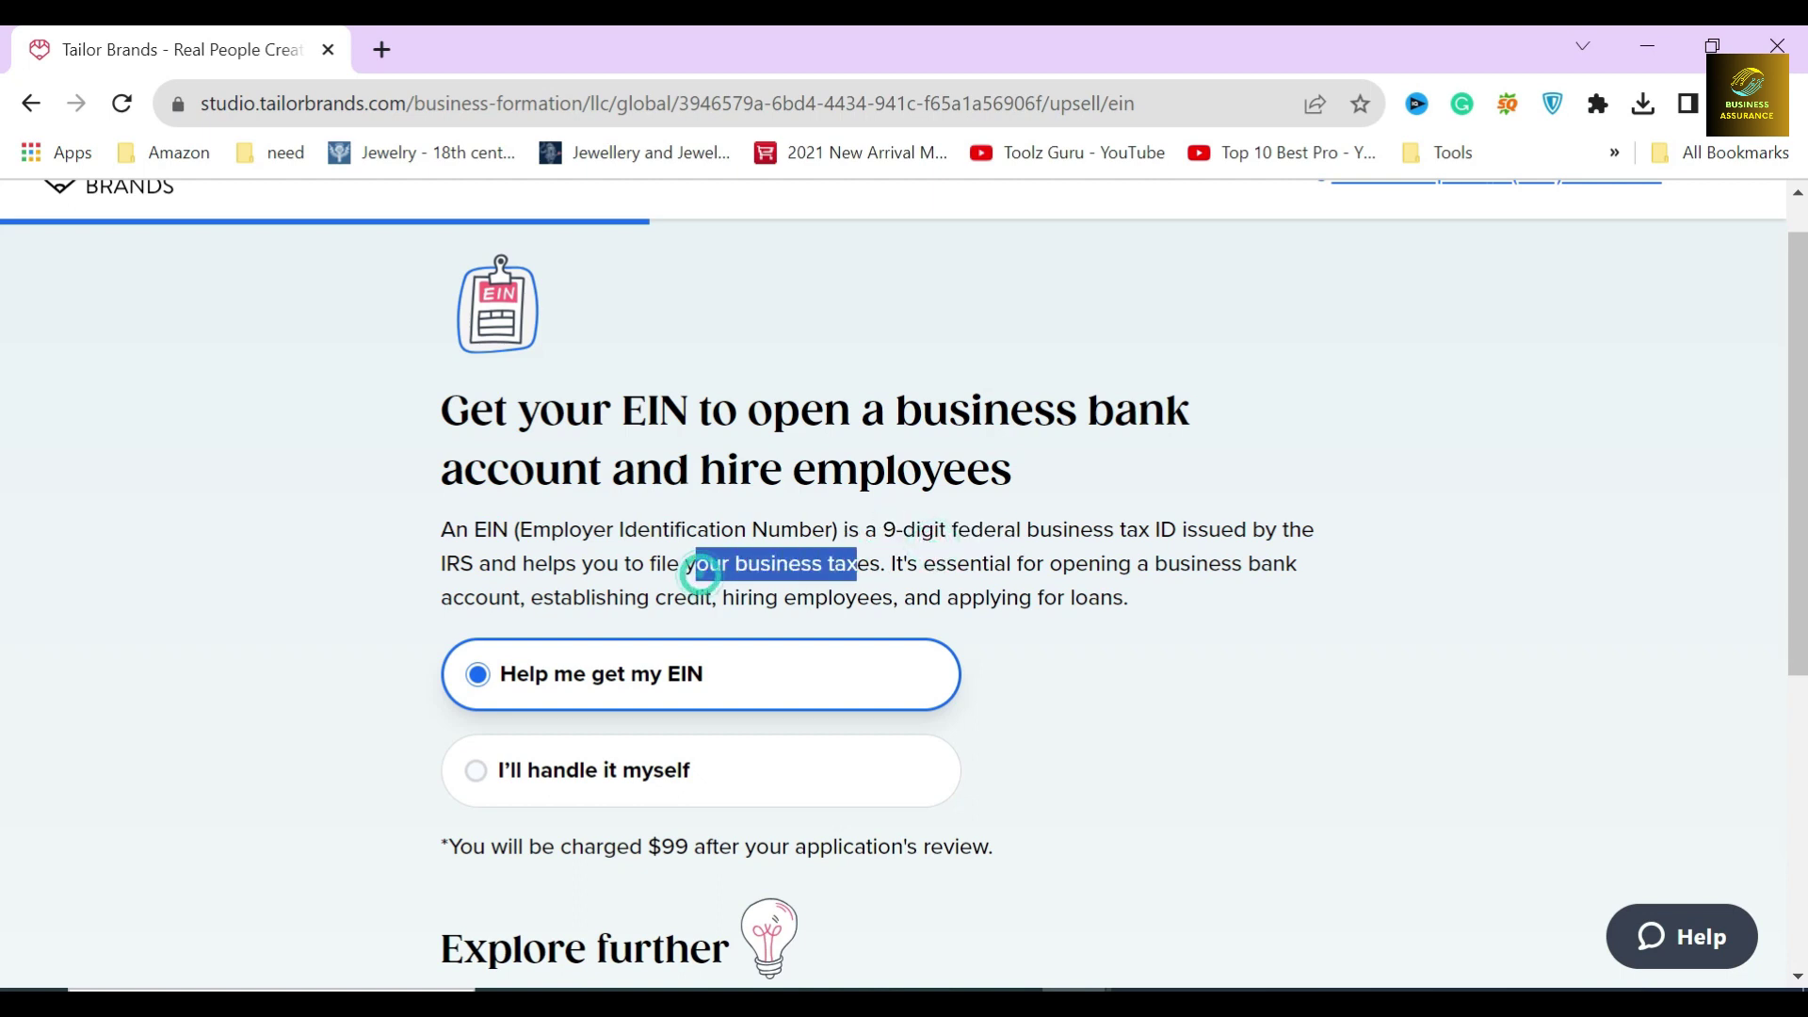
{"action": "left_click", "coordinate": [864, 570]}
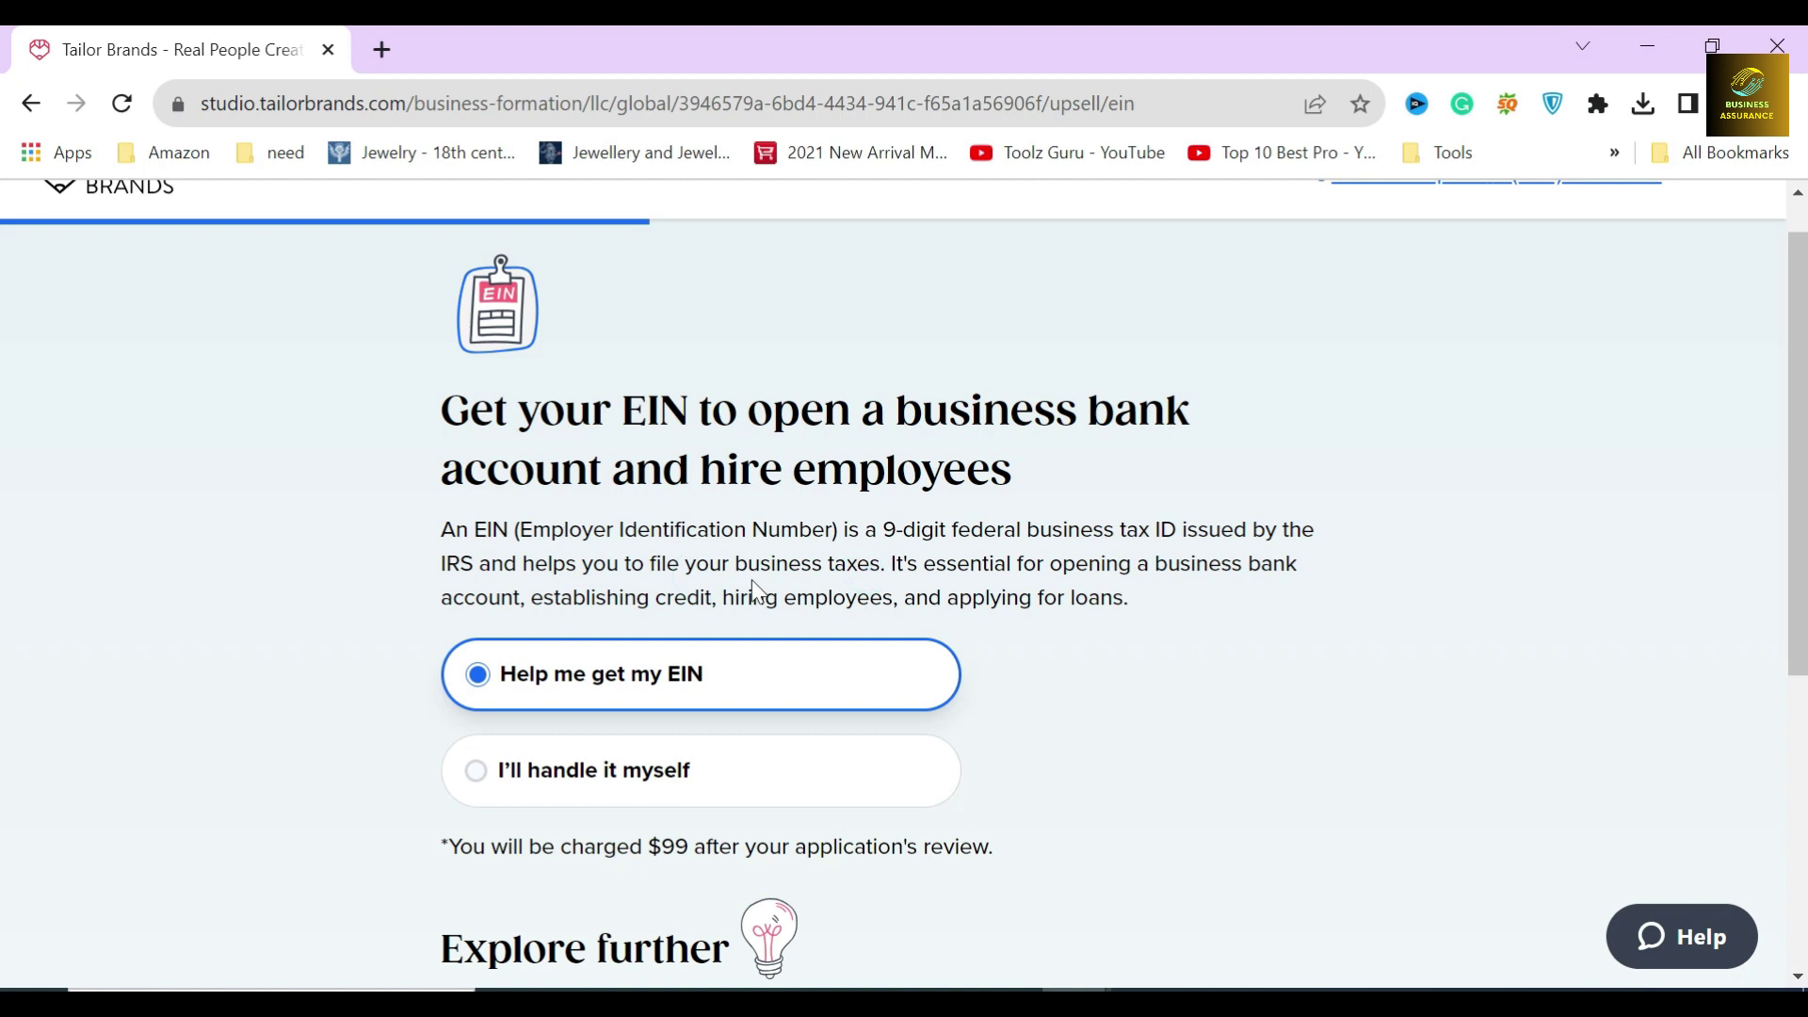
Review what an EIN is needed for and the $99 charge, keeping EIN help
{"action": "left_click_drag", "start_coordinate": [450, 598], "coordinate": [1146, 619]}
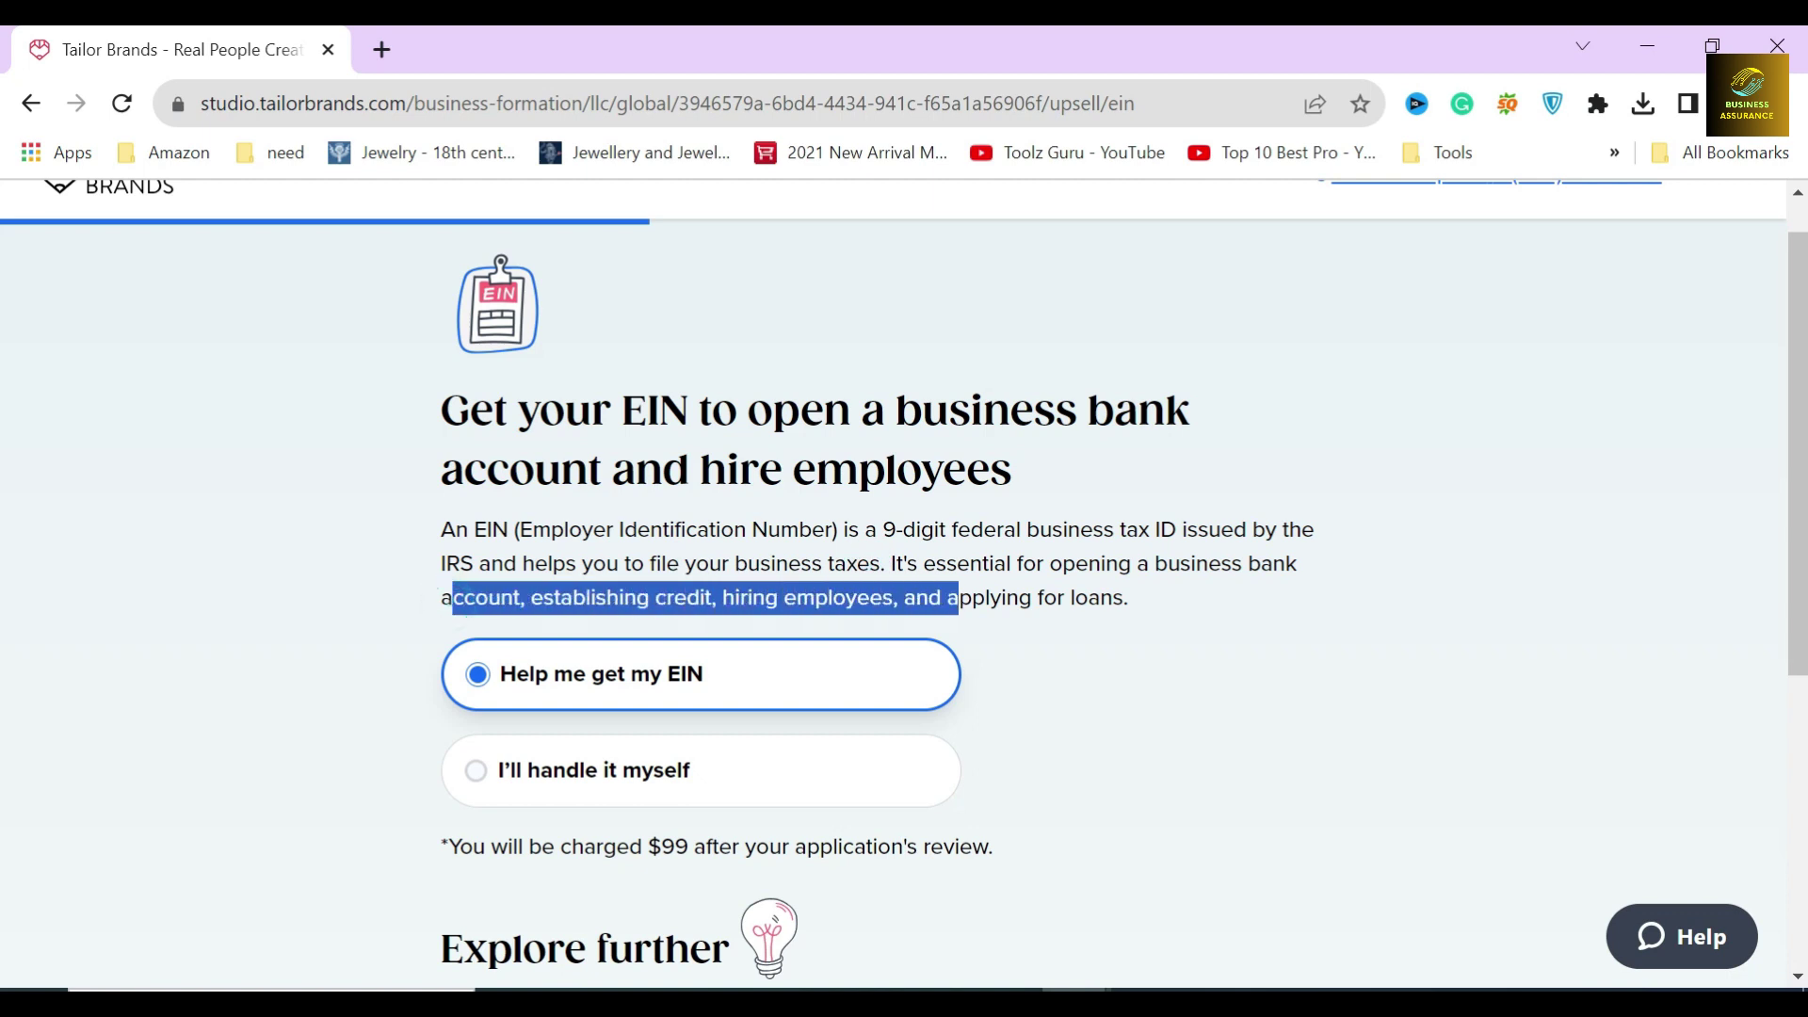
{"action": "scroll", "coordinate": [904, 593], "scroll_direction": "down", "scroll_amount": 1}
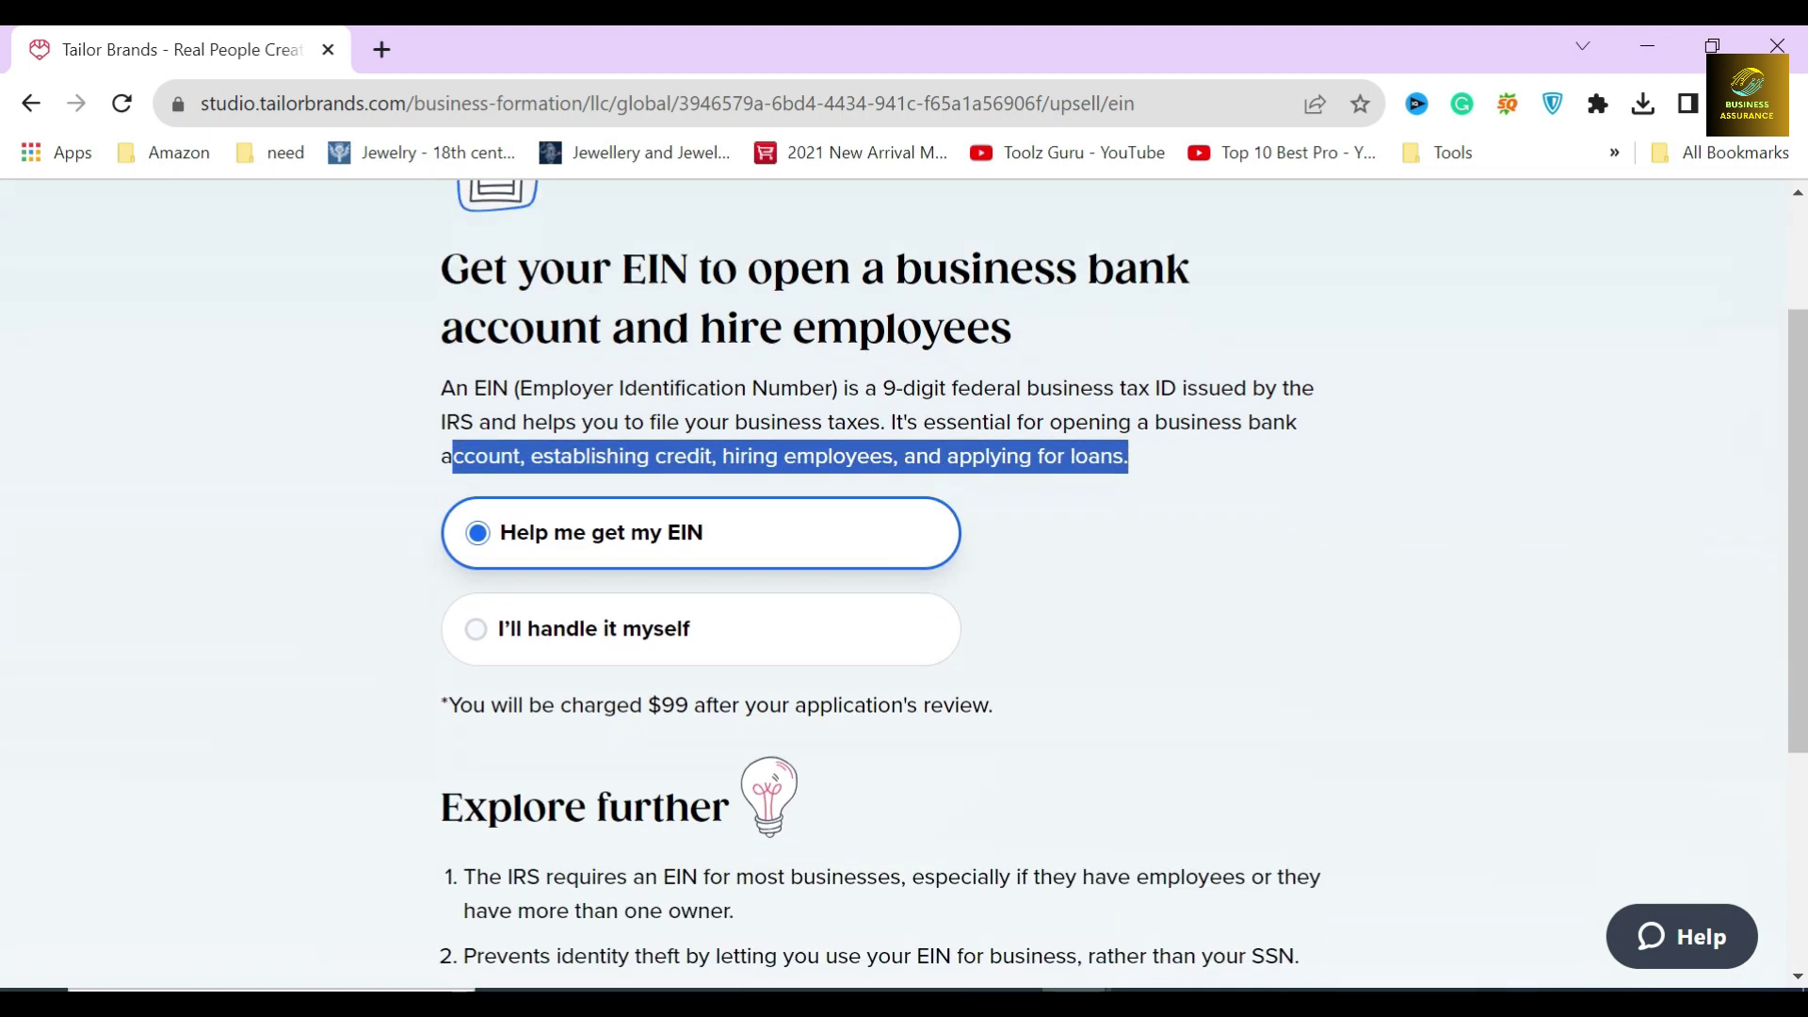
{"action": "left_click", "coordinate": [418, 474]}
{"action": "scroll", "coordinate": [418, 473], "scroll_direction": "down", "scroll_amount": 1}
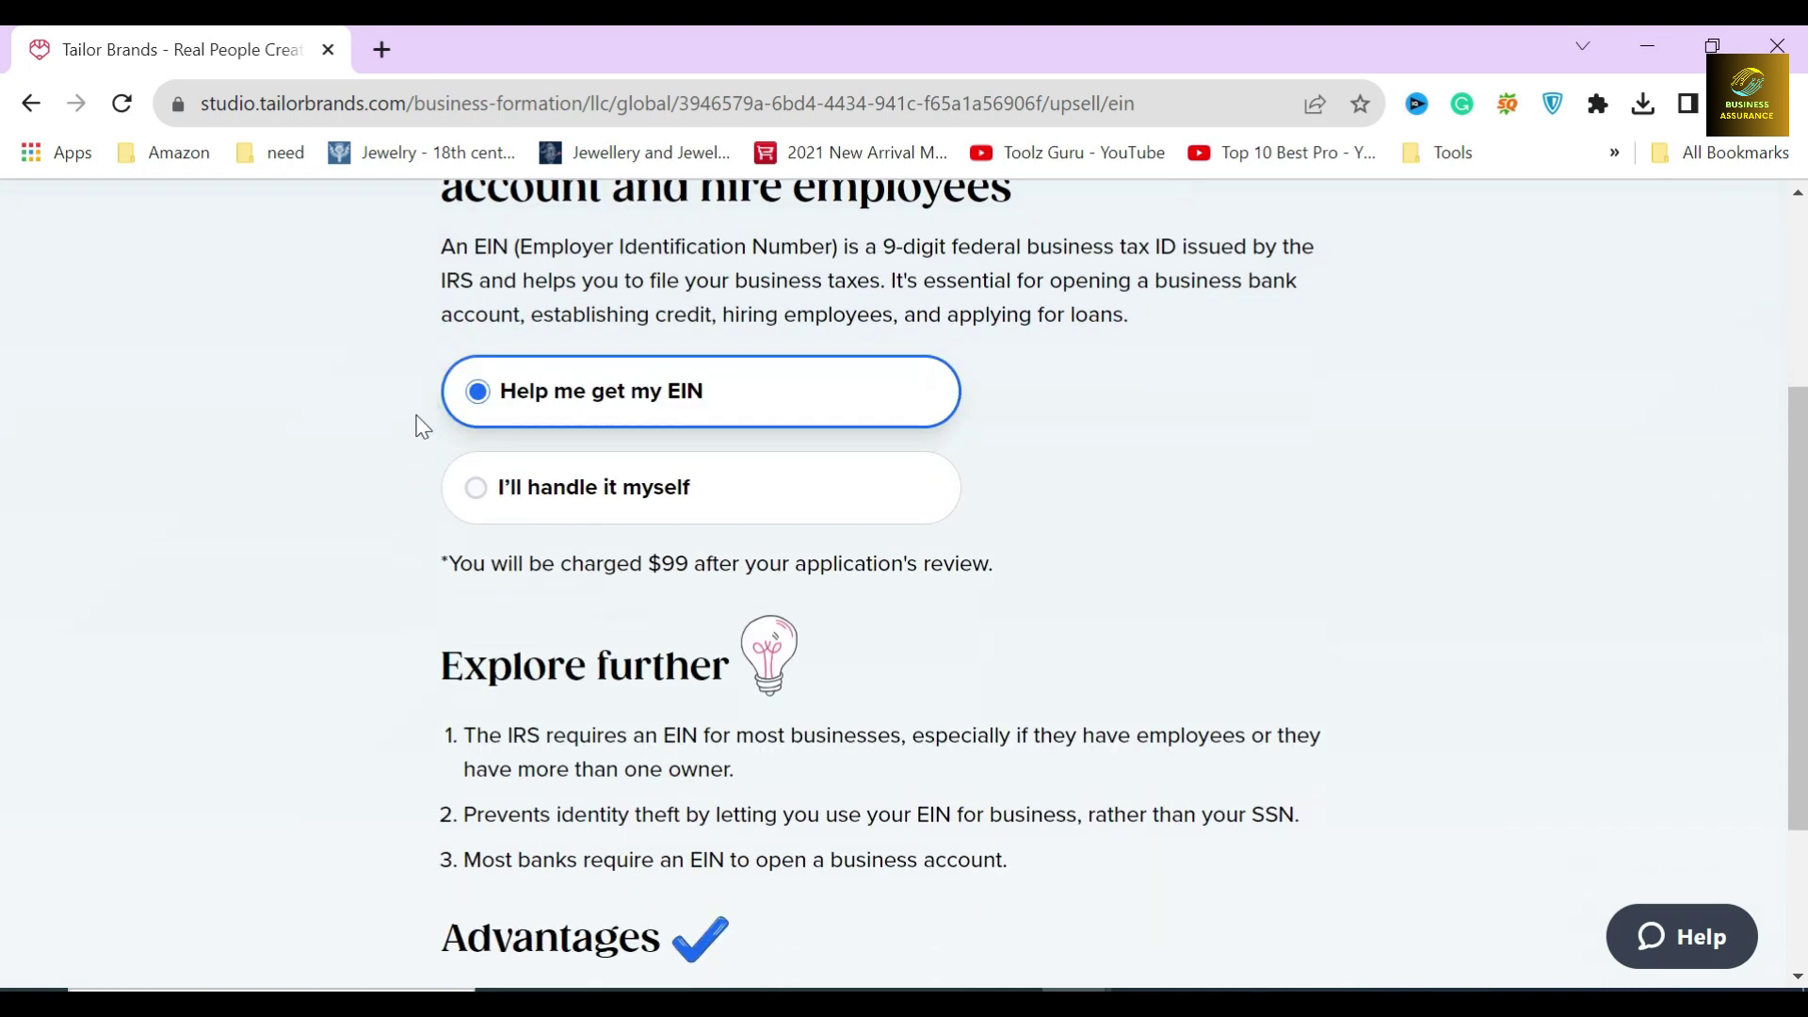
{"action": "scroll", "coordinate": [422, 489], "scroll_direction": "down", "scroll_amount": 1}
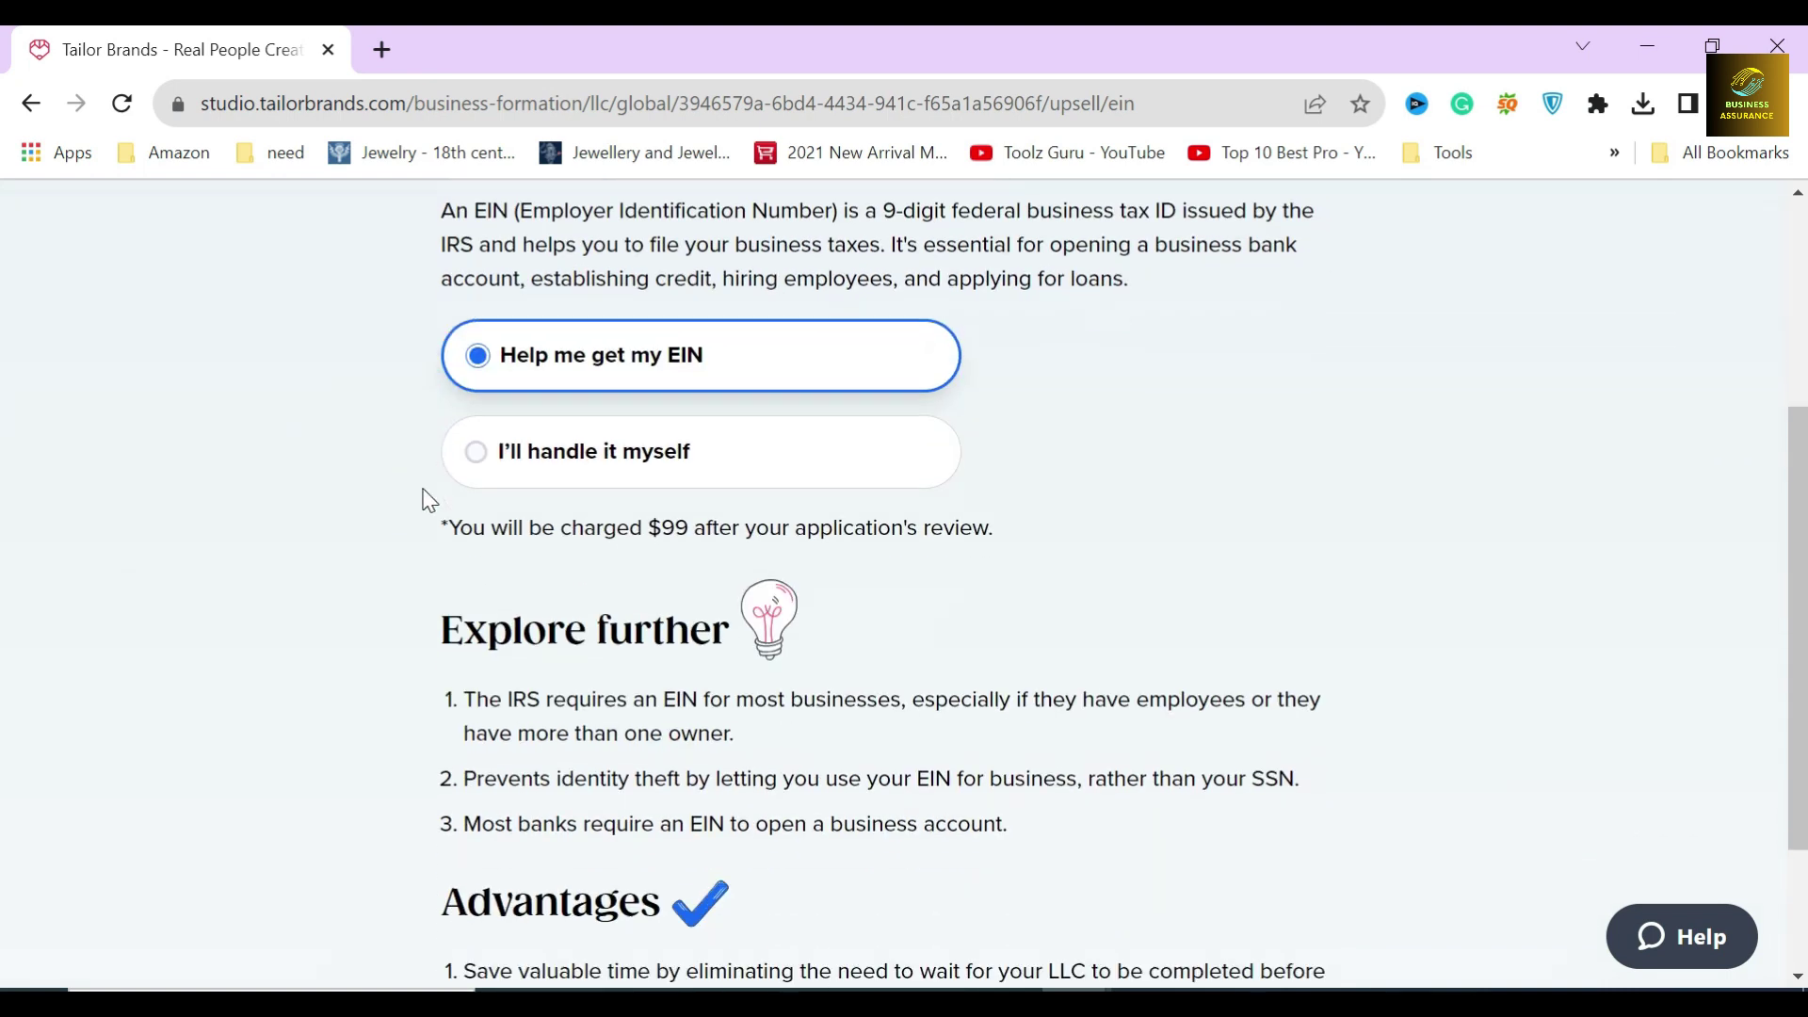
{"action": "scroll", "coordinate": [421, 490], "scroll_direction": "down", "scroll_amount": 2}
{"action": "scroll", "coordinate": [429, 501], "scroll_direction": "up", "scroll_amount": 1}
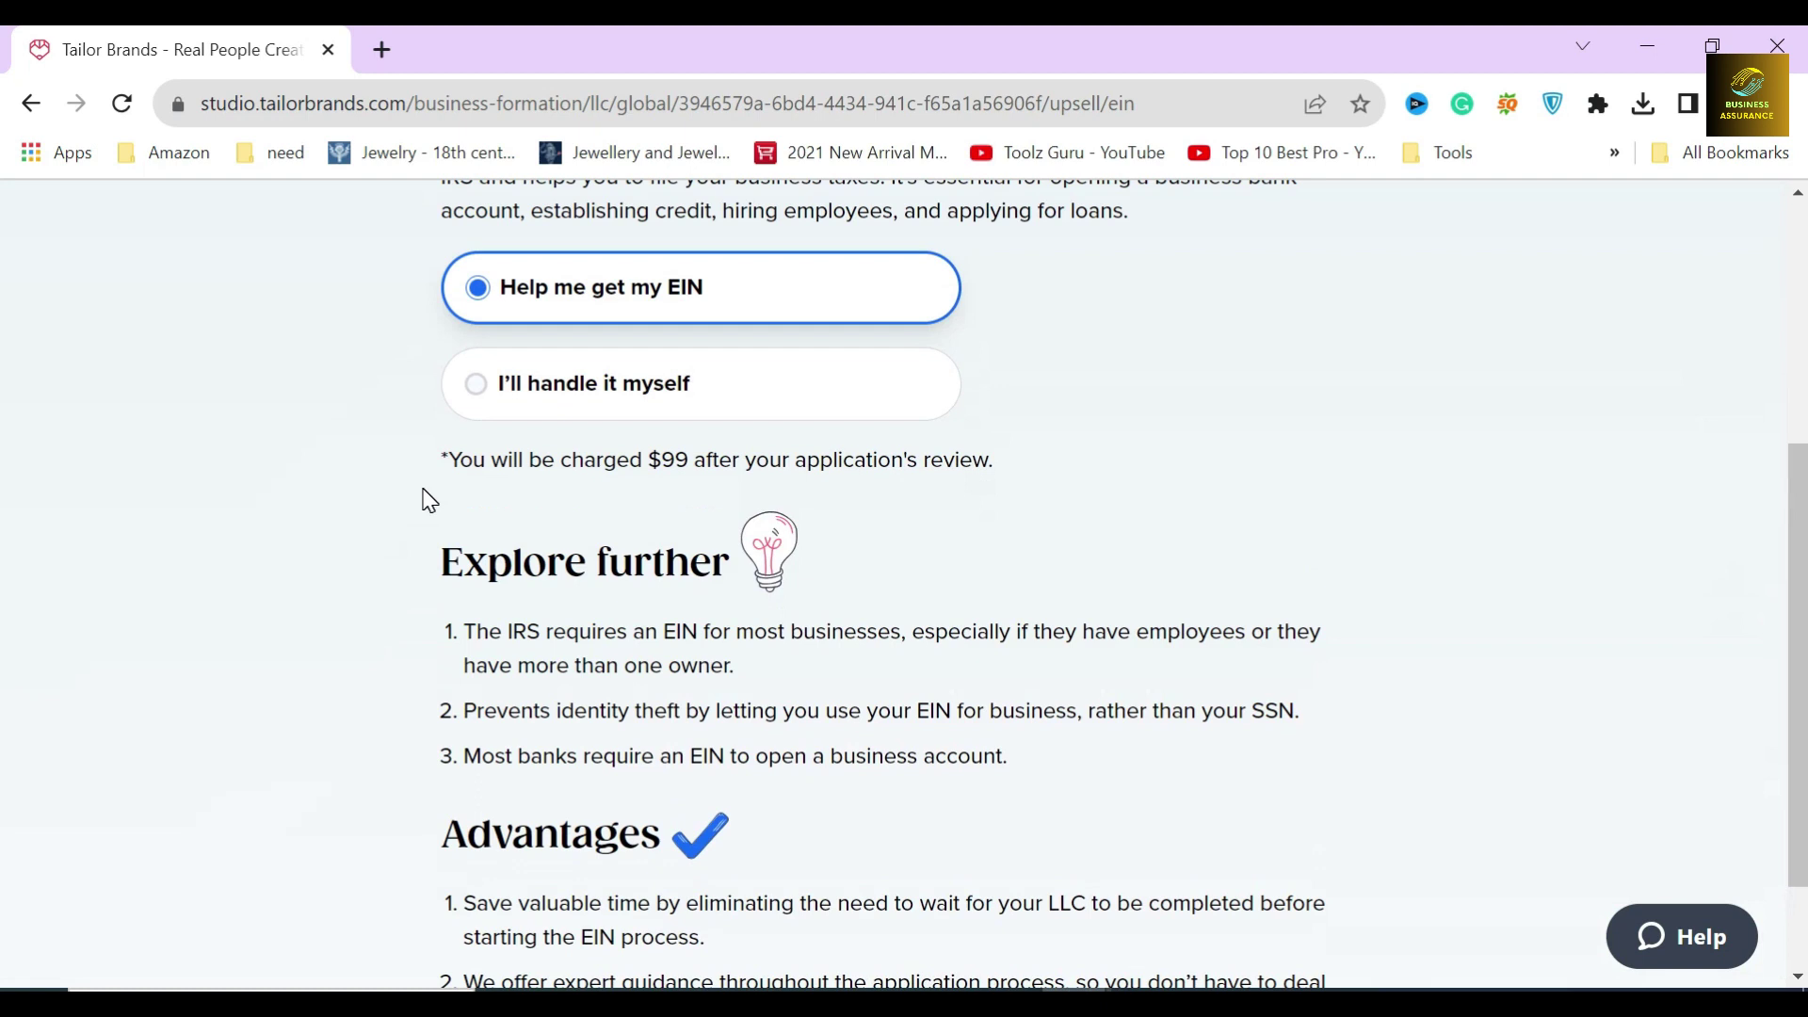
{"action": "left_click_drag", "start_coordinate": [445, 459], "coordinate": [1007, 459]}
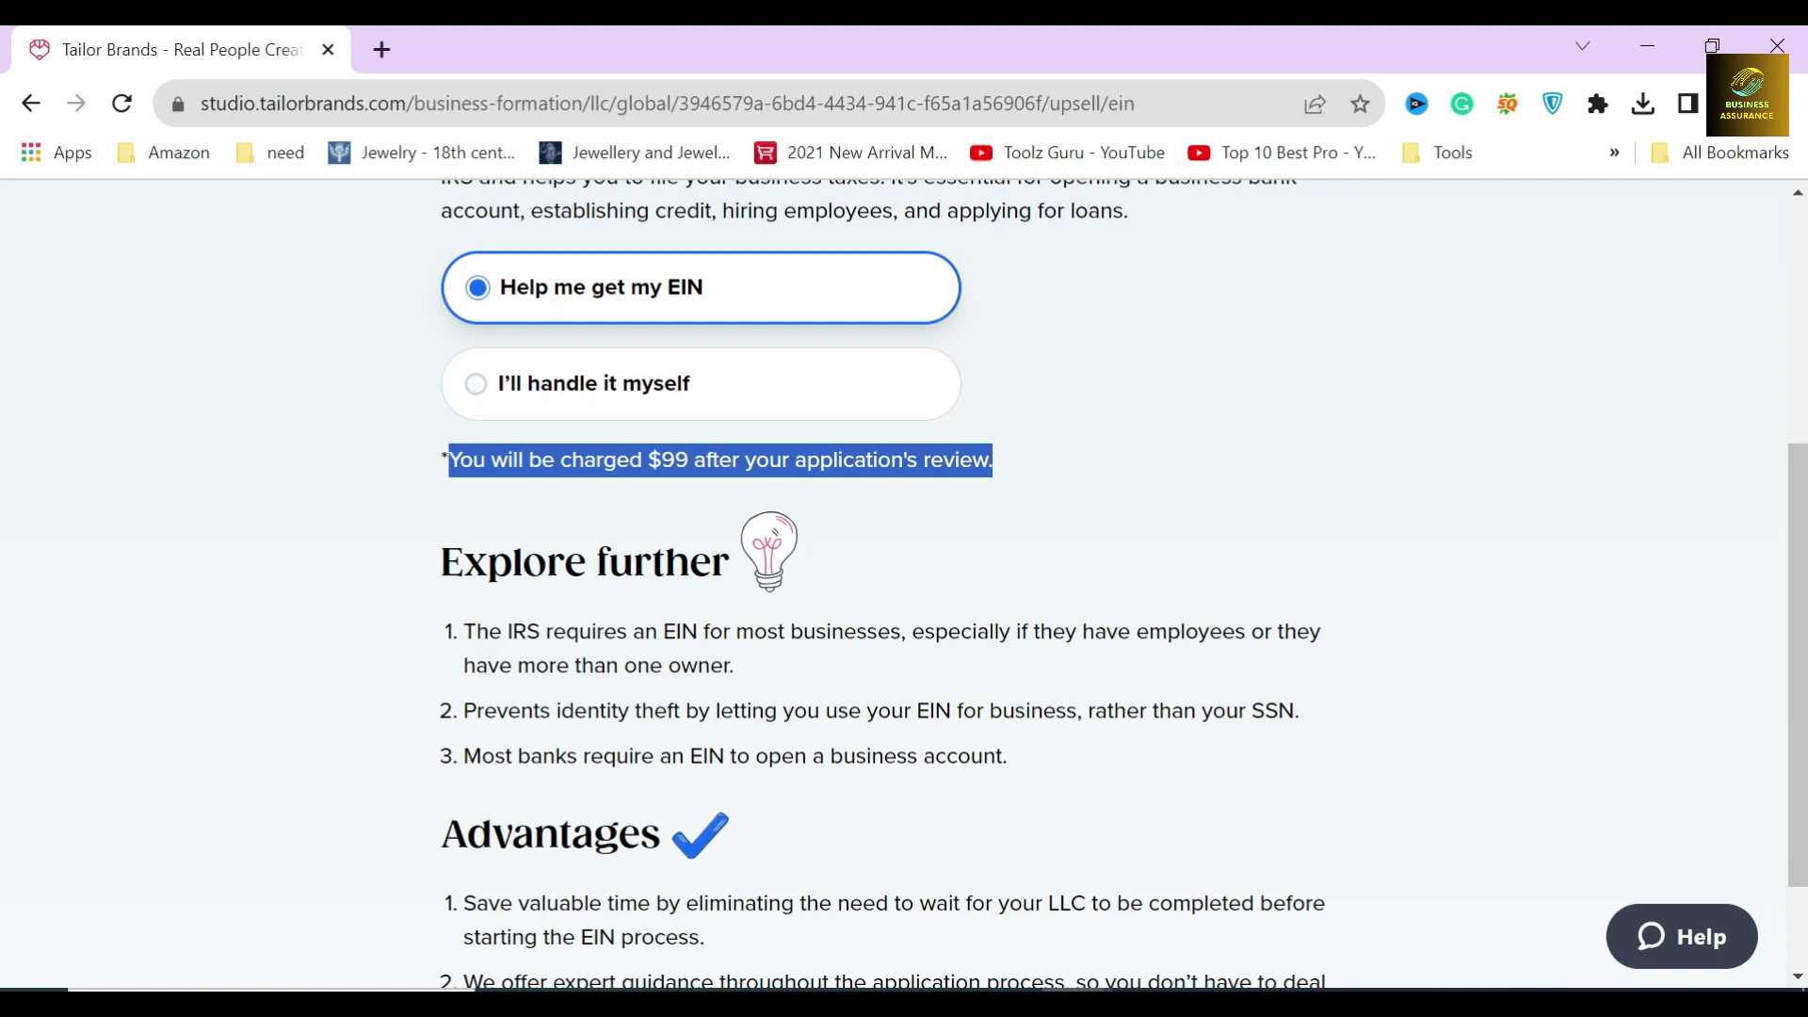
{"action": "scroll", "coordinate": [433, 544], "scroll_direction": "down", "scroll_amount": 2}
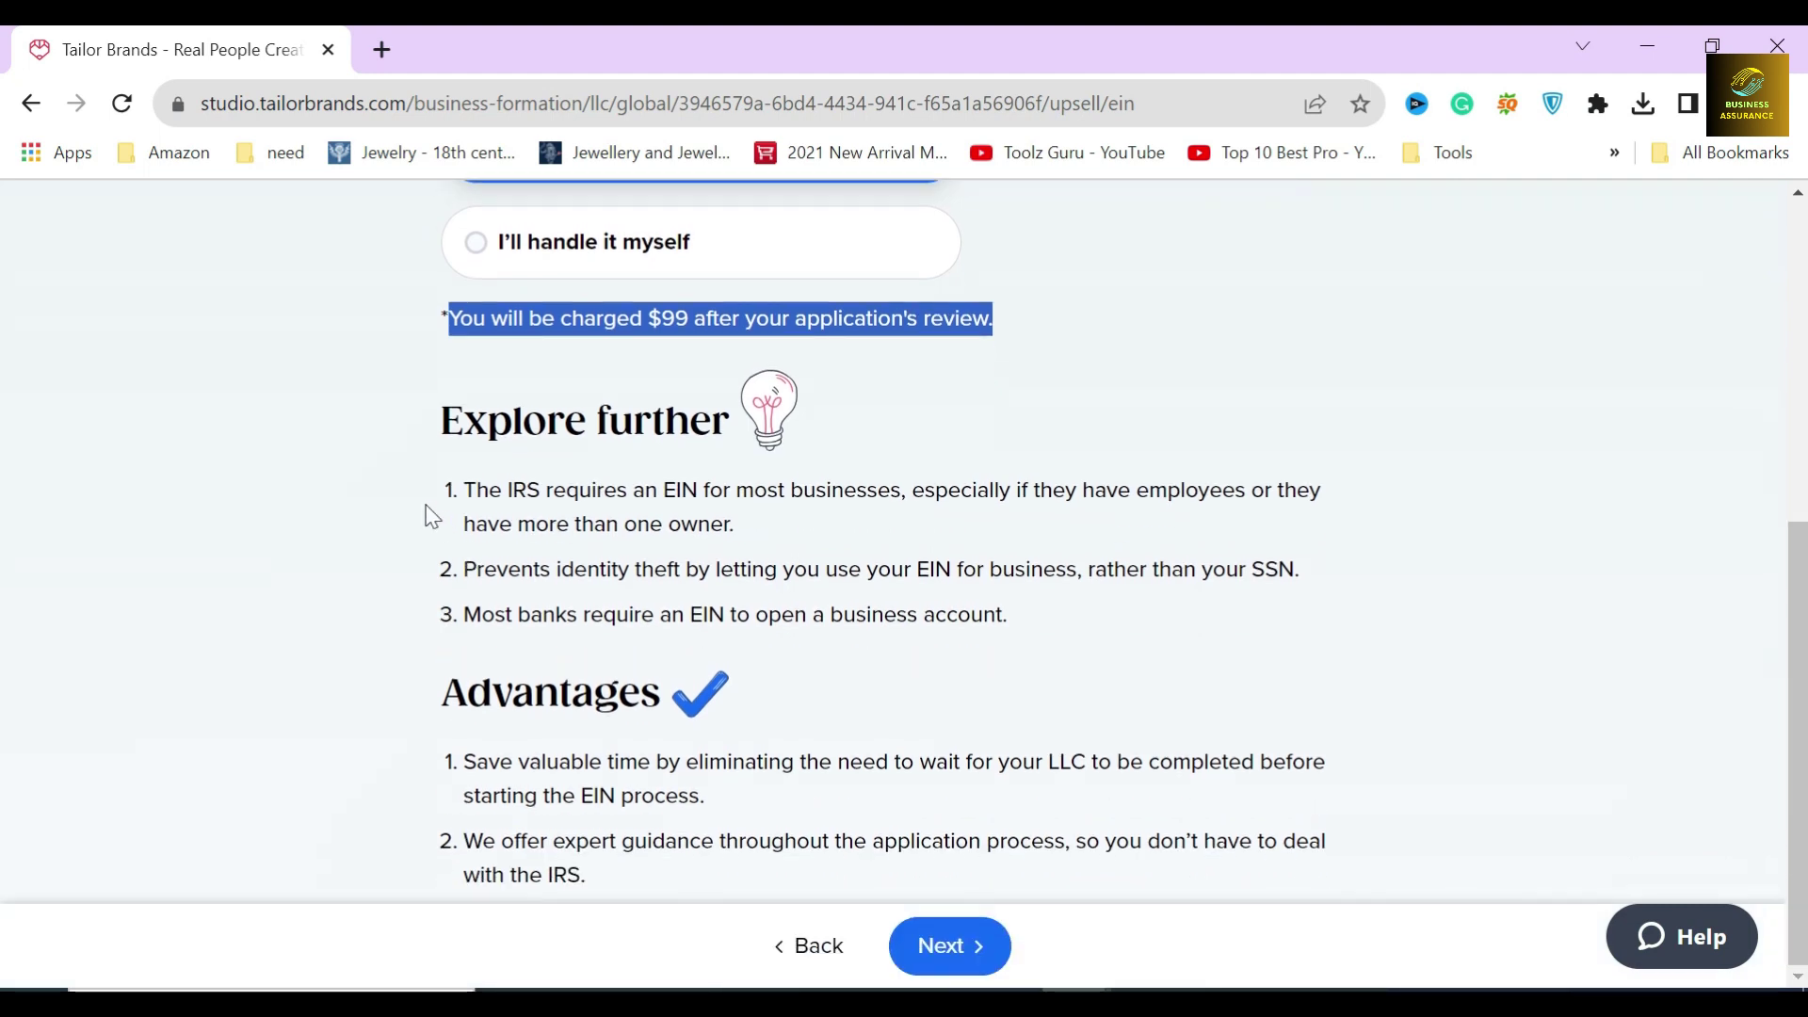
{"action": "left_click", "coordinate": [434, 542]}
{"action": "scroll", "coordinate": [434, 542], "scroll_direction": "up", "scroll_amount": 3}
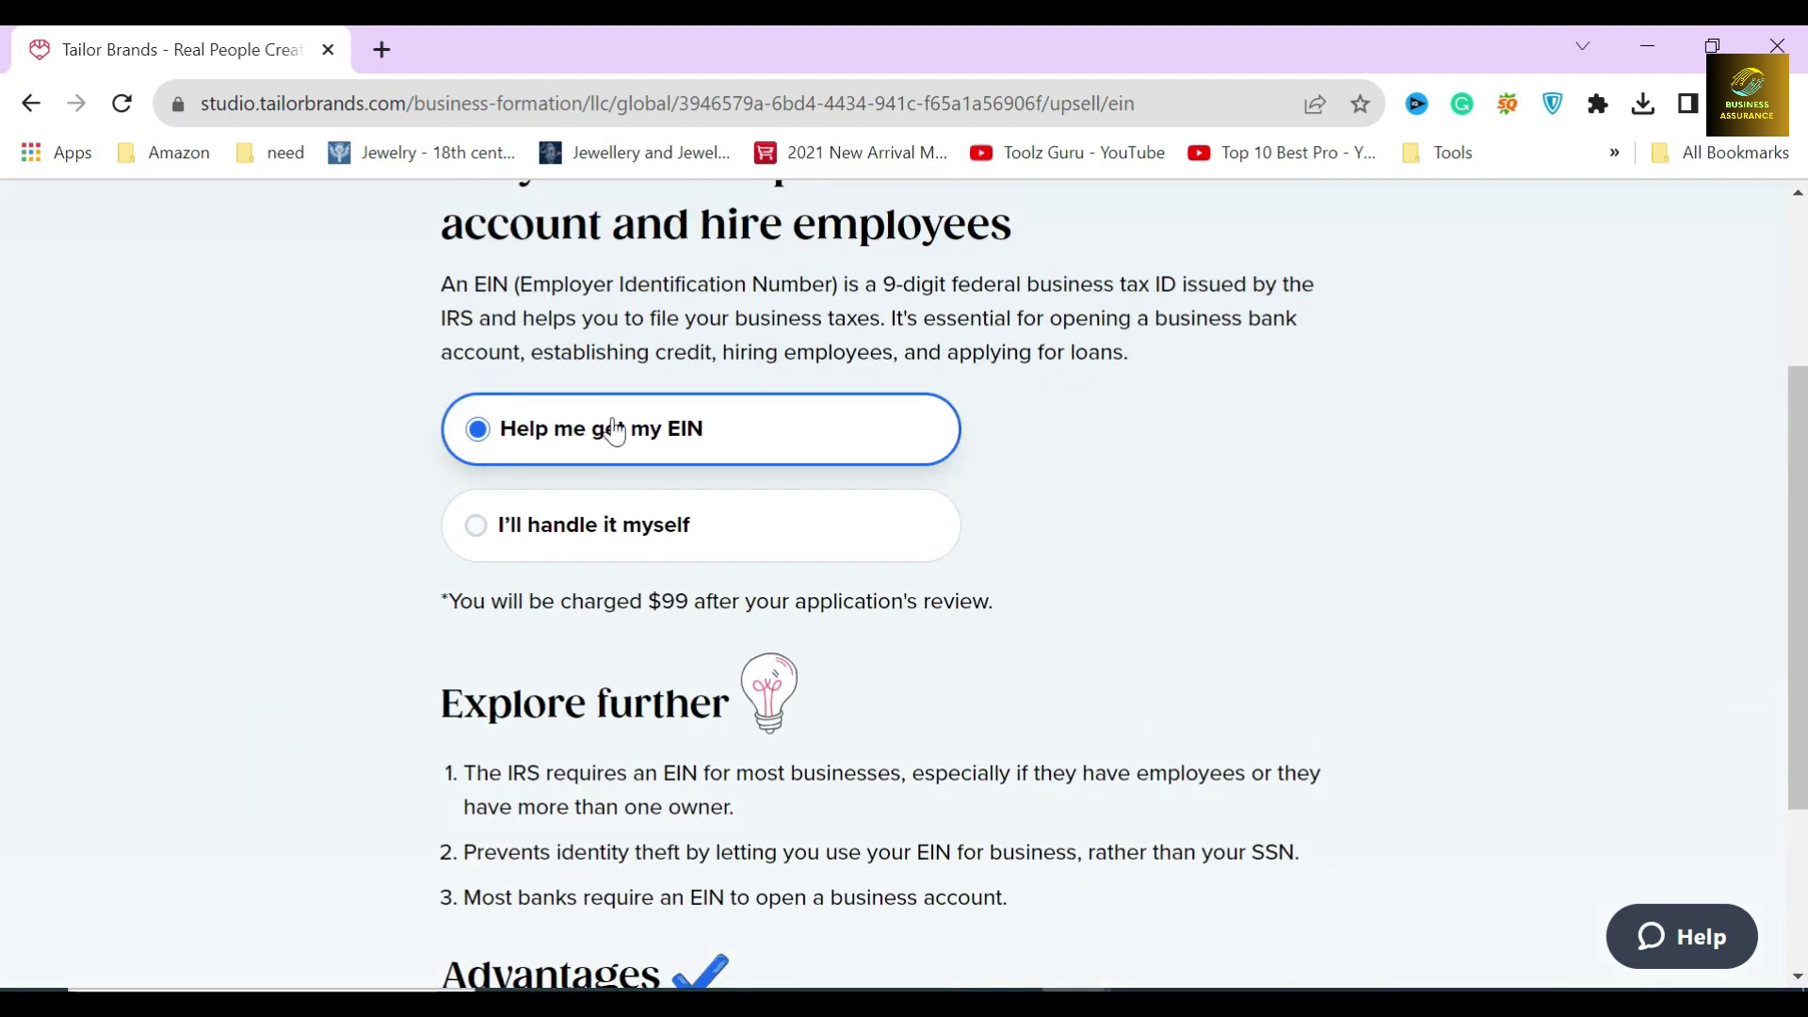
{"action": "scroll", "coordinate": [848, 595], "scroll_direction": "down", "scroll_amount": 2}
{"action": "left_click", "coordinate": [949, 945]}
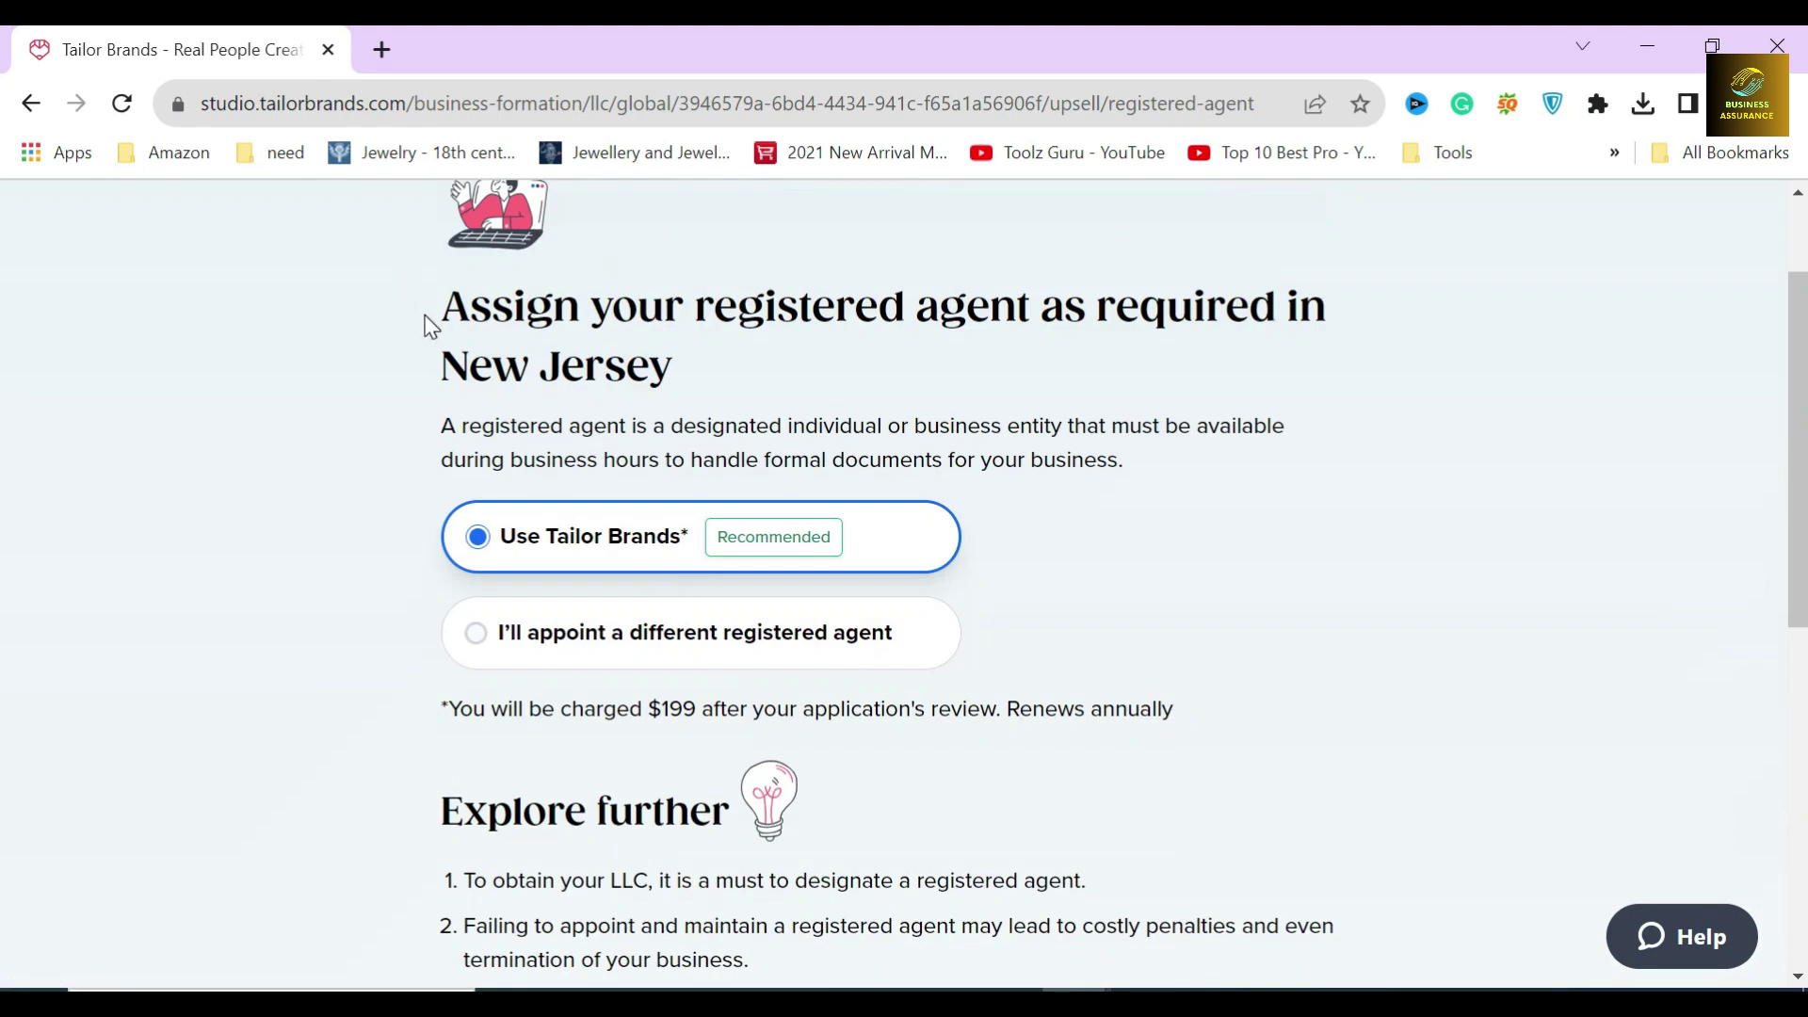
Highlight the registered agent heading and its explanation
{"action": "left_click_drag", "start_coordinate": [432, 306], "coordinate": [715, 361]}
{"action": "left_click", "coordinate": [715, 377]}
{"action": "left_click_drag", "start_coordinate": [693, 308], "coordinate": [1032, 309]}
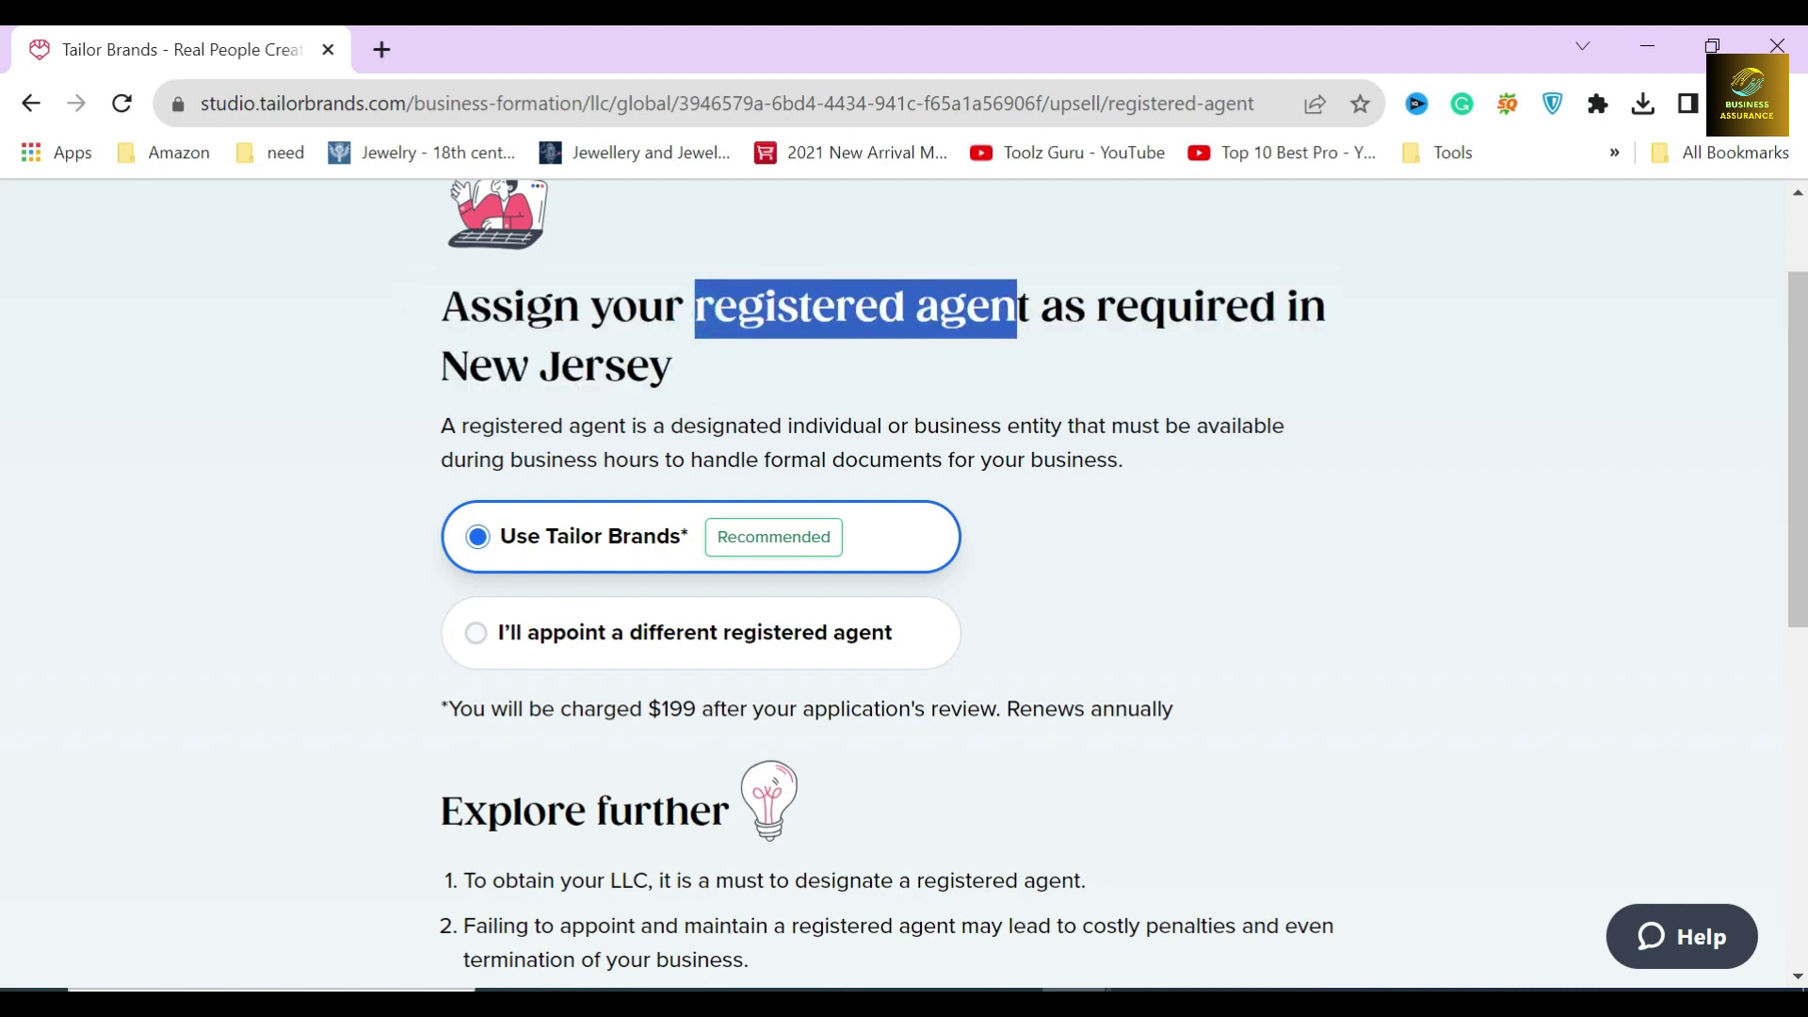
{"action": "left_click", "coordinate": [808, 378]}
{"action": "scroll", "coordinate": [808, 377], "scroll_direction": "up", "scroll_amount": 3}
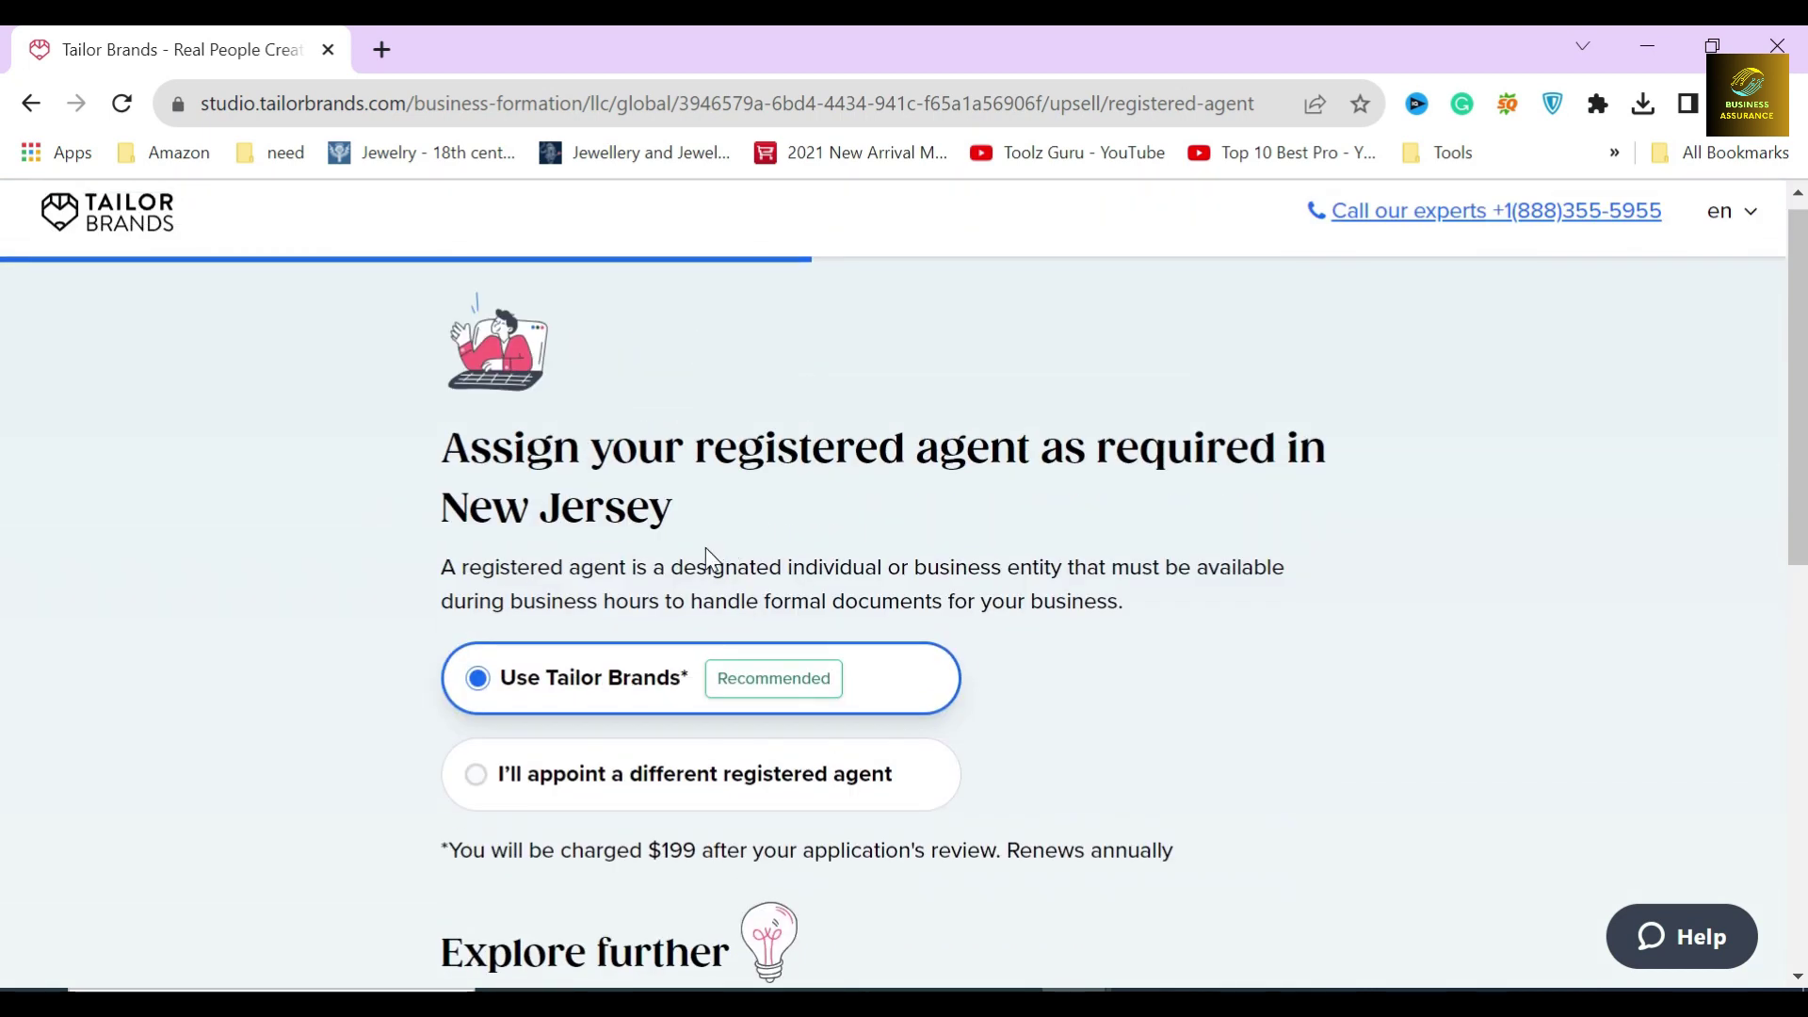
{"action": "left_click_drag", "start_coordinate": [431, 565], "coordinate": [1134, 629]}
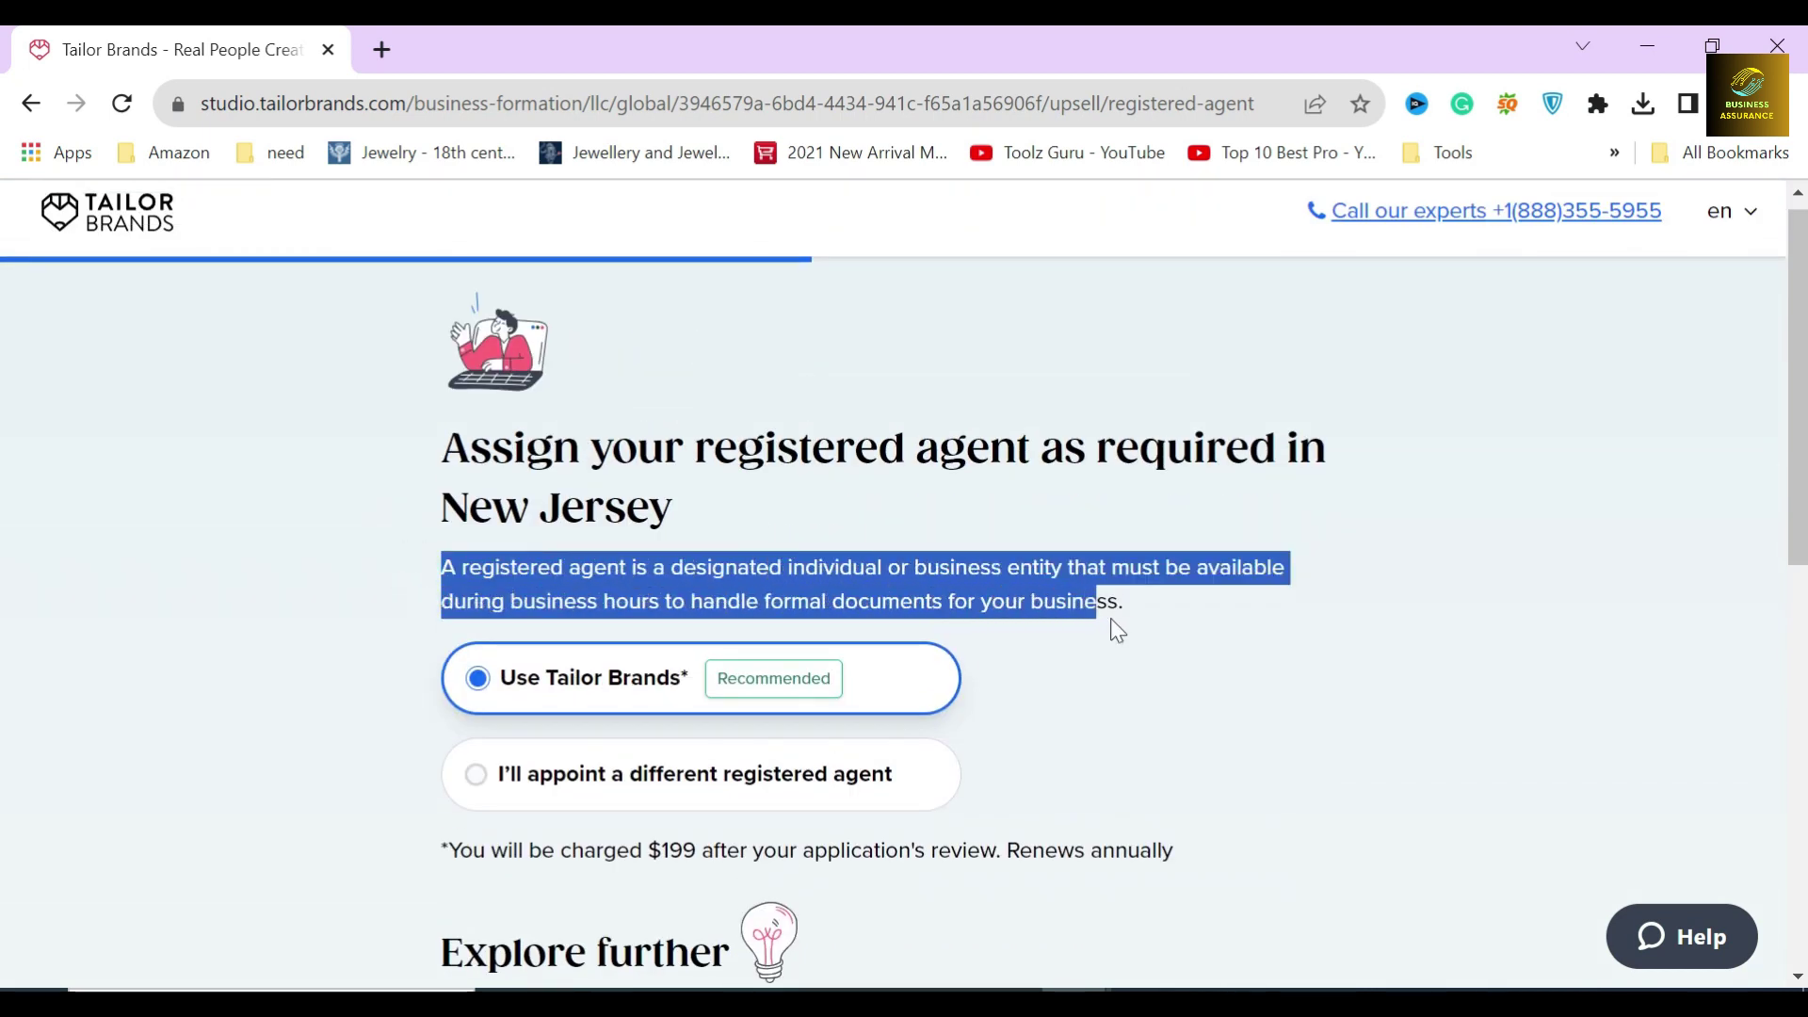
{"action": "scroll", "coordinate": [703, 398], "scroll_direction": "down", "scroll_amount": 1}
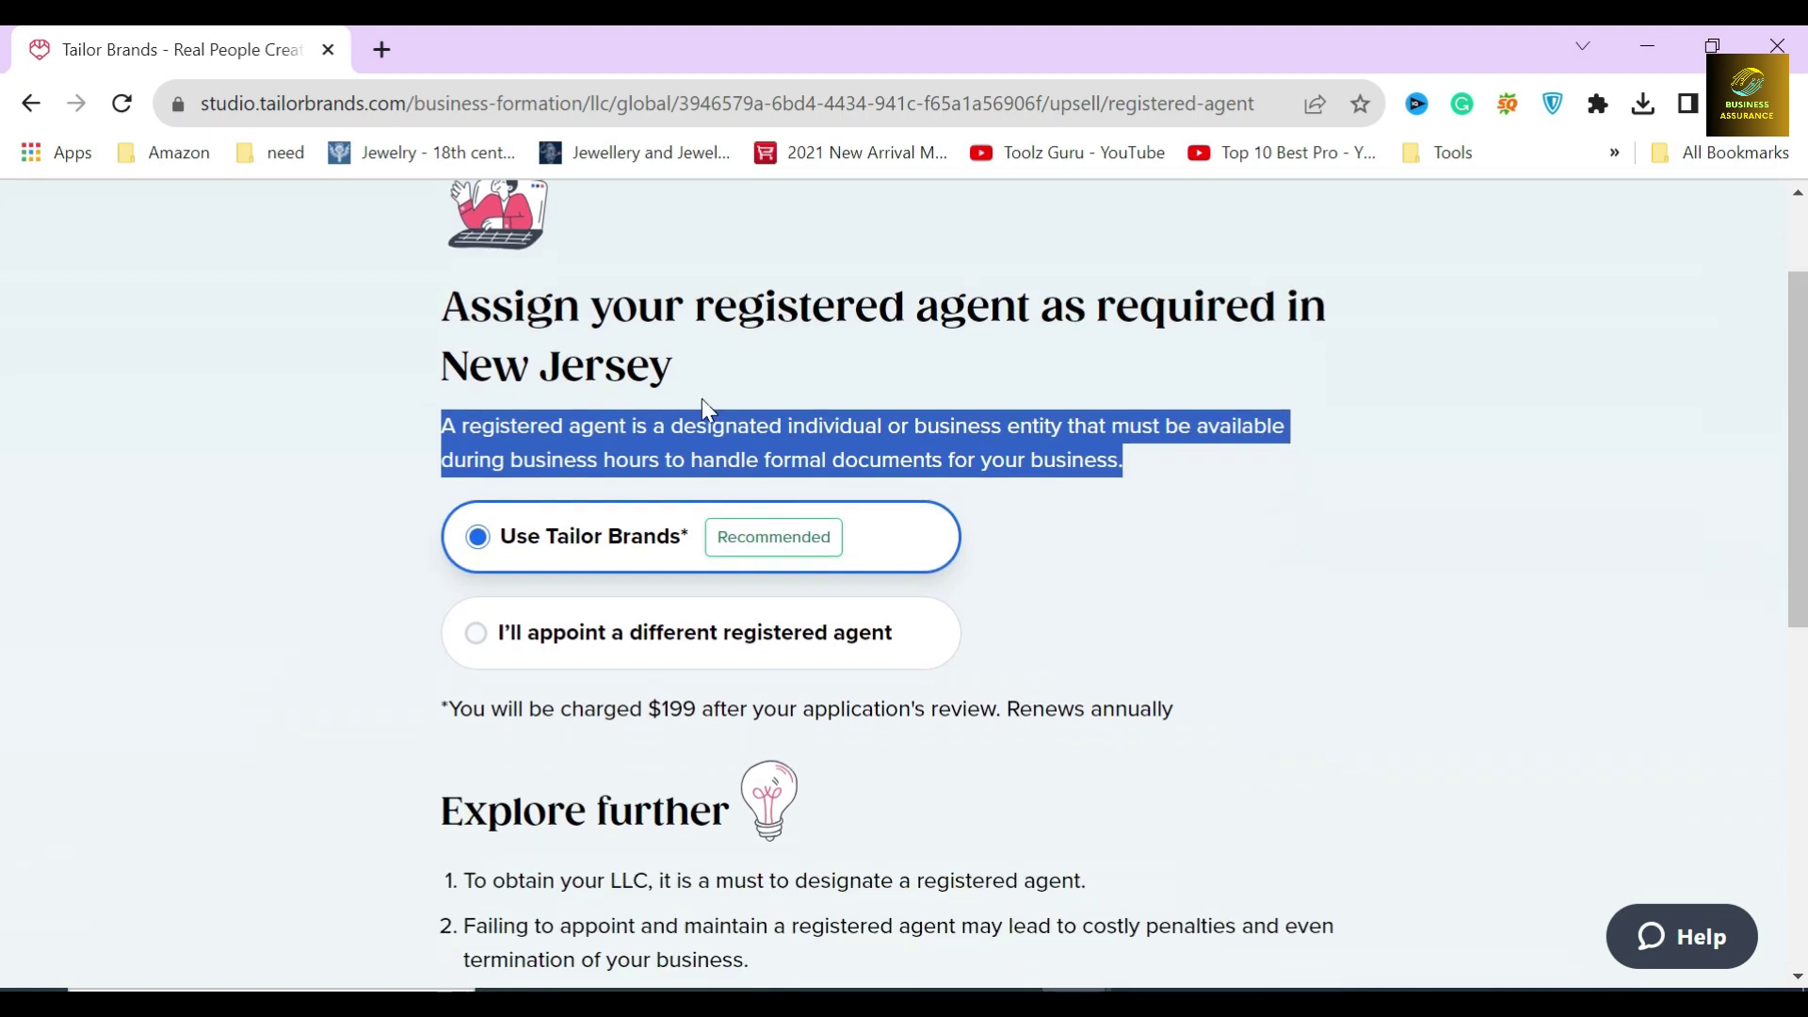
{"action": "left_click", "coordinate": [702, 400]}
{"action": "scroll", "coordinate": [551, 507], "scroll_direction": "down", "scroll_amount": 1}
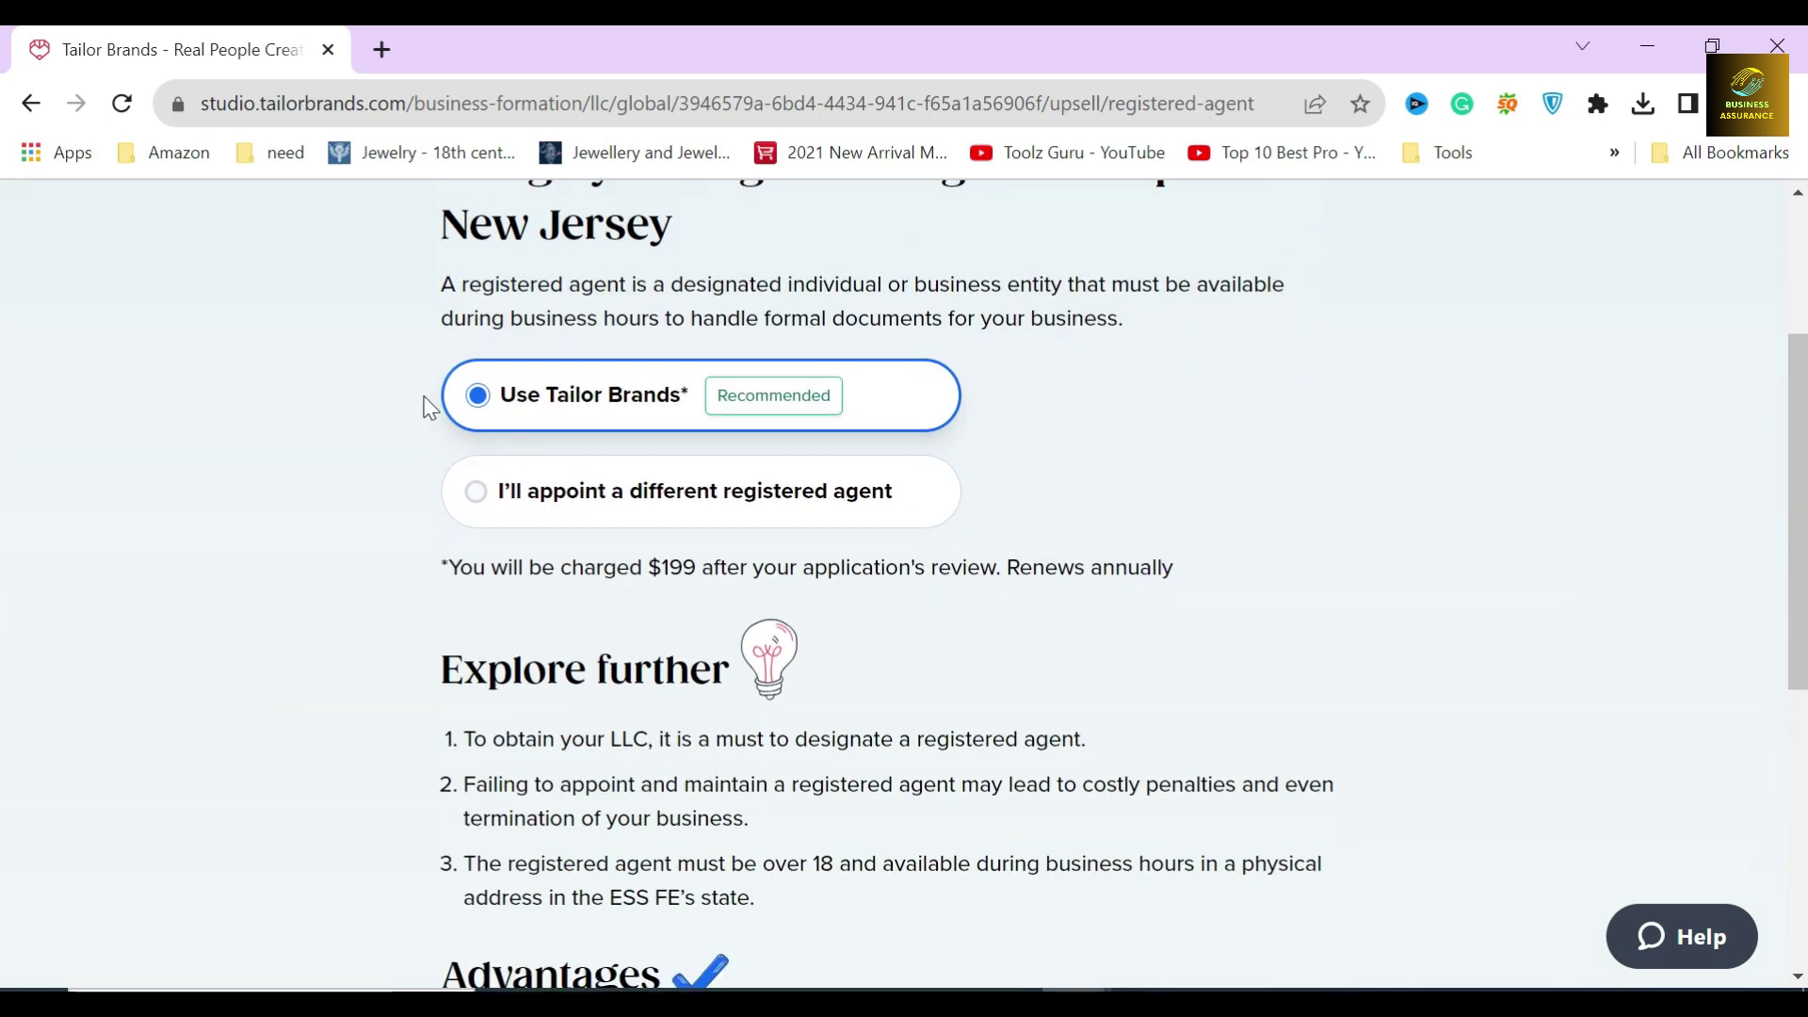
{"action": "scroll", "coordinate": [437, 524], "scroll_direction": "down", "scroll_amount": 1}
{"action": "scroll", "coordinate": [454, 555], "scroll_direction": "down", "scroll_amount": 1}
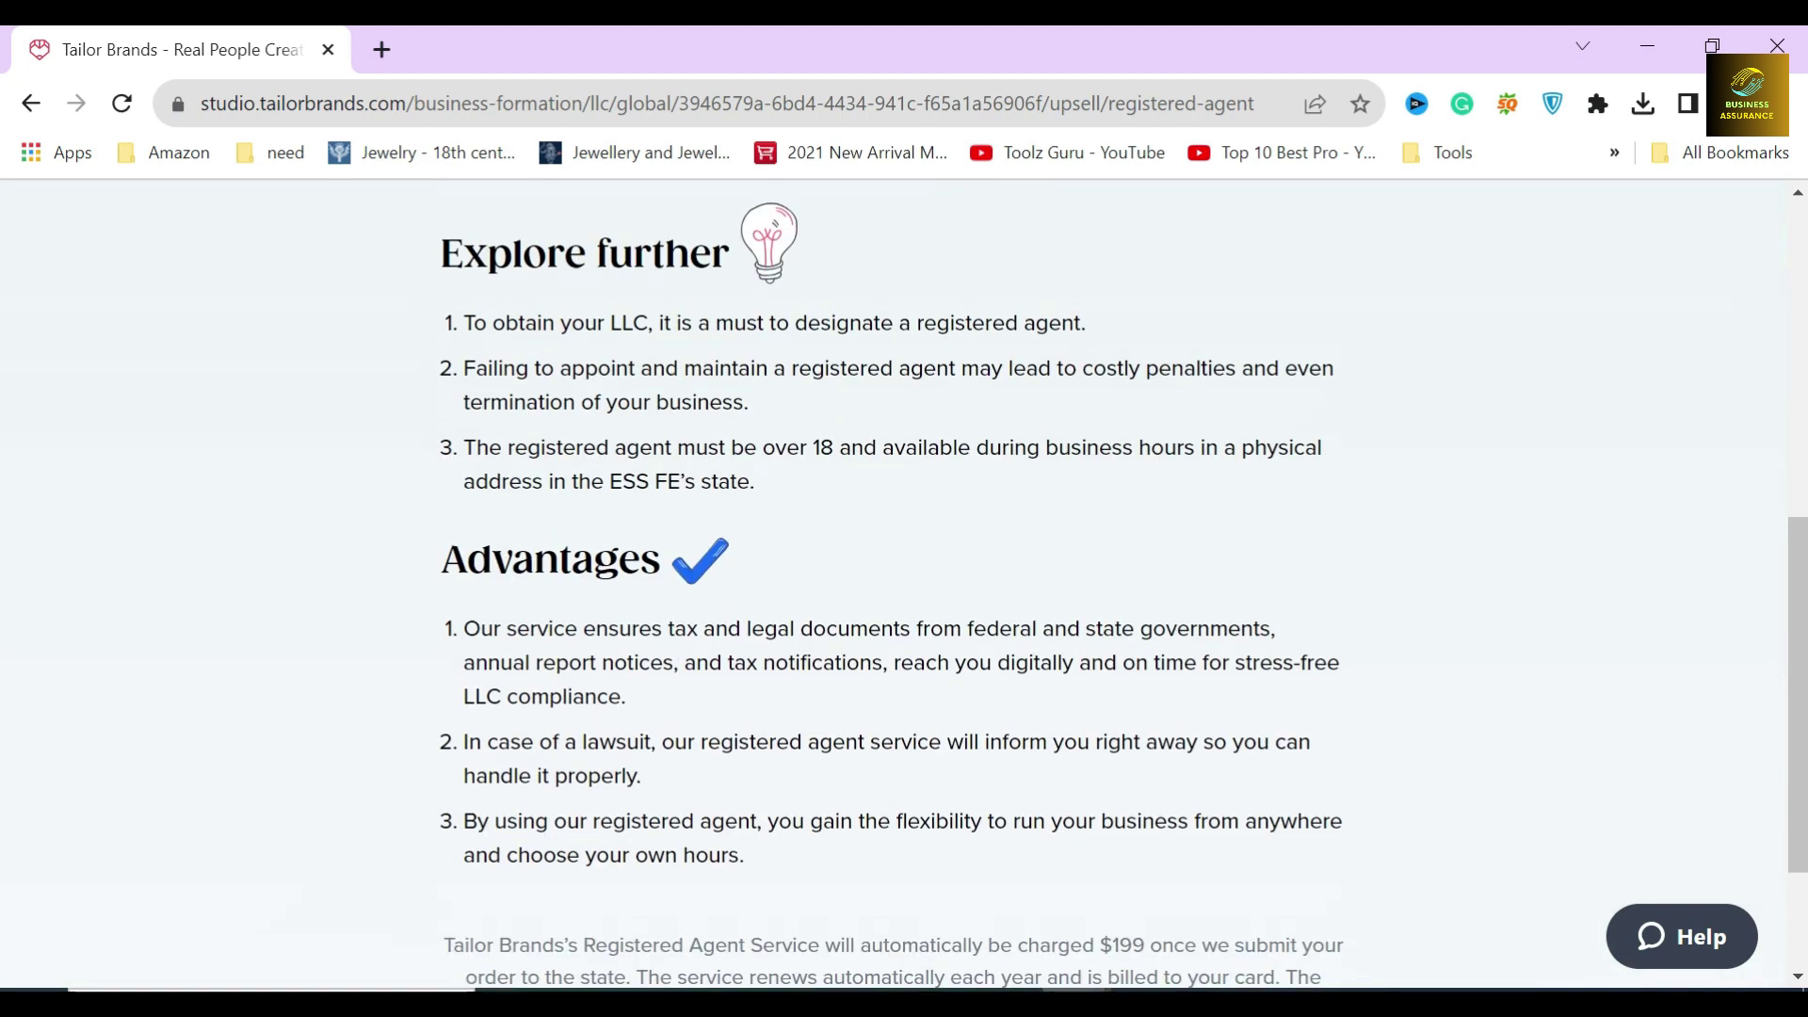
{"action": "scroll", "coordinate": [454, 555], "scroll_direction": "up", "scroll_amount": 1}
{"action": "left_click_drag", "start_coordinate": [442, 428], "coordinate": [1211, 454]}
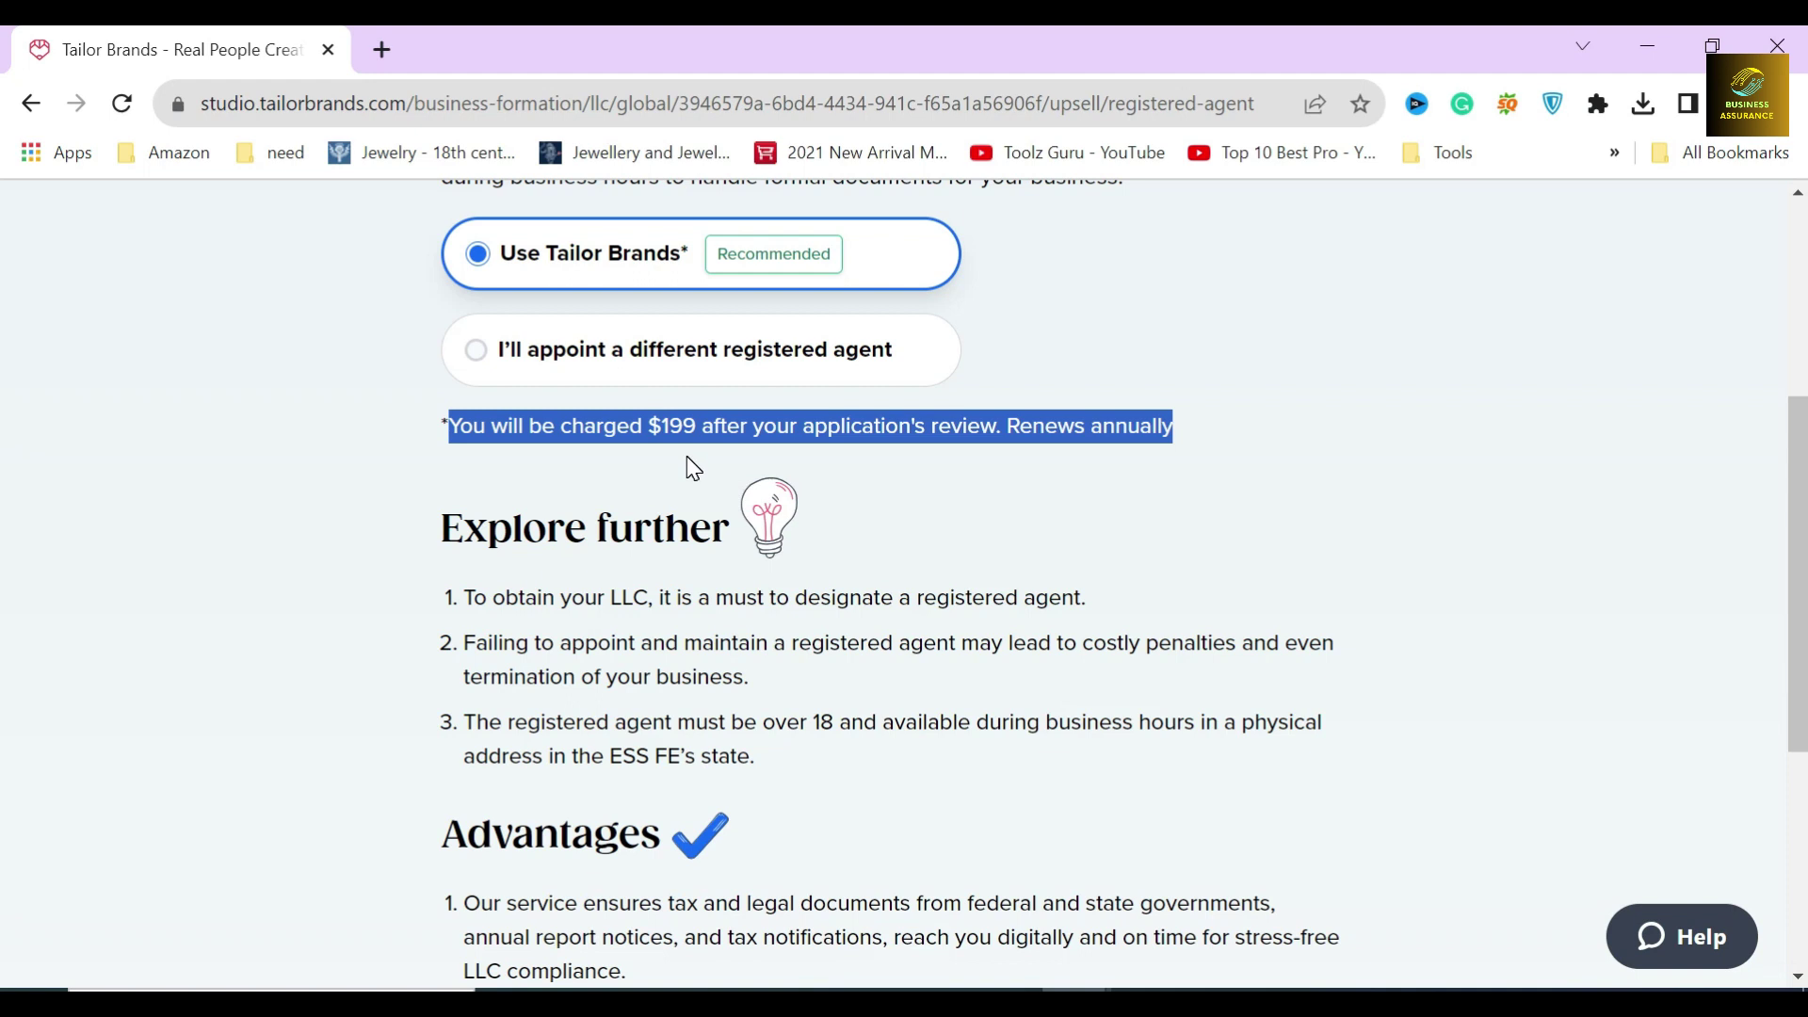
{"action": "scroll", "coordinate": [692, 468], "scroll_direction": "down", "scroll_amount": 1}
Review the $199 charge and Advantages, keeping Tailor Brands as registered agent
{"action": "left_click", "coordinate": [698, 315]}
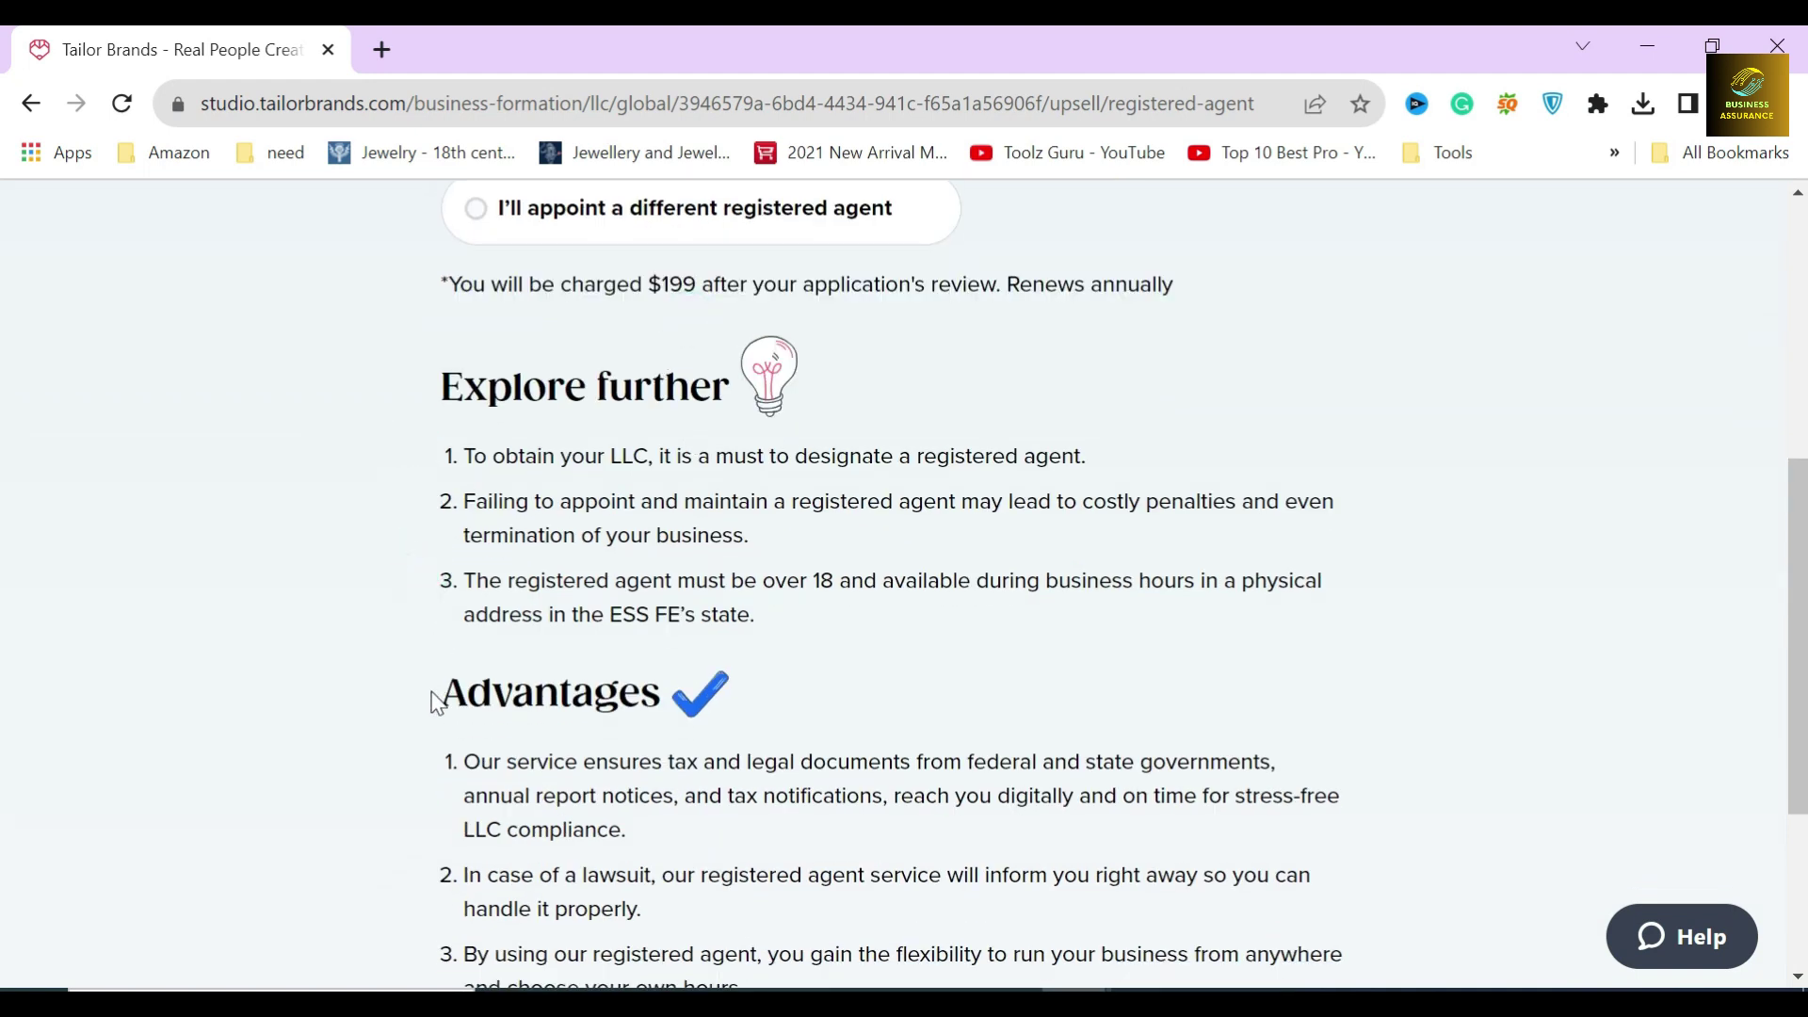
{"action": "left_click_drag", "start_coordinate": [436, 692], "coordinate": [658, 692]}
{"action": "left_click", "coordinate": [678, 693]}
{"action": "scroll", "coordinate": [624, 547], "scroll_direction": "up", "scroll_amount": 2}
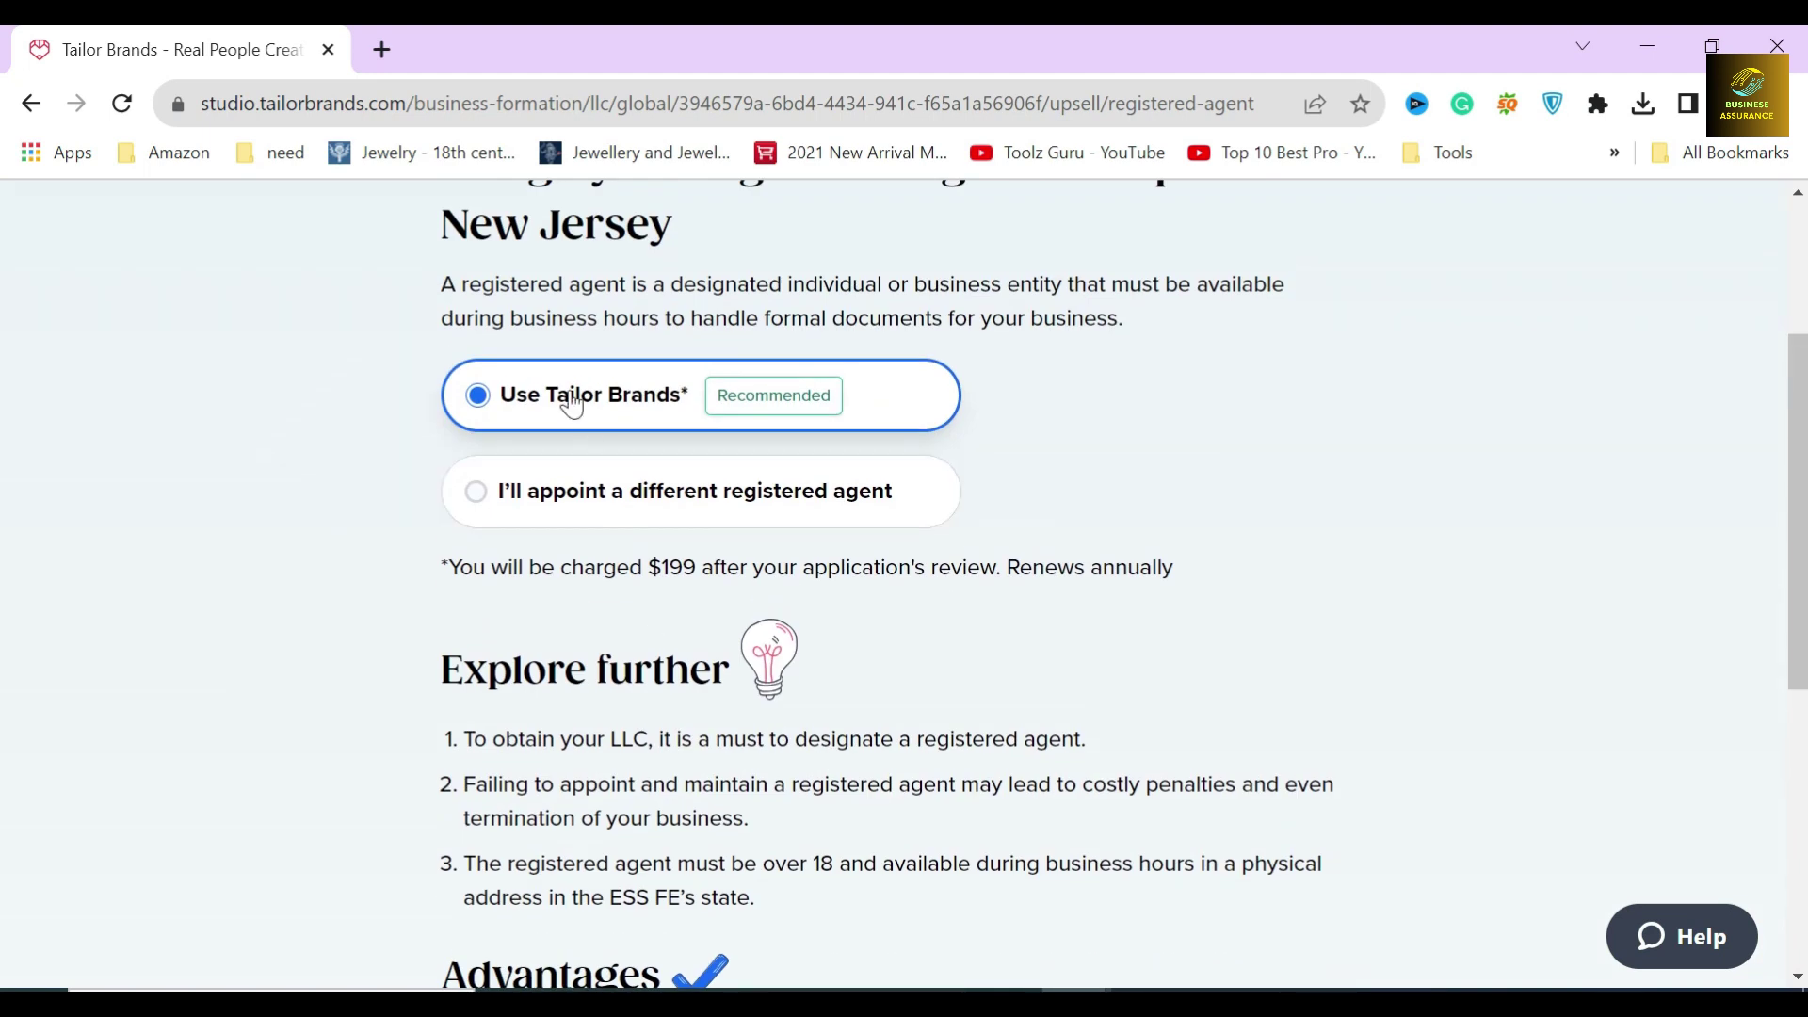
{"action": "scroll", "coordinate": [875, 693], "scroll_direction": "down", "scroll_amount": 1}
{"action": "scroll", "coordinate": [876, 692], "scroll_direction": "down", "scroll_amount": 3}
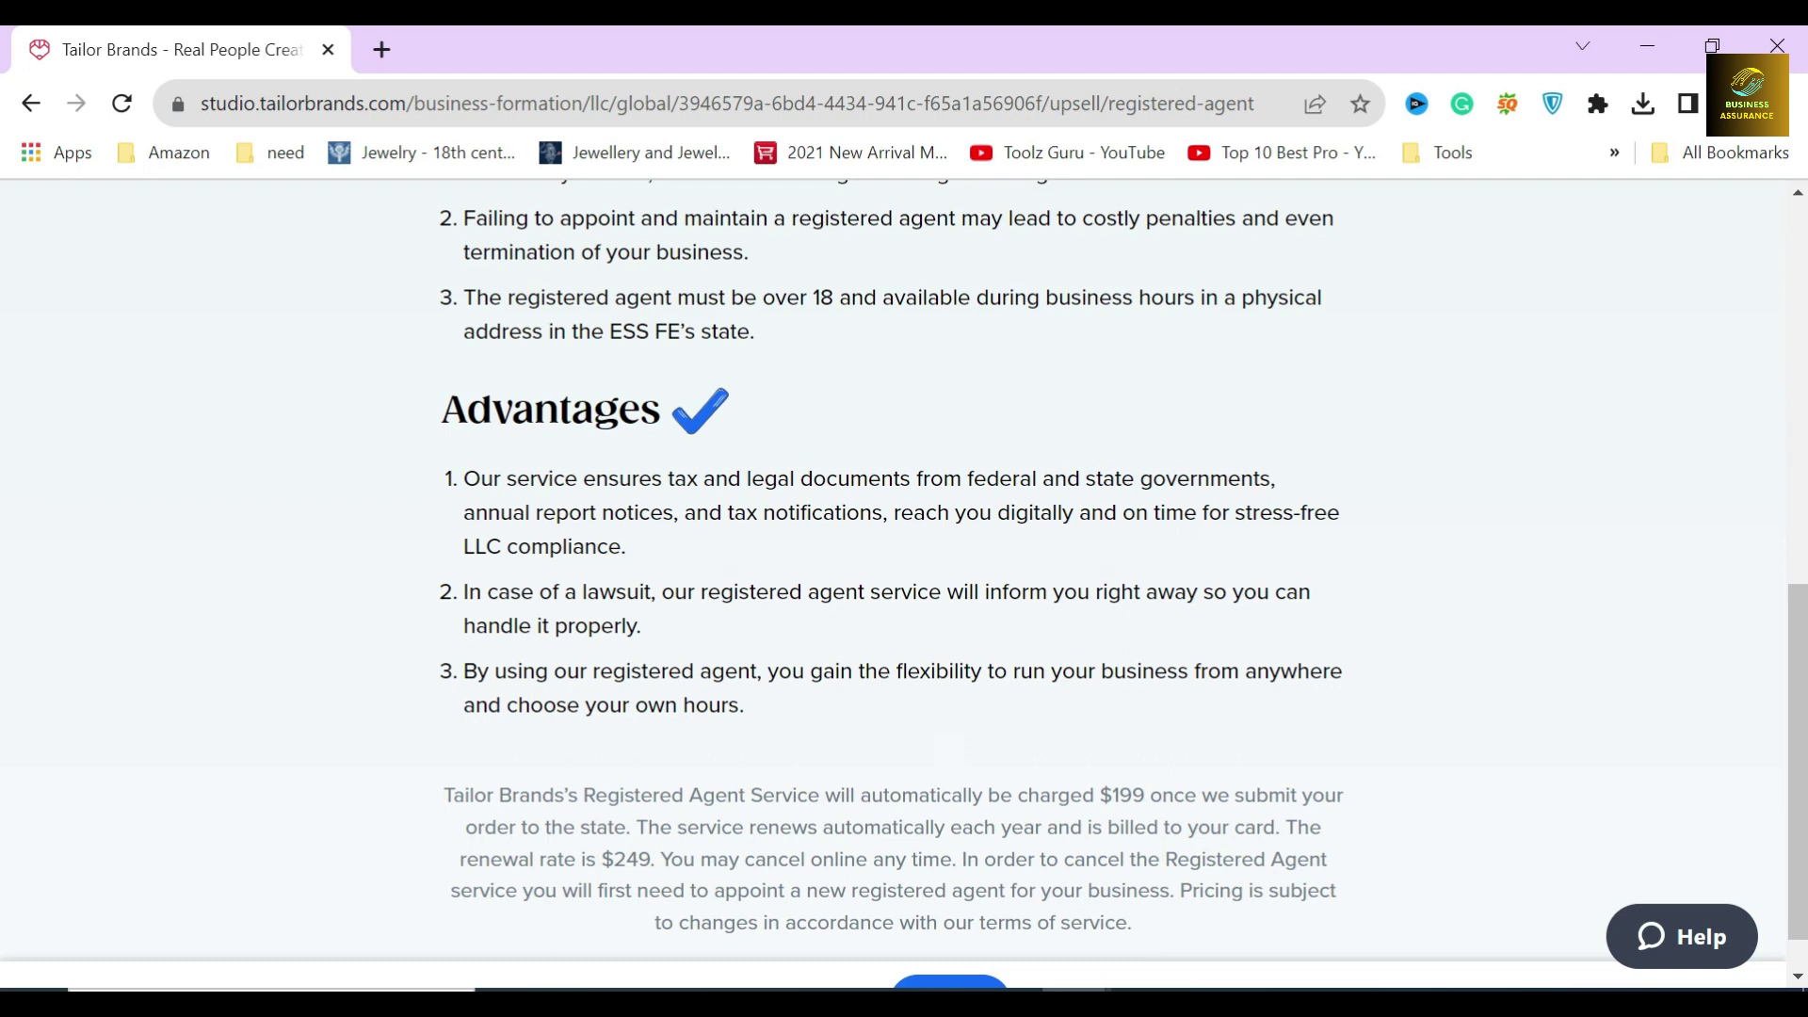
{"action": "scroll", "coordinate": [985, 893], "scroll_direction": "down", "scroll_amount": 1}
{"action": "left_click", "coordinate": [950, 946]}
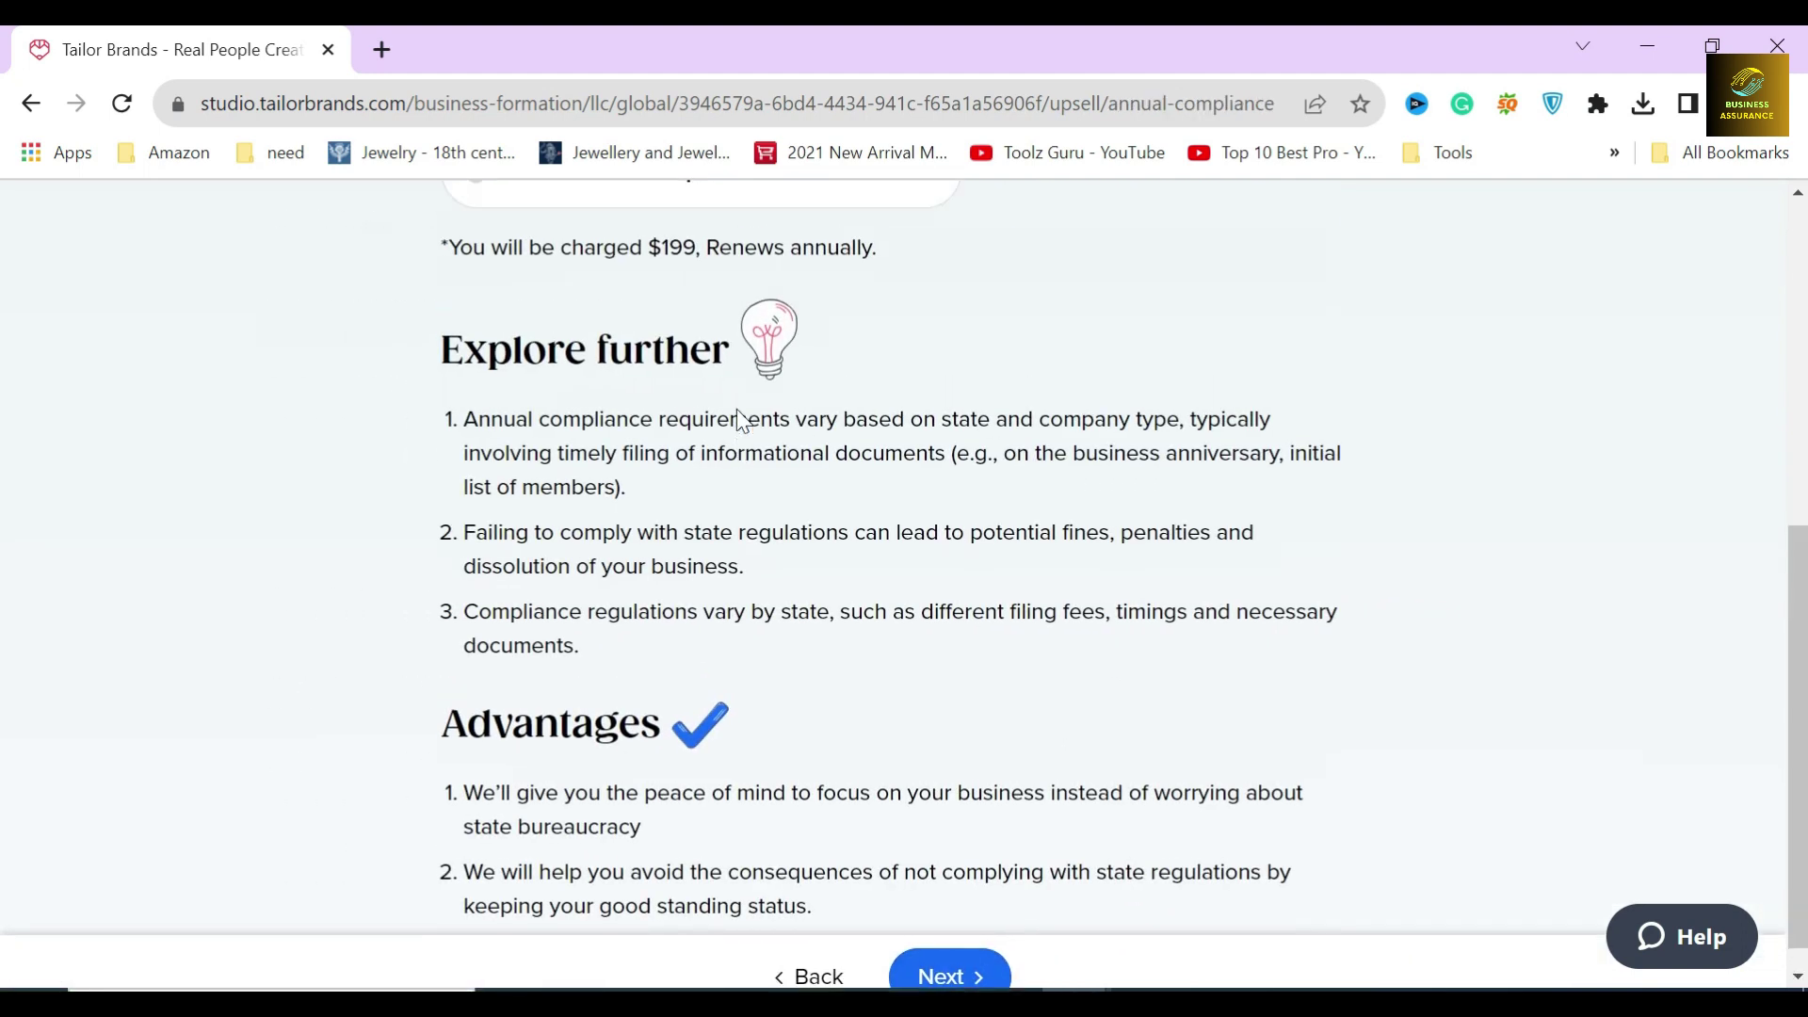
Highlight the Annual Compliance heading and the $199 annual charge note
{"action": "left_click_drag", "start_coordinate": [441, 384], "coordinate": [1198, 462]}
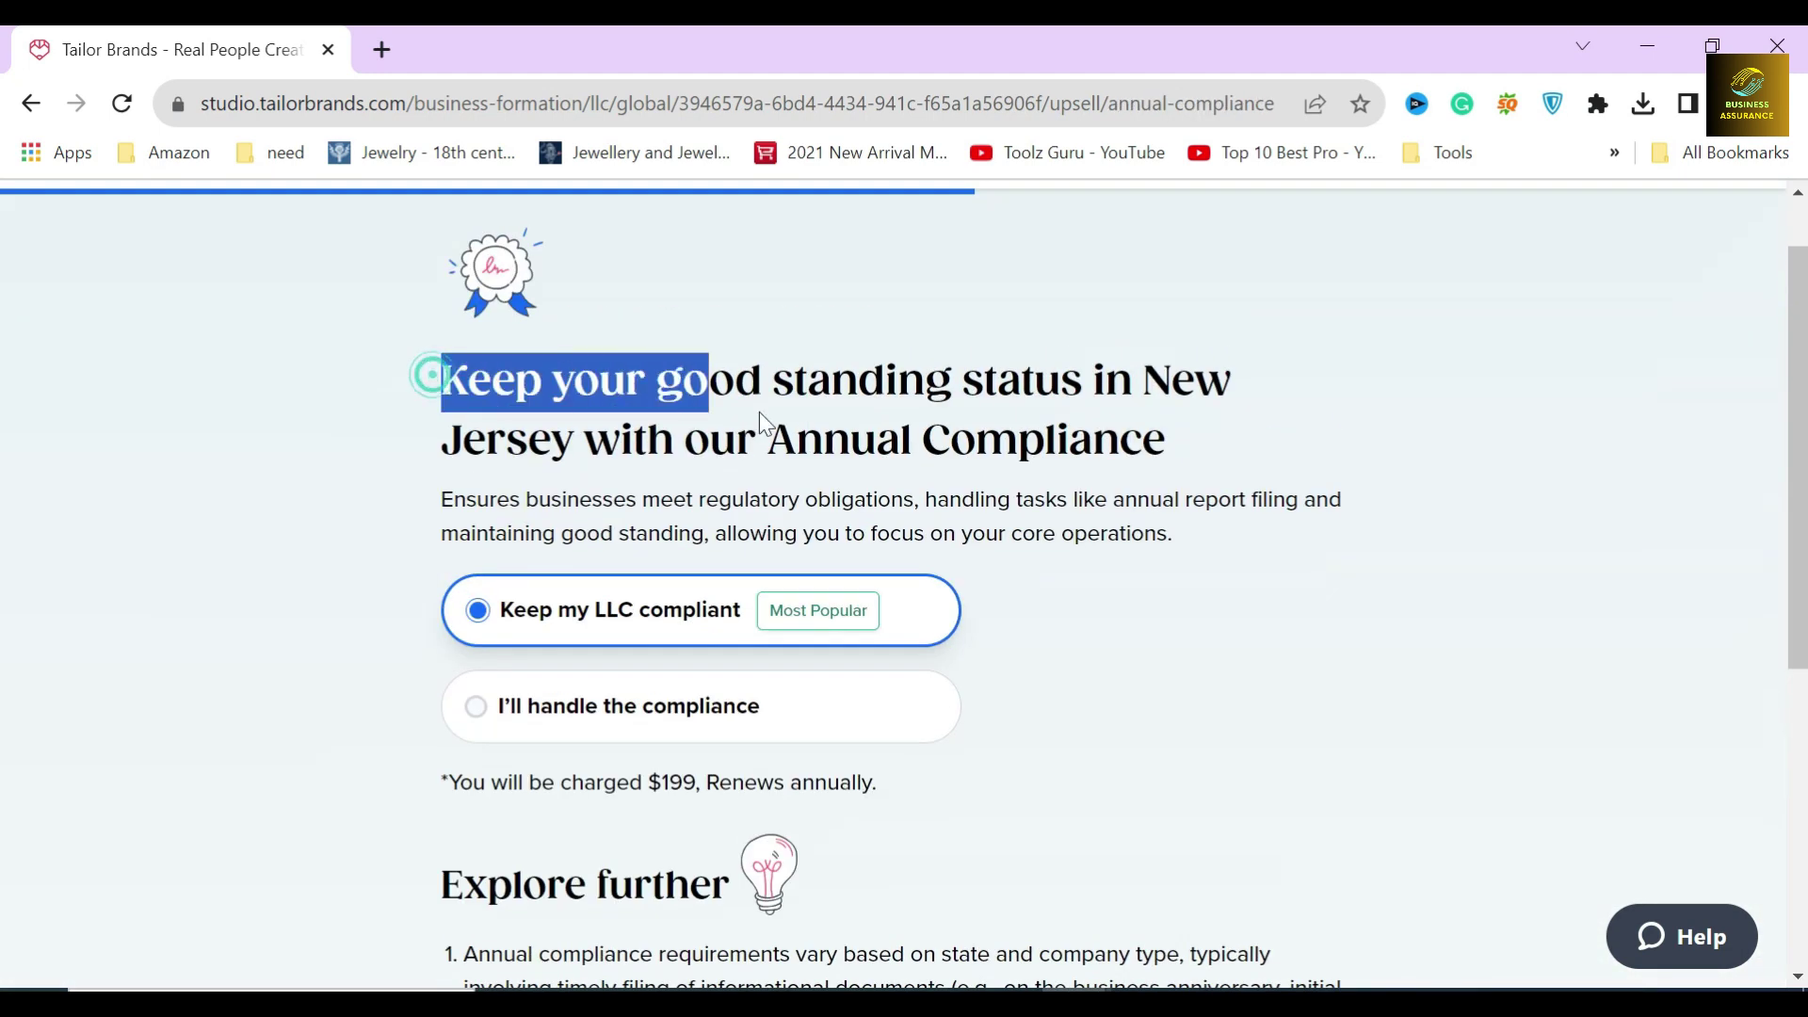
{"action": "left_click", "coordinate": [1188, 450]}
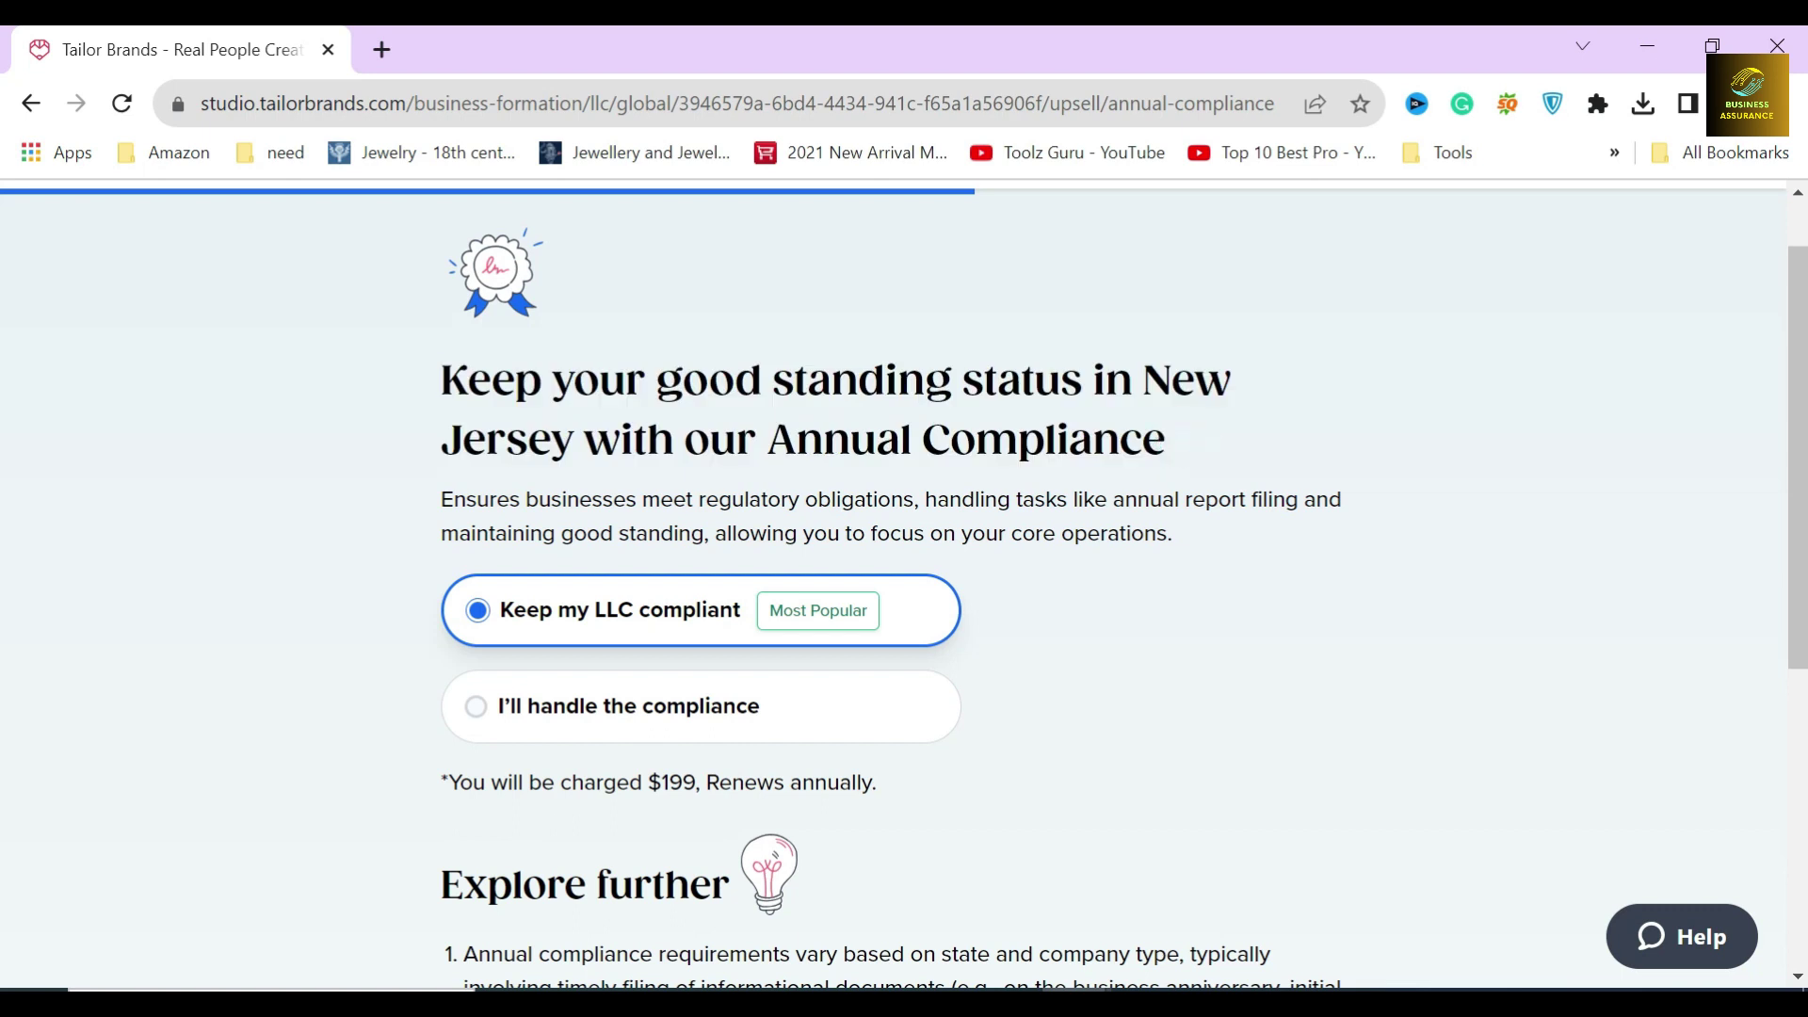
{"action": "mouse_move", "coordinate": [878, 440]}
{"action": "left_mouse_down"}
{"action": "mouse_move", "coordinate": [763, 449]}
{"action": "mouse_move", "coordinate": [1147, 446]}
{"action": "left_mouse_up"}
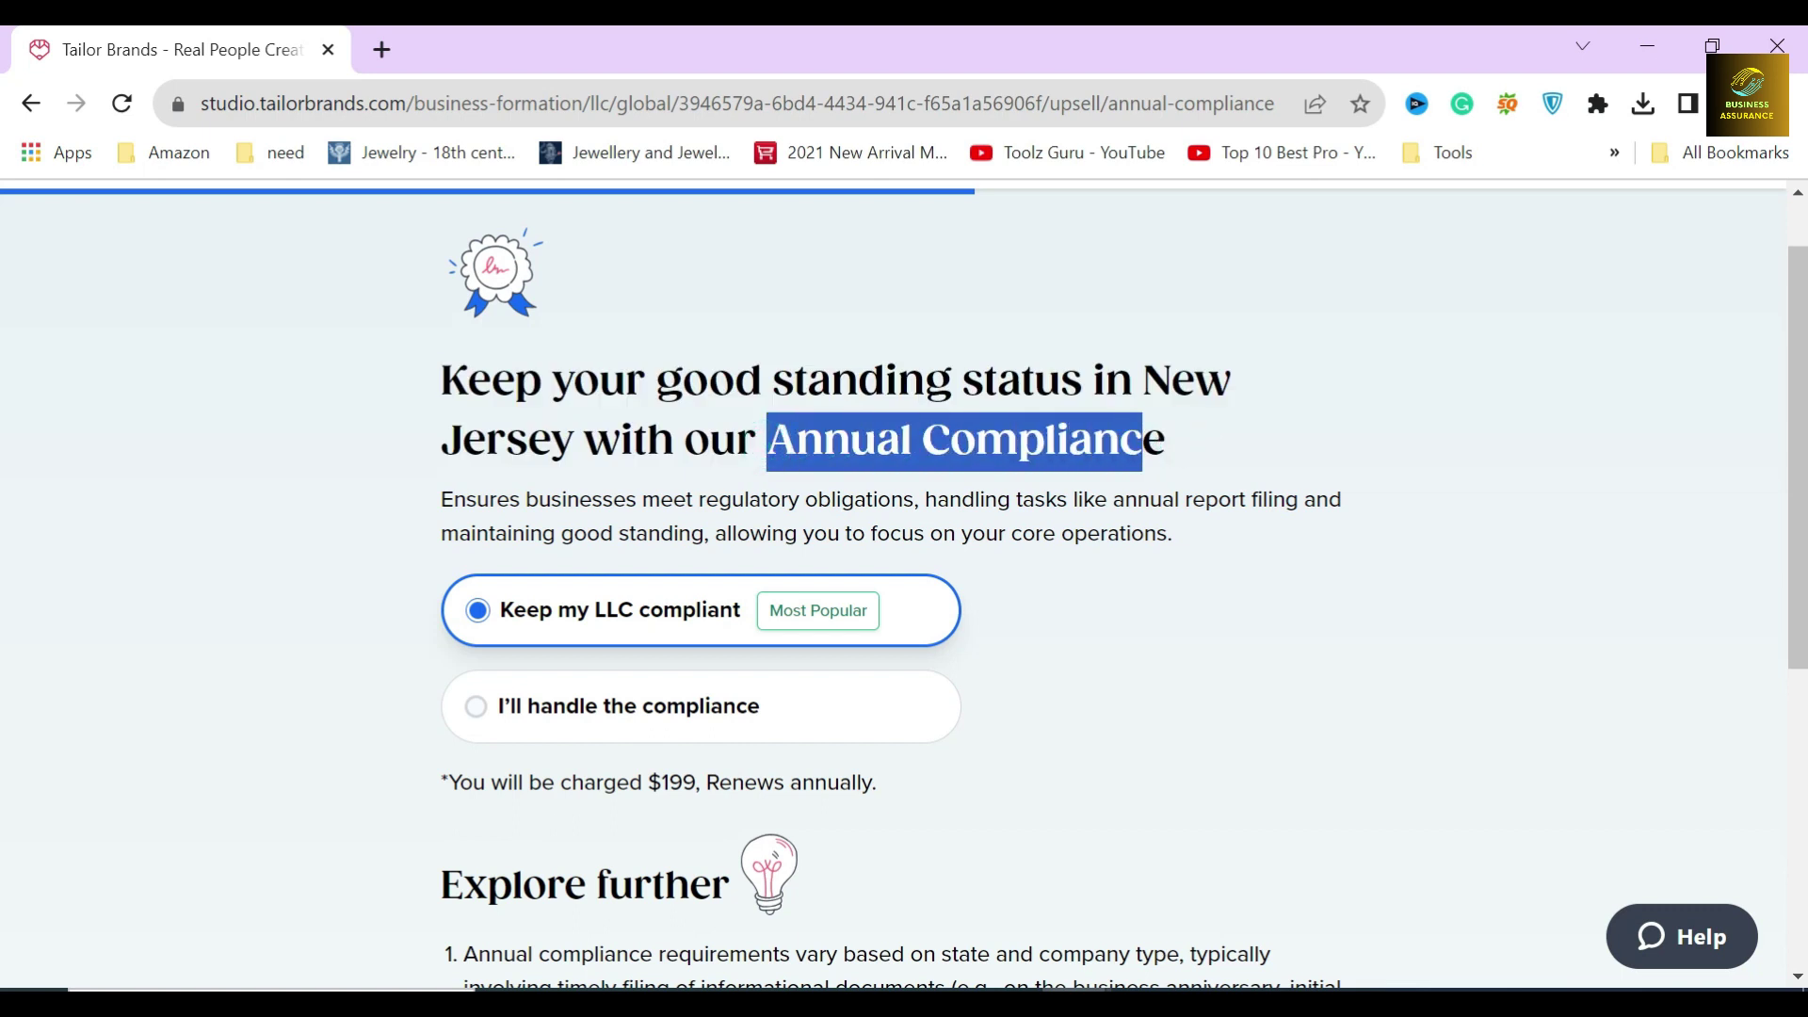
{"action": "left_click", "coordinate": [763, 476]}
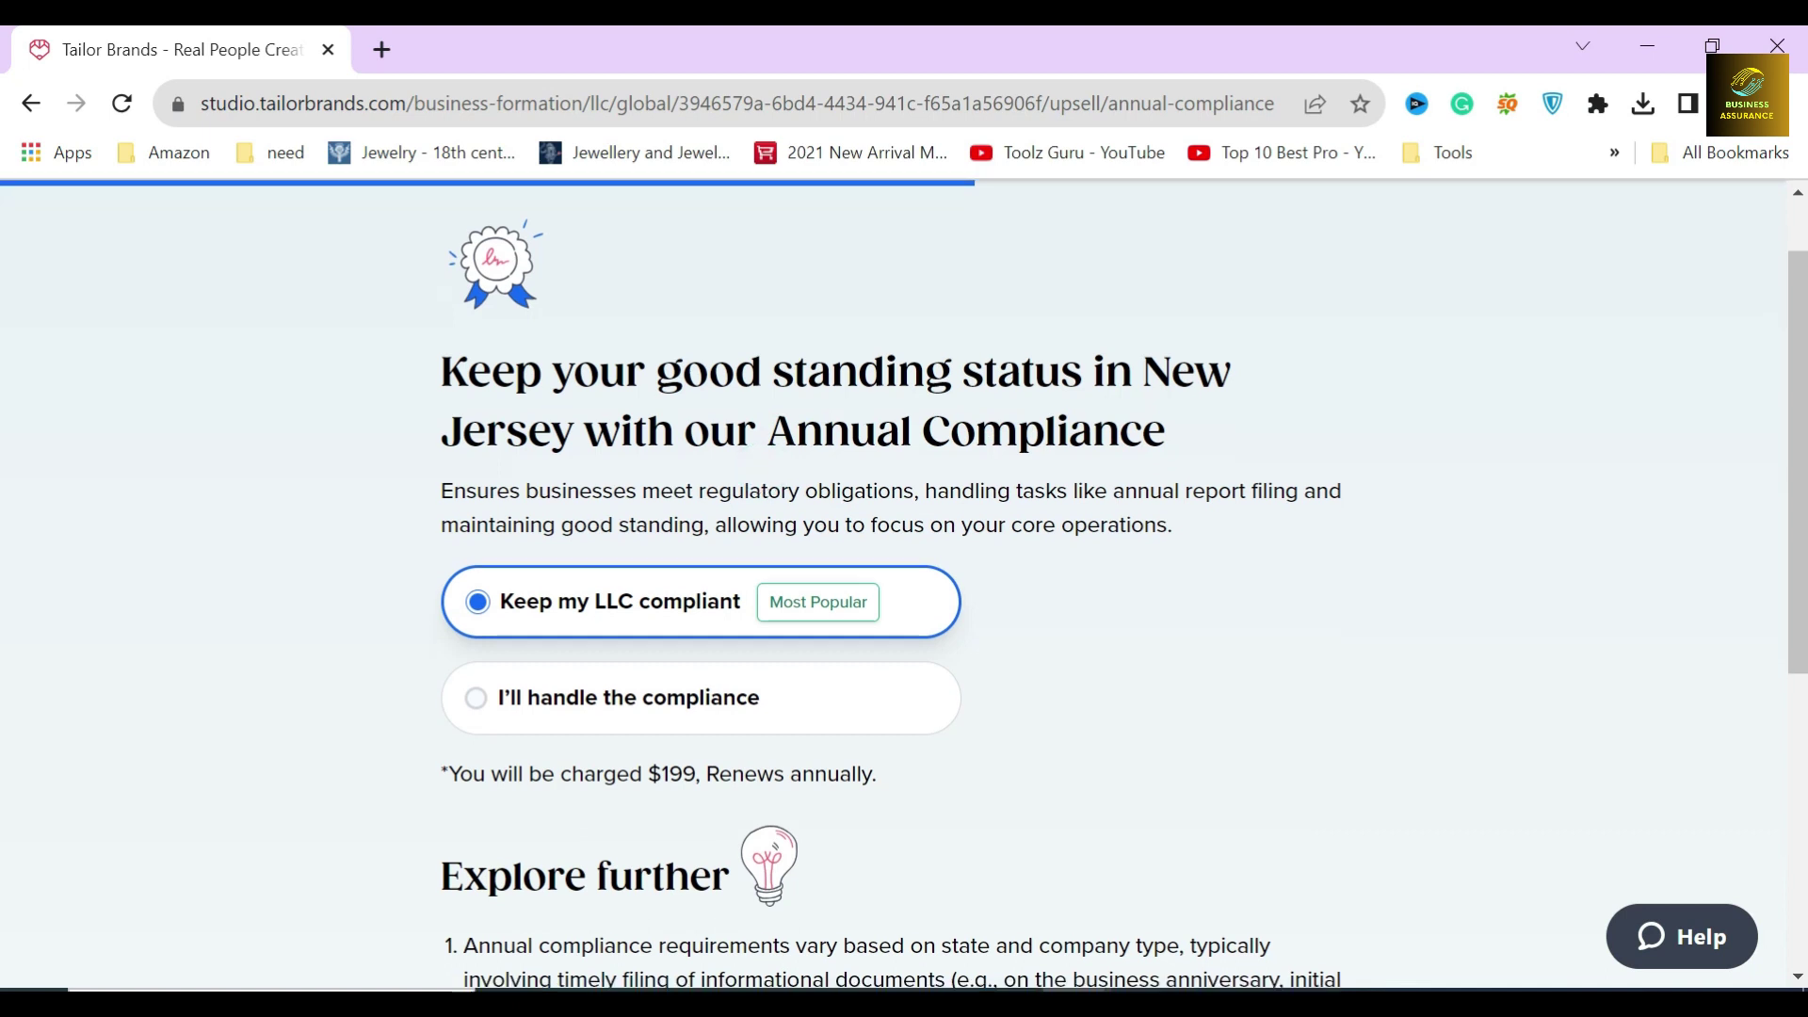
{"action": "scroll", "coordinate": [593, 481], "scroll_direction": "down", "scroll_amount": 1}
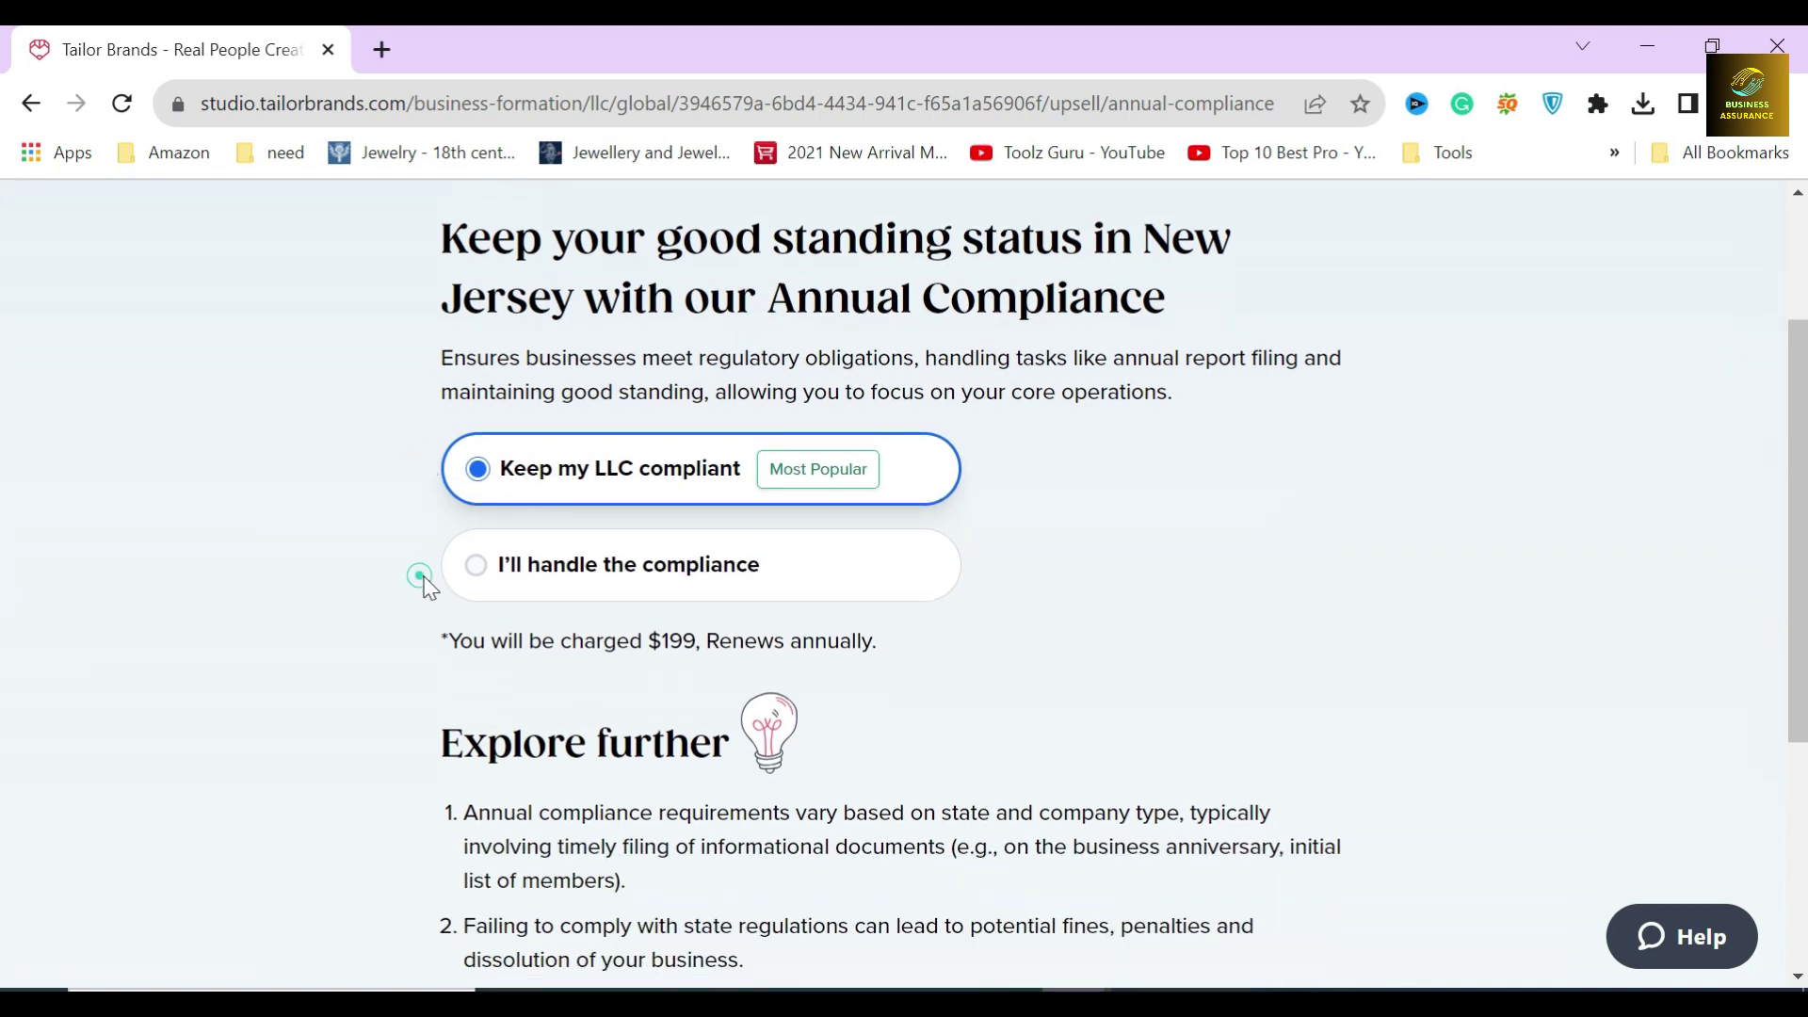
{"action": "scroll", "coordinate": [425, 565], "scroll_direction": "down", "scroll_amount": 1}
{"action": "left_click_drag", "start_coordinate": [447, 500], "coordinate": [801, 500]}
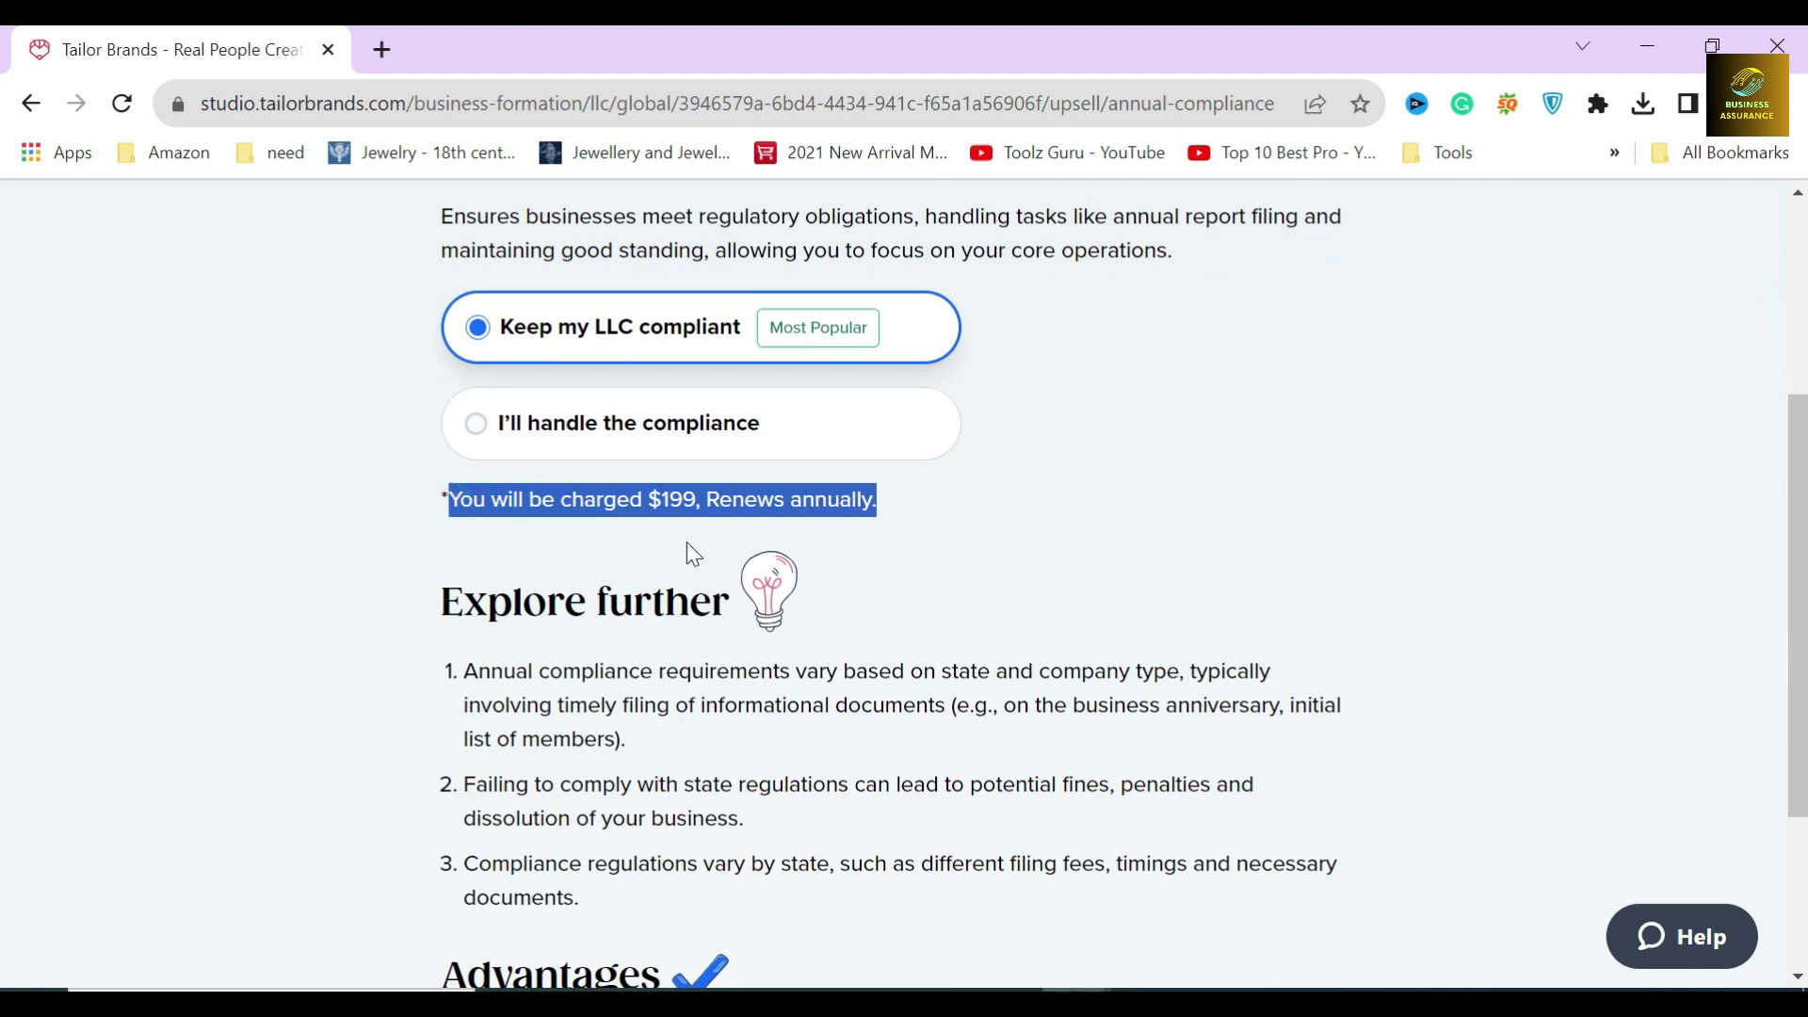
{"action": "left_click", "coordinate": [659, 540]}
{"action": "scroll", "coordinate": [452, 675], "scroll_direction": "down", "scroll_amount": 2}
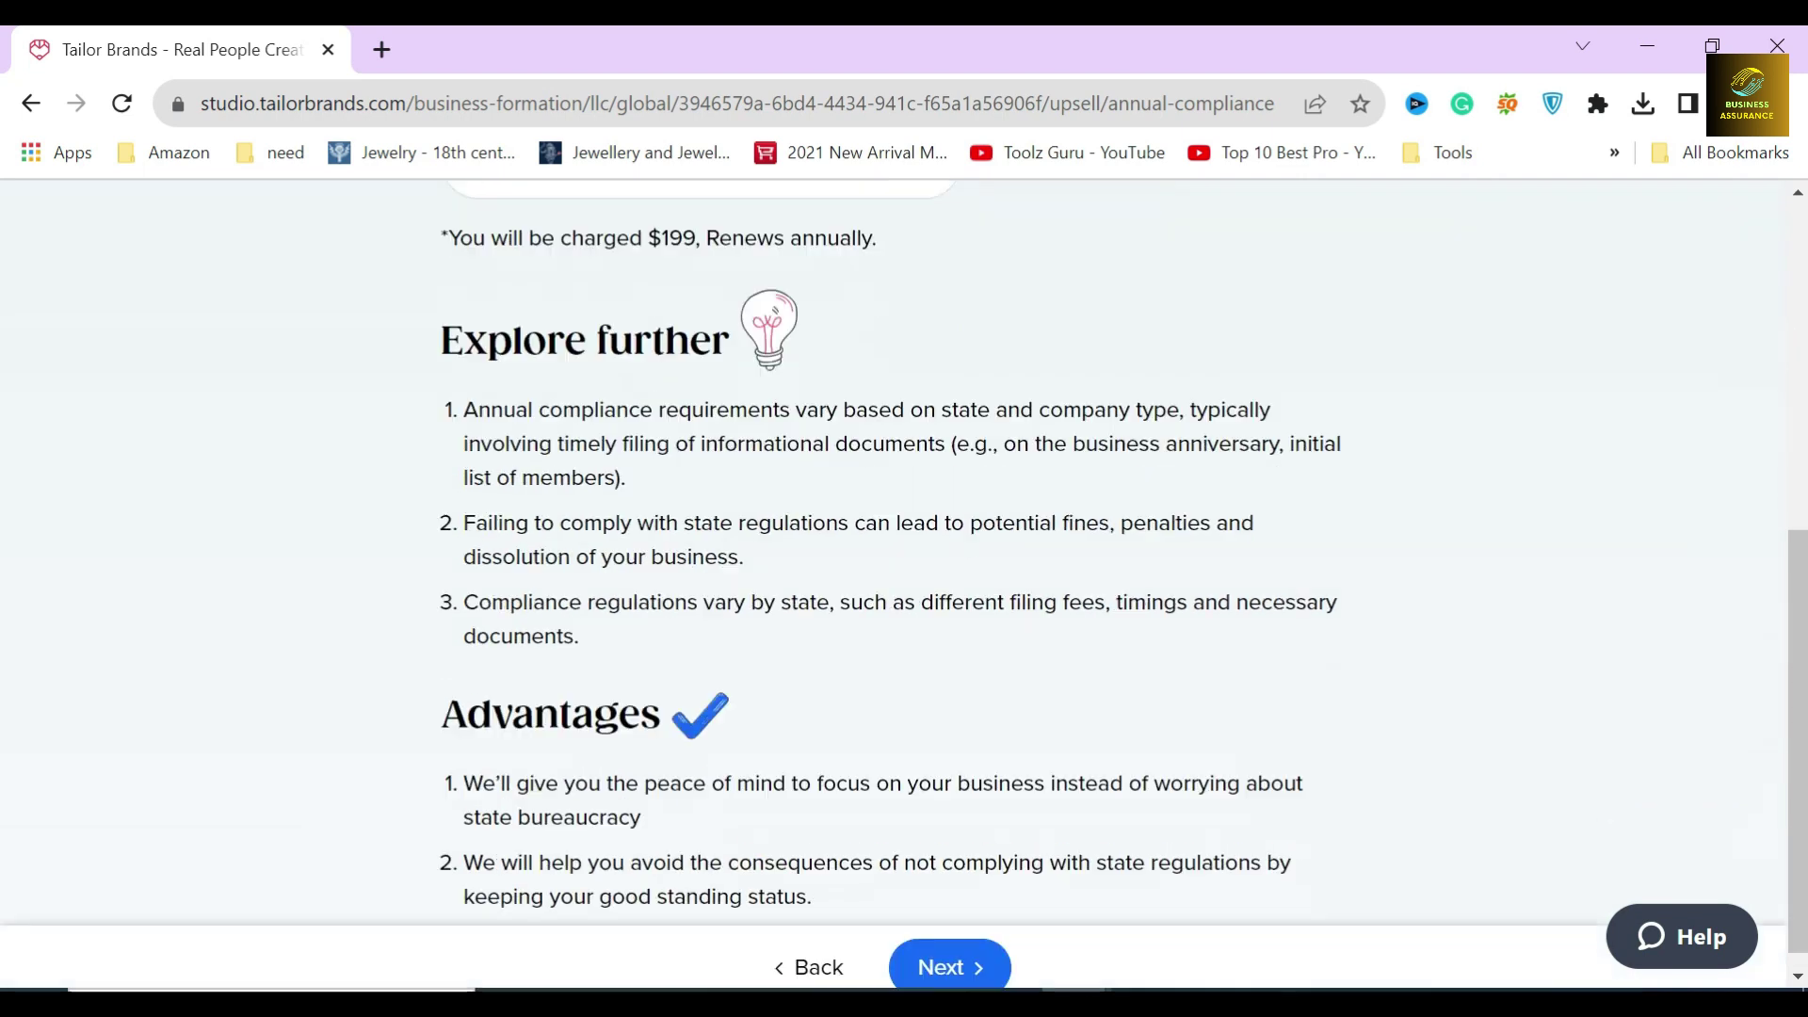
Decline Annual Compliance by choosing 'I'll handle the compliance' and continue
{"action": "left_click", "coordinate": [427, 392]}
{"action": "left_click", "coordinate": [431, 505]}
{"action": "left_click", "coordinate": [431, 593]}
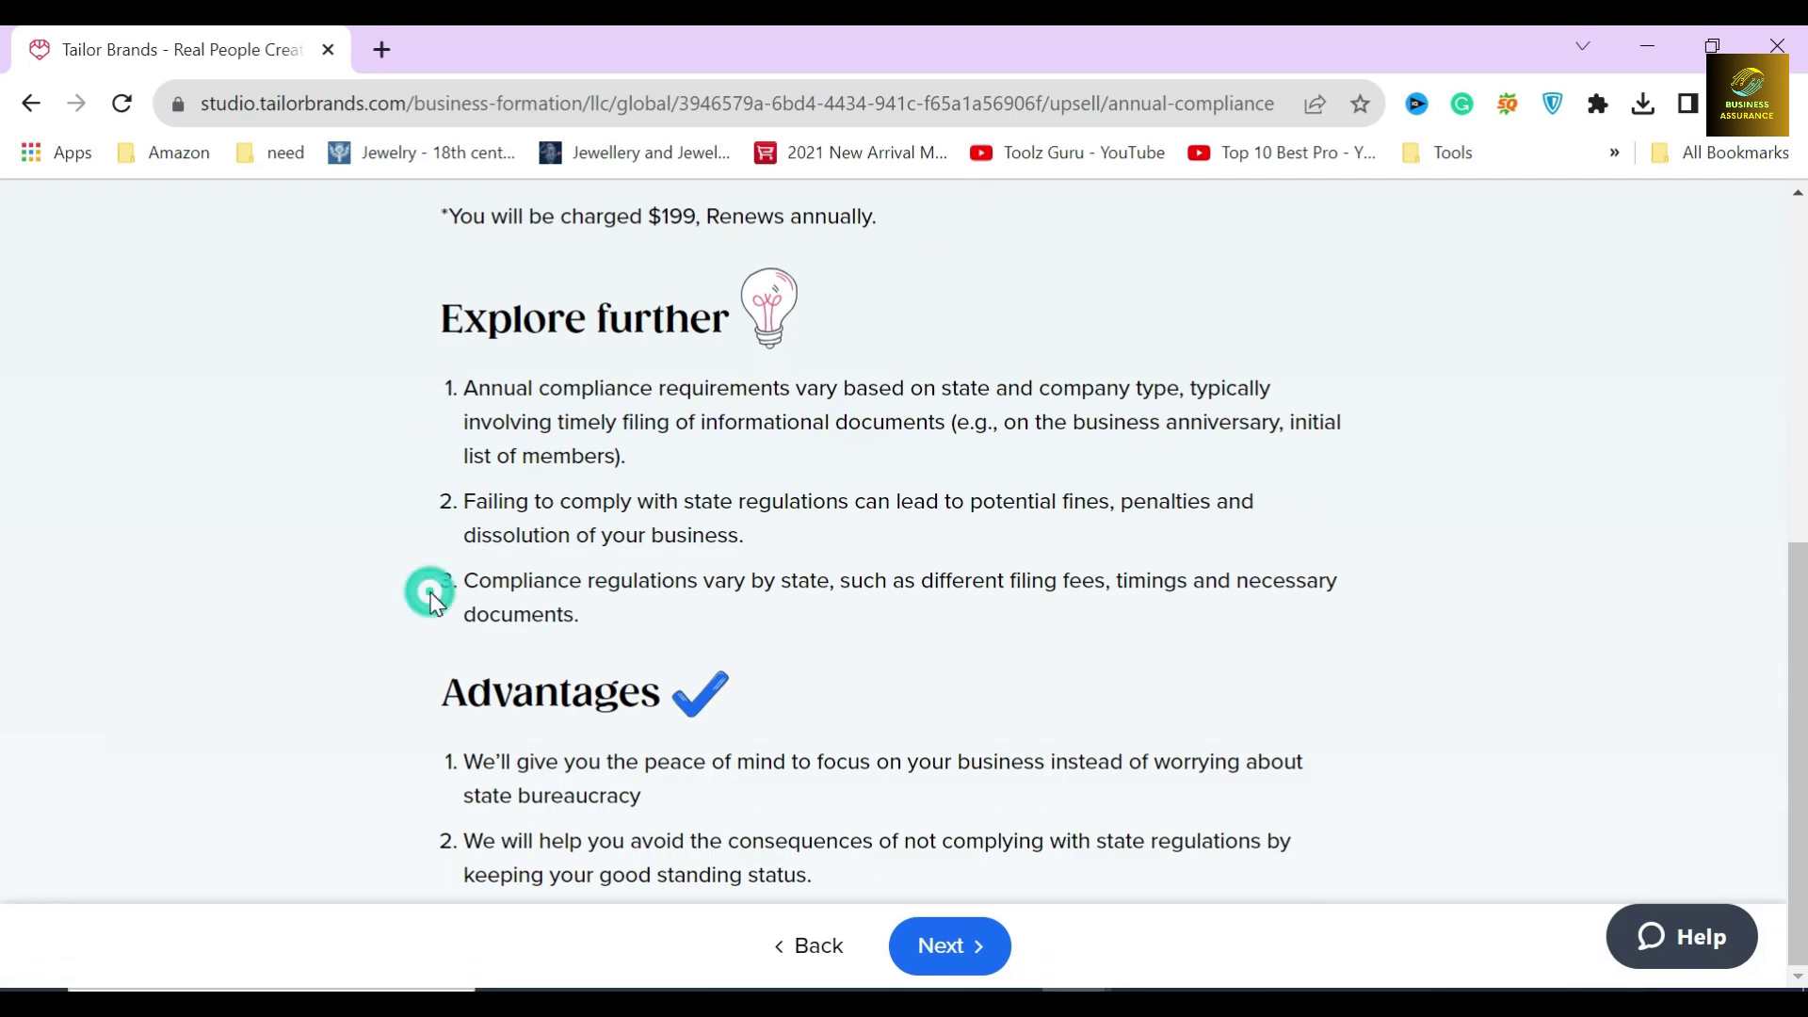
{"action": "scroll", "coordinate": [614, 610], "scroll_direction": "up", "scroll_amount": 2}
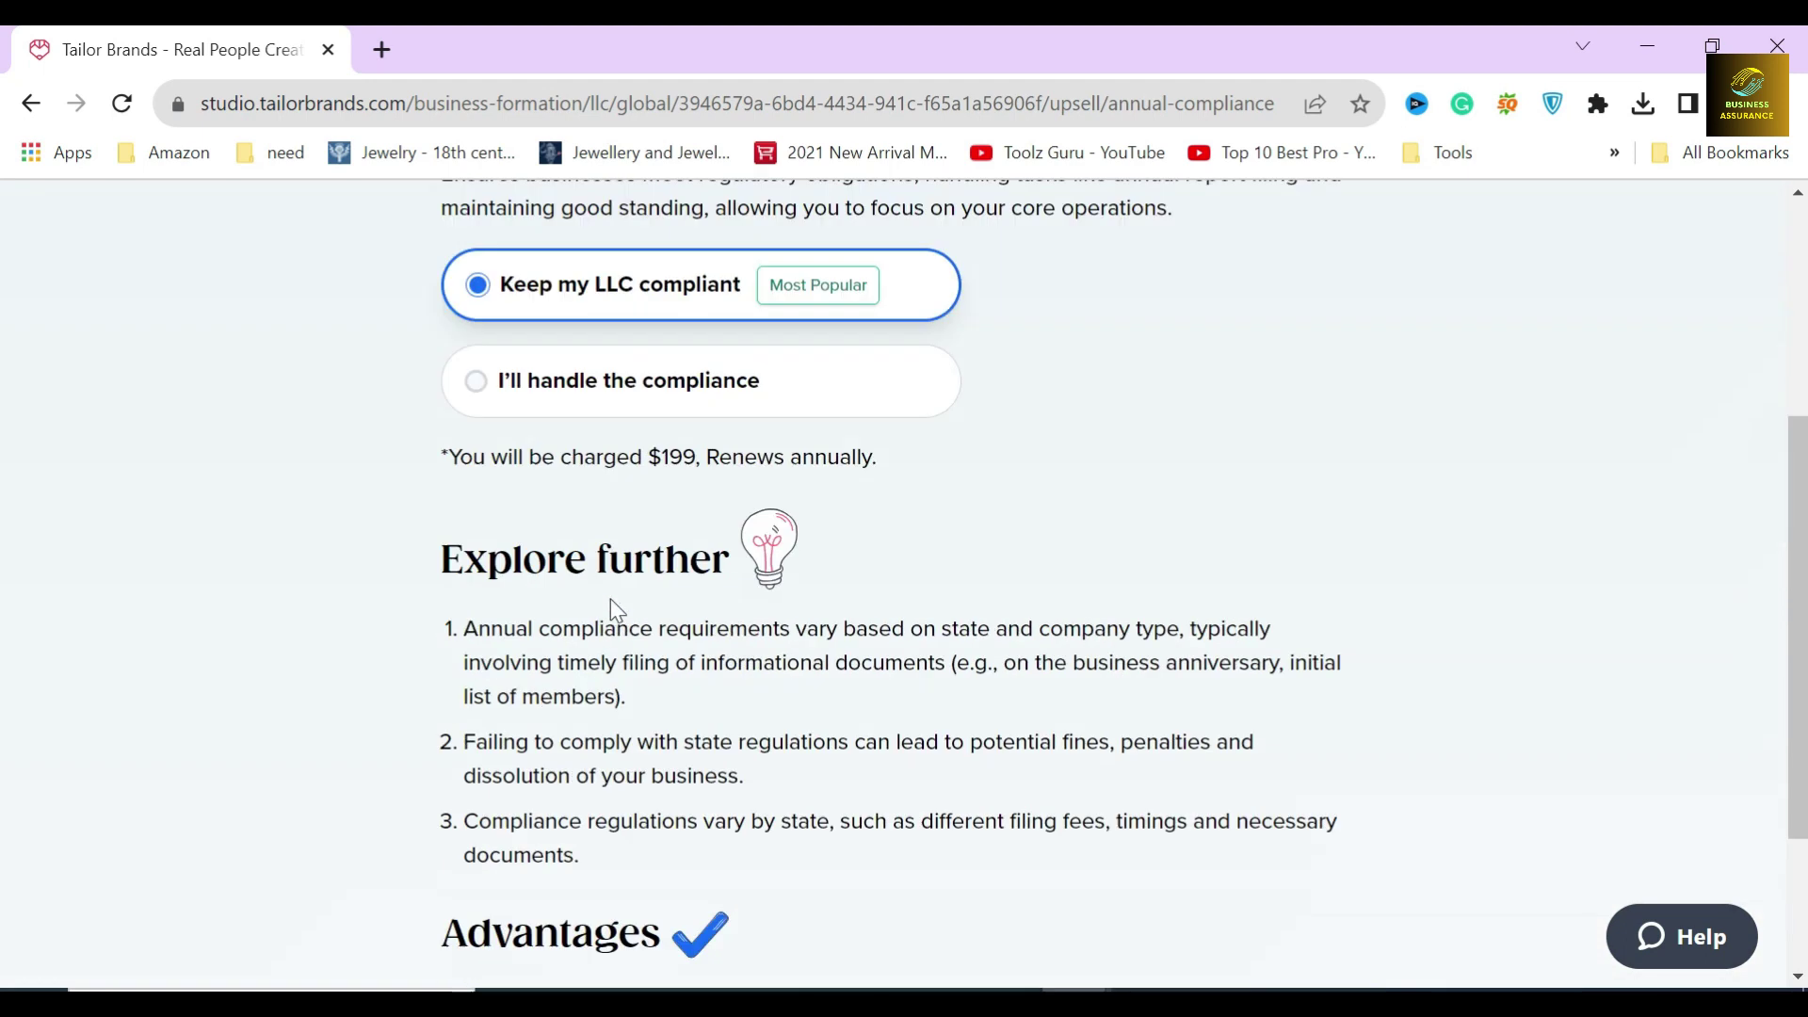
{"action": "left_click", "coordinate": [643, 421]}
{"action": "scroll", "coordinate": [836, 570], "scroll_direction": "down", "scroll_amount": 4}
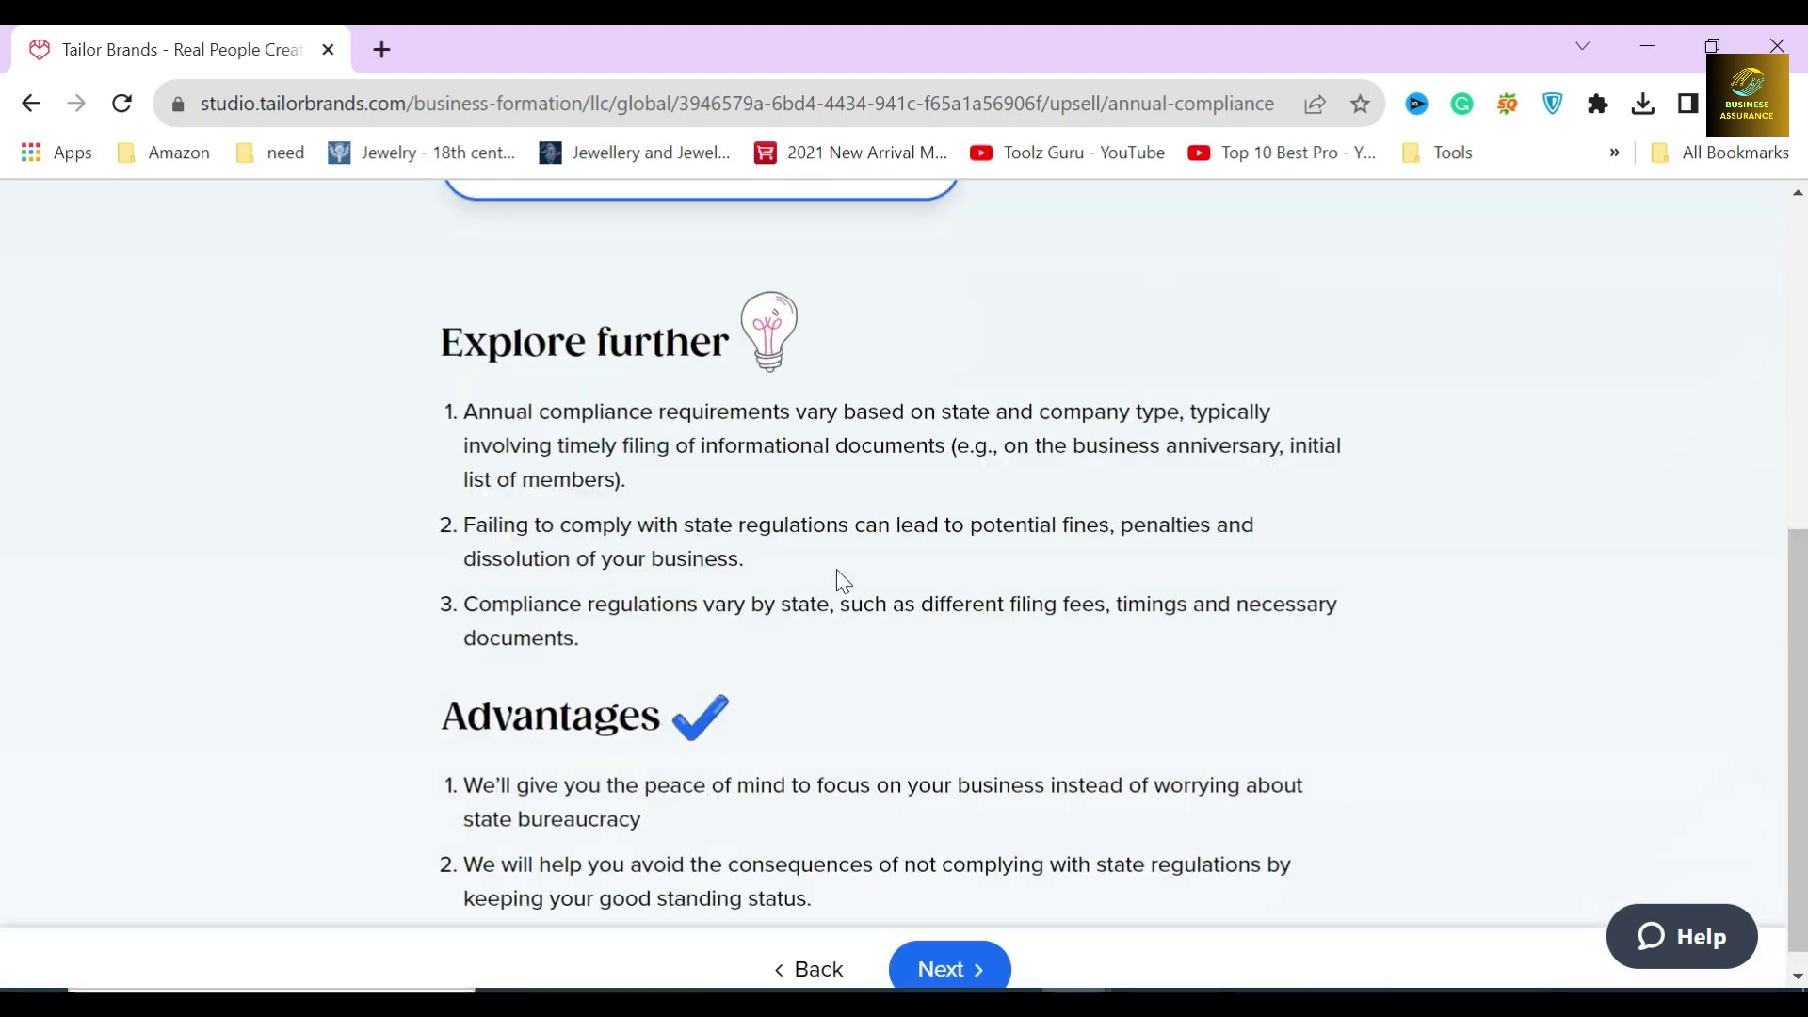
{"action": "left_click", "coordinate": [949, 946]}
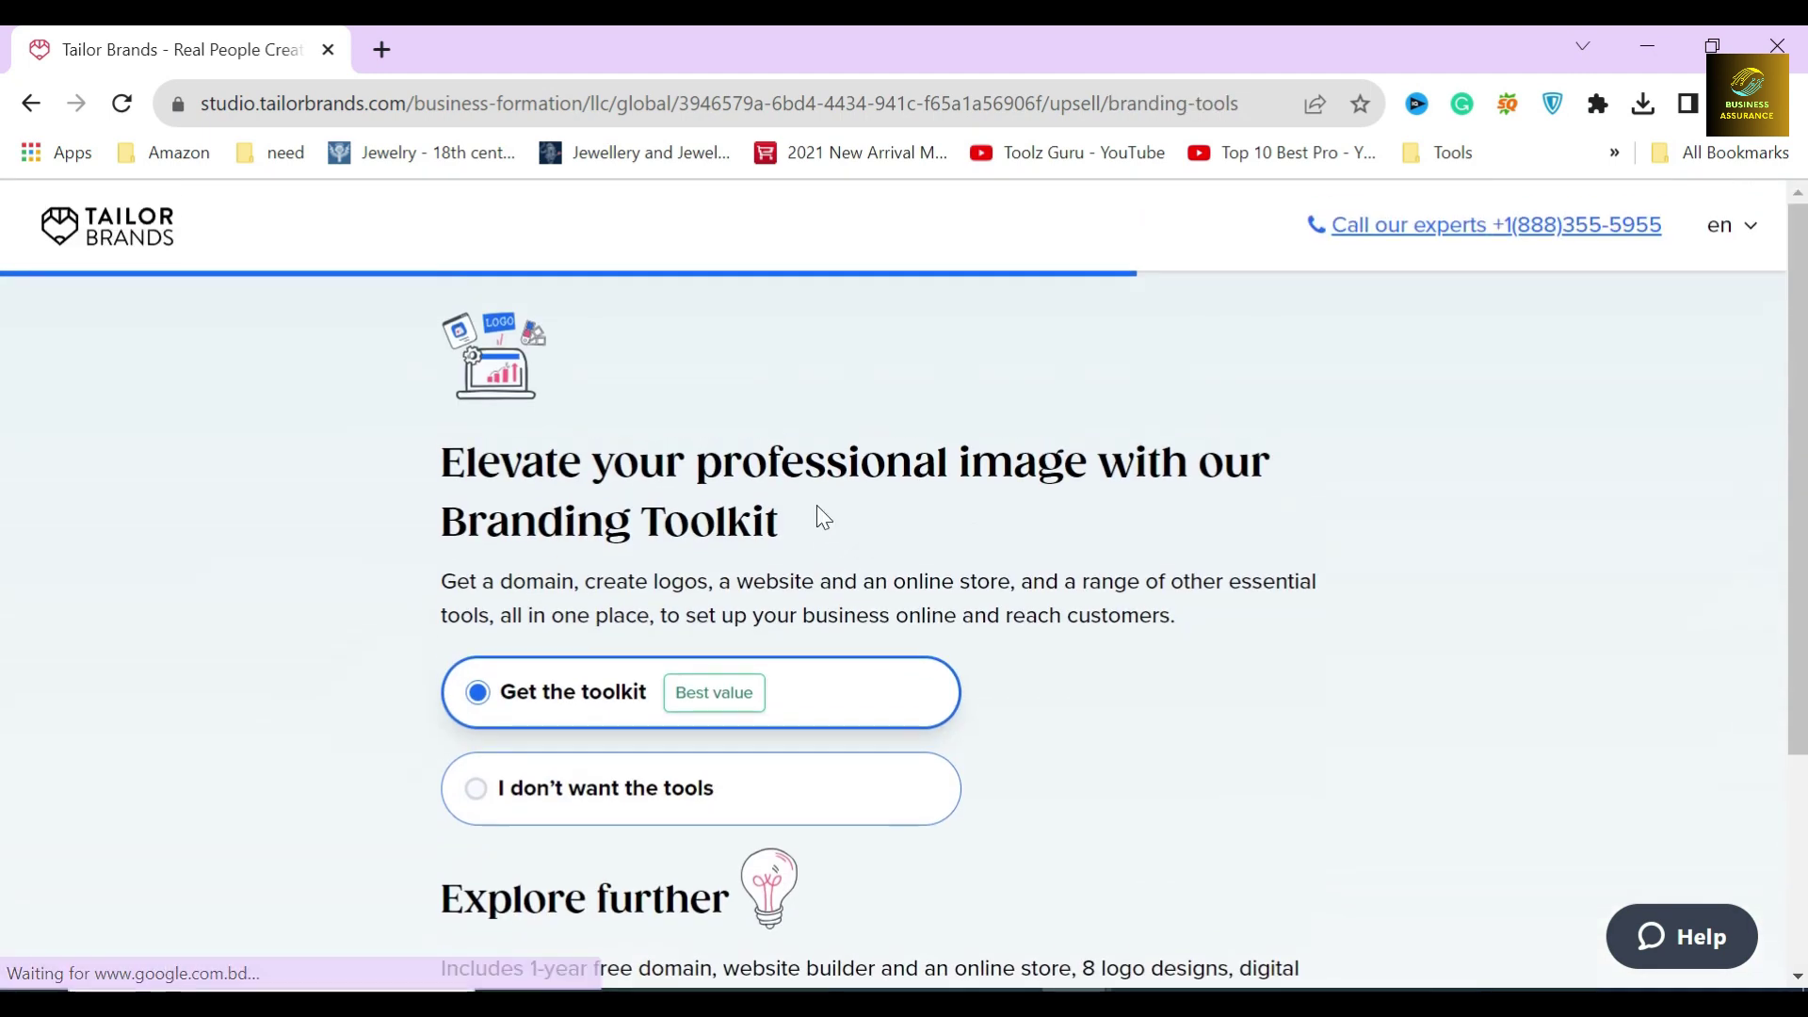
Highlight the Branding Toolkit heading and description paragraph
{"action": "left_click_drag", "start_coordinate": [440, 467], "coordinate": [784, 525]}
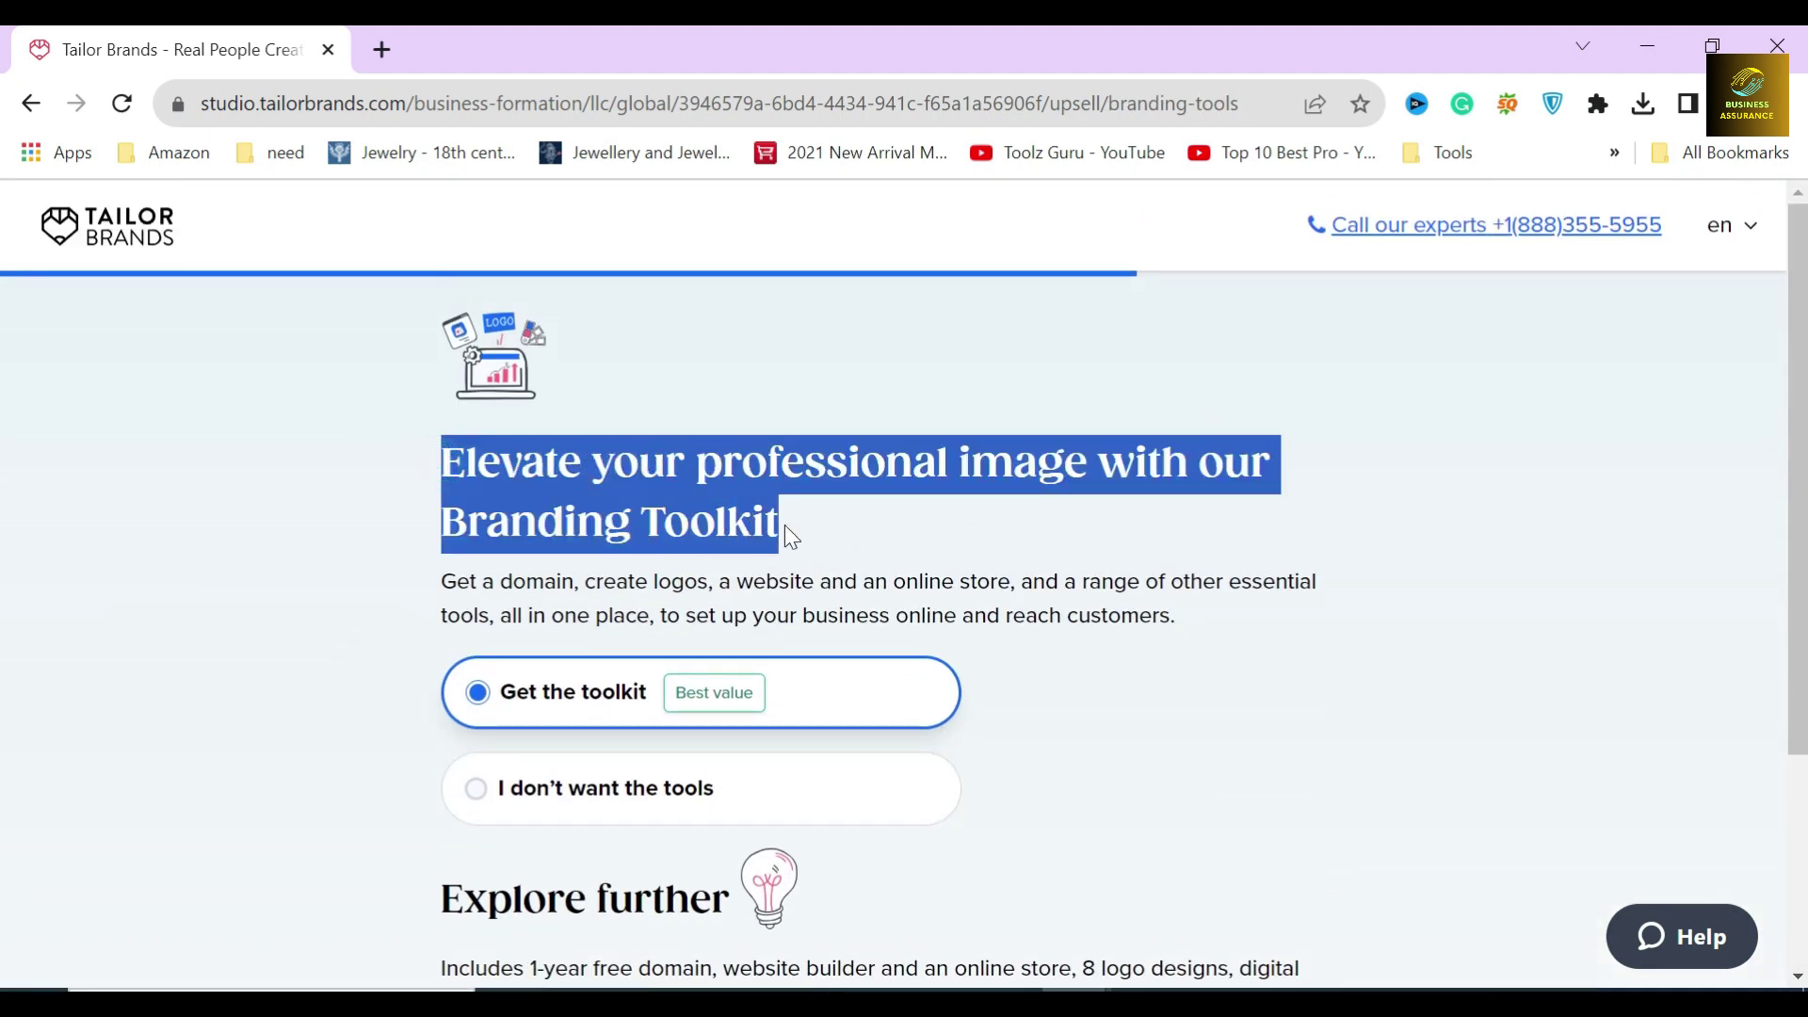
{"action": "left_click", "coordinate": [807, 528]}
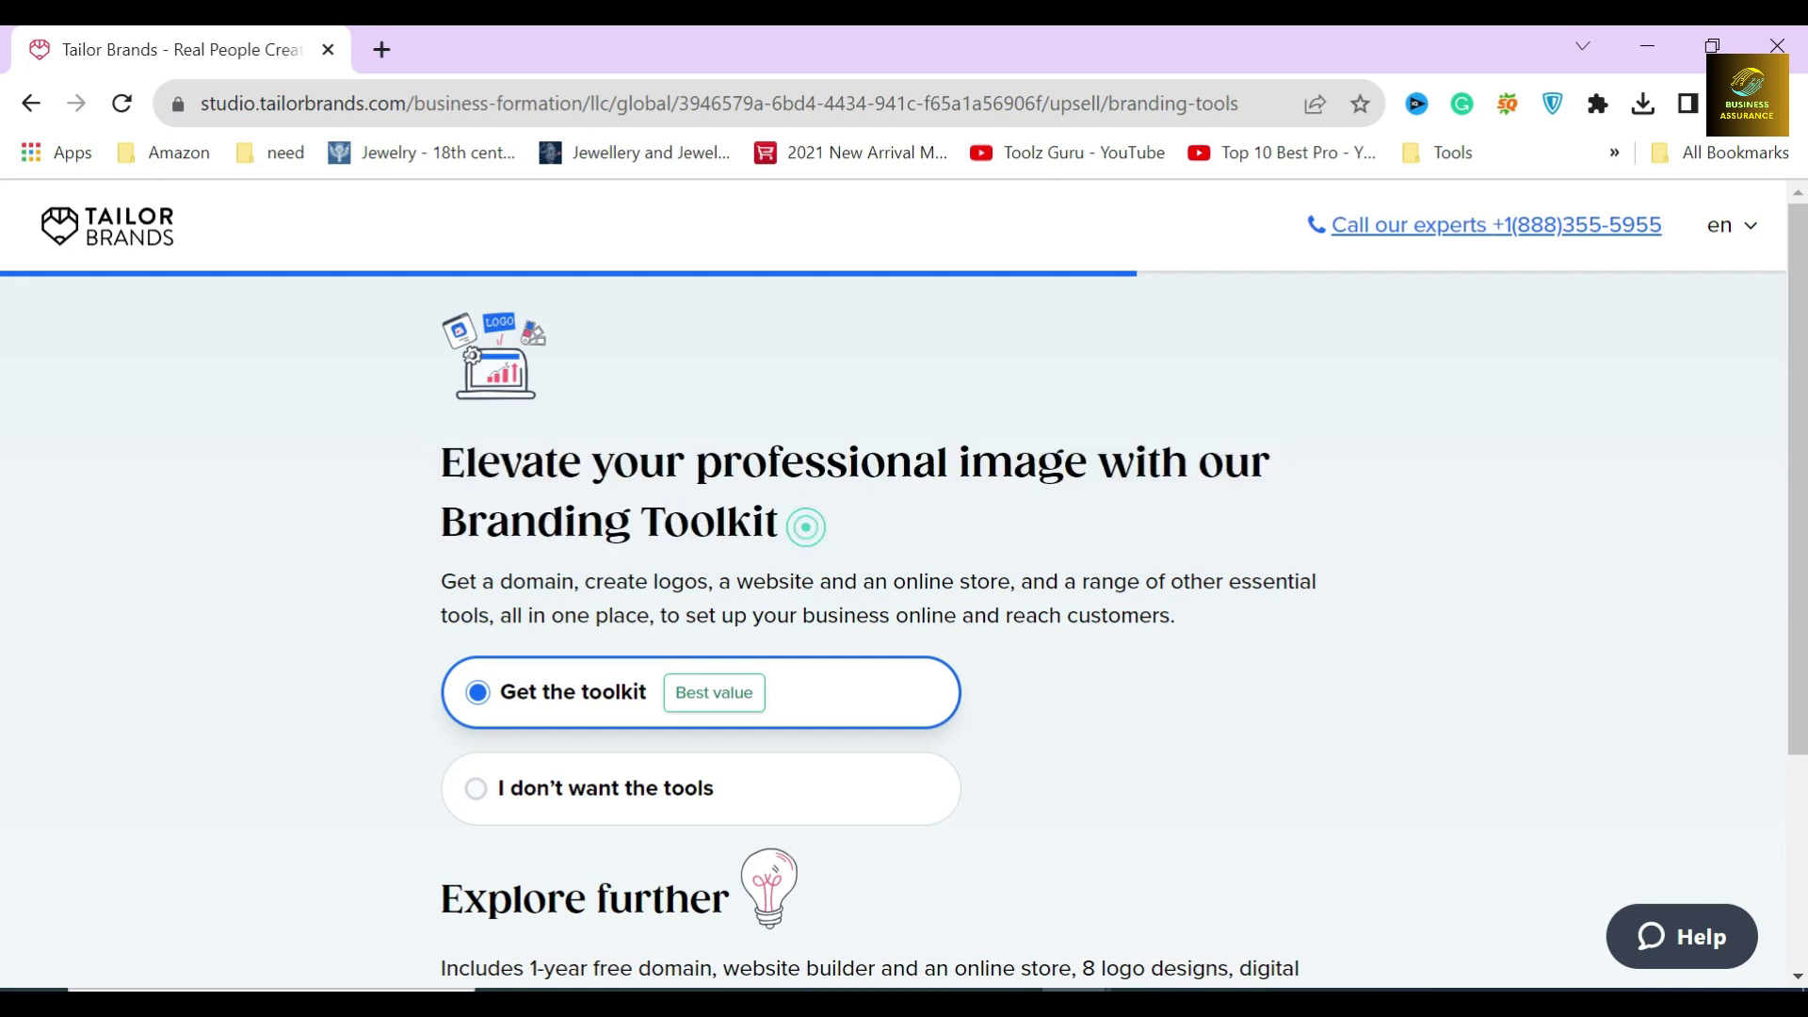
{"action": "mouse_move", "coordinate": [435, 579]}
{"action": "left_mouse_down"}
{"action": "mouse_move", "coordinate": [1102, 617]}
{"action": "mouse_move", "coordinate": [1199, 640]}
{"action": "left_mouse_up"}
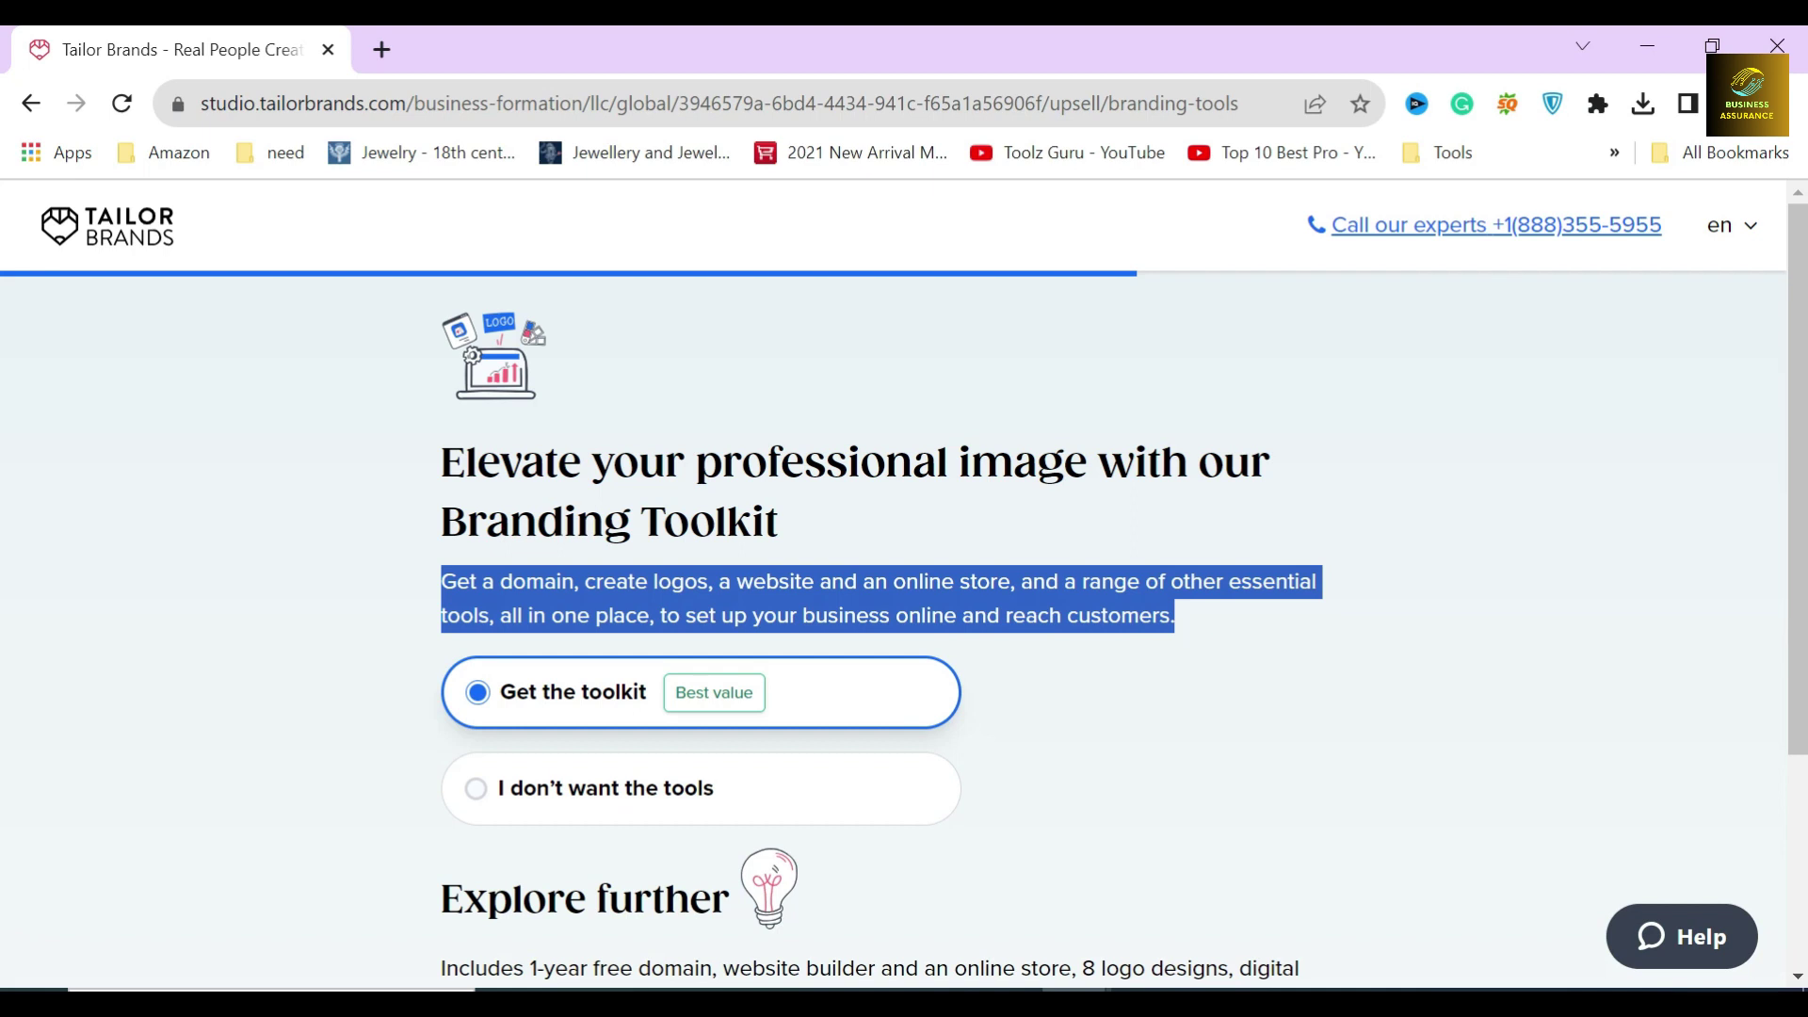
{"action": "scroll", "coordinate": [1030, 547], "scroll_direction": "down", "scroll_amount": 2}
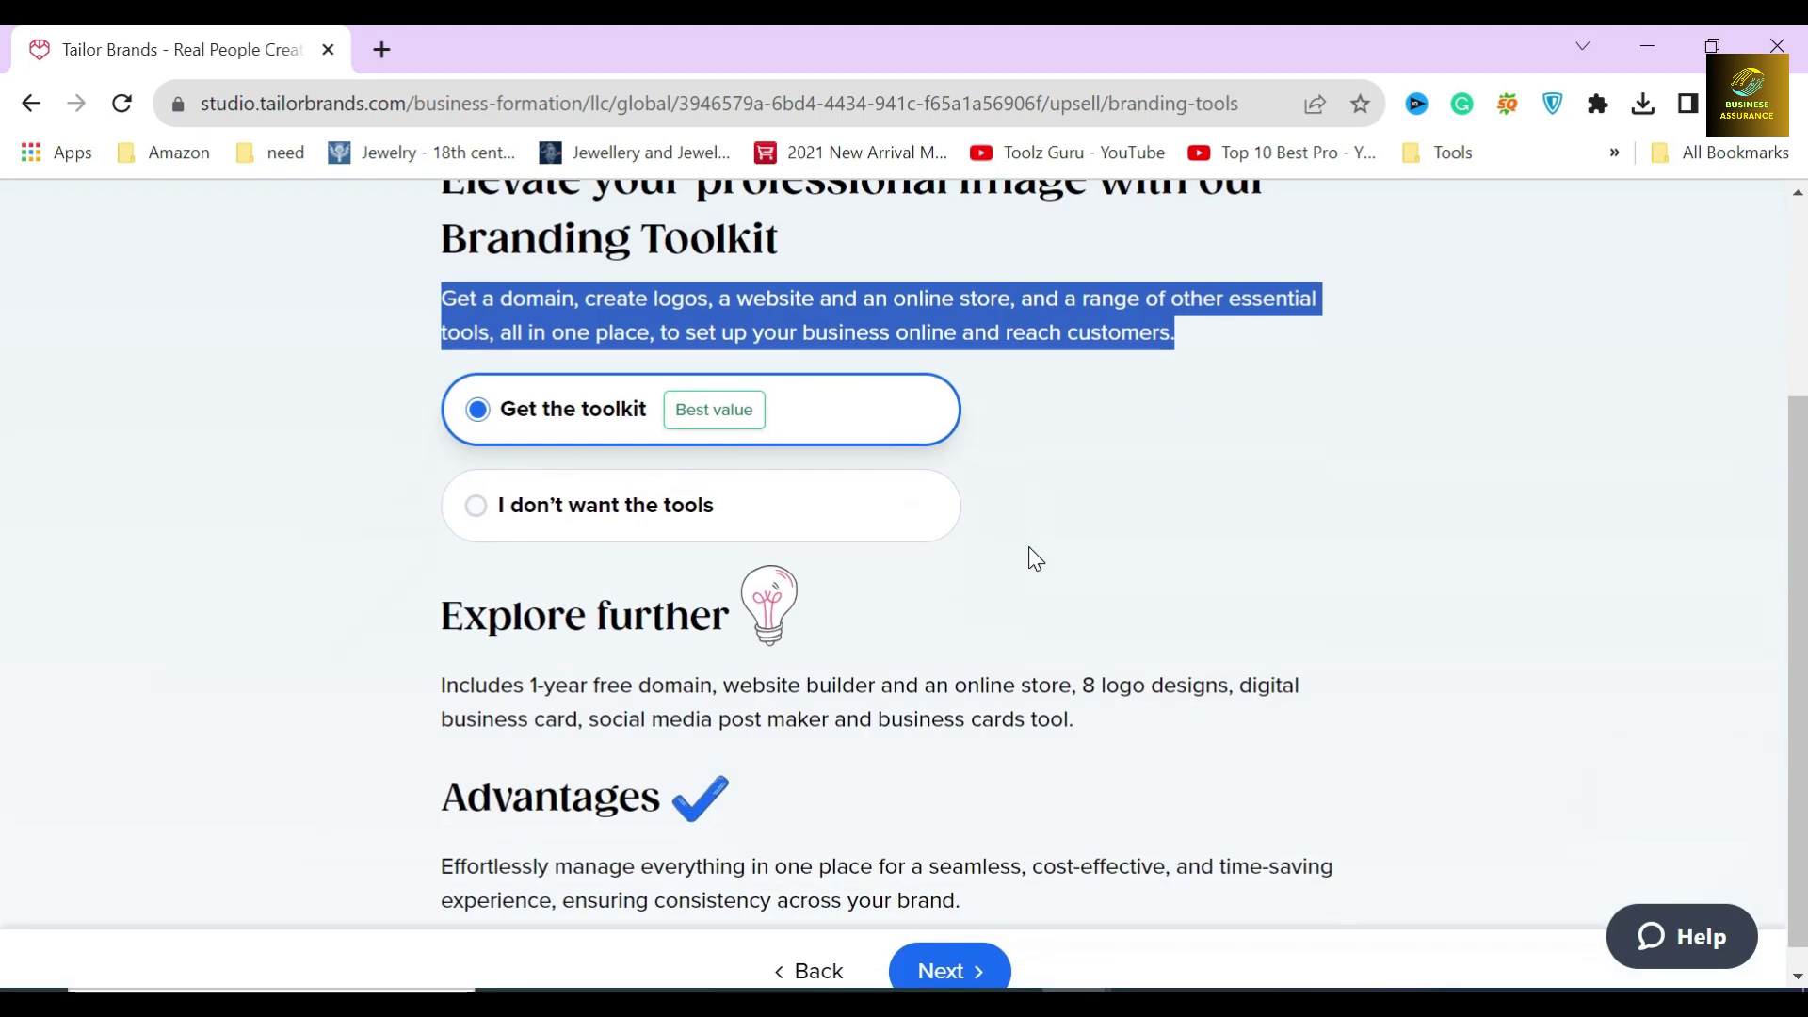
{"action": "left_click", "coordinate": [422, 411]}
Decline the Branding Toolkit with 'I don't want the tools' and continue
{"action": "left_click", "coordinate": [425, 501]}
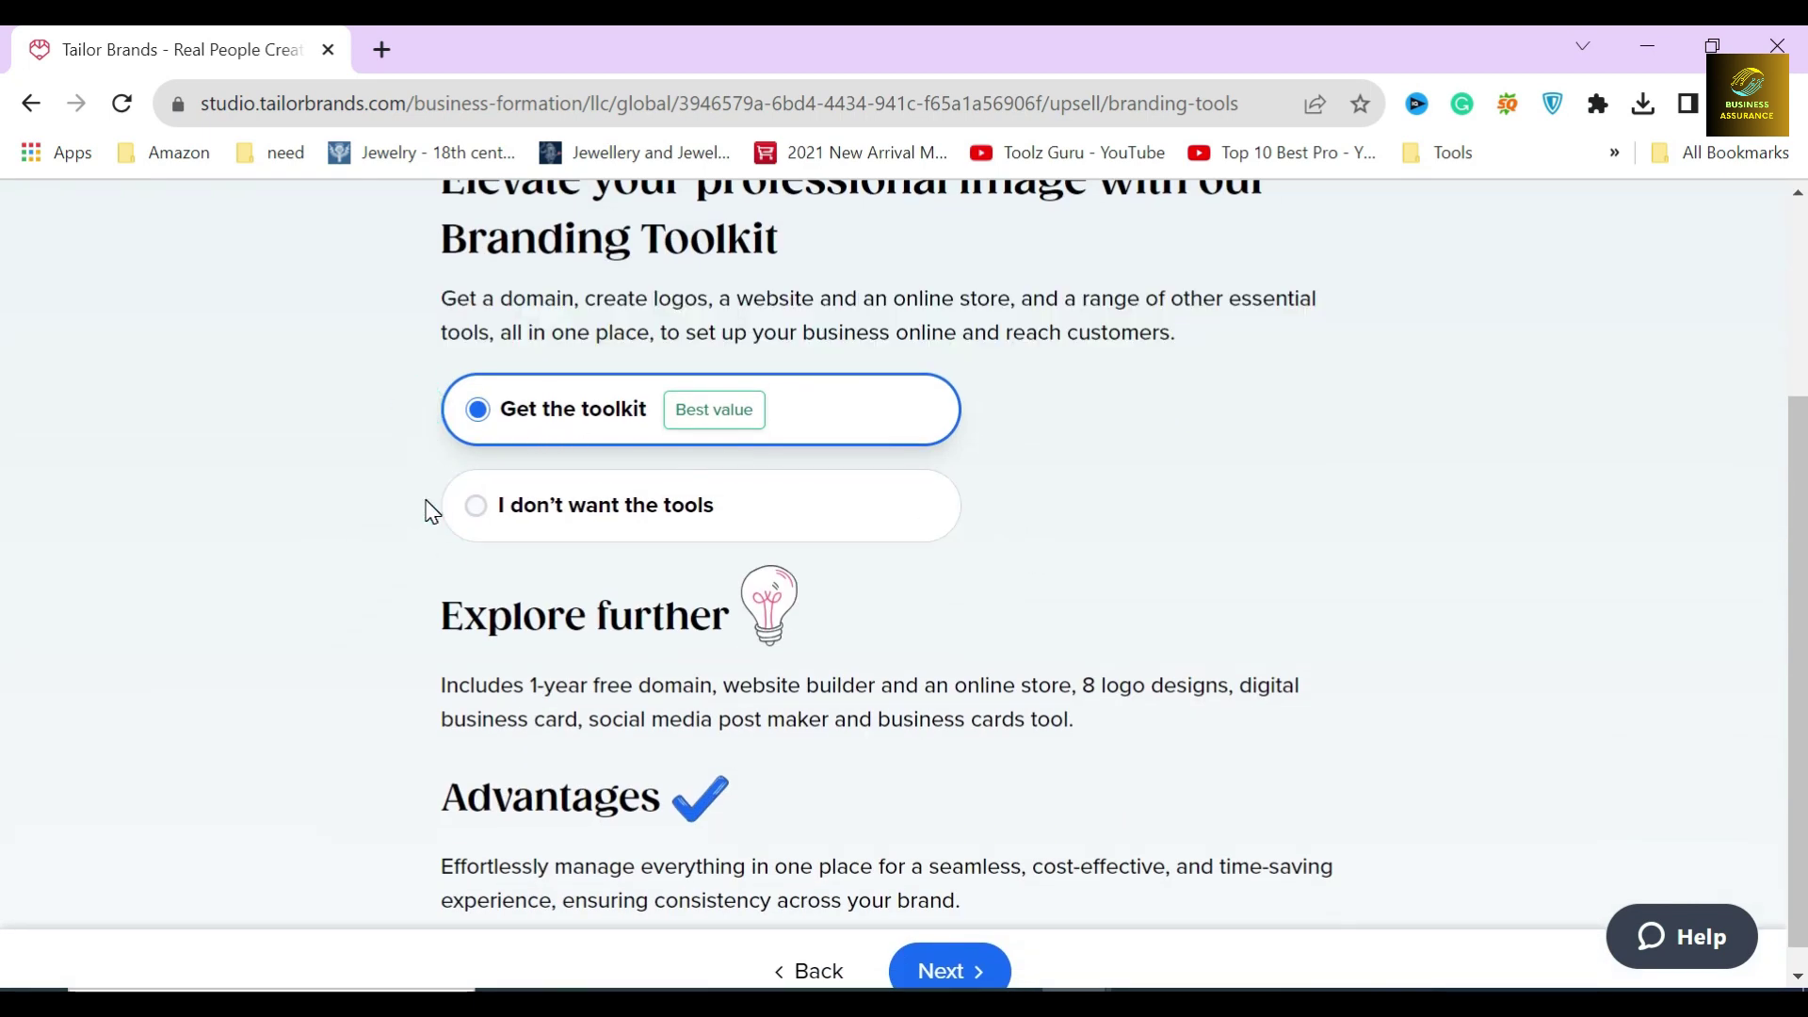
{"action": "scroll", "coordinate": [430, 511], "scroll_direction": "down", "scroll_amount": 1}
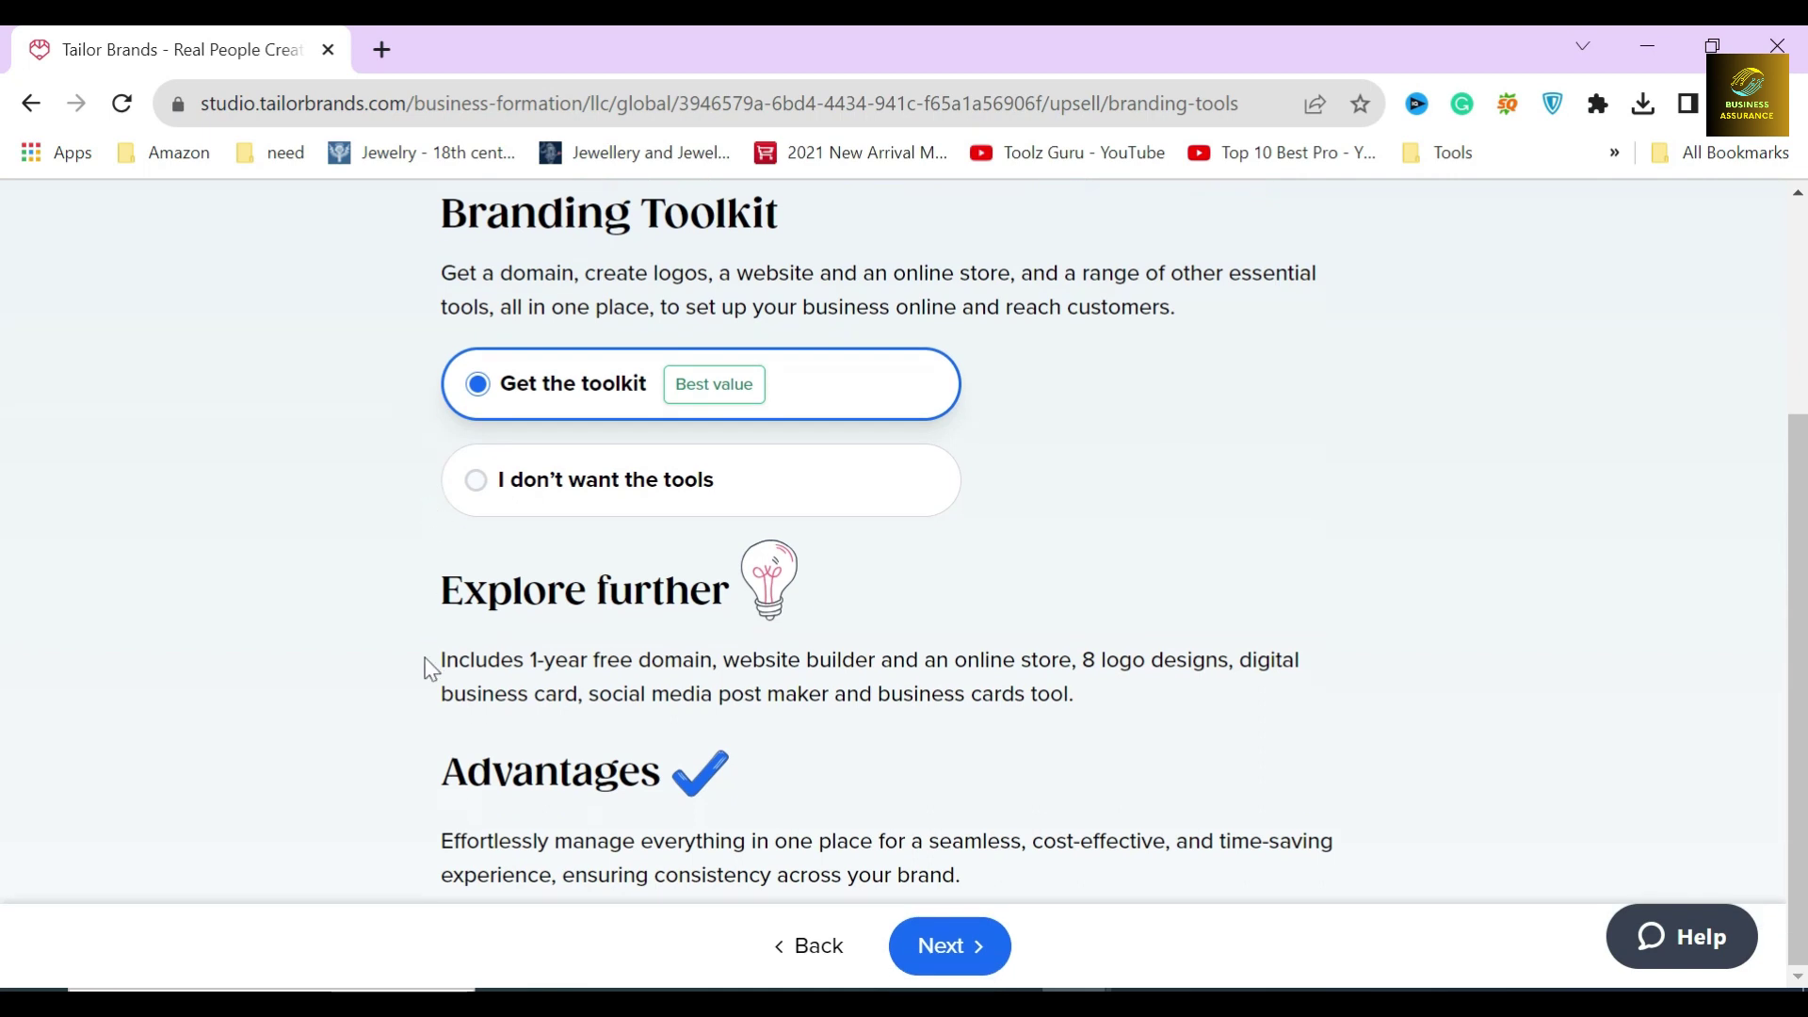
{"action": "mouse_move", "coordinate": [432, 658]}
{"action": "left_mouse_down"}
{"action": "mouse_move", "coordinate": [717, 662]}
{"action": "mouse_move", "coordinate": [1102, 702]}
{"action": "left_mouse_up"}
{"action": "left_click", "coordinate": [1074, 698]}
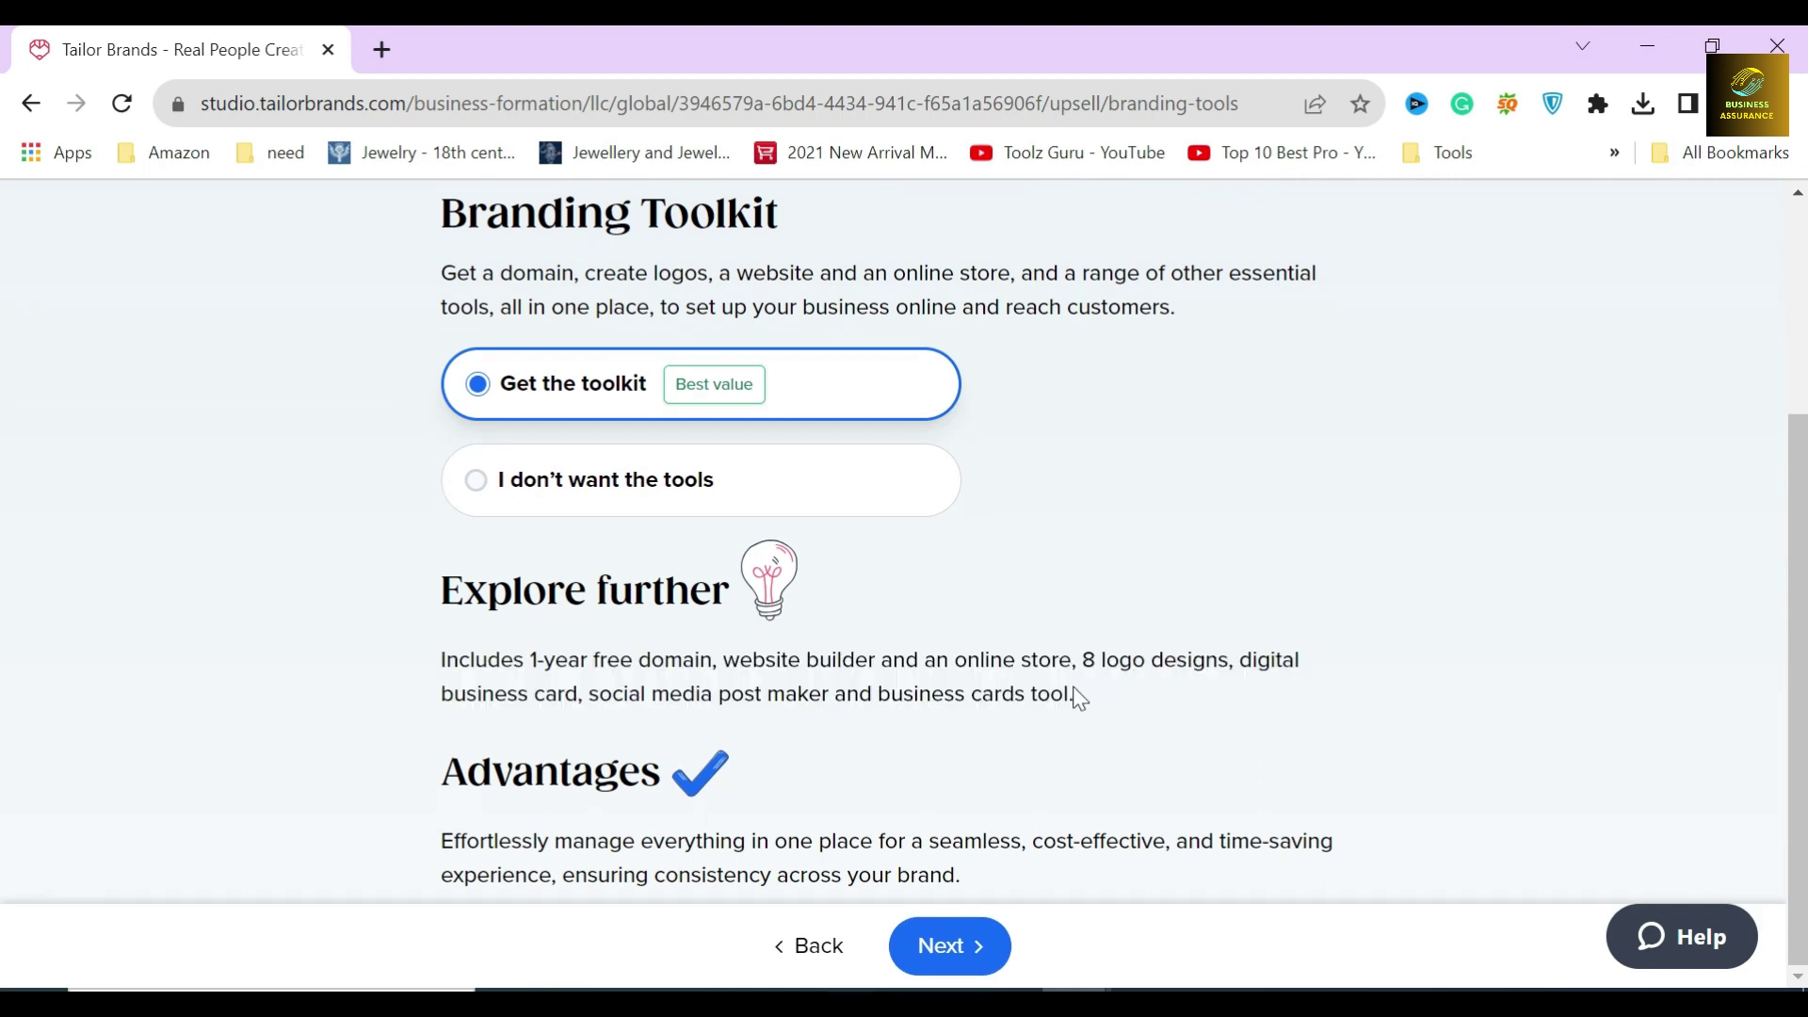
{"action": "left_click", "coordinate": [651, 497]}
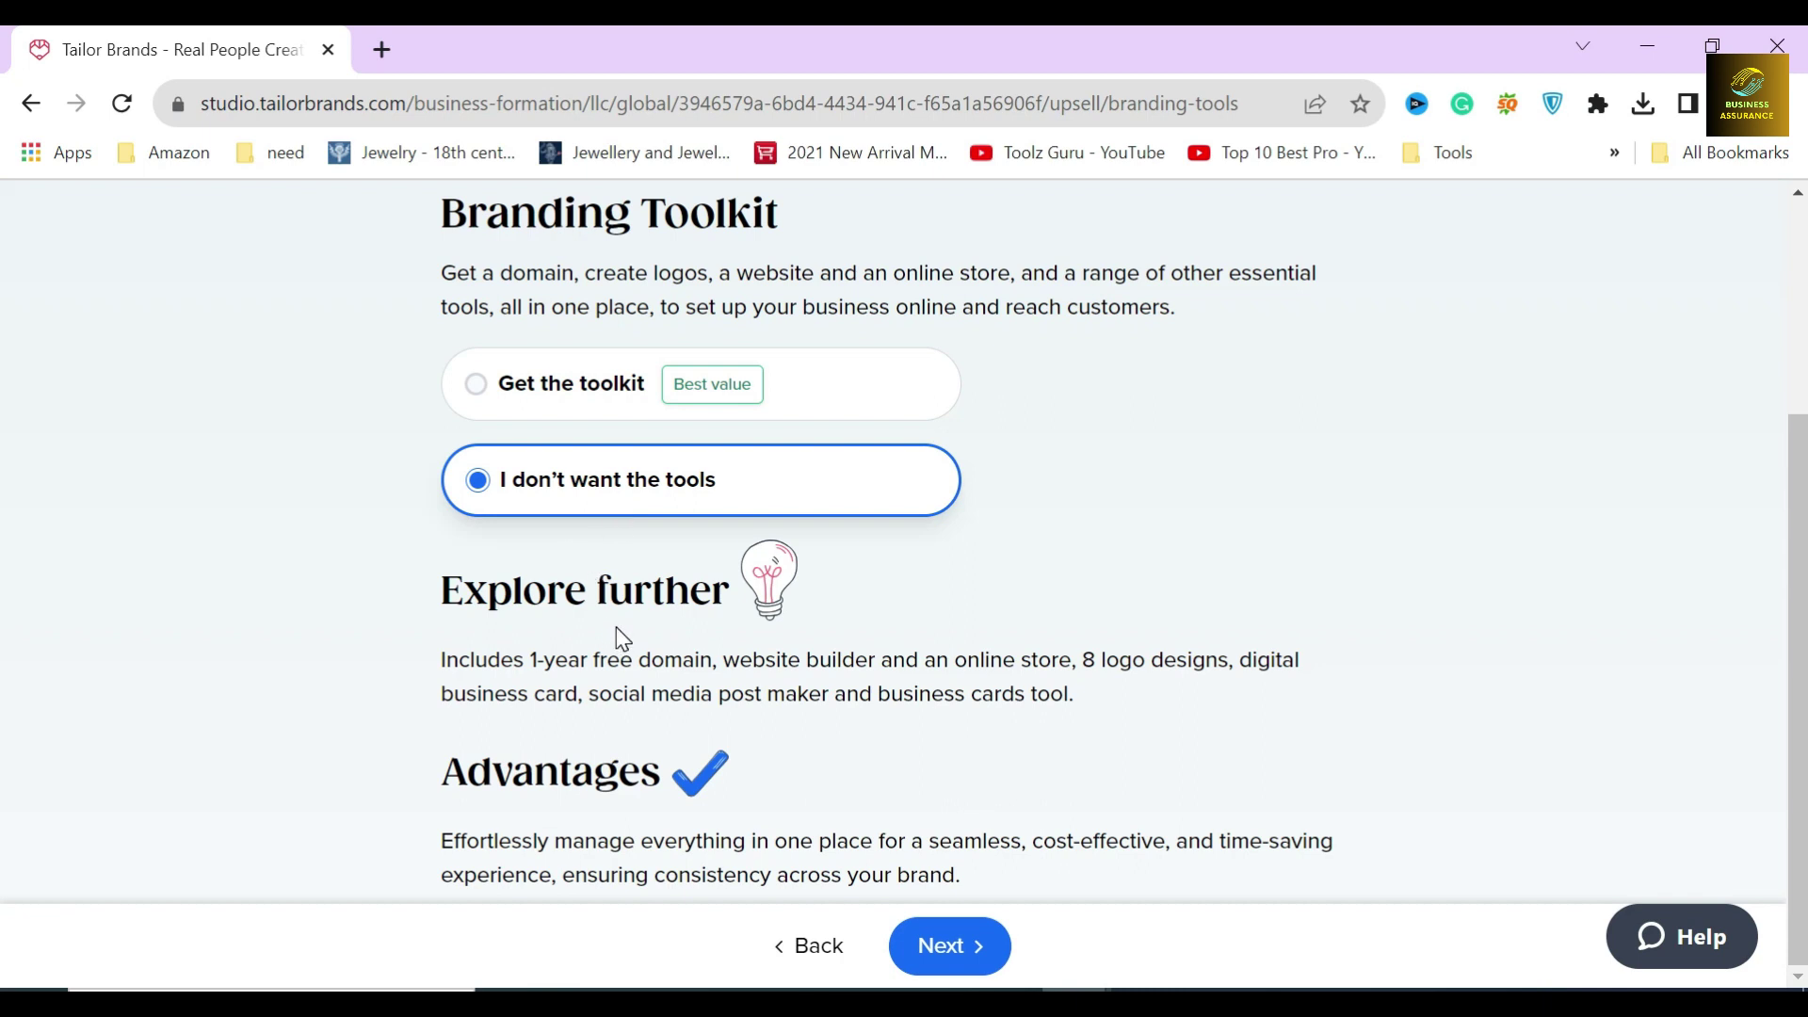
{"action": "scroll", "coordinate": [1143, 584], "scroll_direction": "up", "scroll_amount": 1}
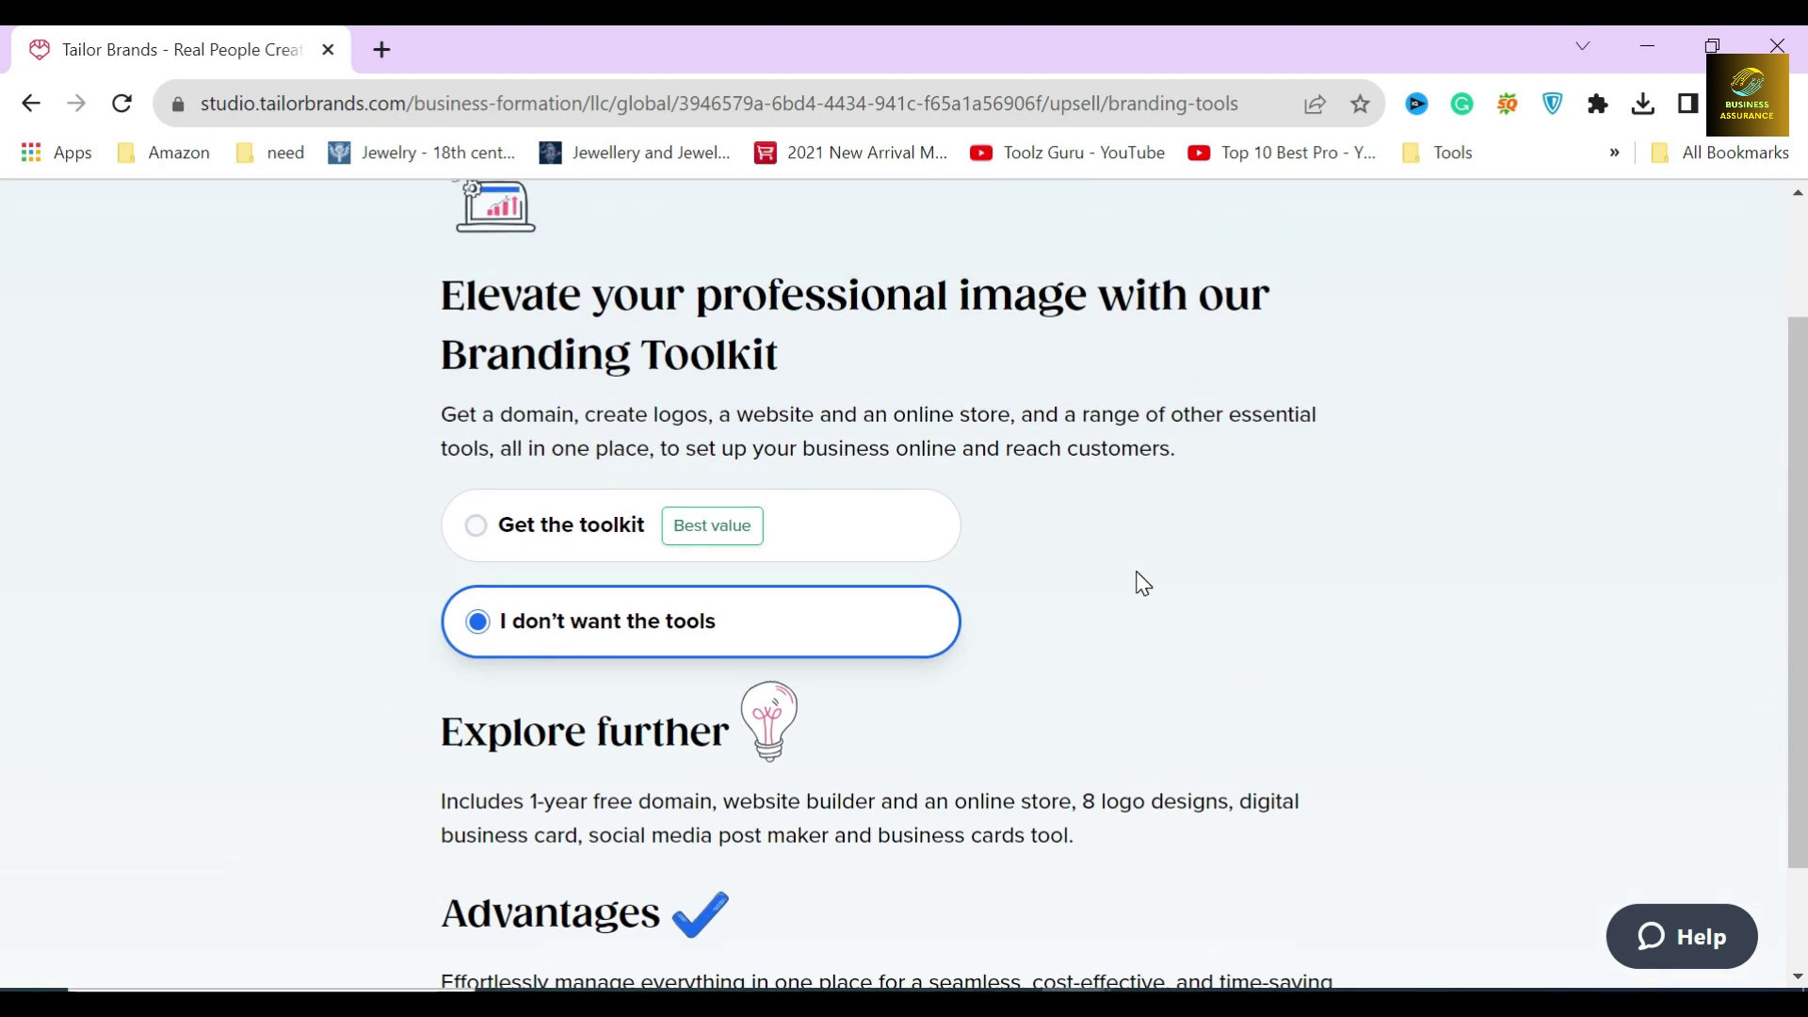
{"action": "scroll", "coordinate": [1142, 582], "scroll_direction": "down", "scroll_amount": 1}
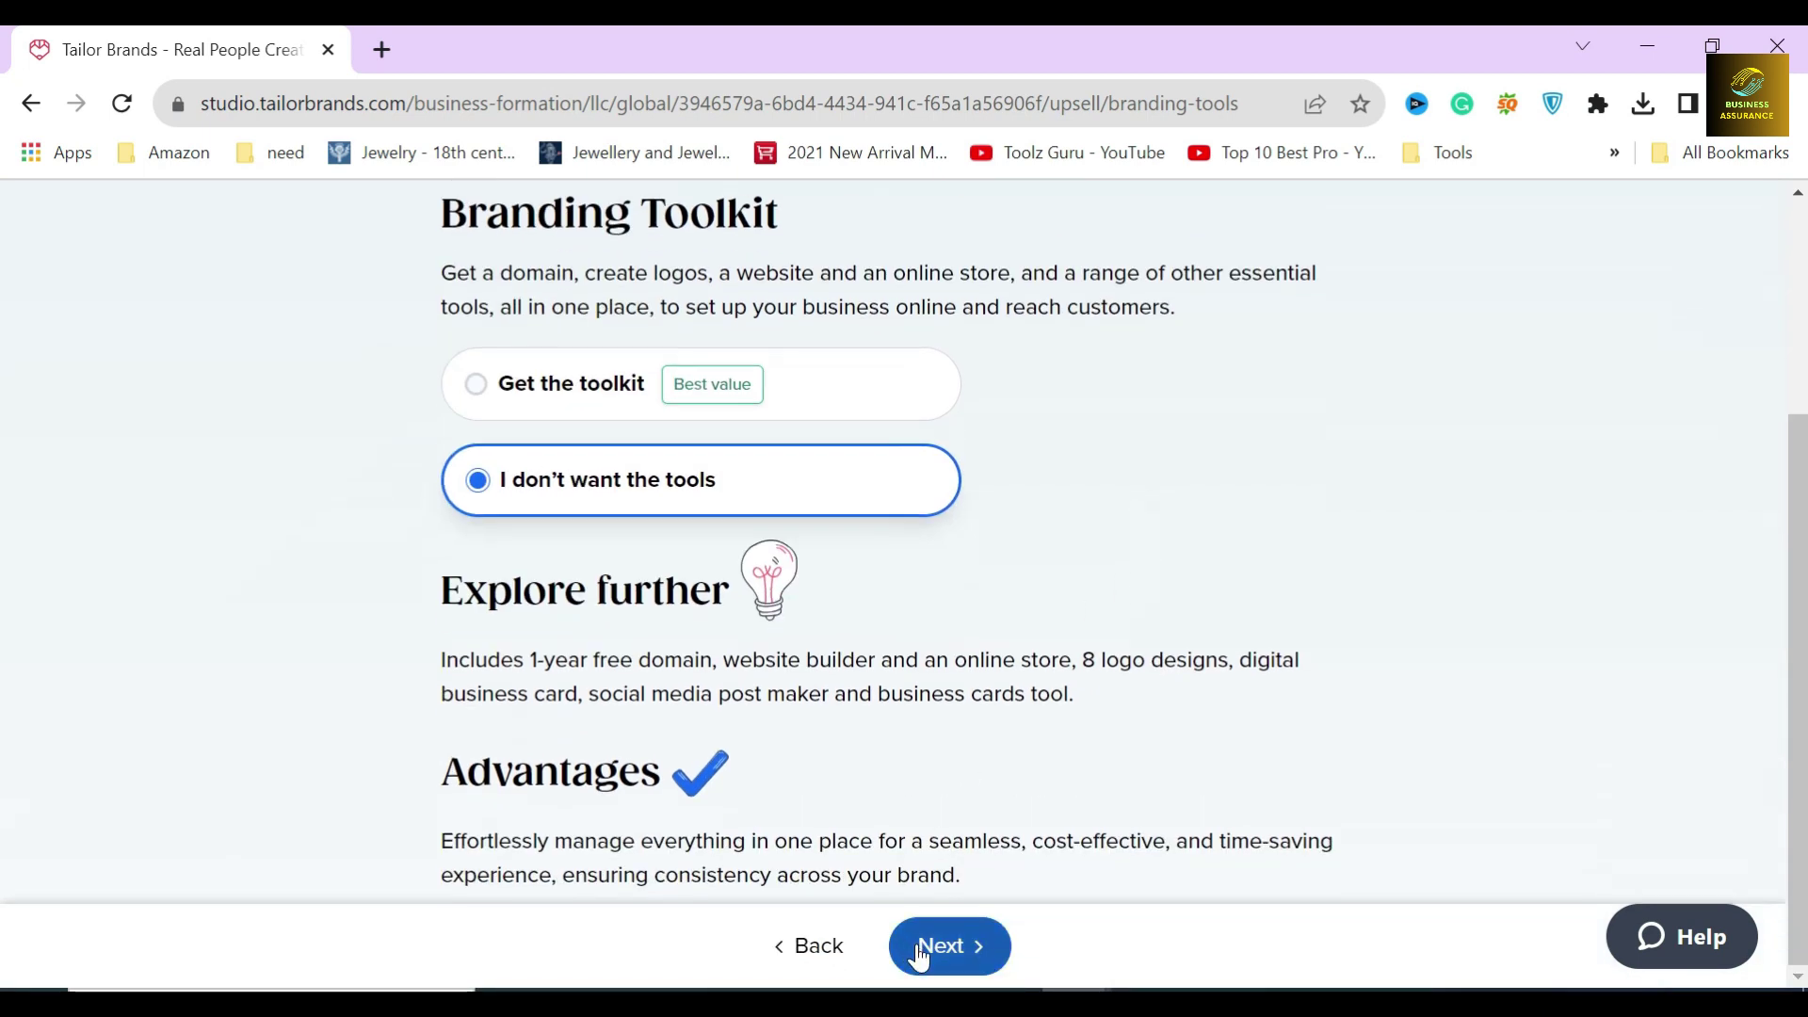
{"action": "left_click", "coordinate": [949, 944]}
{"action": "scroll", "coordinate": [704, 641], "scroll_direction": "up", "scroll_amount": 3}
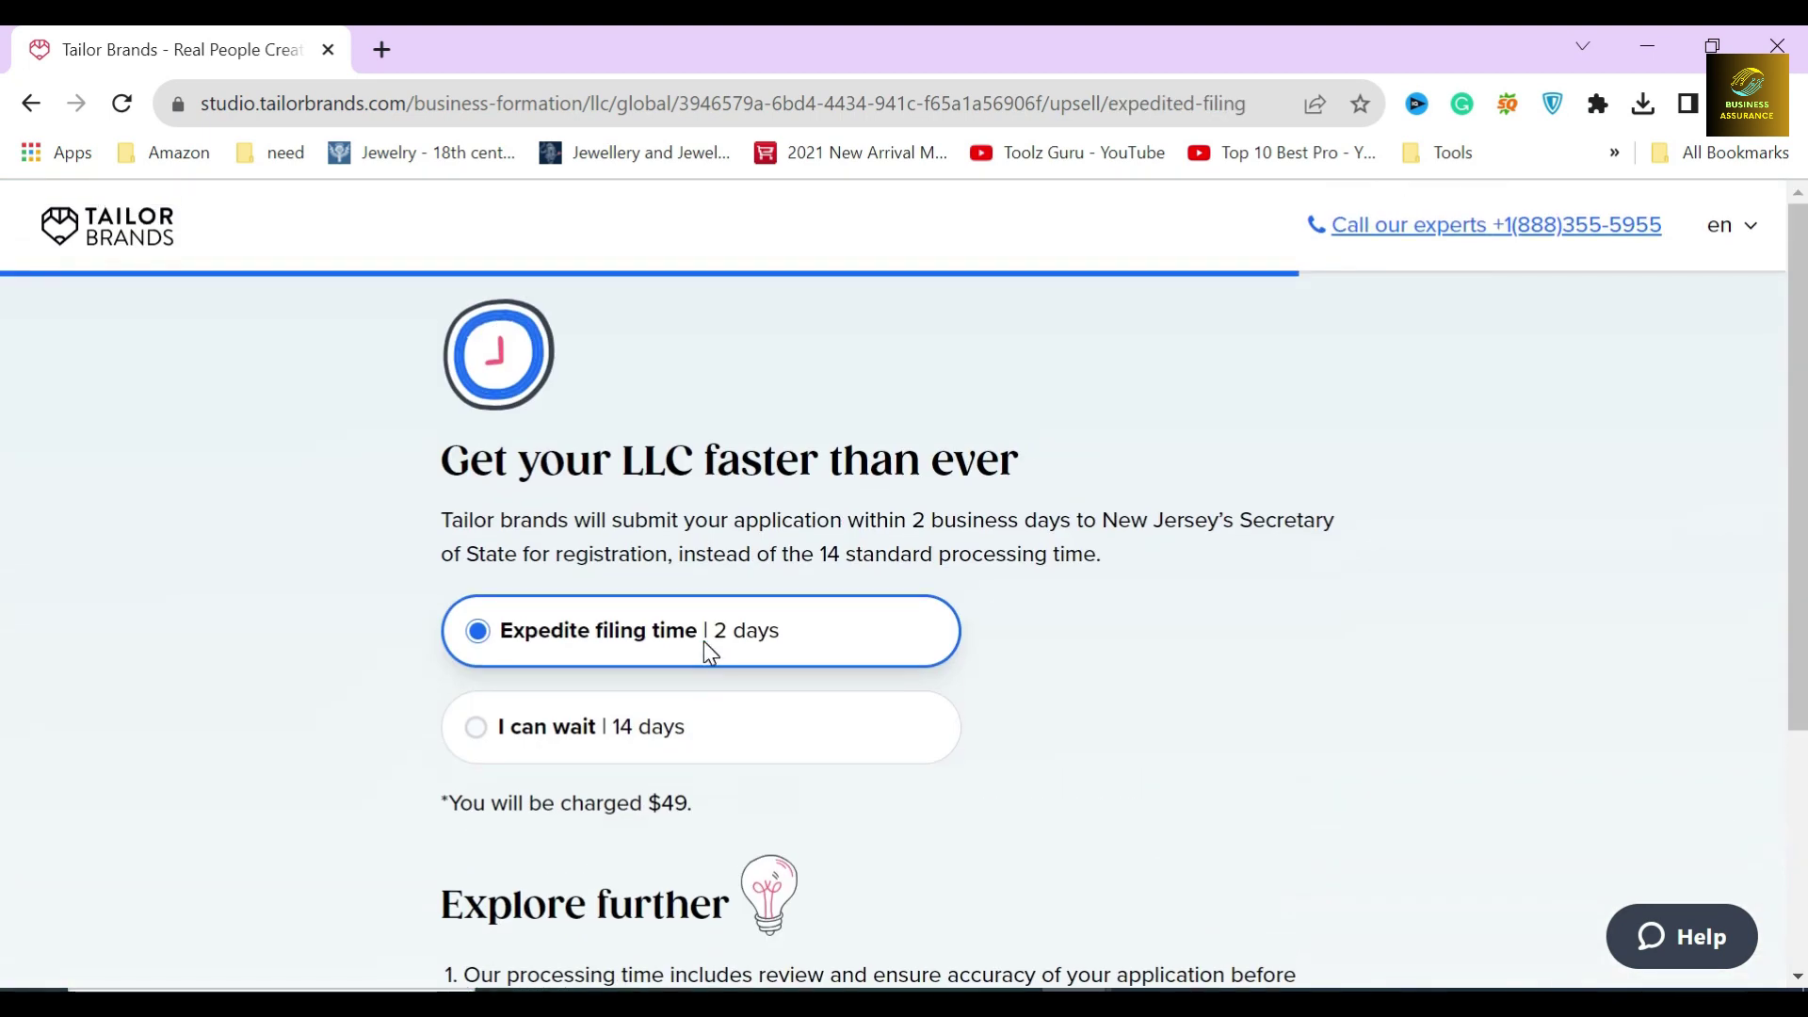
Review the expedited filing offer, then choose 'I can wait | 14 days' and continue
{"action": "left_click_drag", "start_coordinate": [441, 458], "coordinate": [1053, 468]}
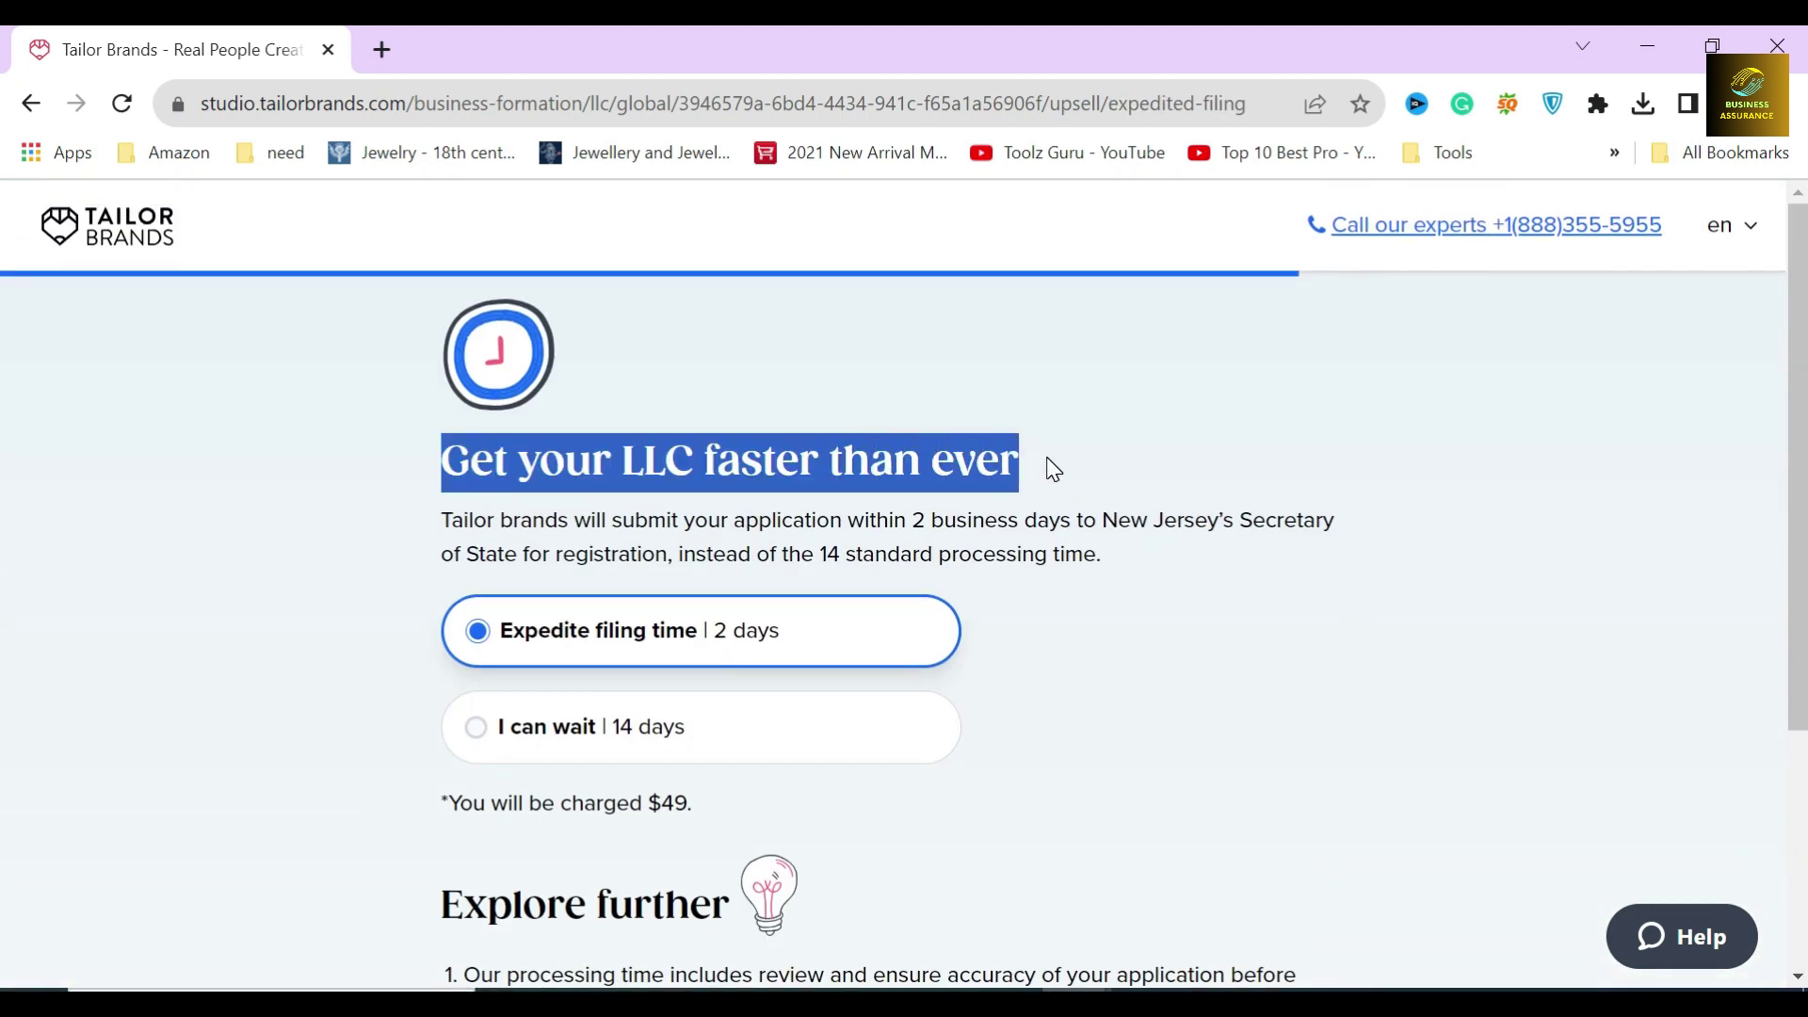
{"action": "left_click", "coordinate": [1053, 463]}
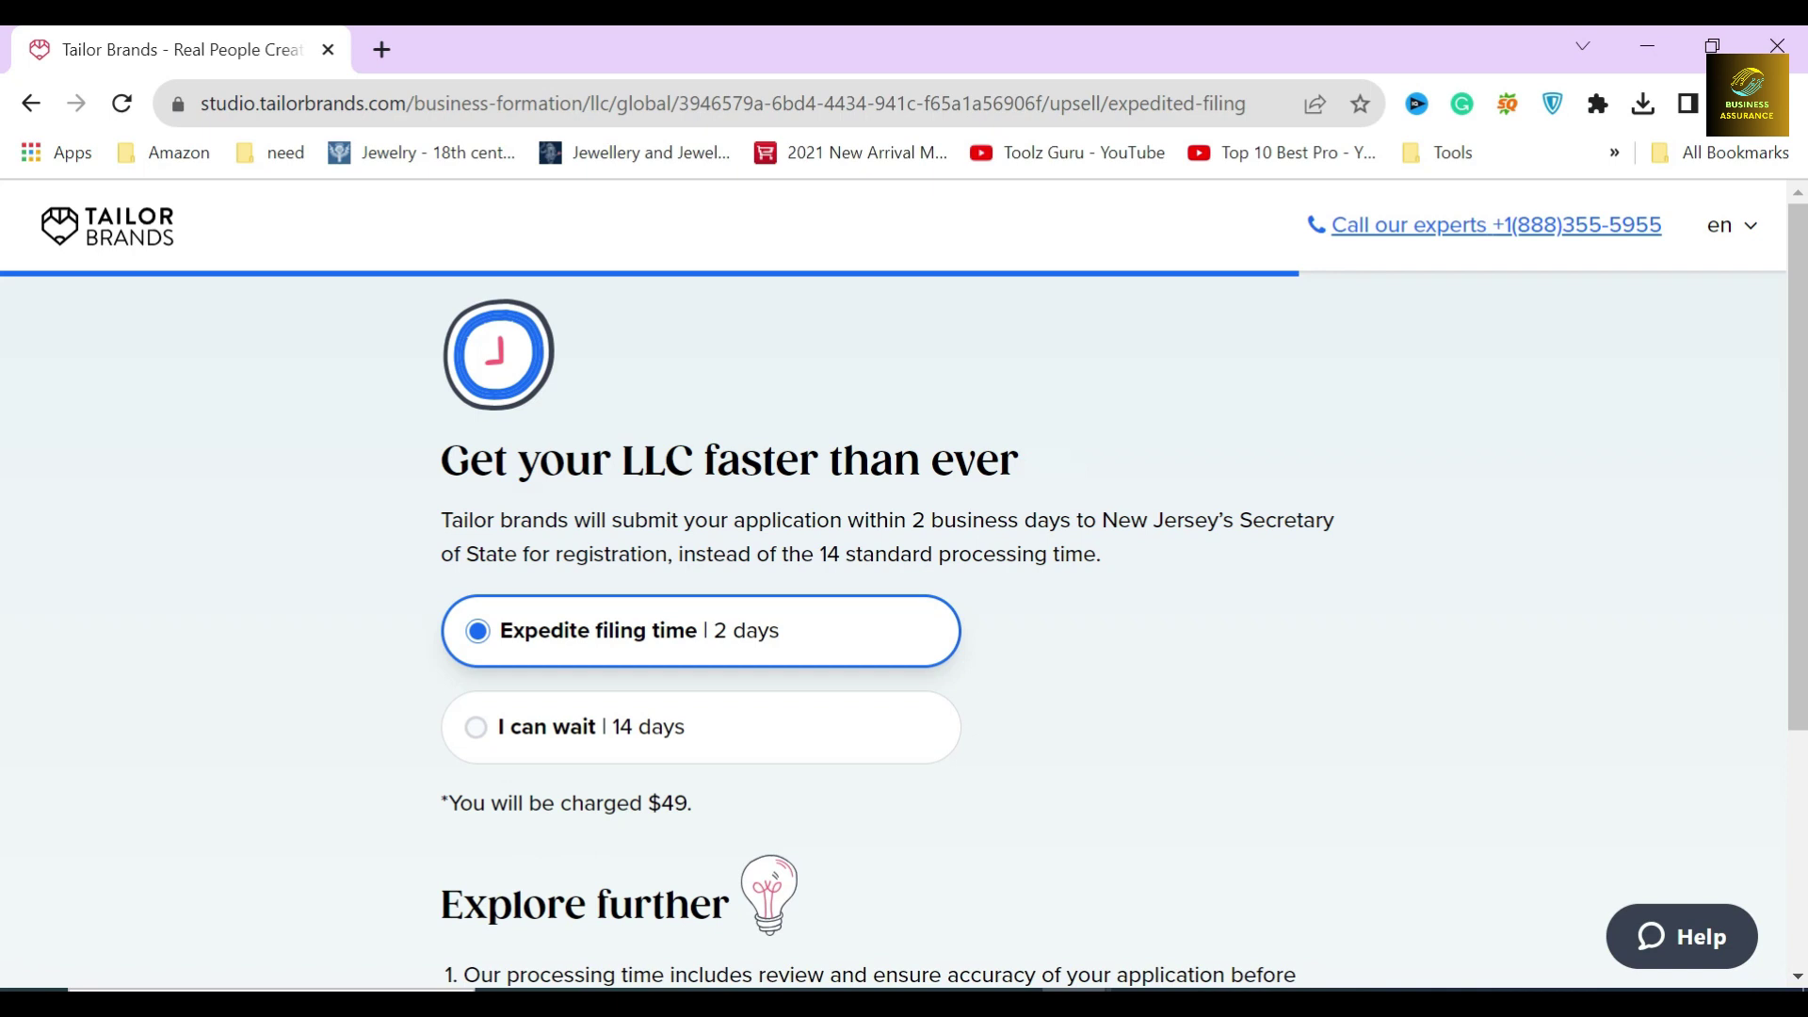
{"action": "left_click_drag", "start_coordinate": [440, 519], "coordinate": [1096, 554]}
{"action": "left_click", "coordinate": [1127, 582]}
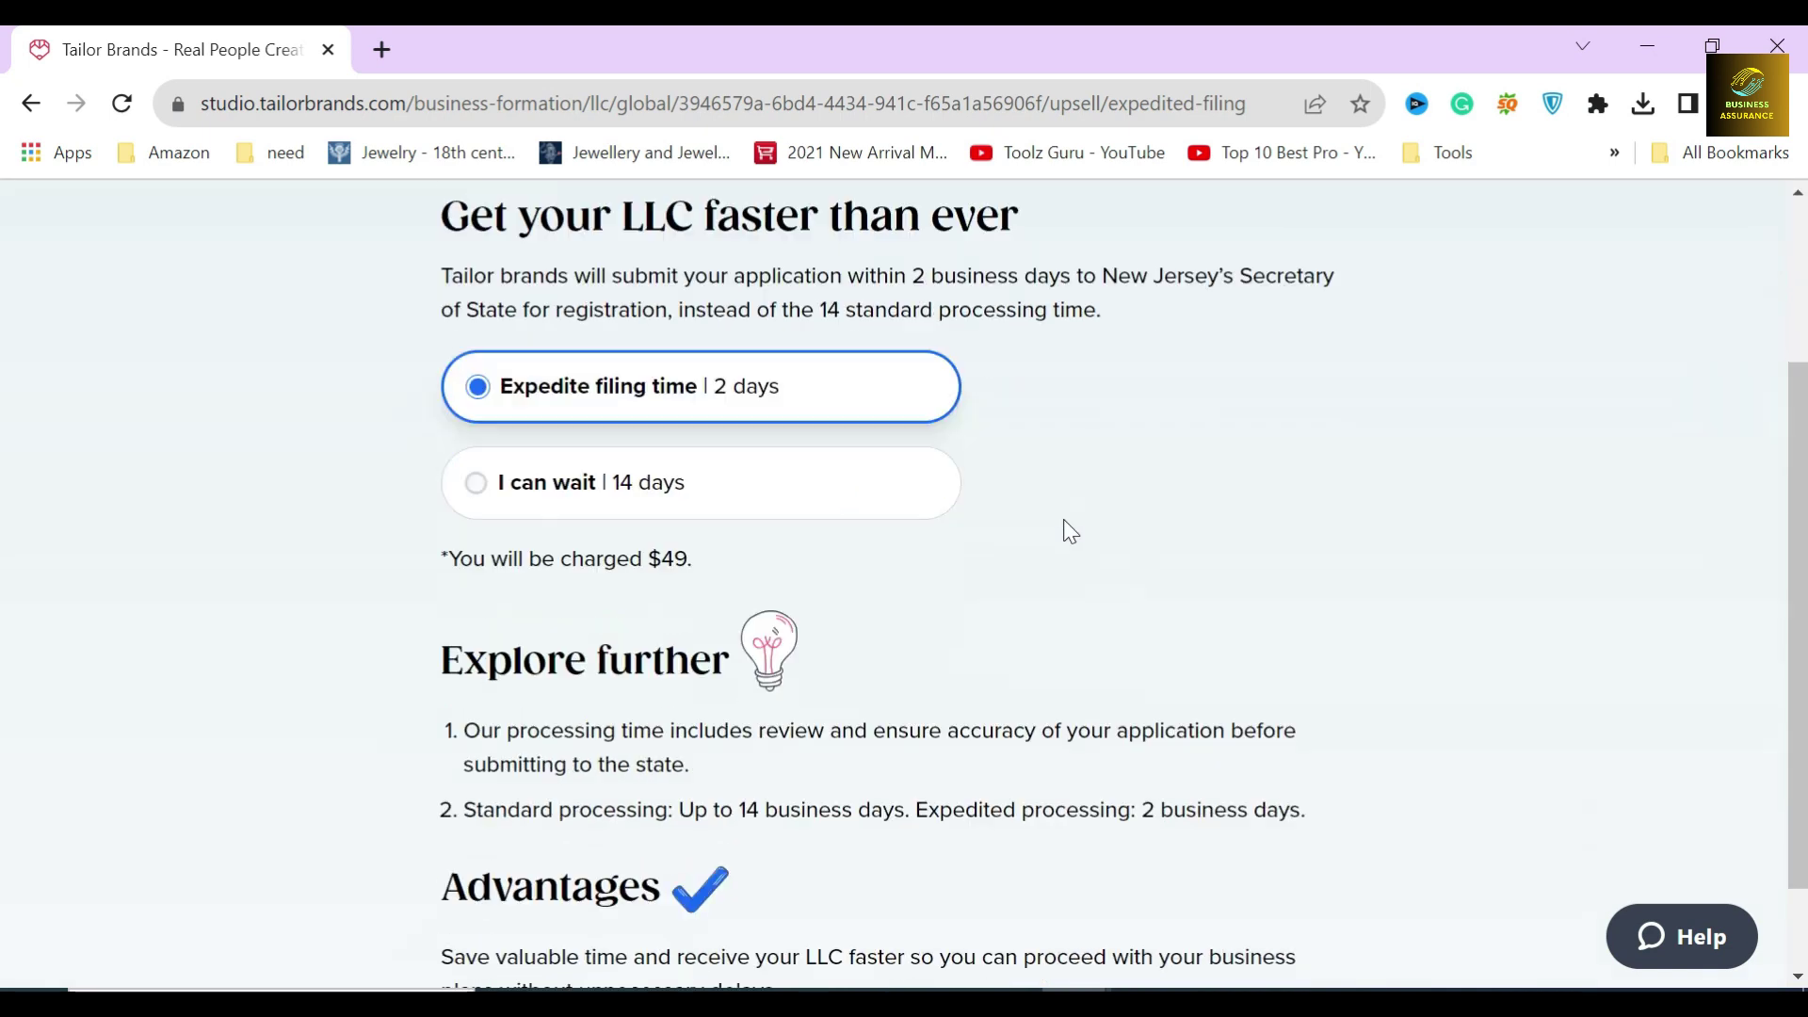
{"action": "scroll", "coordinate": [1074, 537], "scroll_direction": "down", "scroll_amount": 2}
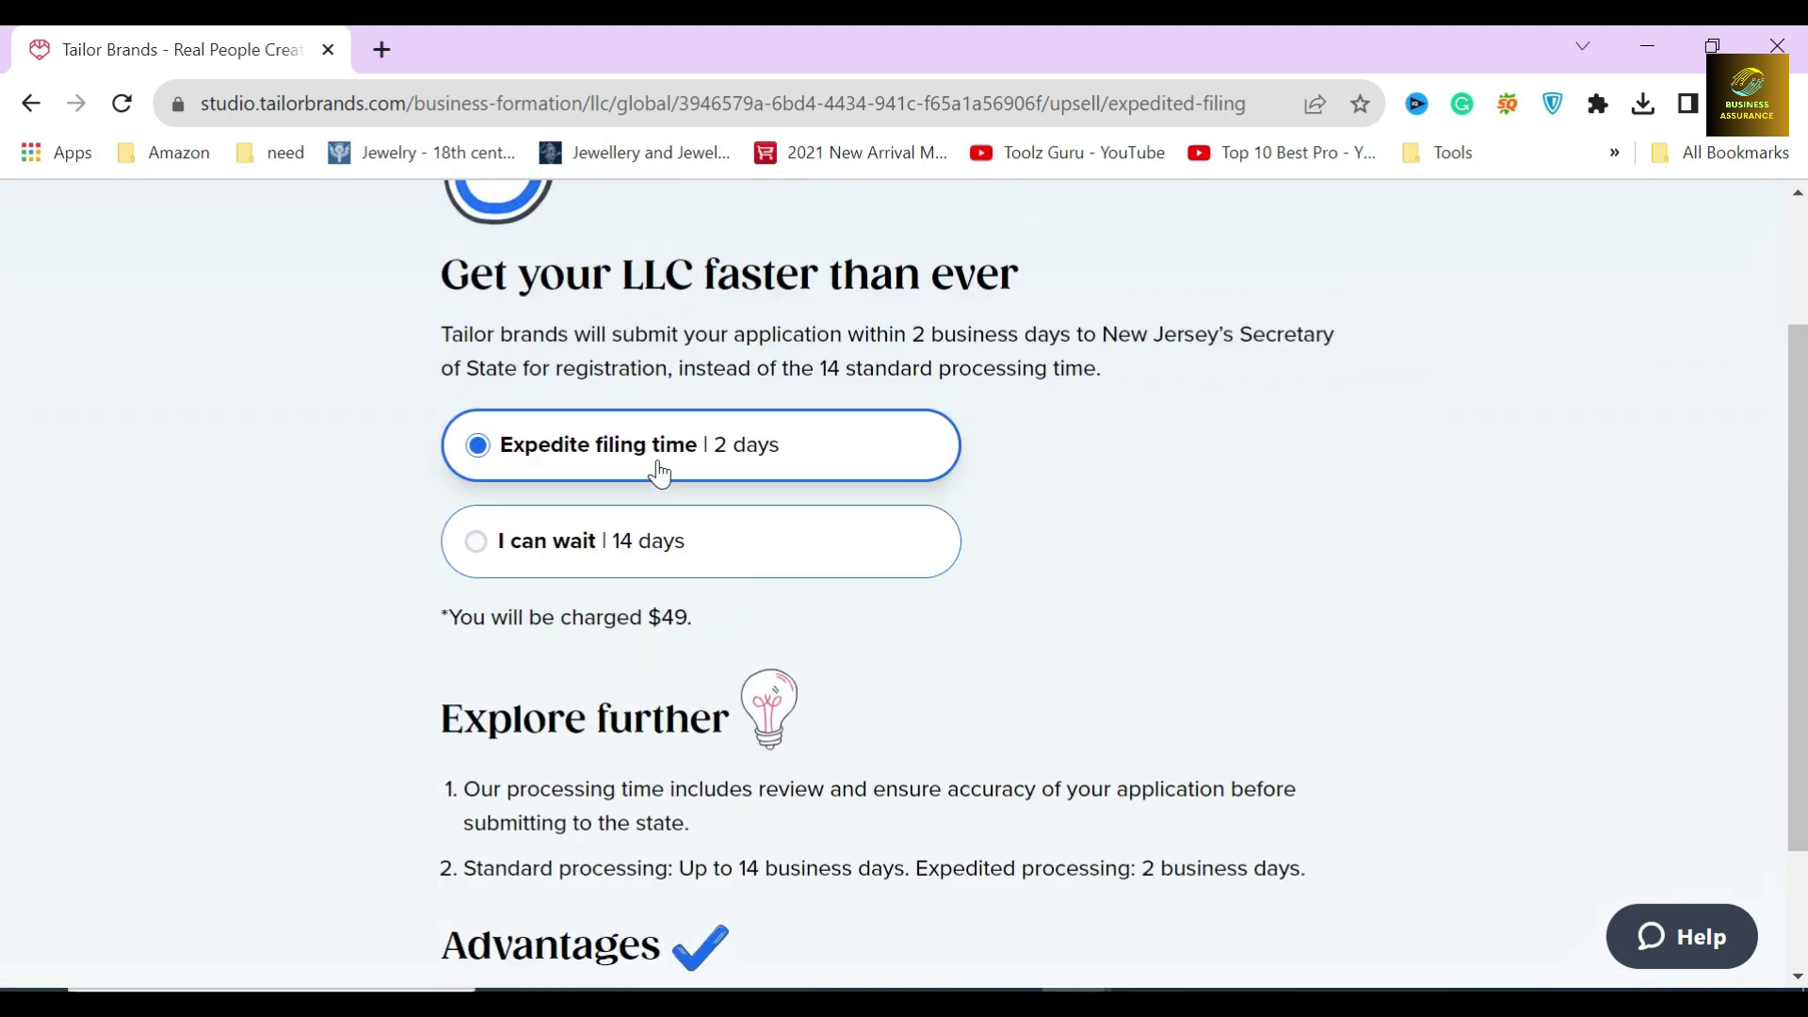
{"action": "scroll", "coordinate": [669, 485], "scroll_direction": "up", "scroll_amount": 1}
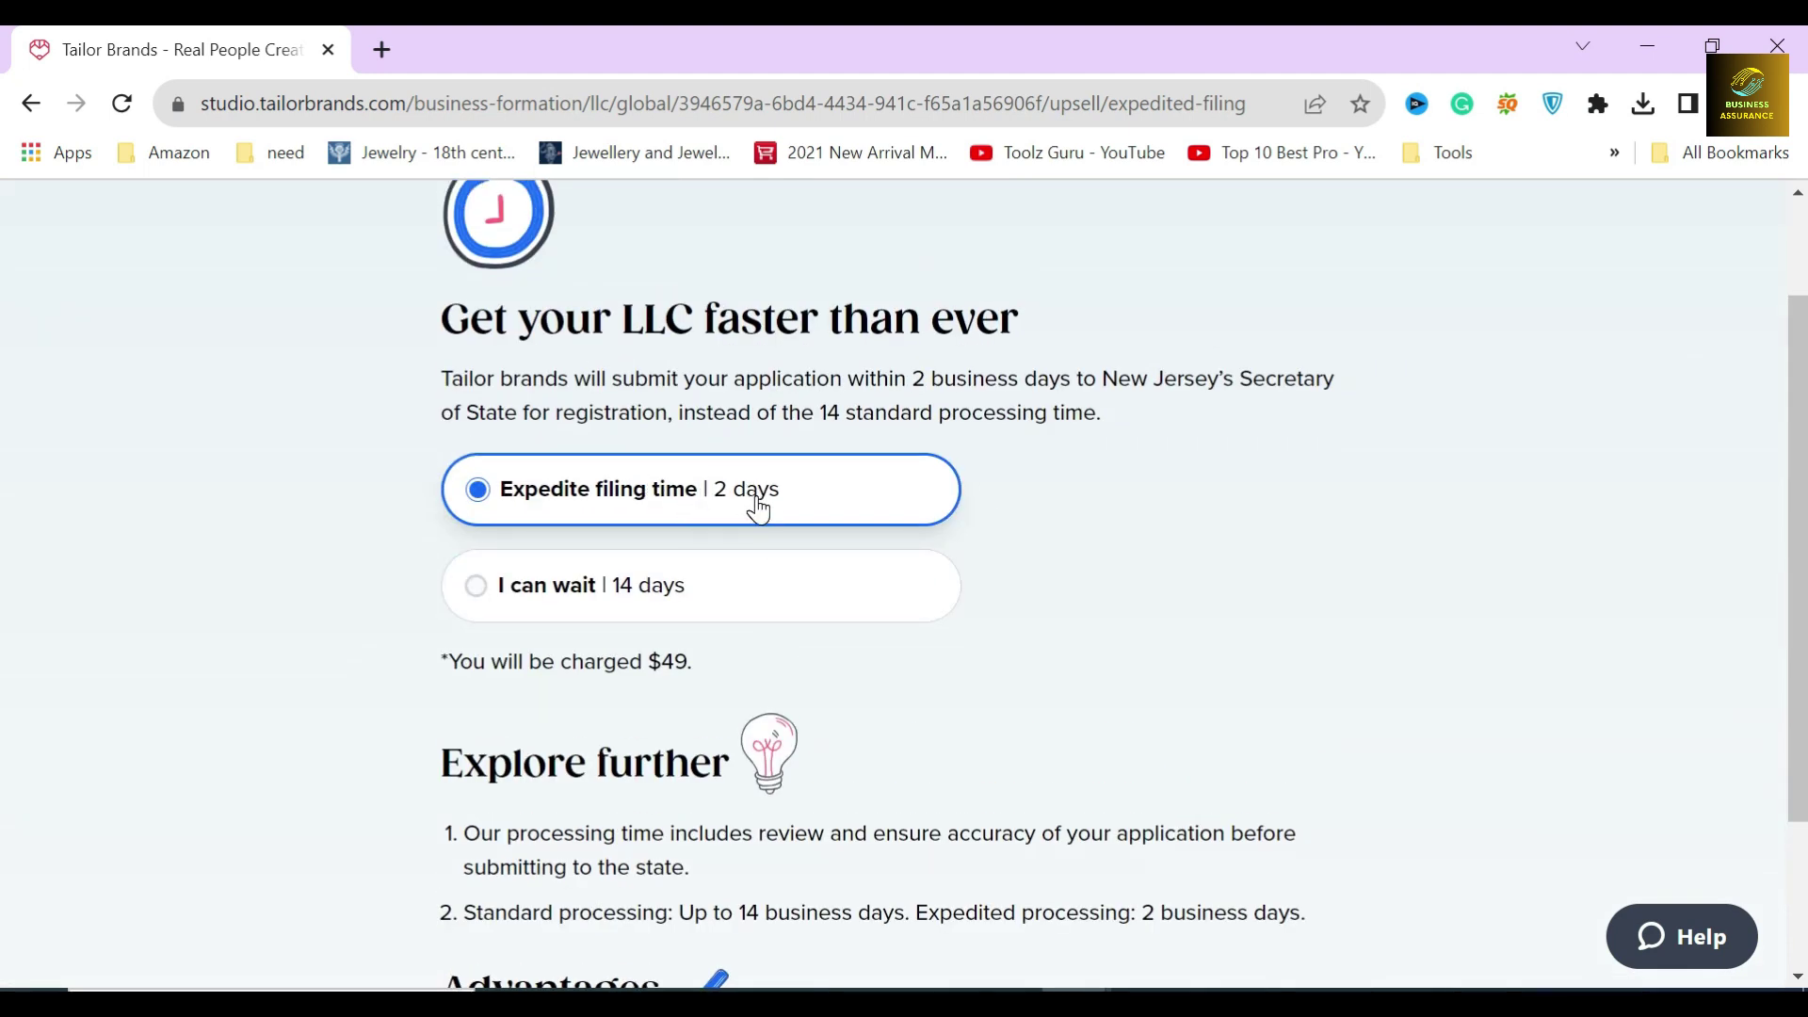
{"action": "scroll", "coordinate": [759, 507], "scroll_direction": "down", "scroll_amount": 1}
{"action": "left_click_drag", "start_coordinate": [451, 520], "coordinate": [693, 531]}
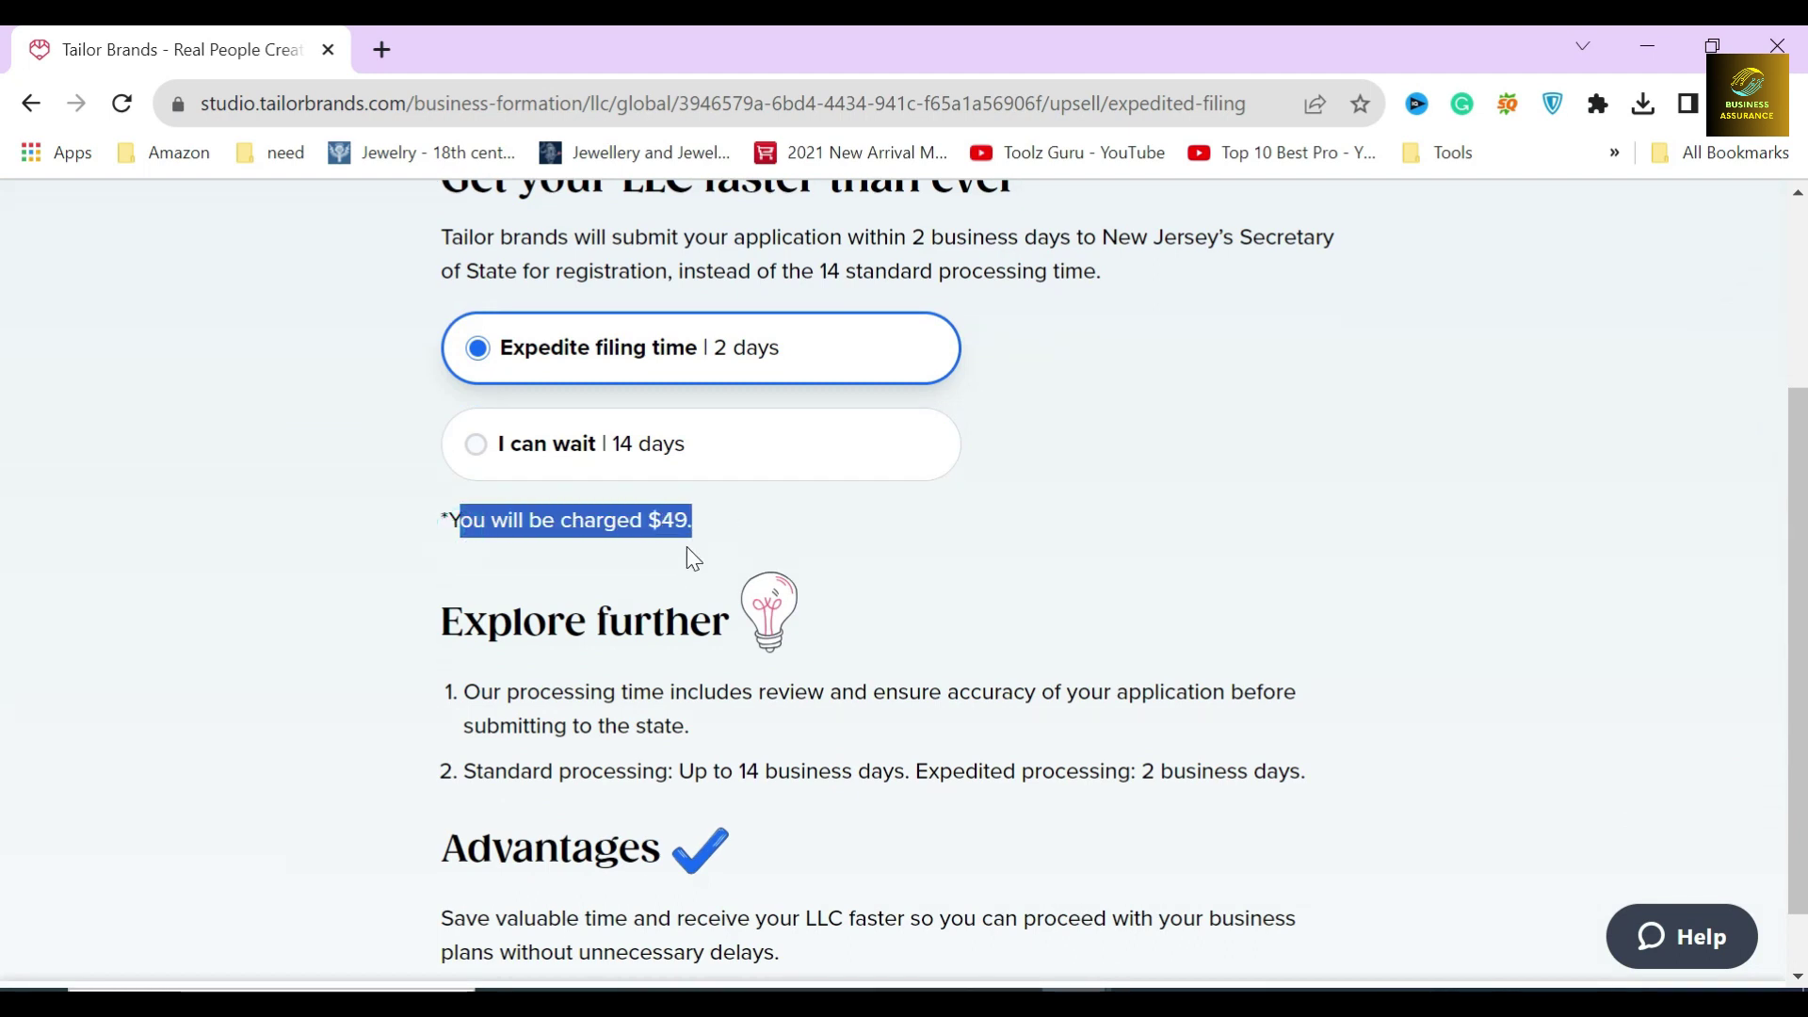
{"action": "left_click", "coordinate": [638, 565]}
{"action": "left_click", "coordinate": [626, 445]}
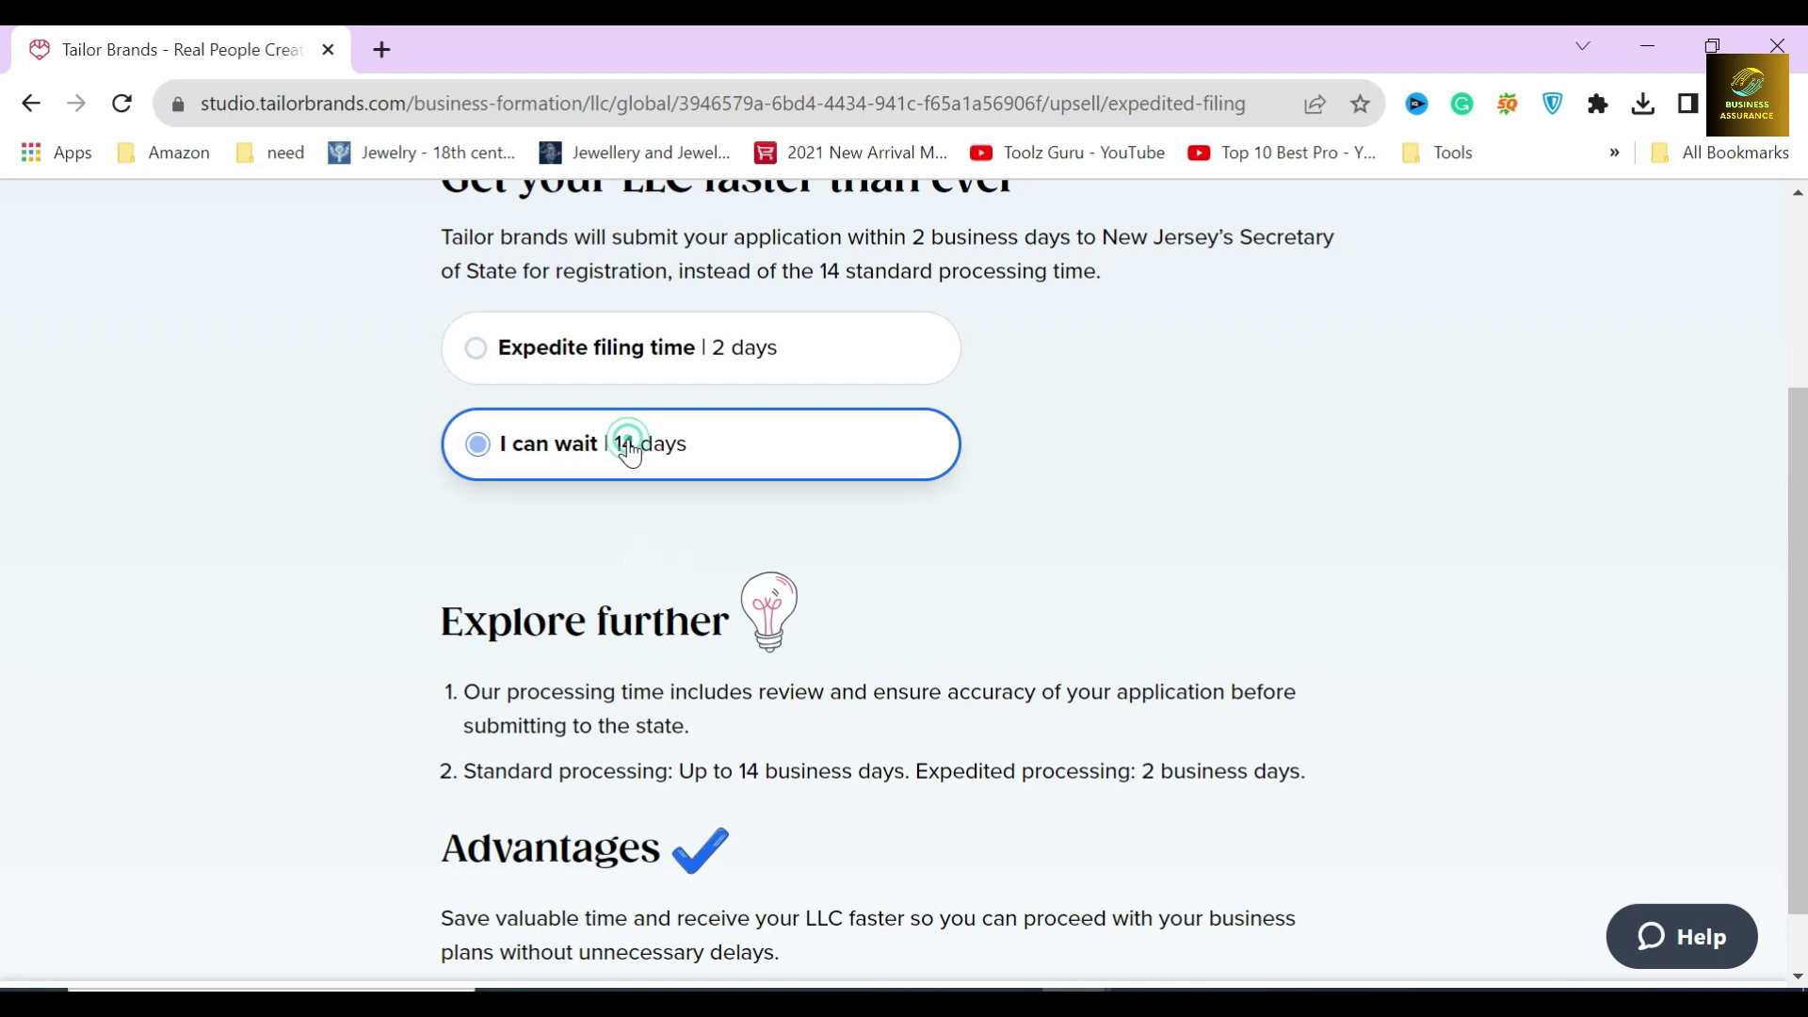
{"action": "scroll", "coordinate": [748, 635], "scroll_direction": "down", "scroll_amount": 1}
{"action": "left_click", "coordinate": [950, 955]}
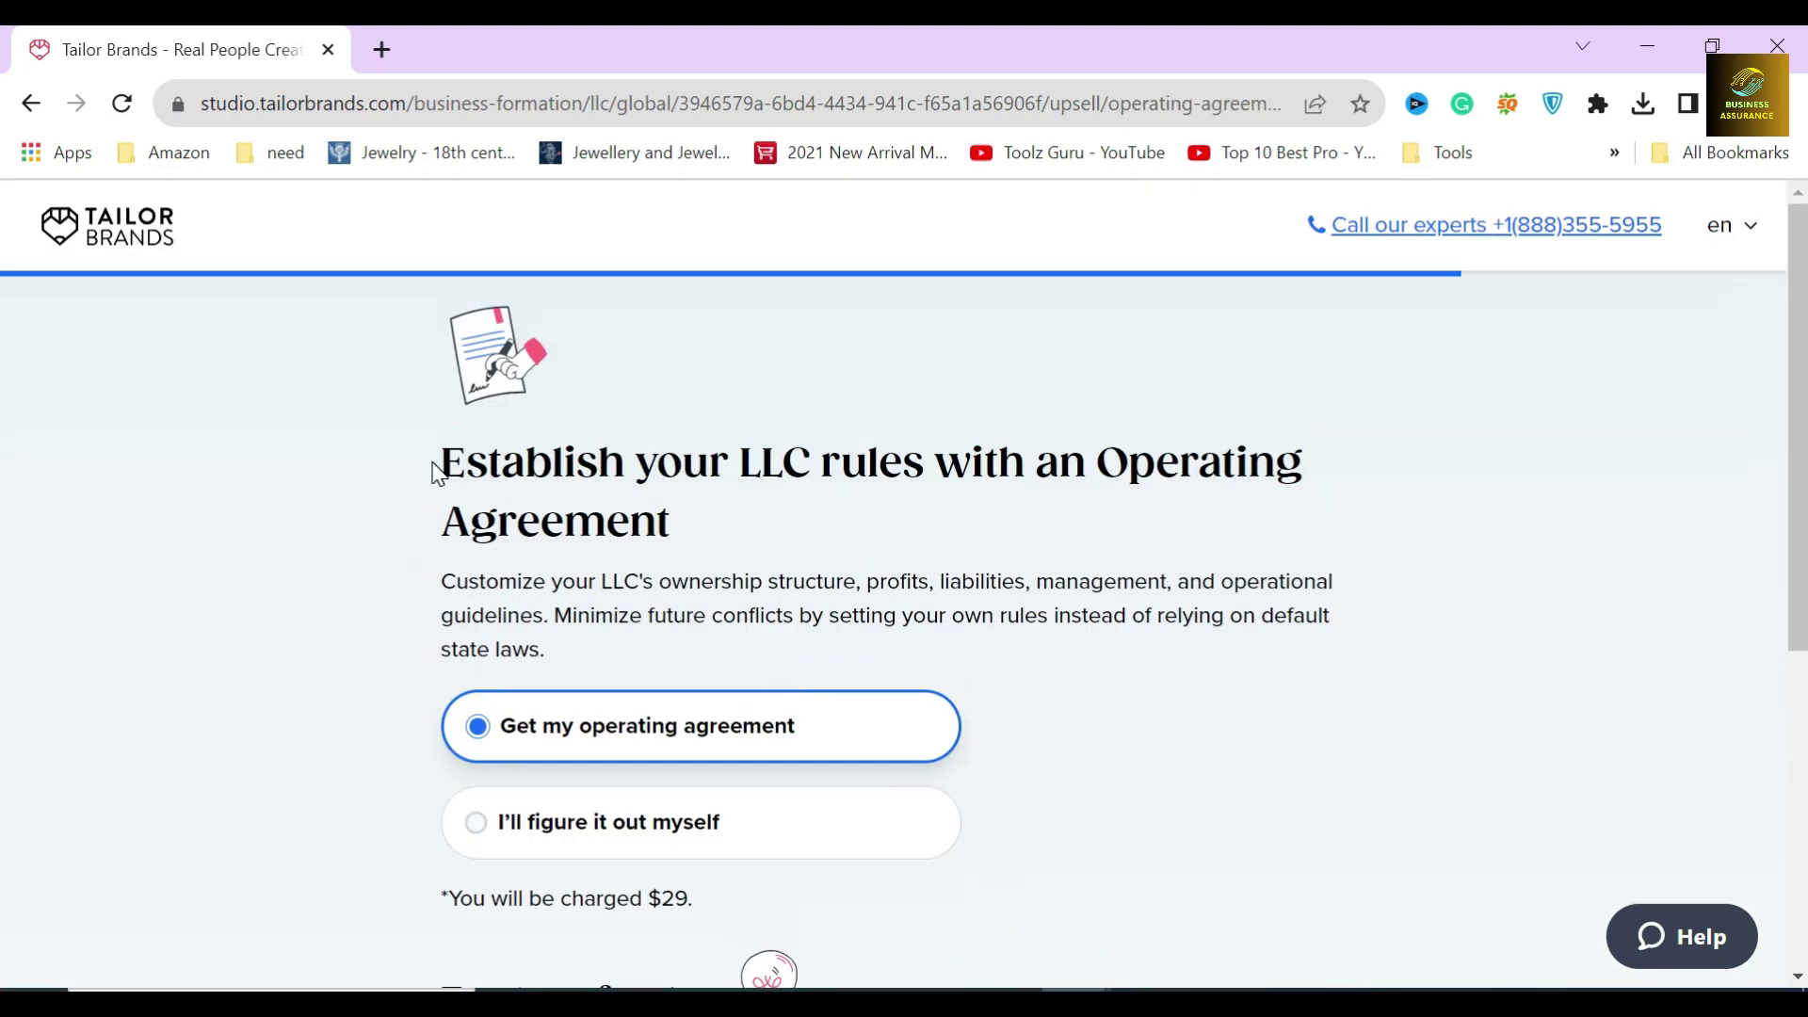
Read the Operating Agreement offer, keeping 'Get my operating agreement' selected
{"action": "triple_click", "coordinate": [435, 471]}
{"action": "left_click", "coordinate": [713, 534]}
{"action": "left_click_drag", "start_coordinate": [1043, 455], "coordinate": [1049, 542]}
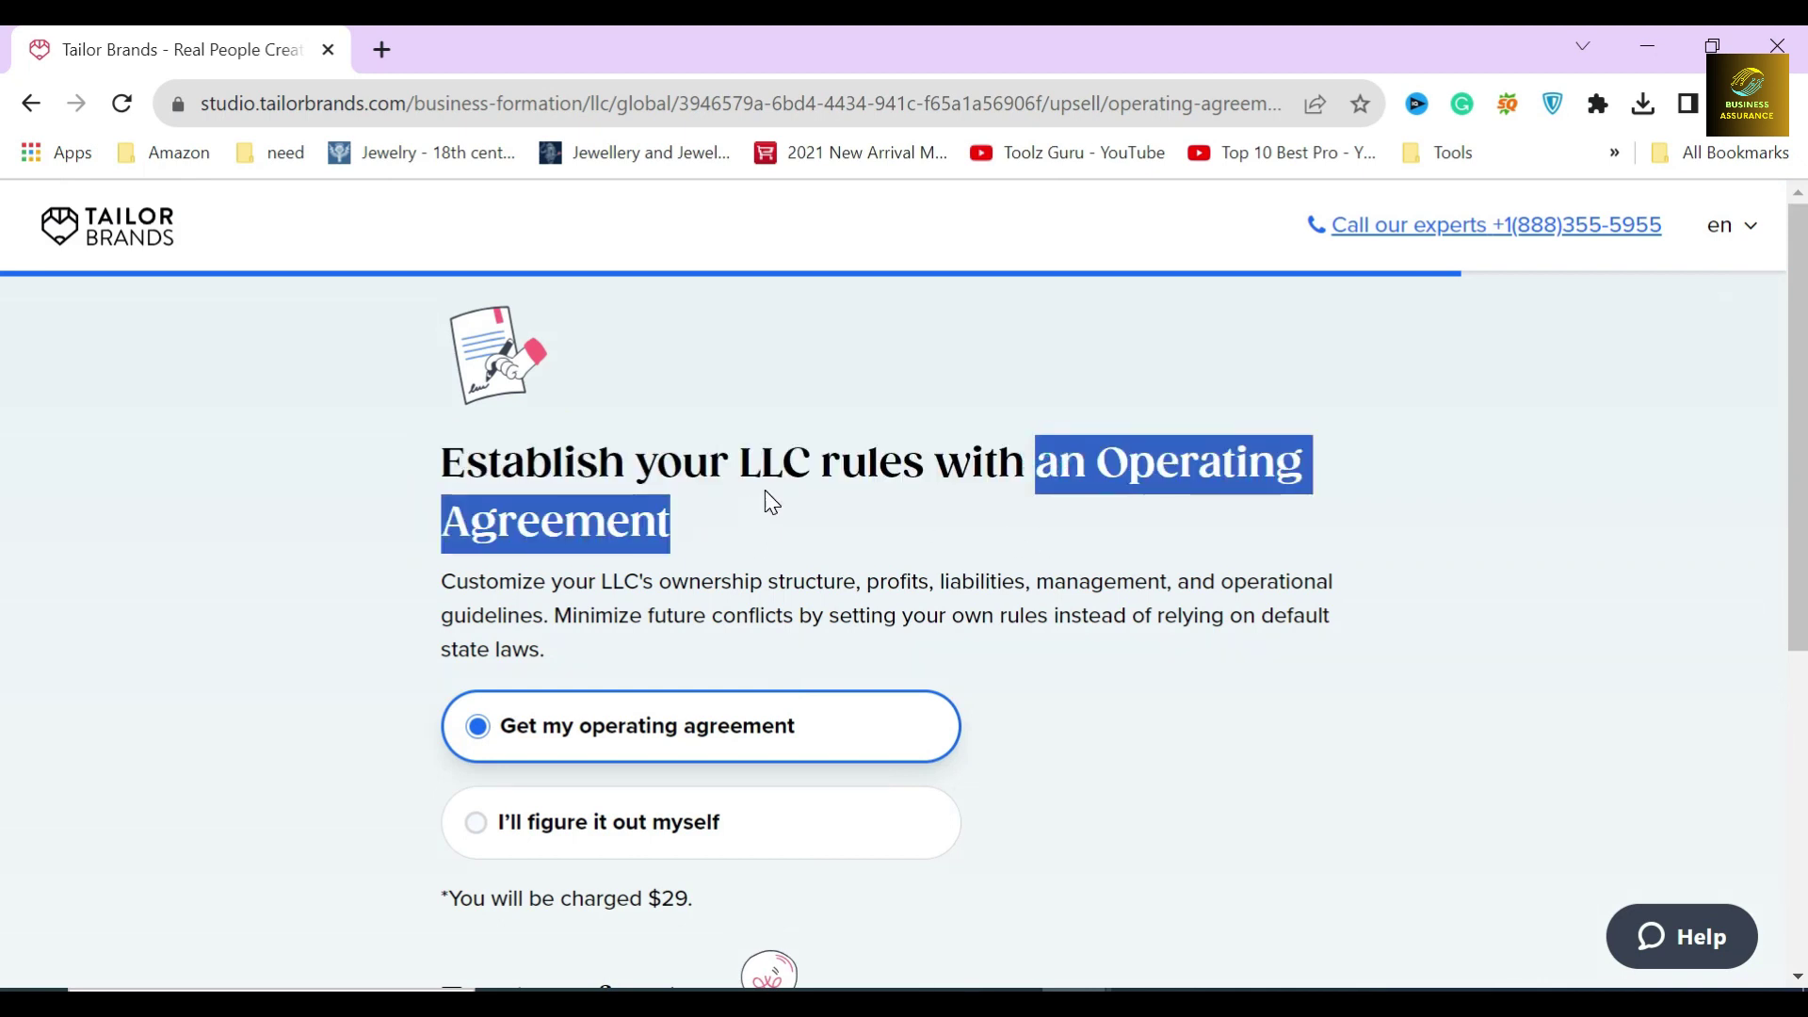
{"action": "left_click_drag", "start_coordinate": [438, 582], "coordinate": [1194, 651]}
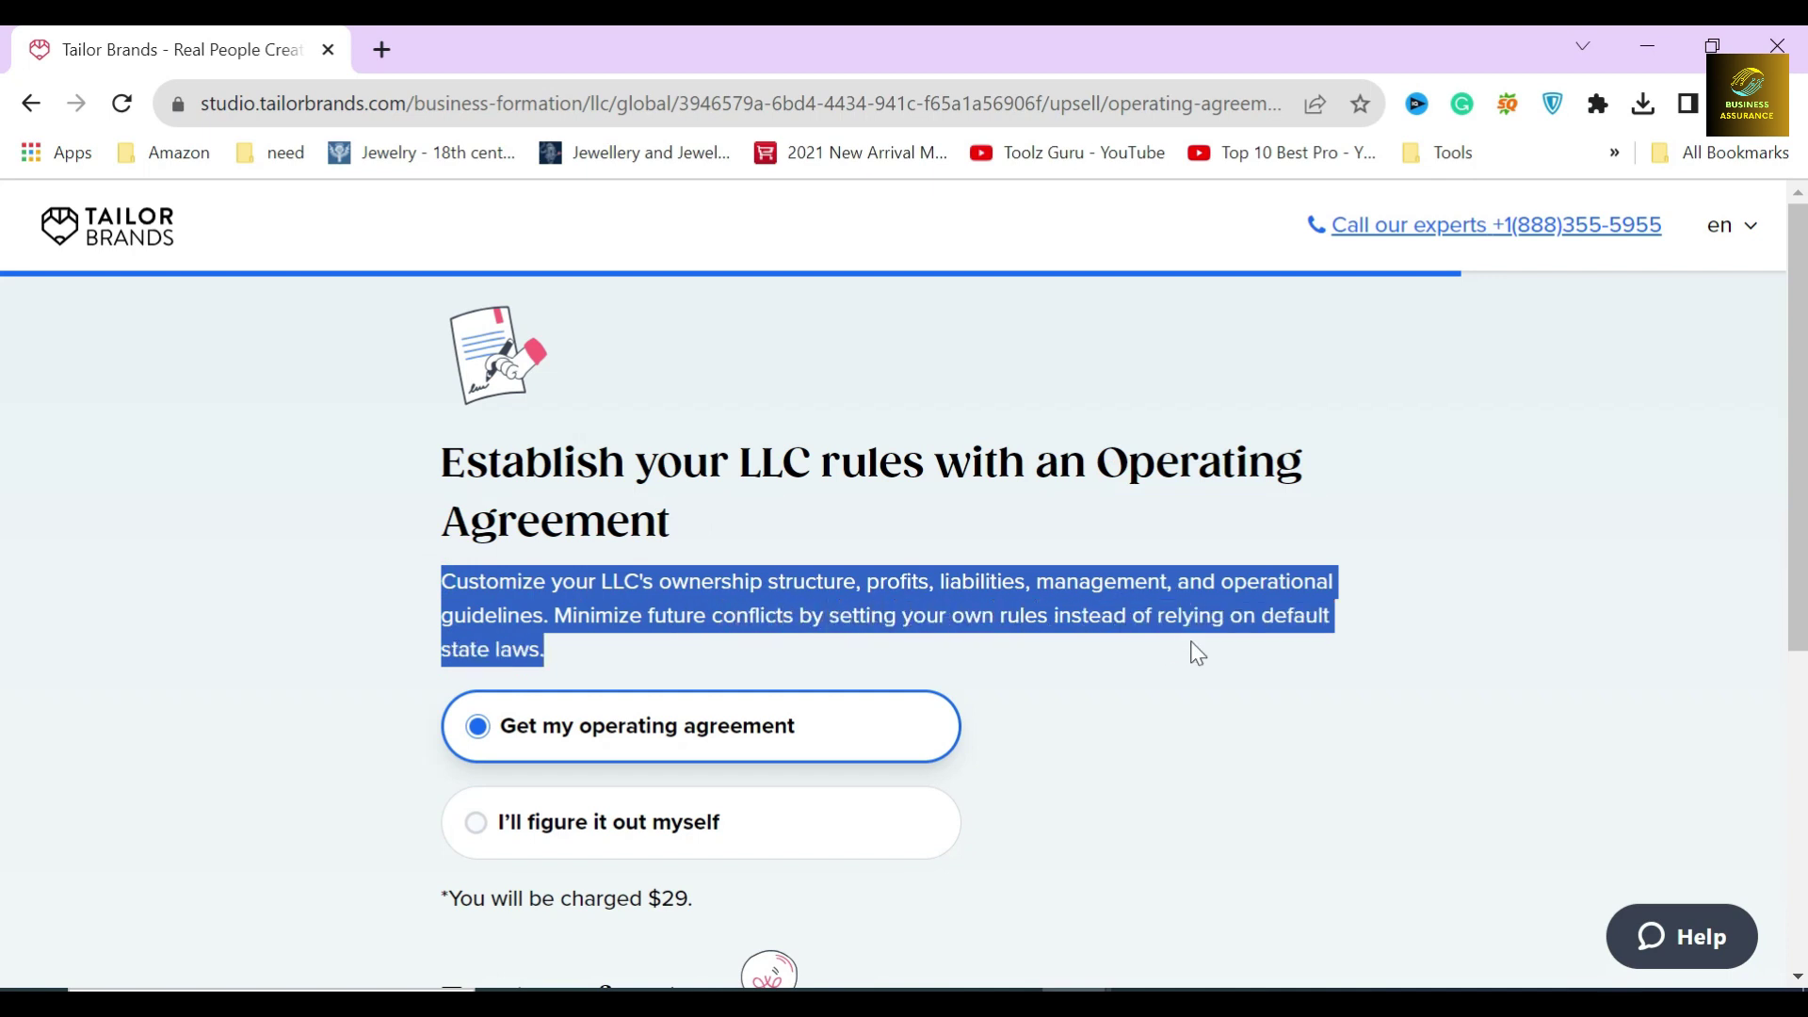
{"action": "scroll", "coordinate": [856, 629], "scroll_direction": "down", "scroll_amount": 1}
{"action": "left_click_drag", "start_coordinate": [452, 756], "coordinate": [711, 780]}
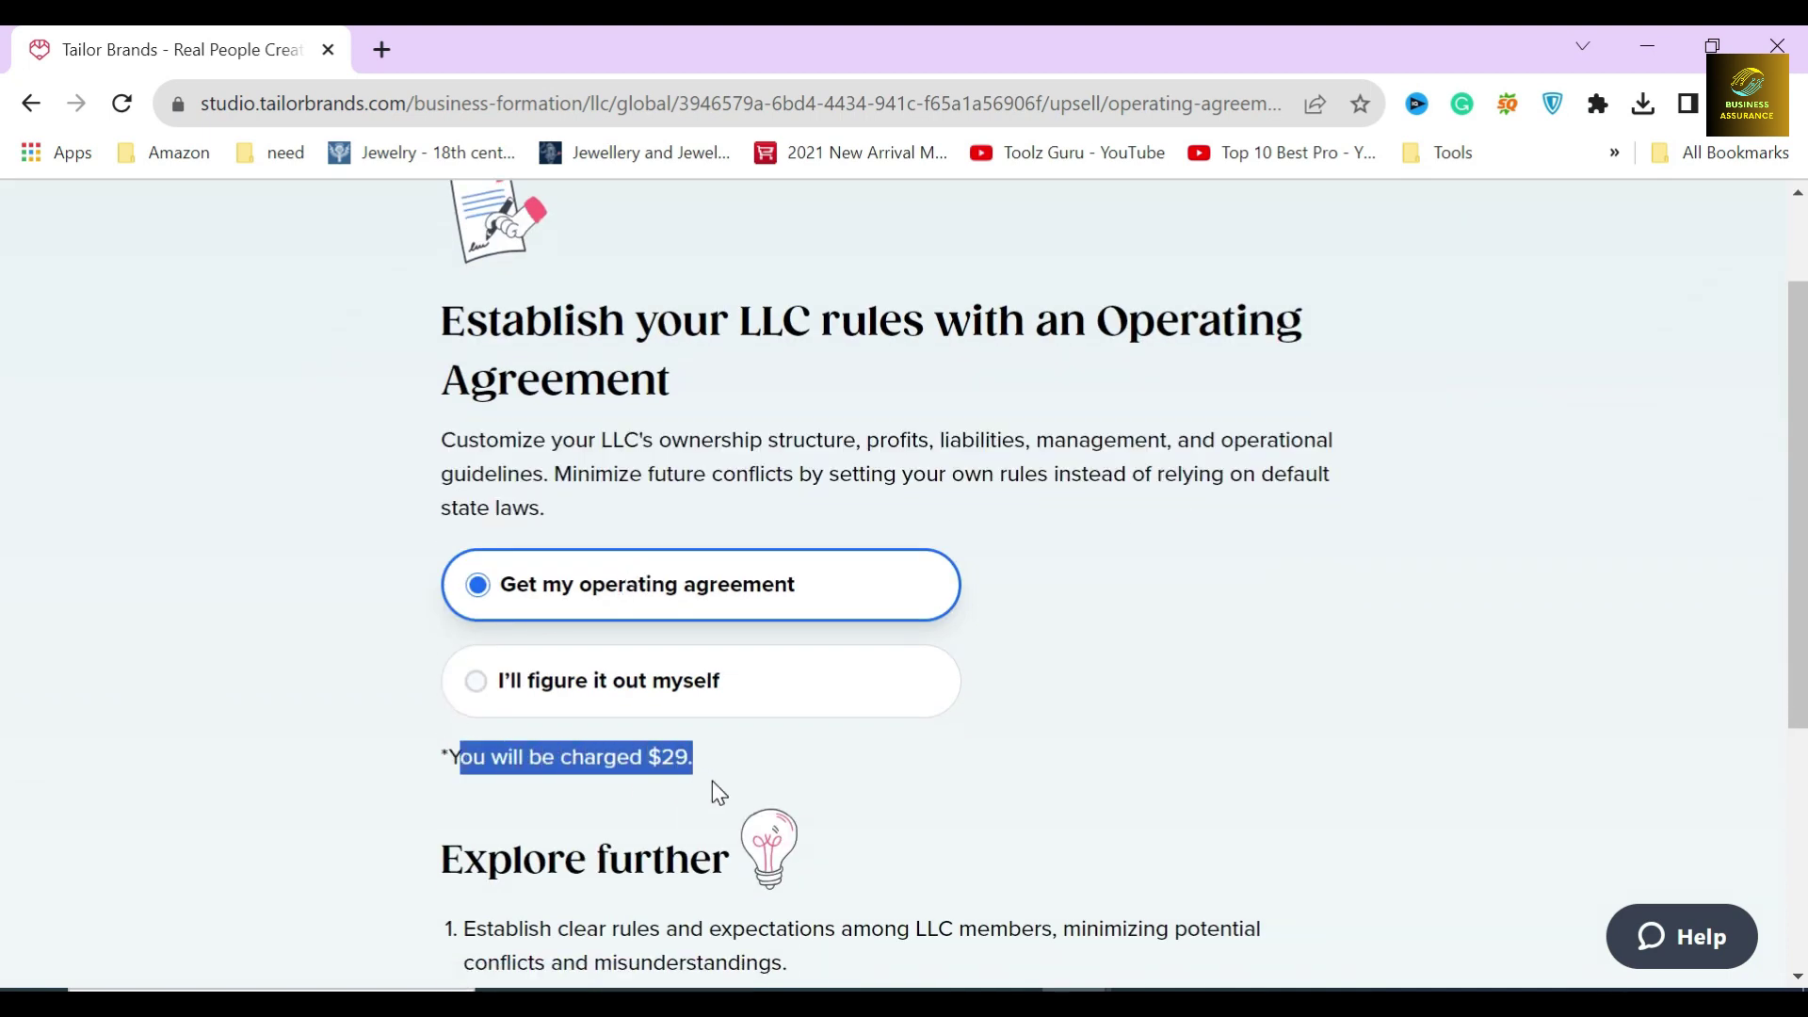
{"action": "scroll", "coordinate": [756, 727], "scroll_direction": "down", "scroll_amount": 2}
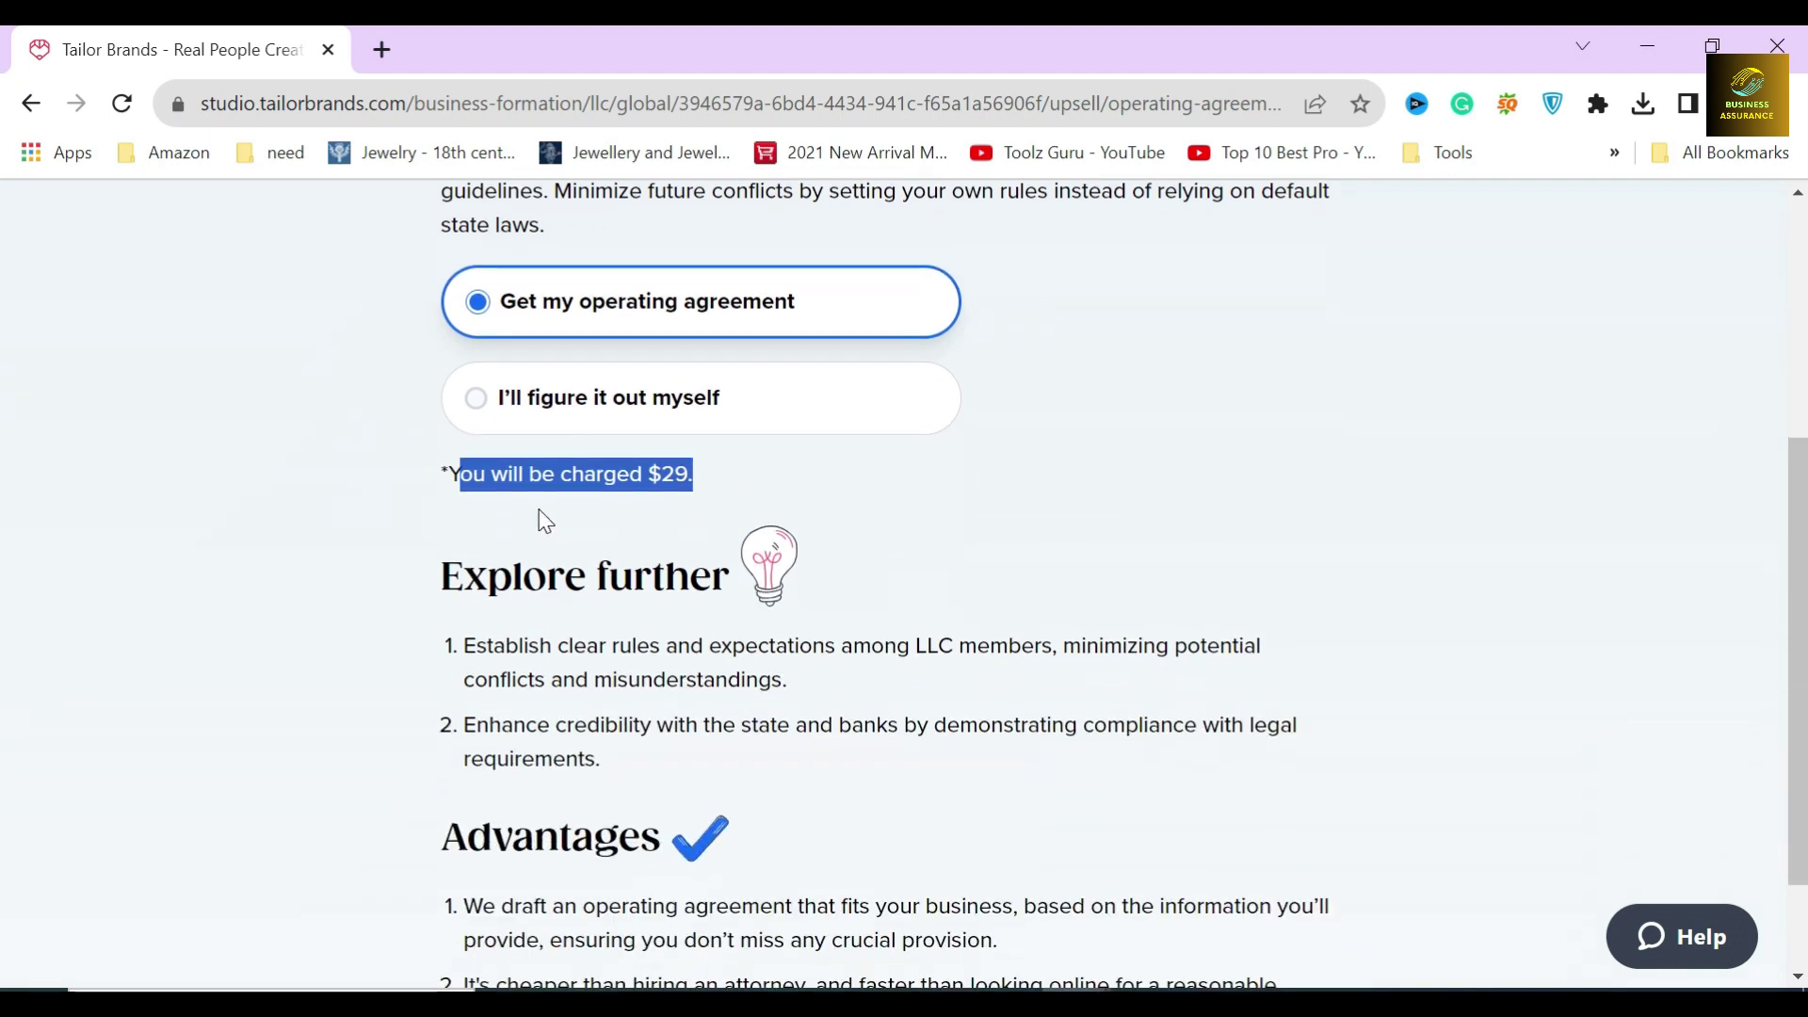
{"action": "scroll", "coordinate": [548, 510], "scroll_direction": "down", "scroll_amount": 1}
{"action": "left_click", "coordinate": [466, 378]}
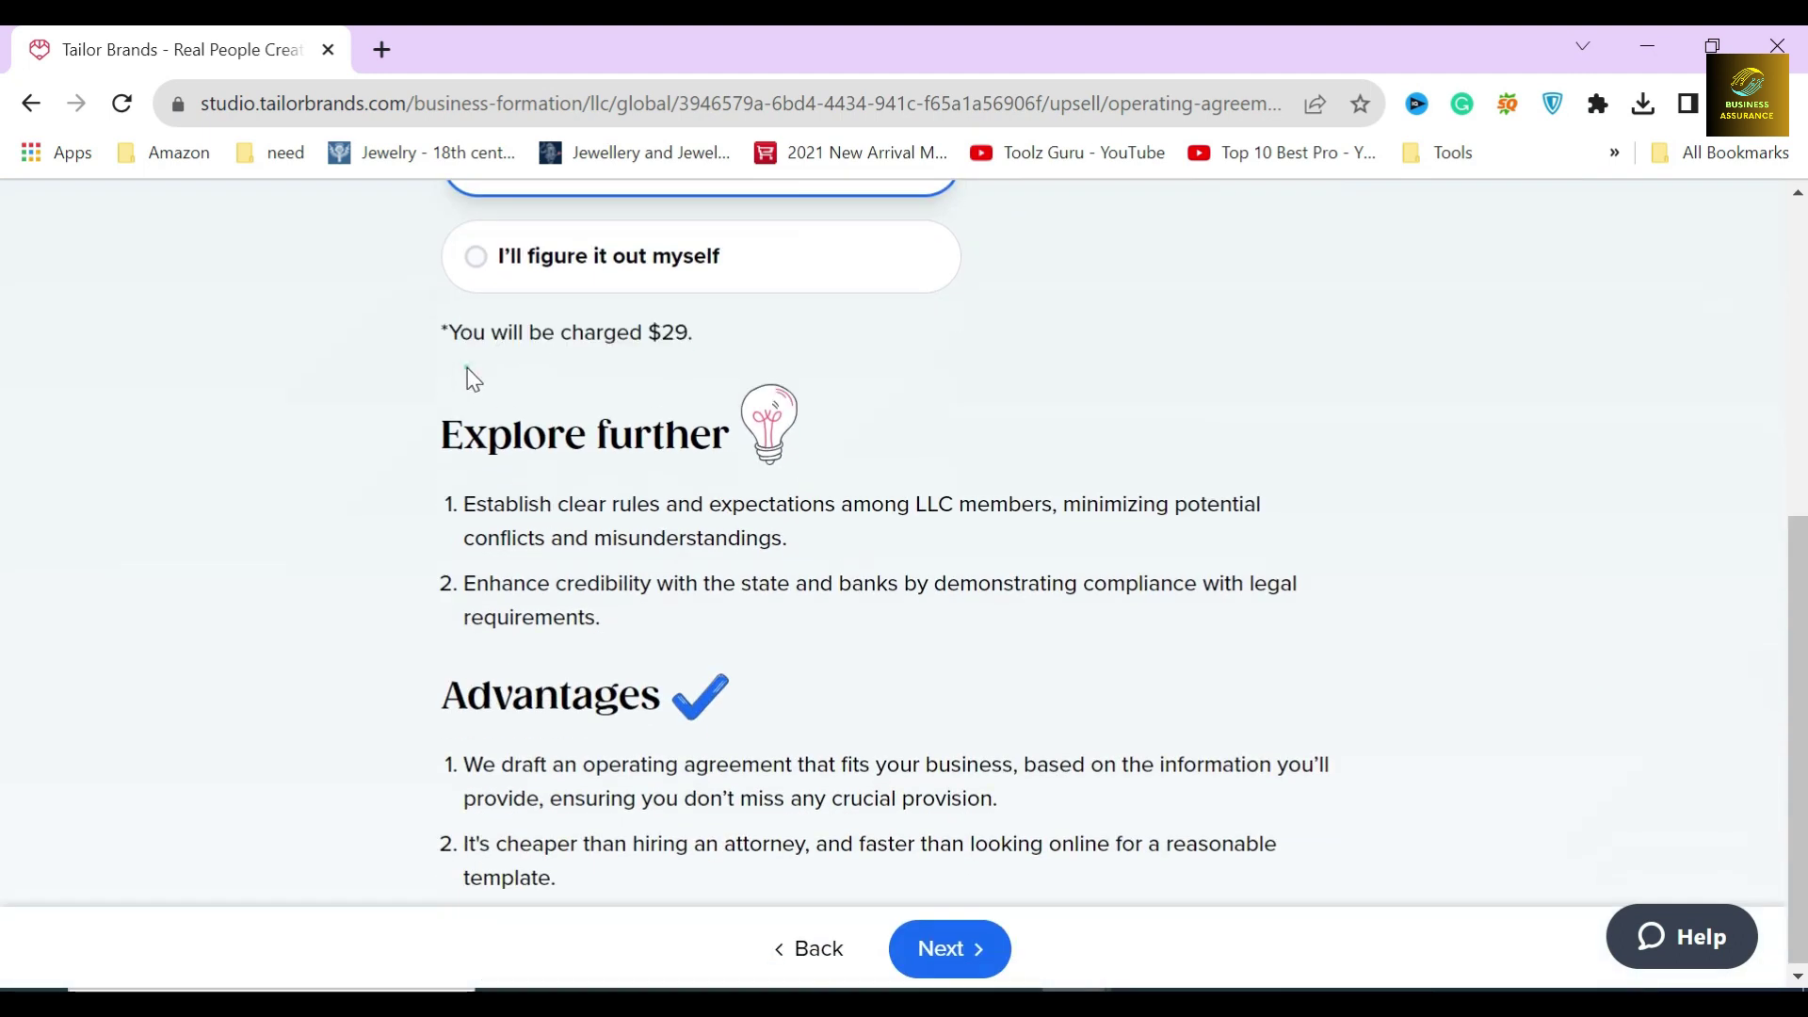
{"action": "left_click", "coordinate": [412, 509]}
{"action": "left_click", "coordinate": [418, 584]}
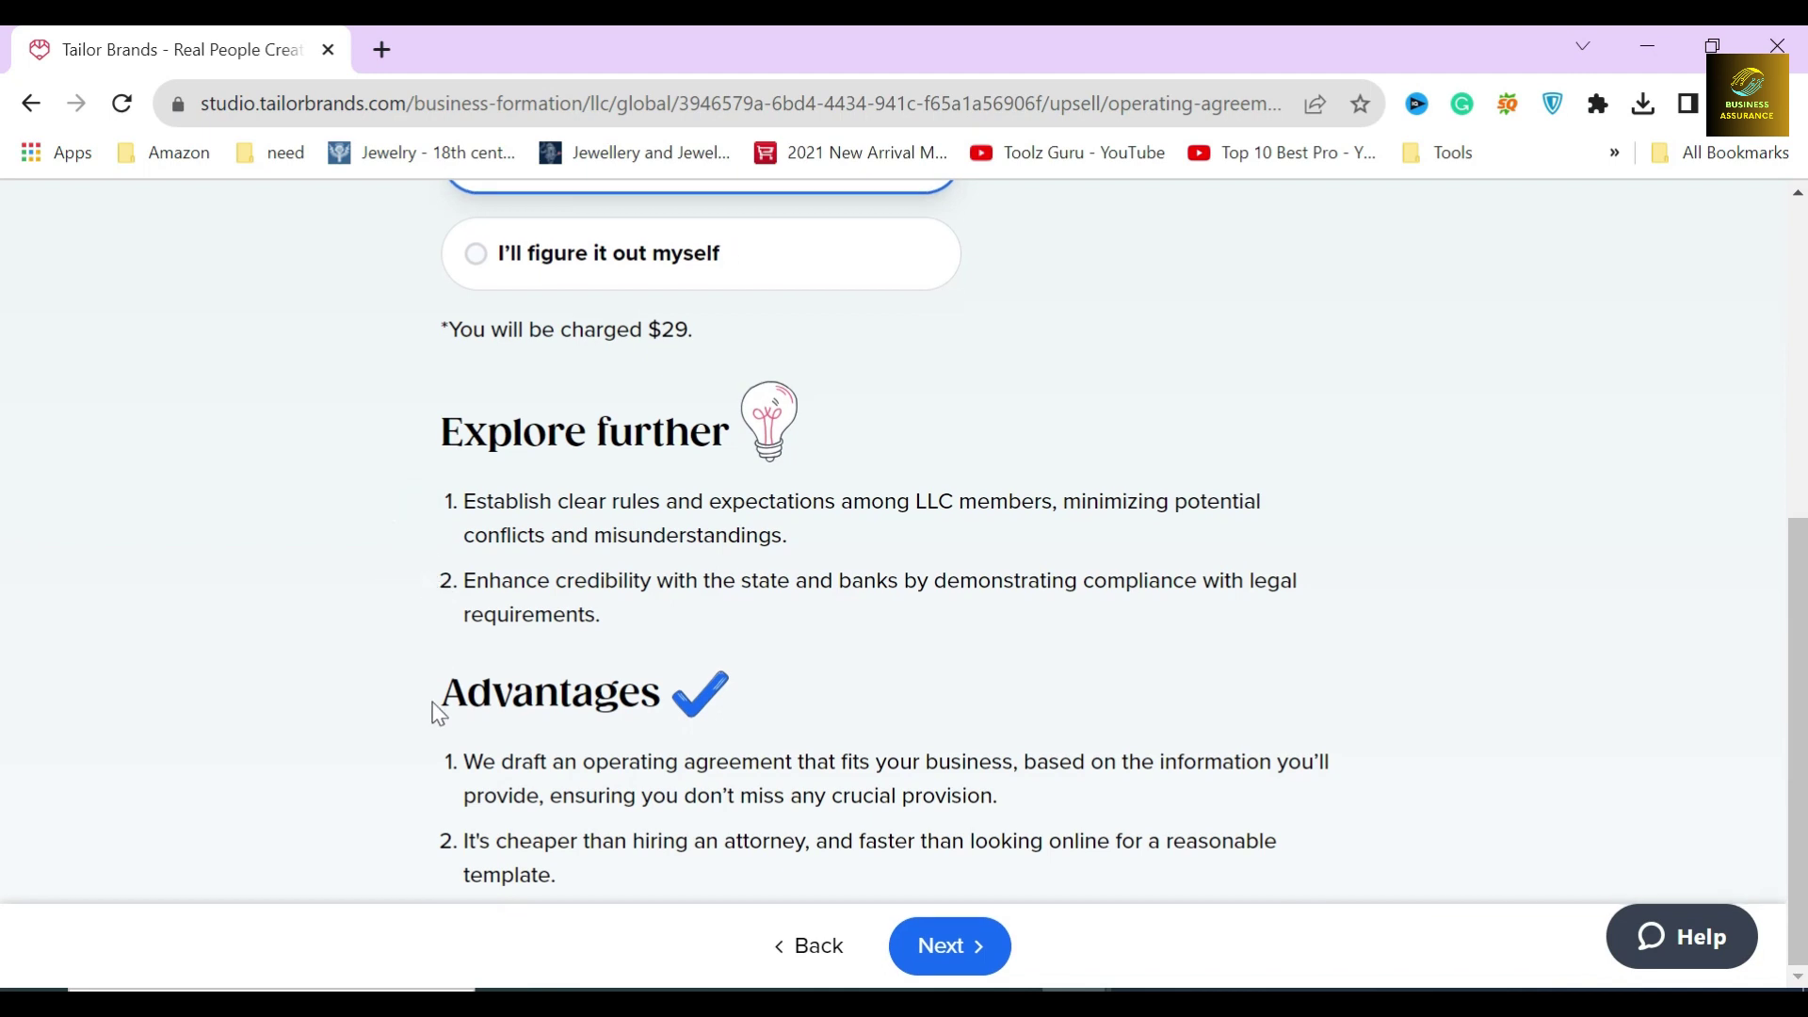
Check the agreement's advantages and $29 charge, then continue to the bank account offer
{"action": "left_click_drag", "start_coordinate": [437, 707], "coordinate": [659, 700]}
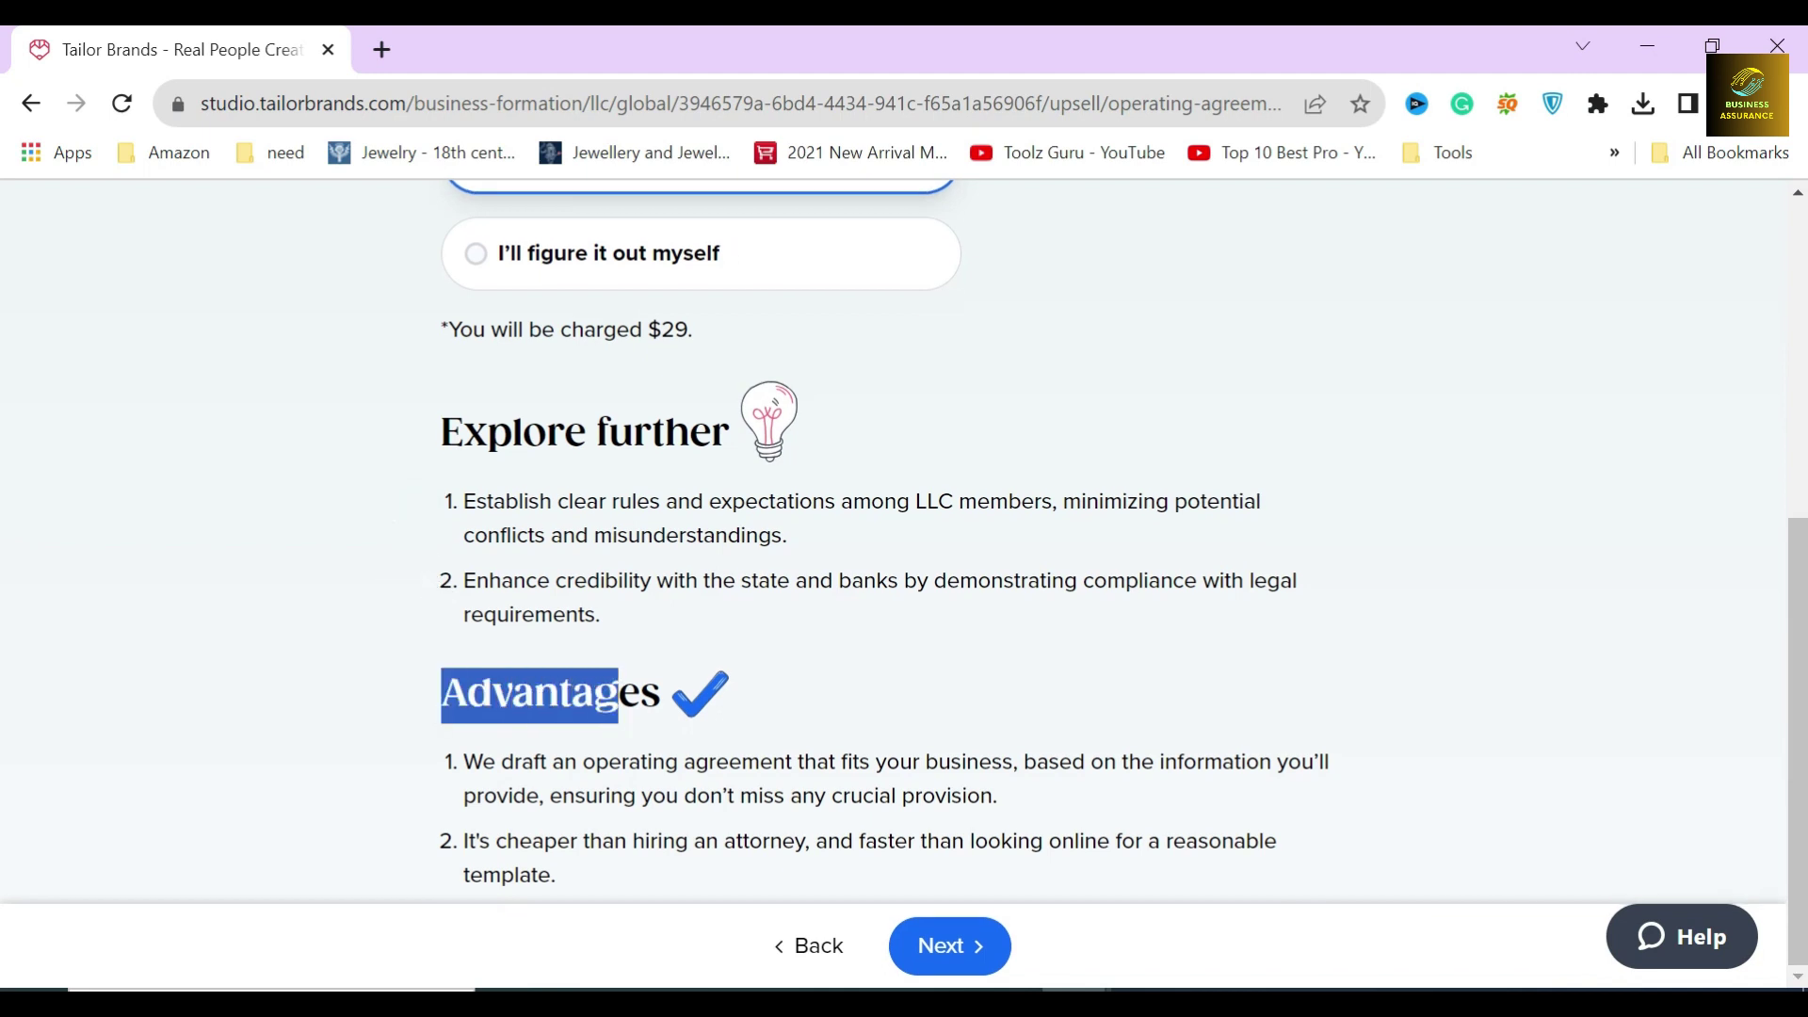
{"action": "left_click", "coordinate": [820, 704]}
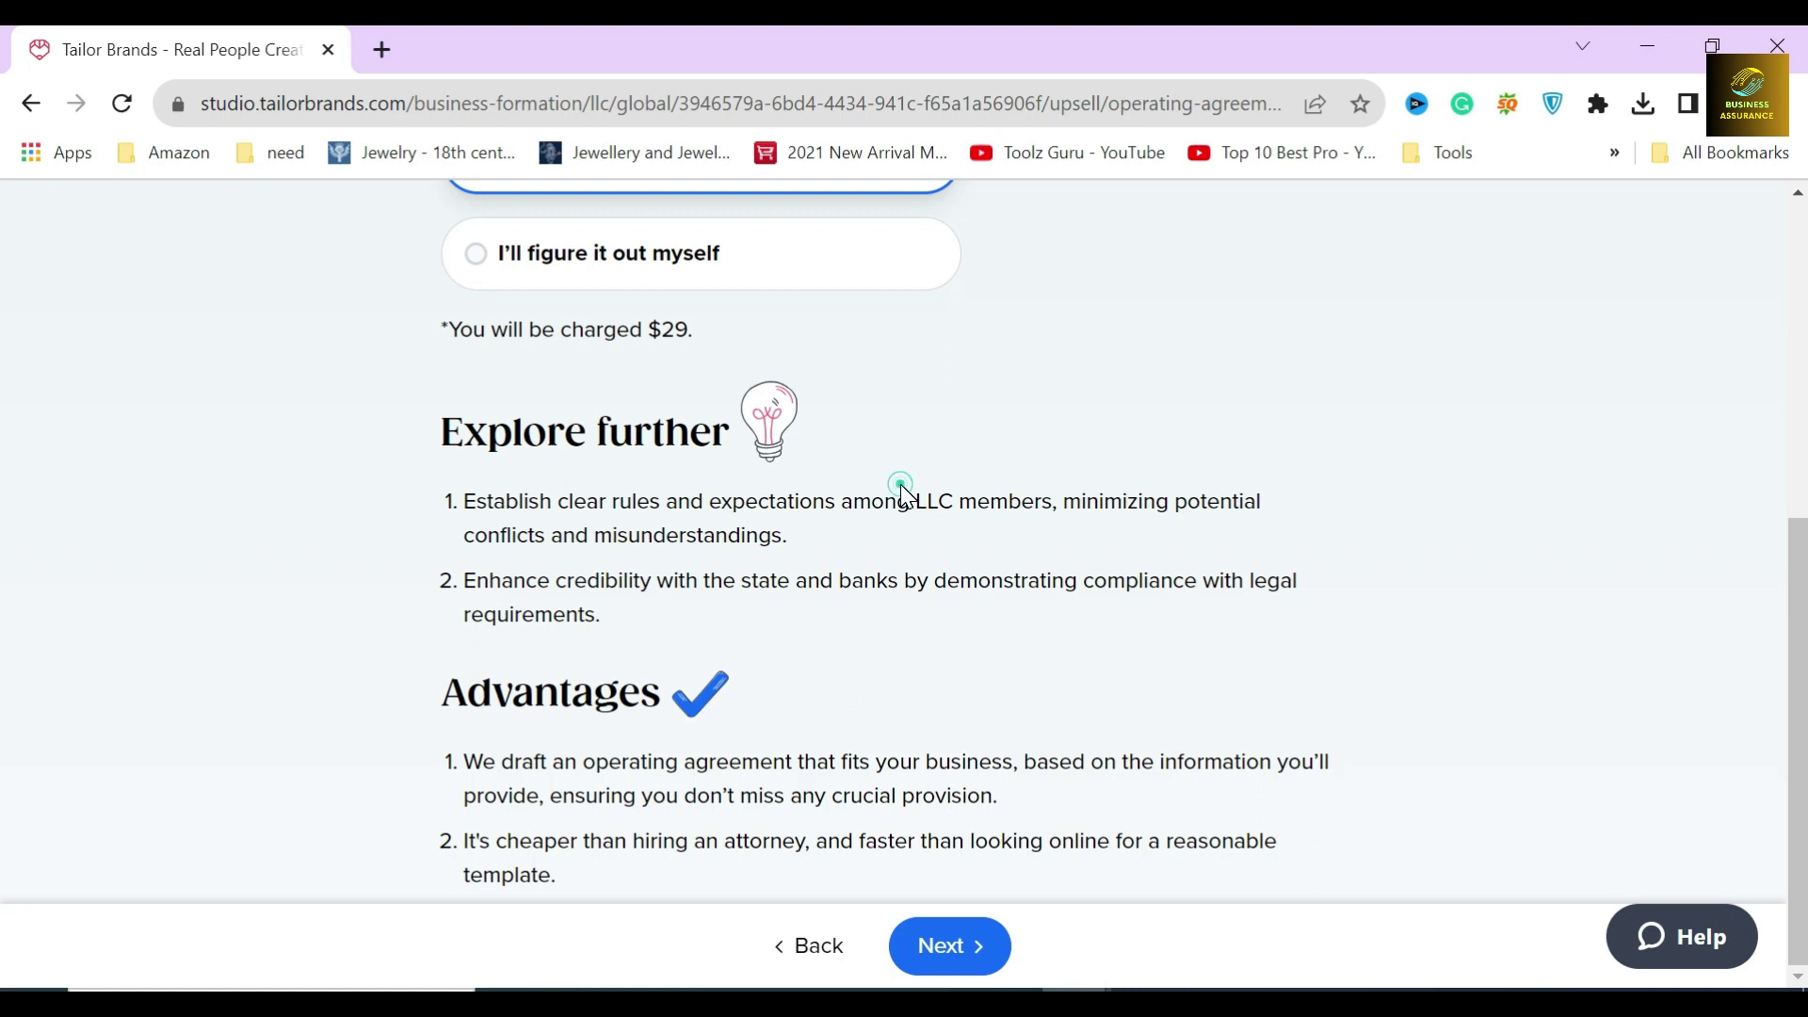
{"action": "scroll", "coordinate": [983, 474], "scroll_direction": "up", "scroll_amount": 2}
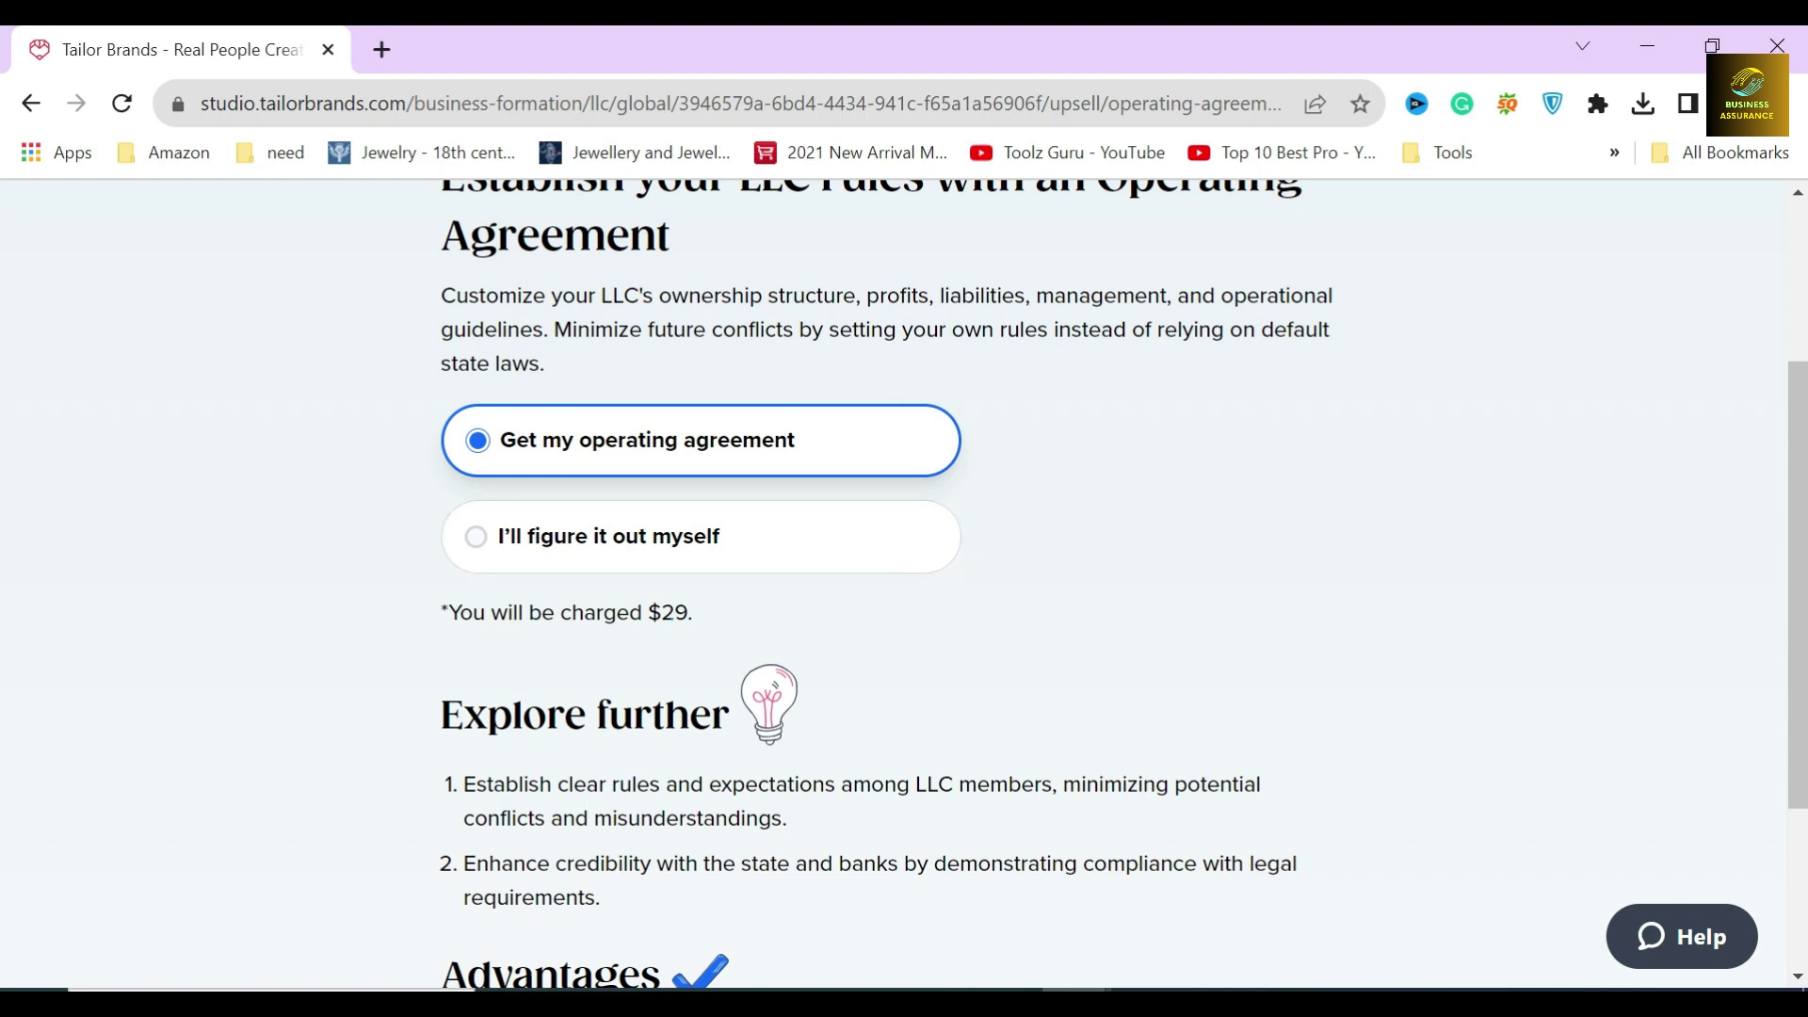
{"action": "double_click", "coordinate": [672, 612]}
{"action": "left_click", "coordinate": [710, 612]}
{"action": "scroll", "coordinate": [715, 607], "scroll_direction": "down", "scroll_amount": 2}
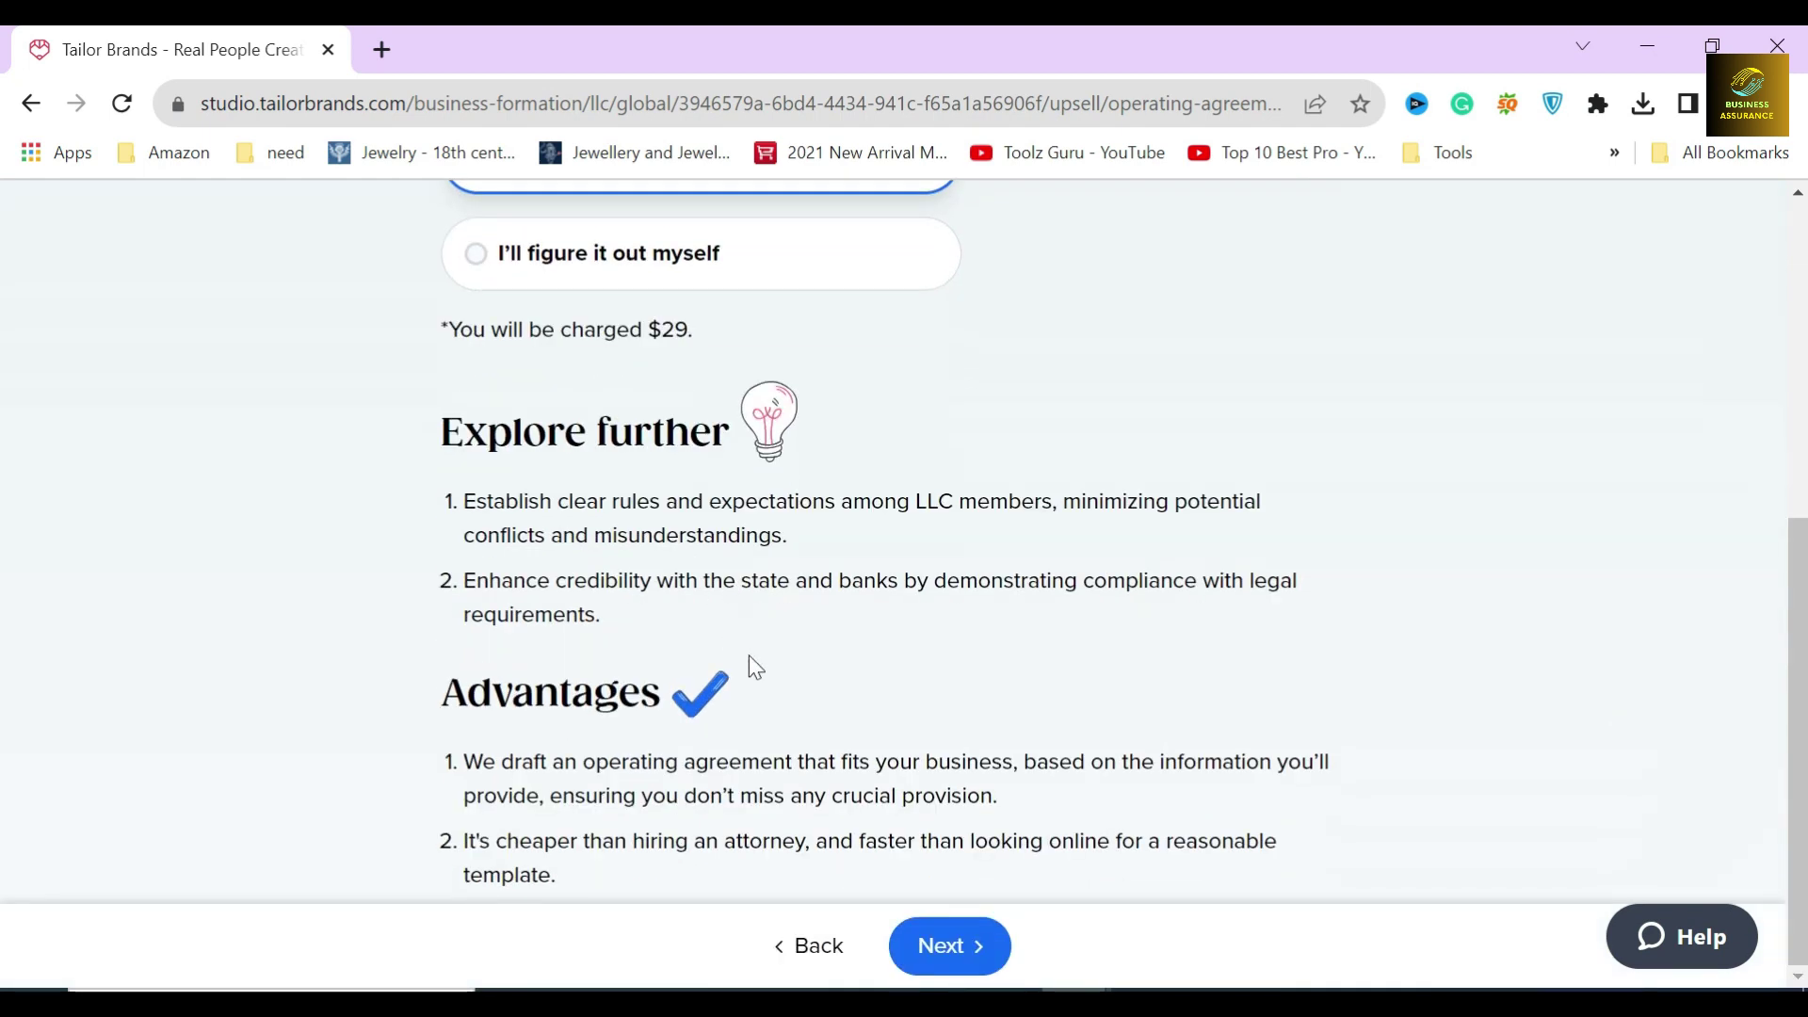
{"action": "scroll", "coordinate": [820, 705], "scroll_direction": "up", "scroll_amount": 2}
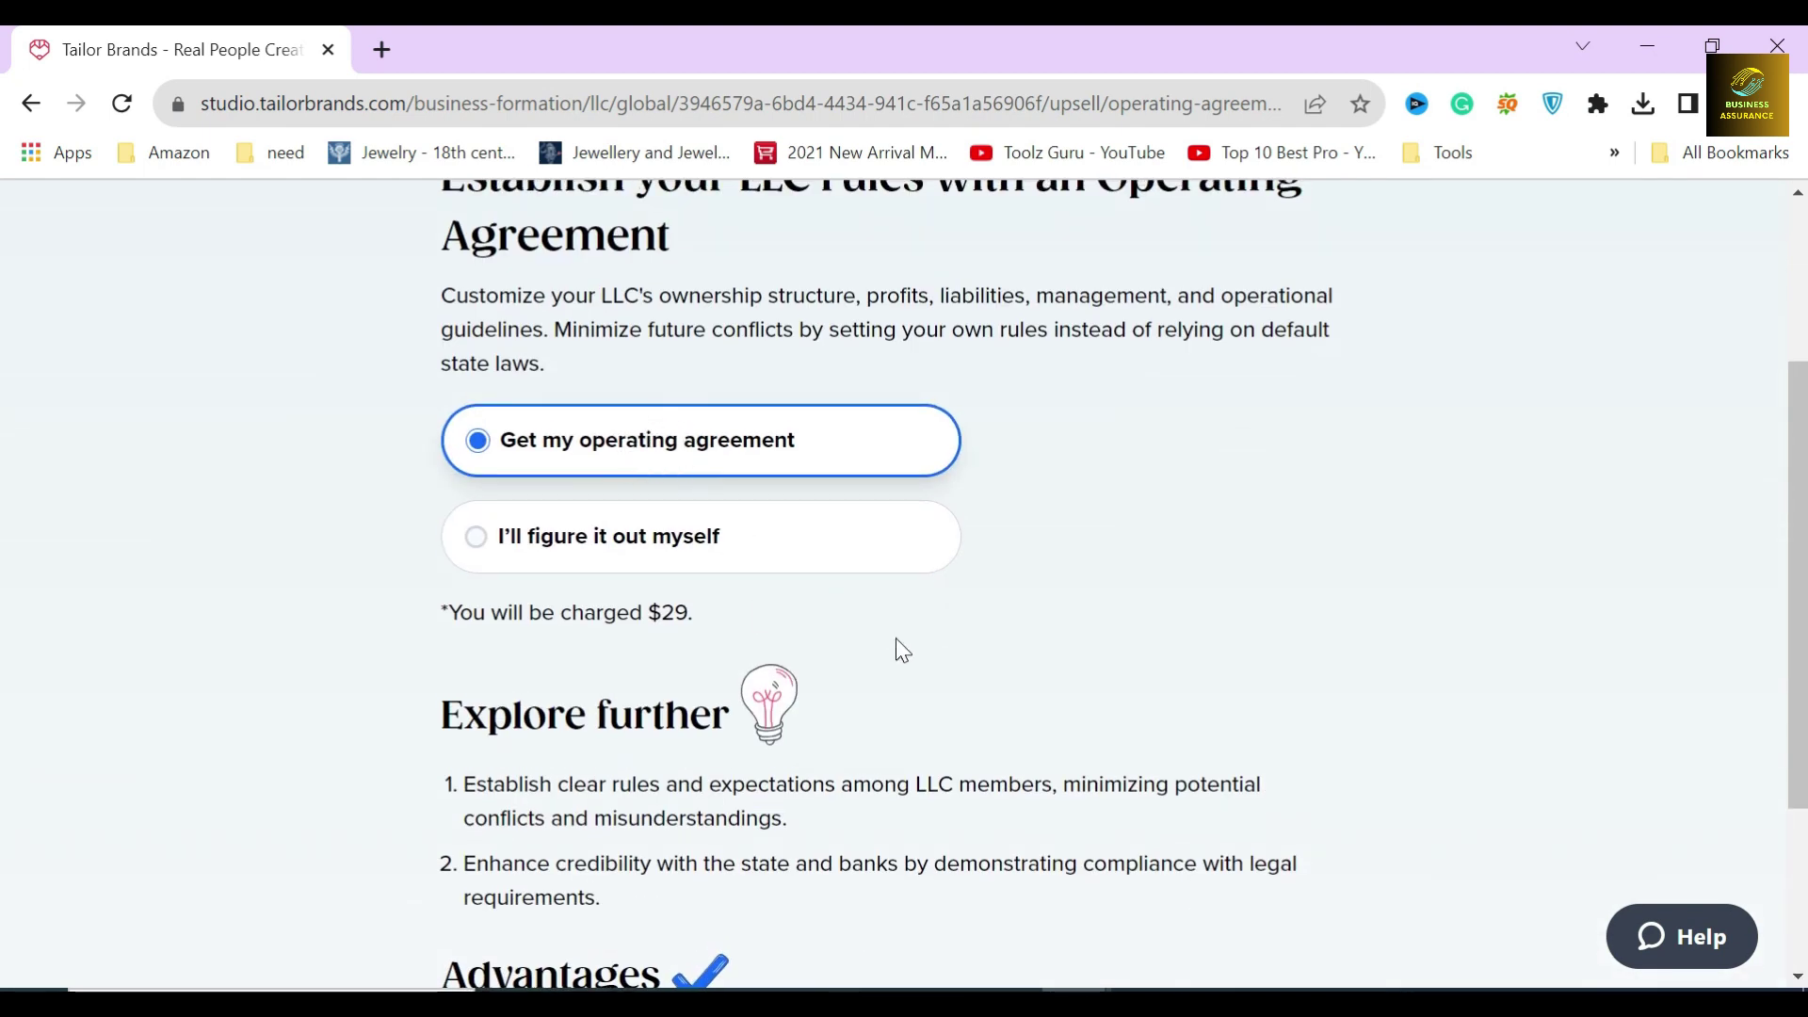
{"action": "scroll", "coordinate": [902, 650], "scroll_direction": "down", "scroll_amount": 3}
{"action": "left_click", "coordinate": [949, 945]}
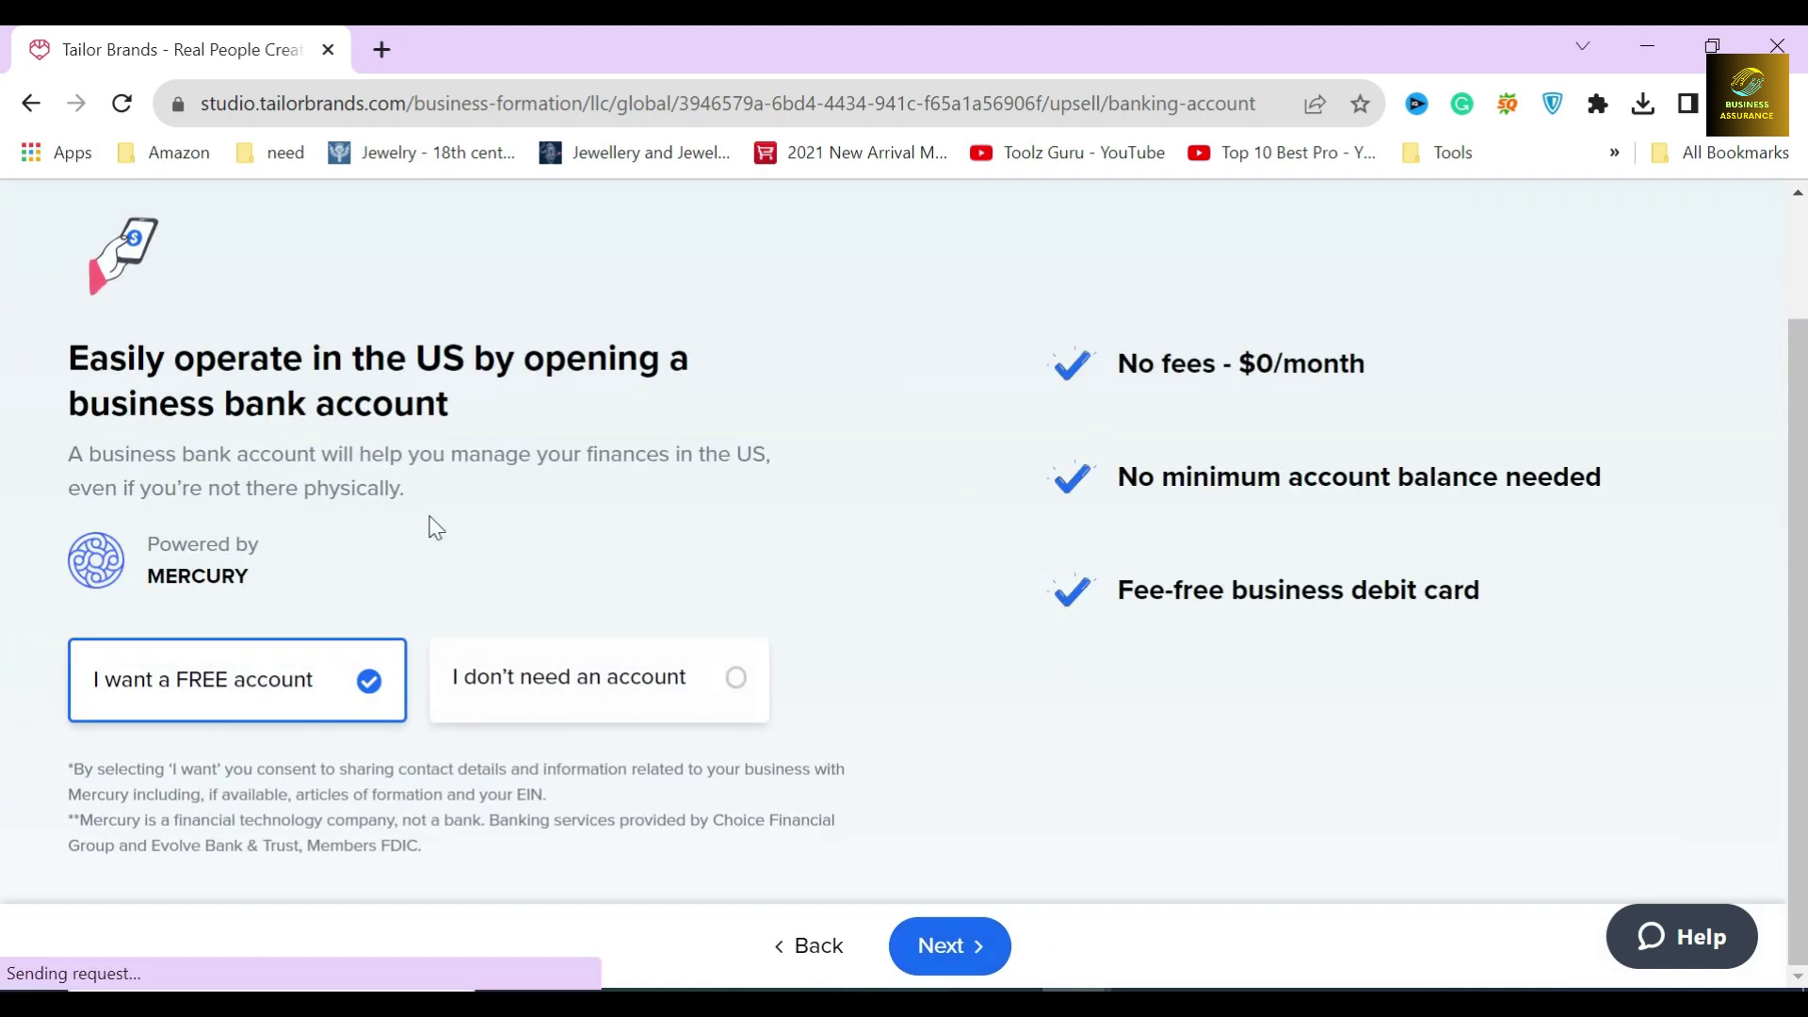
Read the offer heading about opening a free business bank account
{"action": "mouse_move", "coordinate": [68, 358]}
{"action": "left_mouse_down"}
{"action": "mouse_move", "coordinate": [475, 412]}
{"action": "mouse_move", "coordinate": [522, 358]}
{"action": "left_mouse_up"}
{"action": "left_click", "coordinate": [475, 412]}
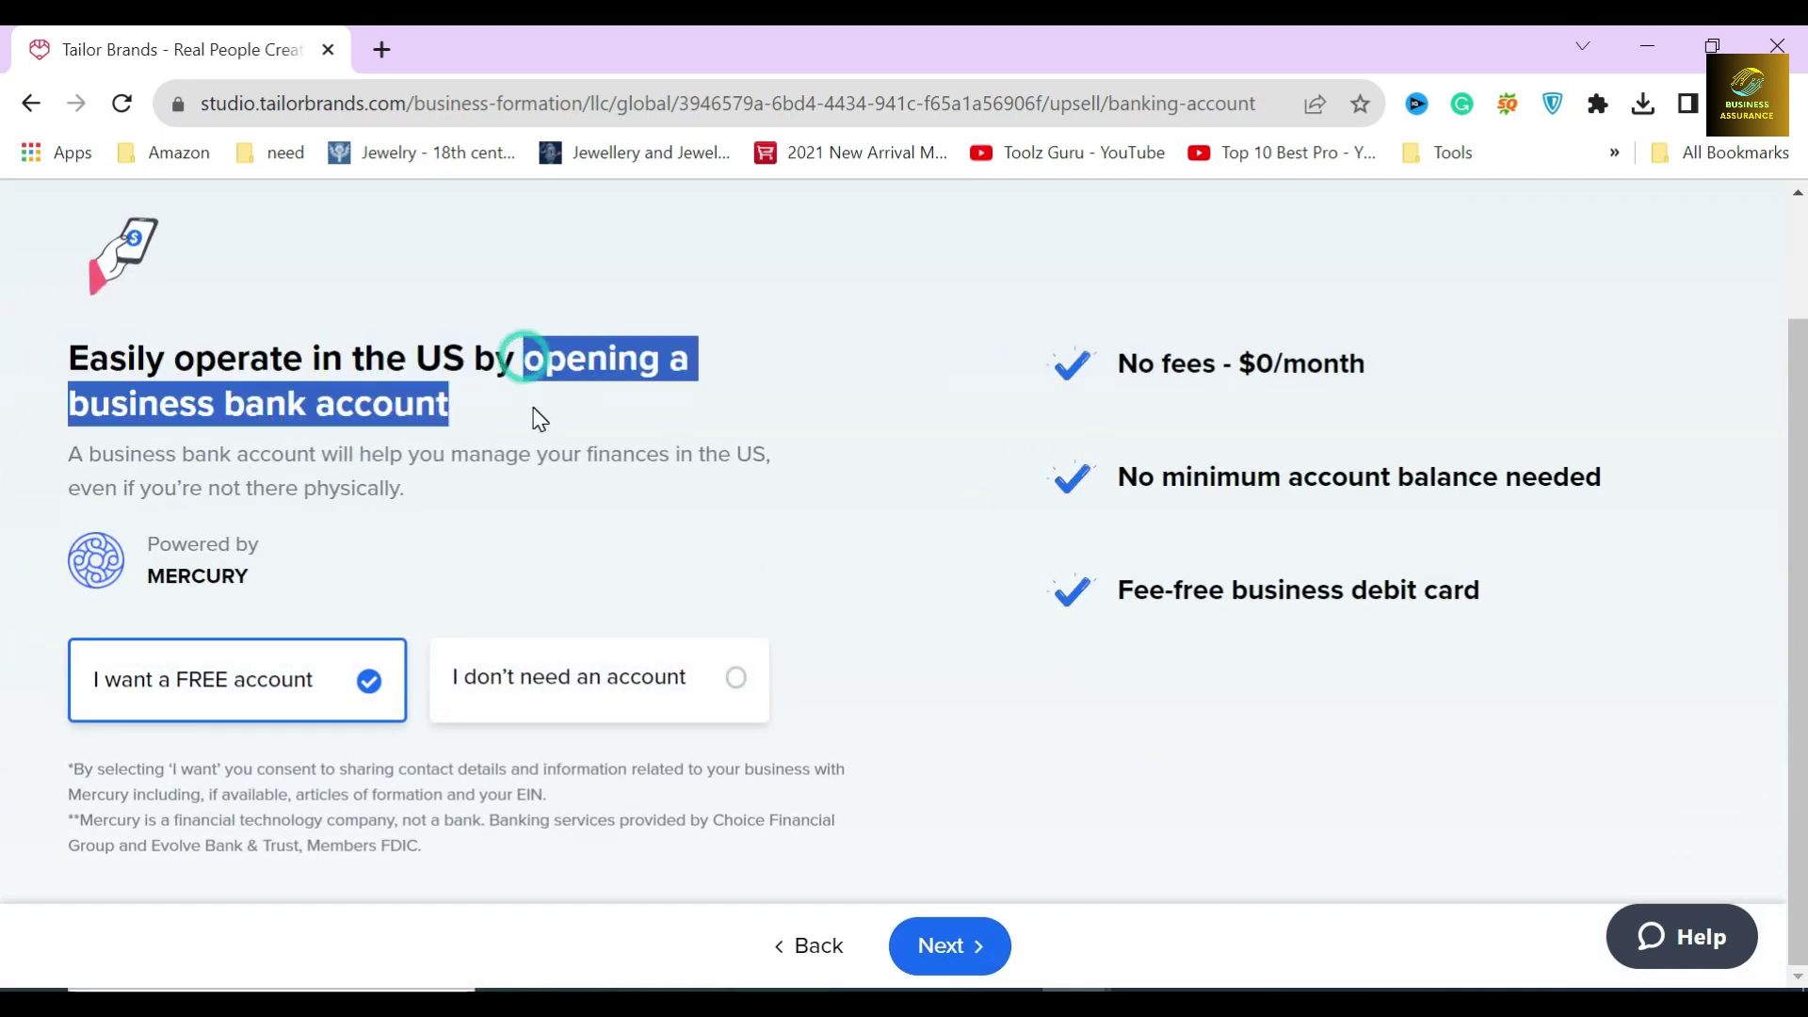
{"action": "left_click", "coordinate": [469, 404]}
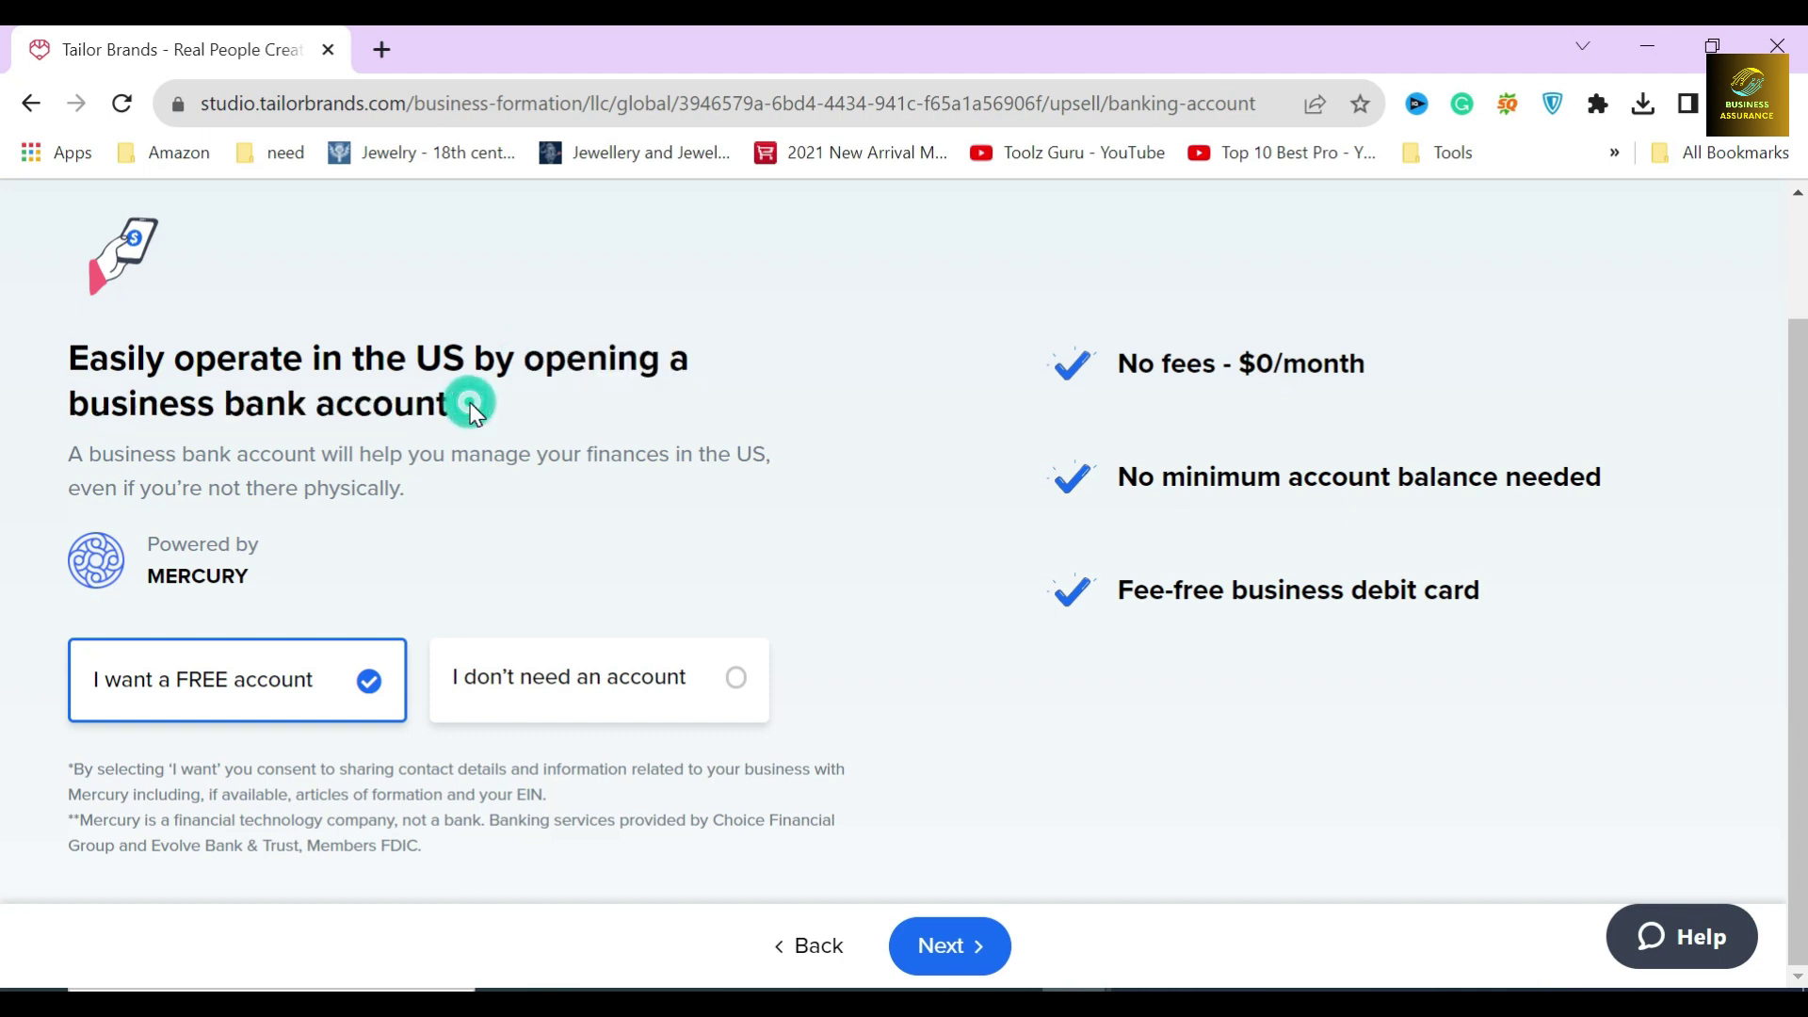
{"action": "left_click", "coordinate": [294, 613]}
{"action": "left_click", "coordinate": [279, 556]}
Review the no-fee, no-minimum and debit card benefits, then choose 'I don't need an account'
{"action": "left_click_drag", "start_coordinate": [1116, 364], "coordinate": [1367, 363]}
{"action": "left_click", "coordinate": [1123, 441]}
{"action": "left_click_drag", "start_coordinate": [1116, 476], "coordinate": [1610, 480]}
{"action": "left_click", "coordinate": [1139, 639]}
{"action": "left_click_drag", "start_coordinate": [1113, 592], "coordinate": [1496, 608]}
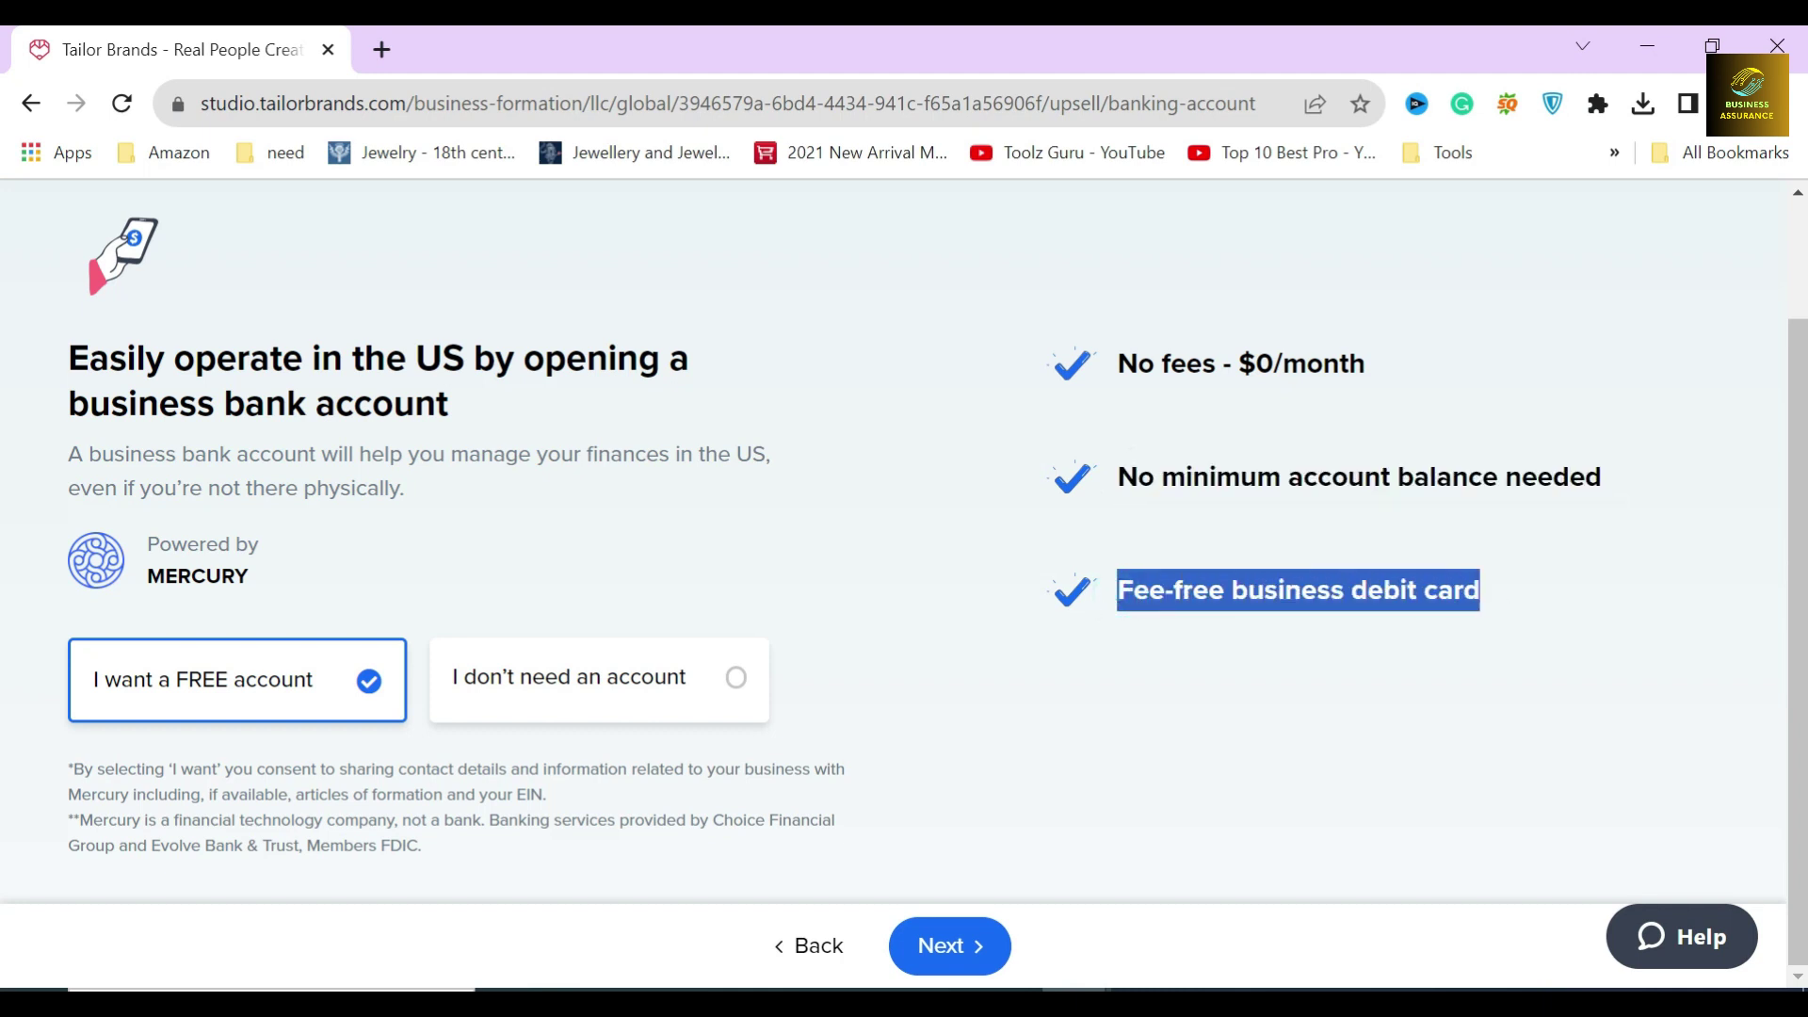
{"action": "left_click", "coordinate": [1024, 361]}
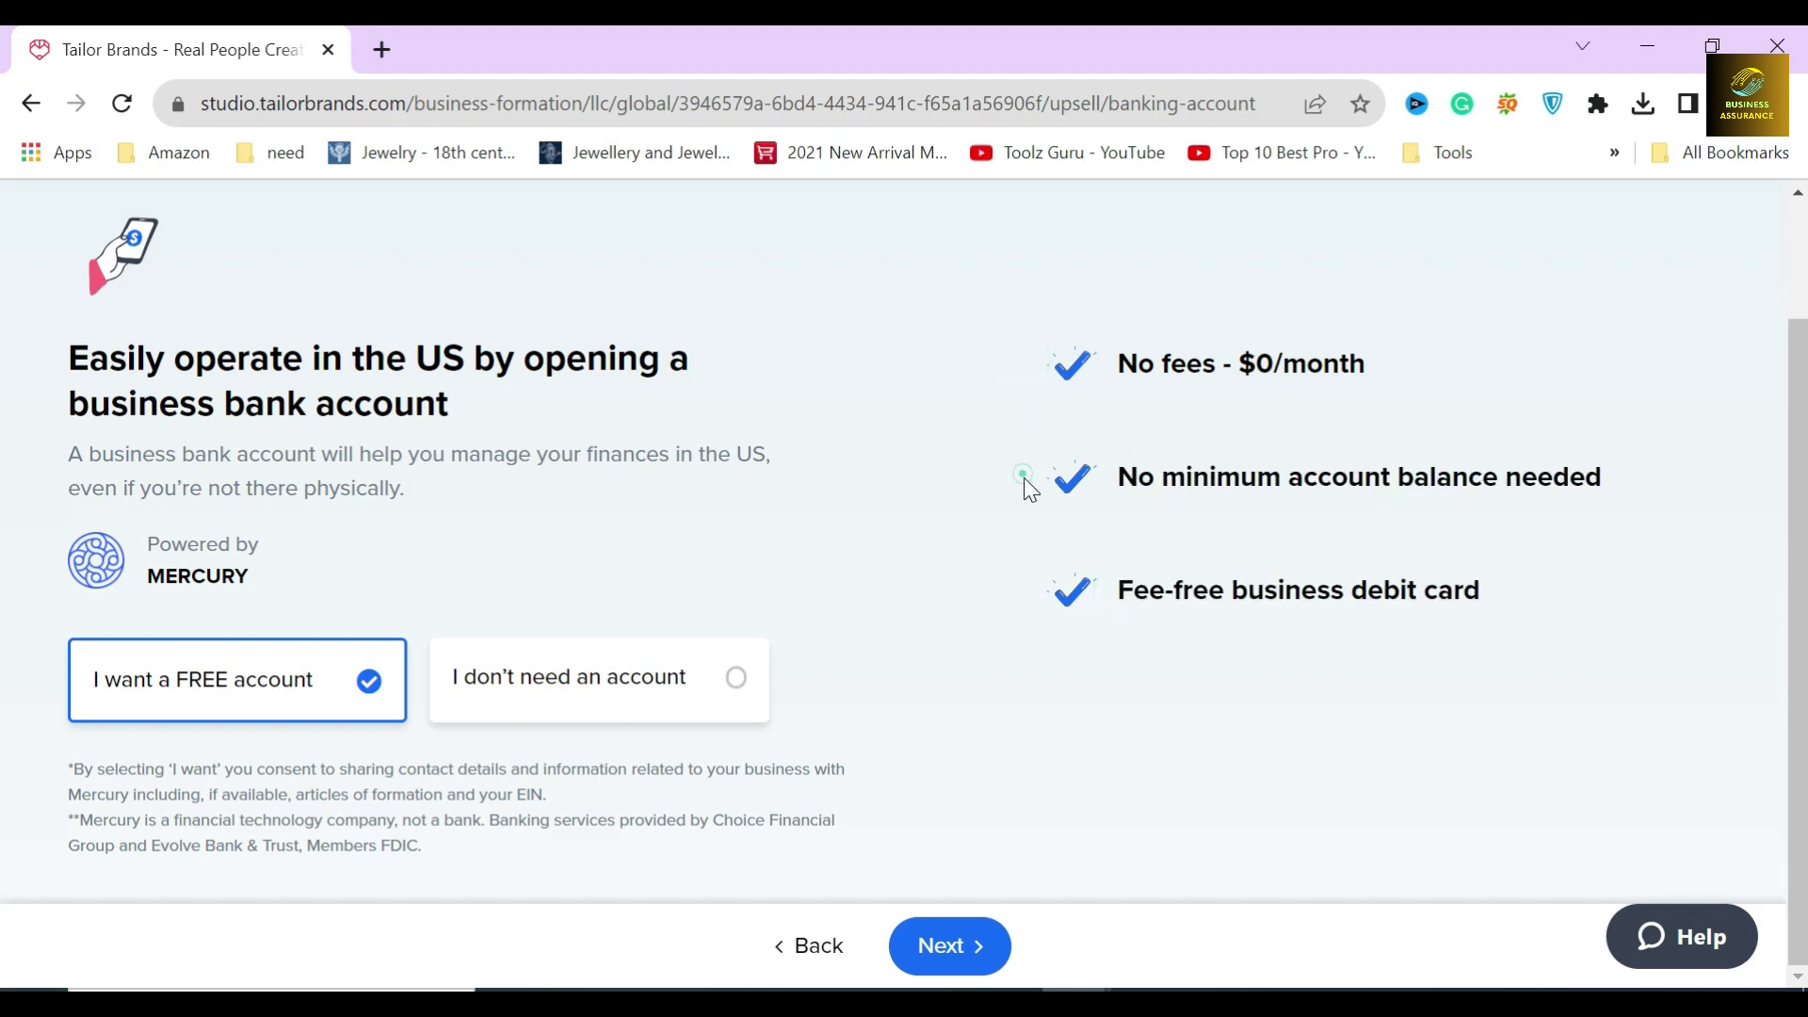
{"action": "left_click", "coordinate": [1023, 482]}
{"action": "left_click", "coordinate": [1029, 611]}
{"action": "left_click", "coordinate": [635, 688]}
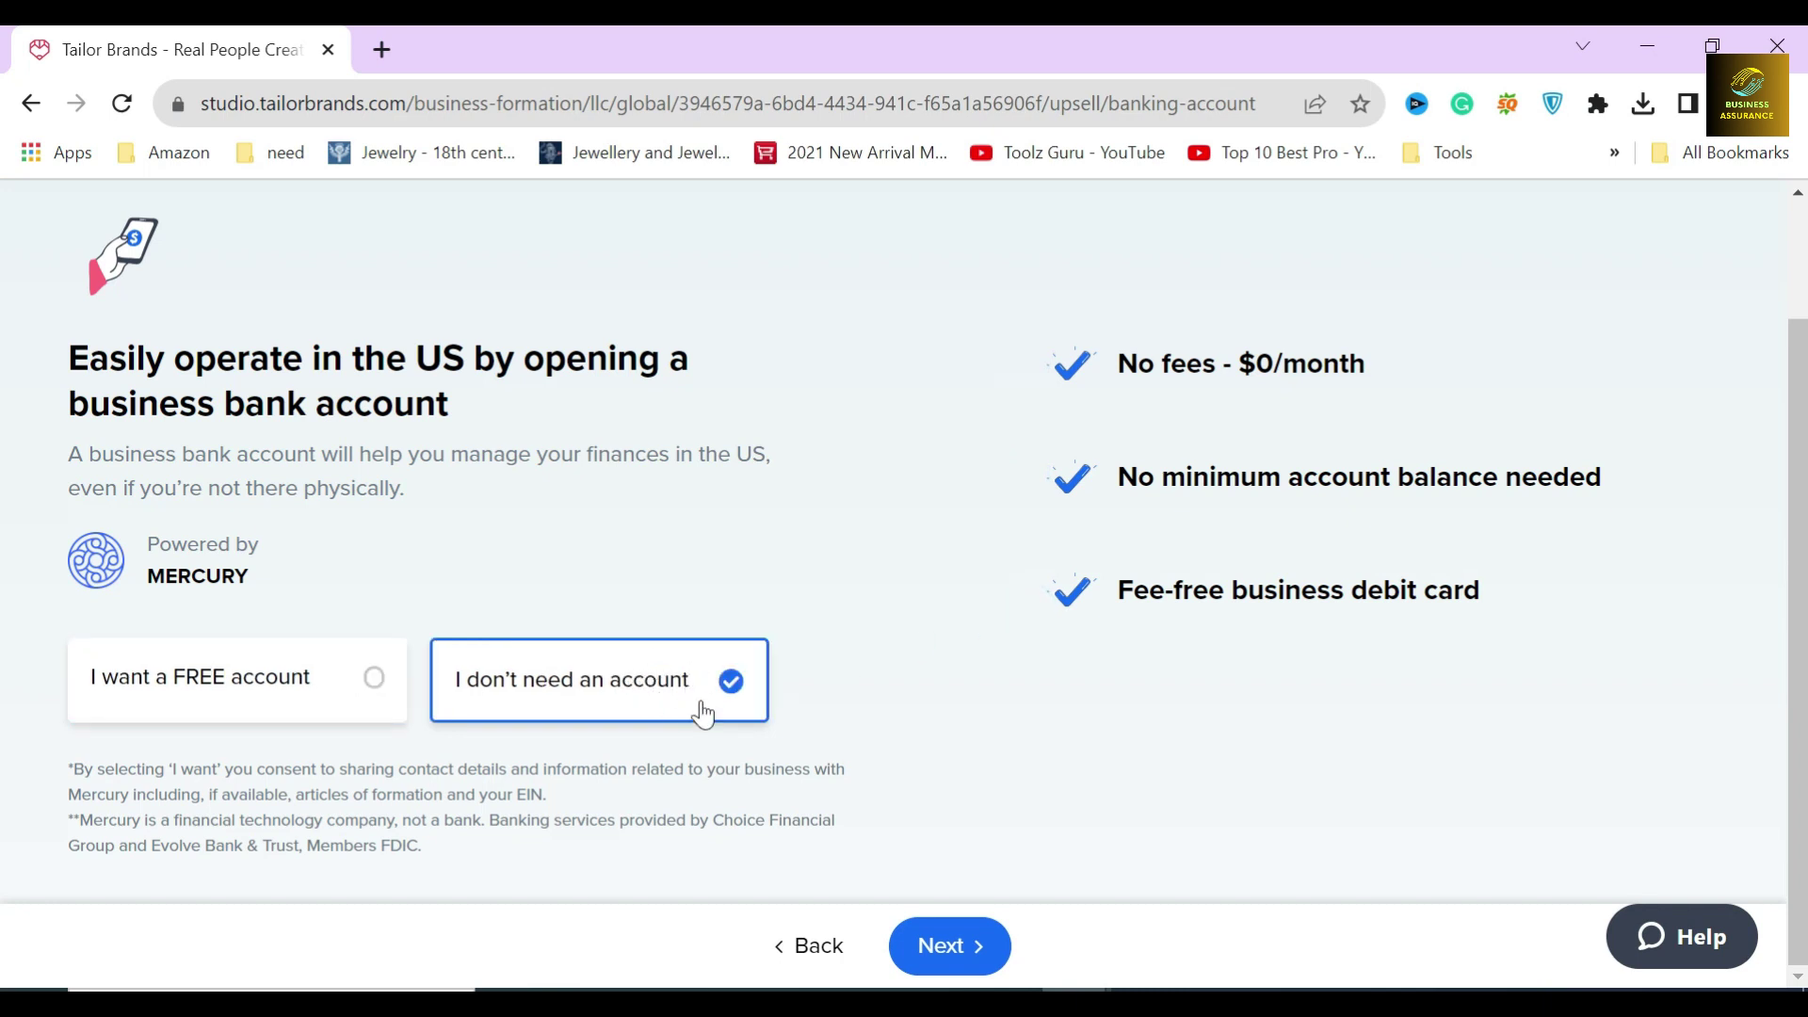
{"action": "left_click", "coordinate": [938, 950]}
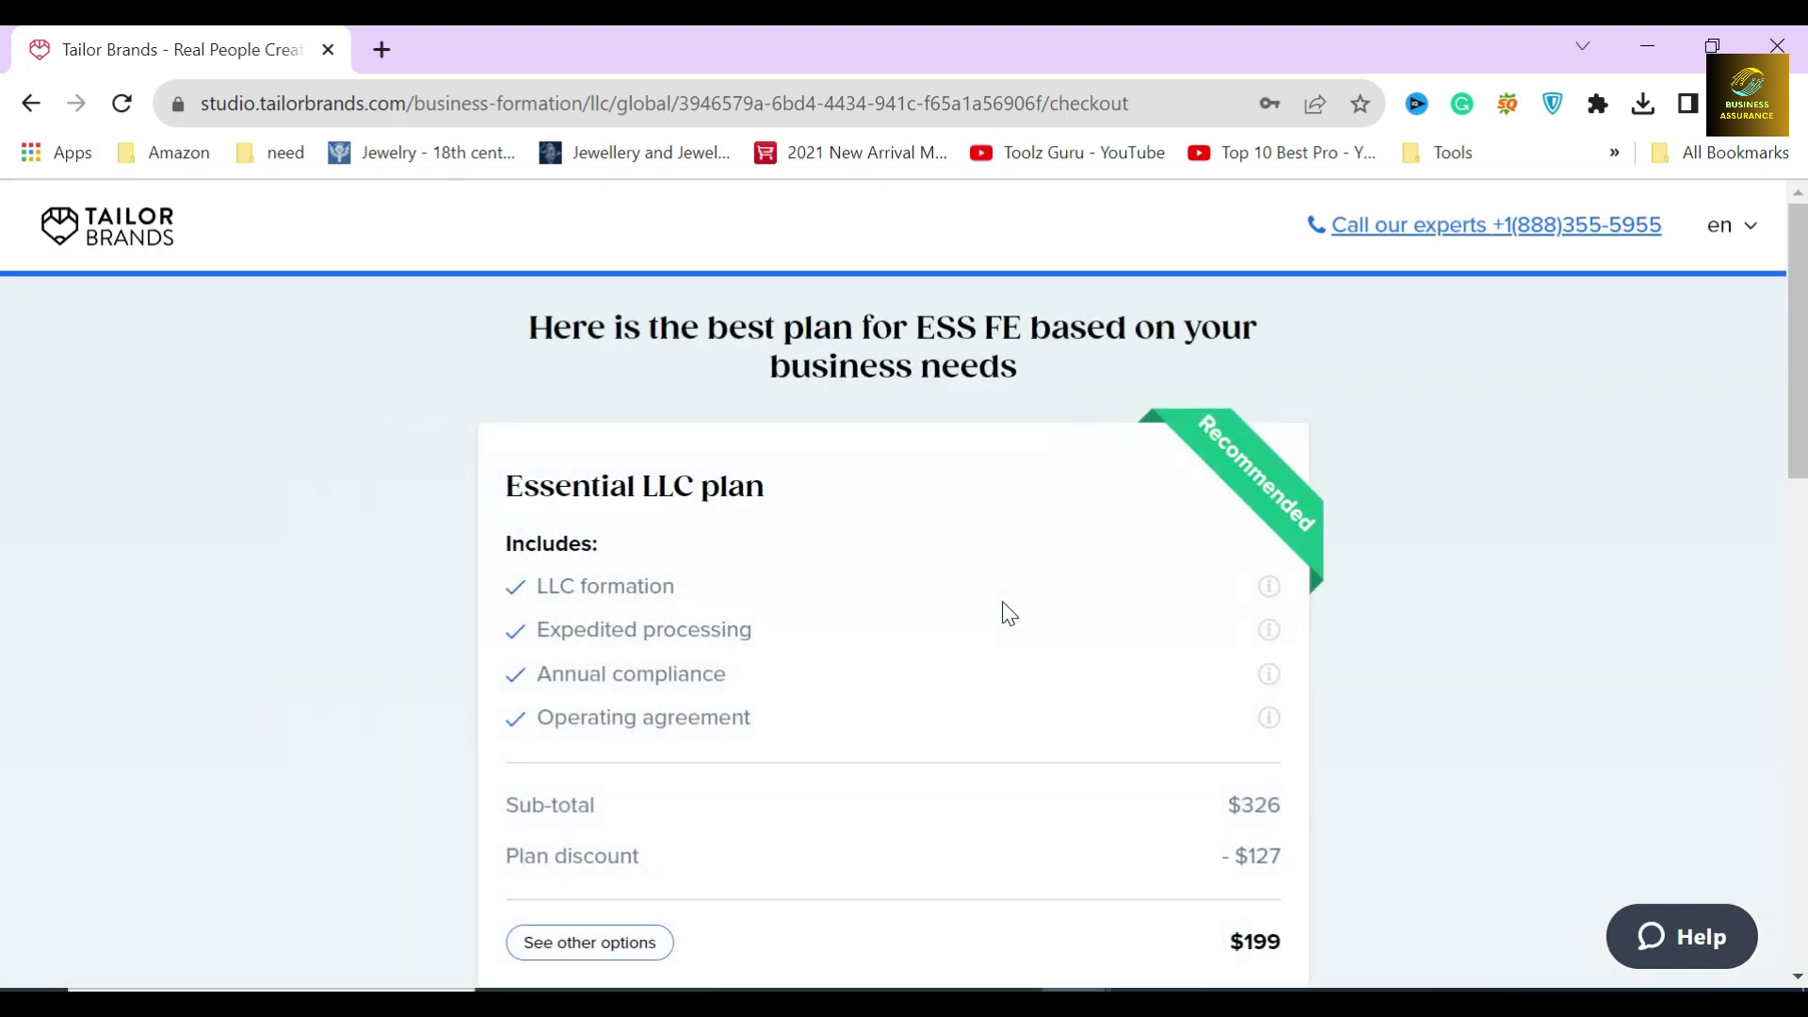
{"action": "left_click_drag", "start_coordinate": [511, 485], "coordinate": [770, 486]}
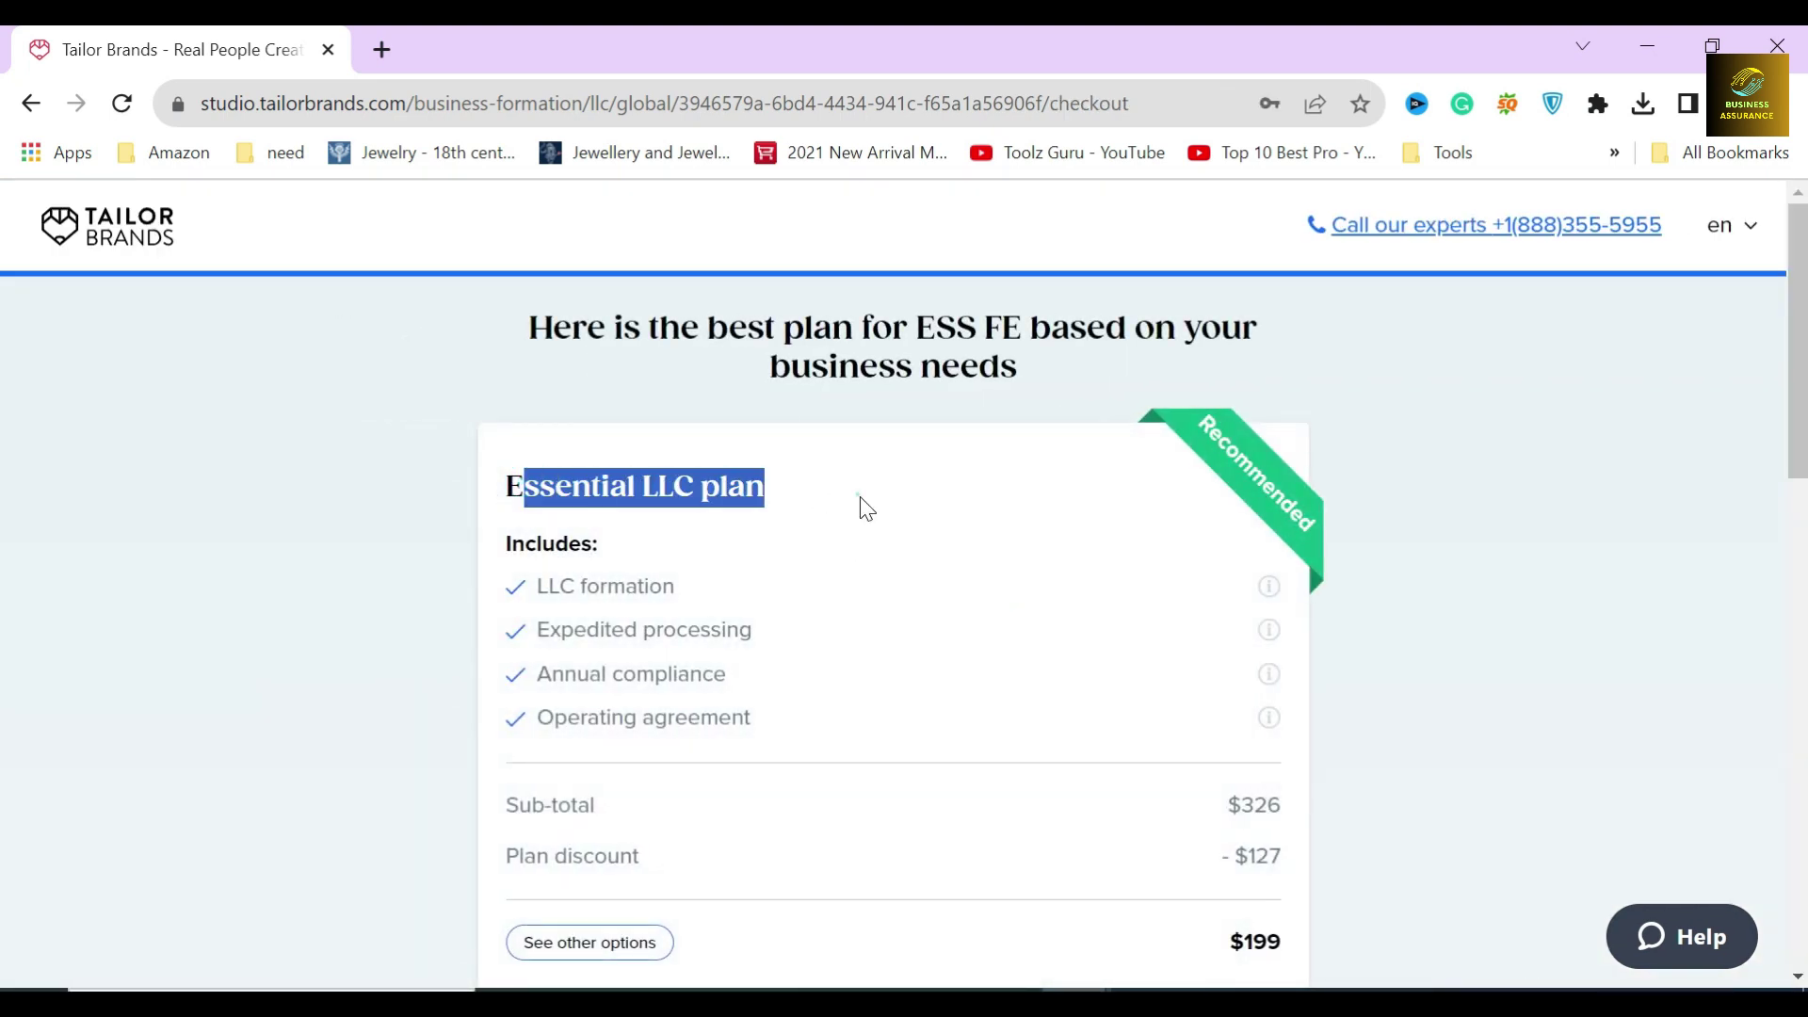
{"action": "scroll", "coordinate": [932, 536], "scroll_direction": "down", "scroll_amount": 4}
{"action": "scroll", "coordinate": [998, 575], "scroll_direction": "down", "scroll_amount": 1}
{"action": "scroll", "coordinate": [997, 575], "scroll_direction": "down", "scroll_amount": 5}
{"action": "scroll", "coordinate": [997, 575], "scroll_direction": "down", "scroll_amount": 5}
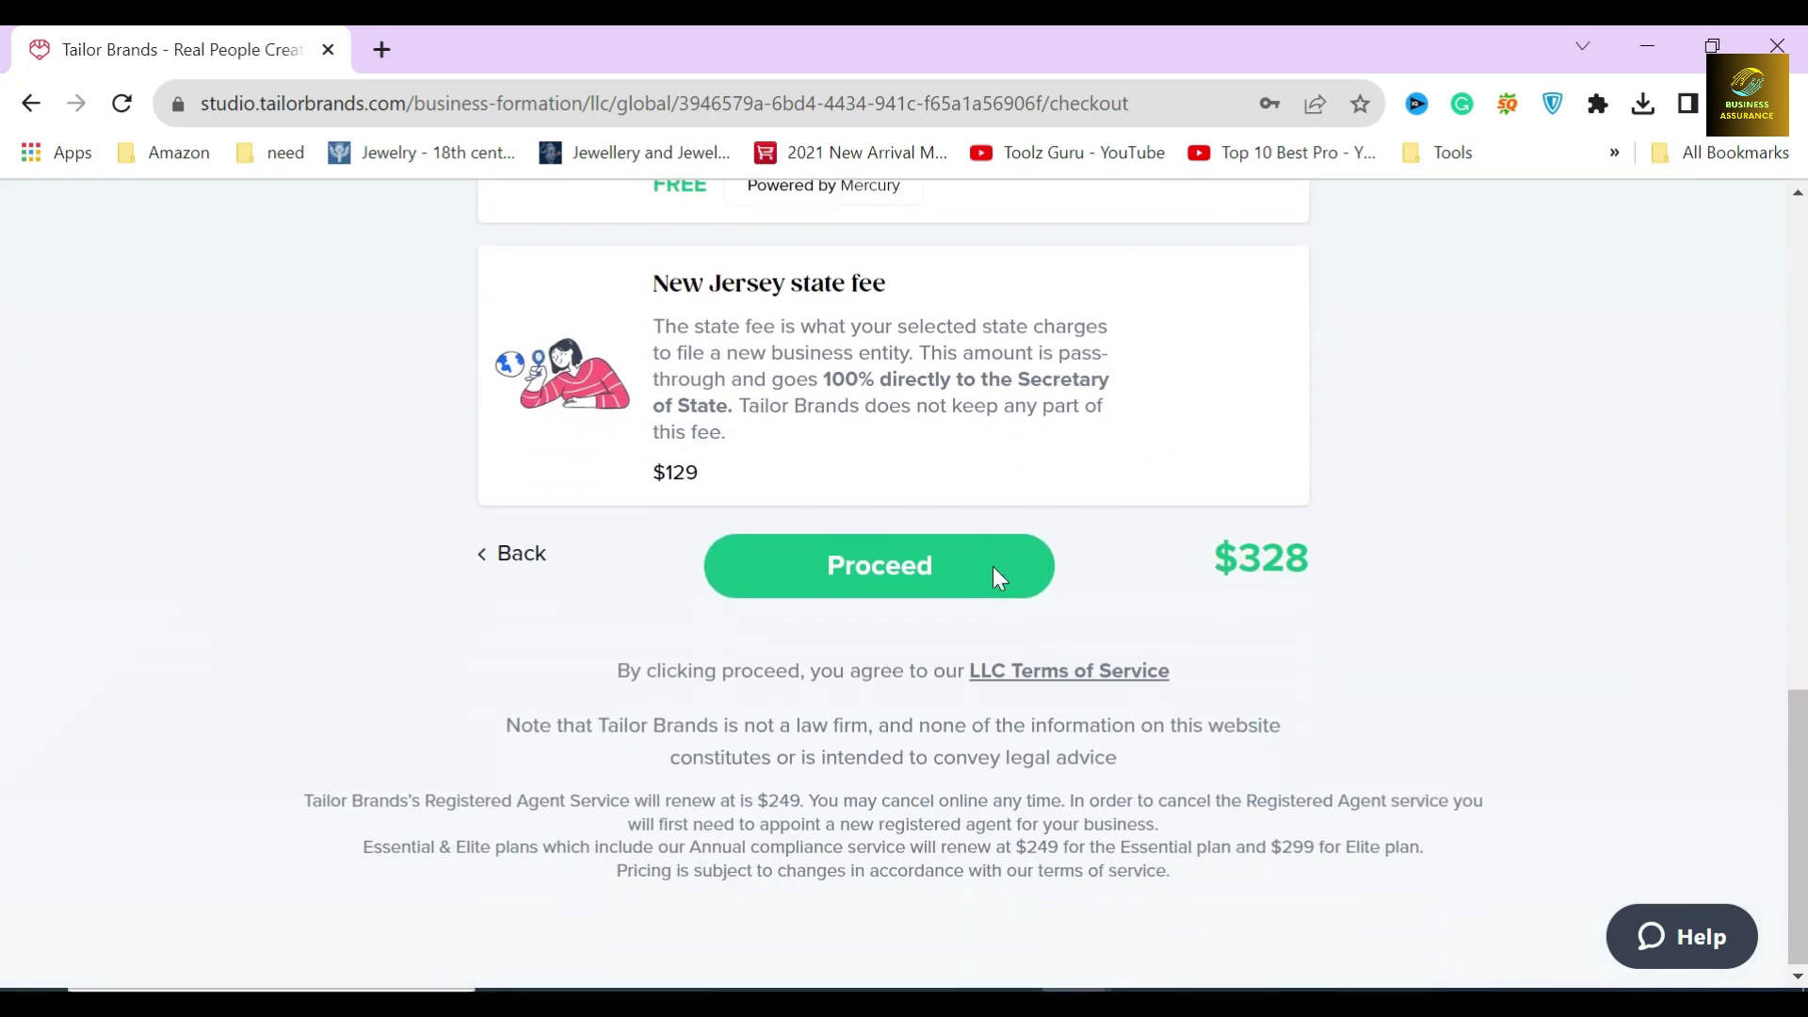
{"action": "left_click_drag", "start_coordinate": [1200, 552], "coordinate": [481, 552]}
Confirm the $328 Essential LLC total, toggling Business banking on and back off
{"action": "left_click_drag", "start_coordinate": [1198, 561], "coordinate": [1317, 563]}
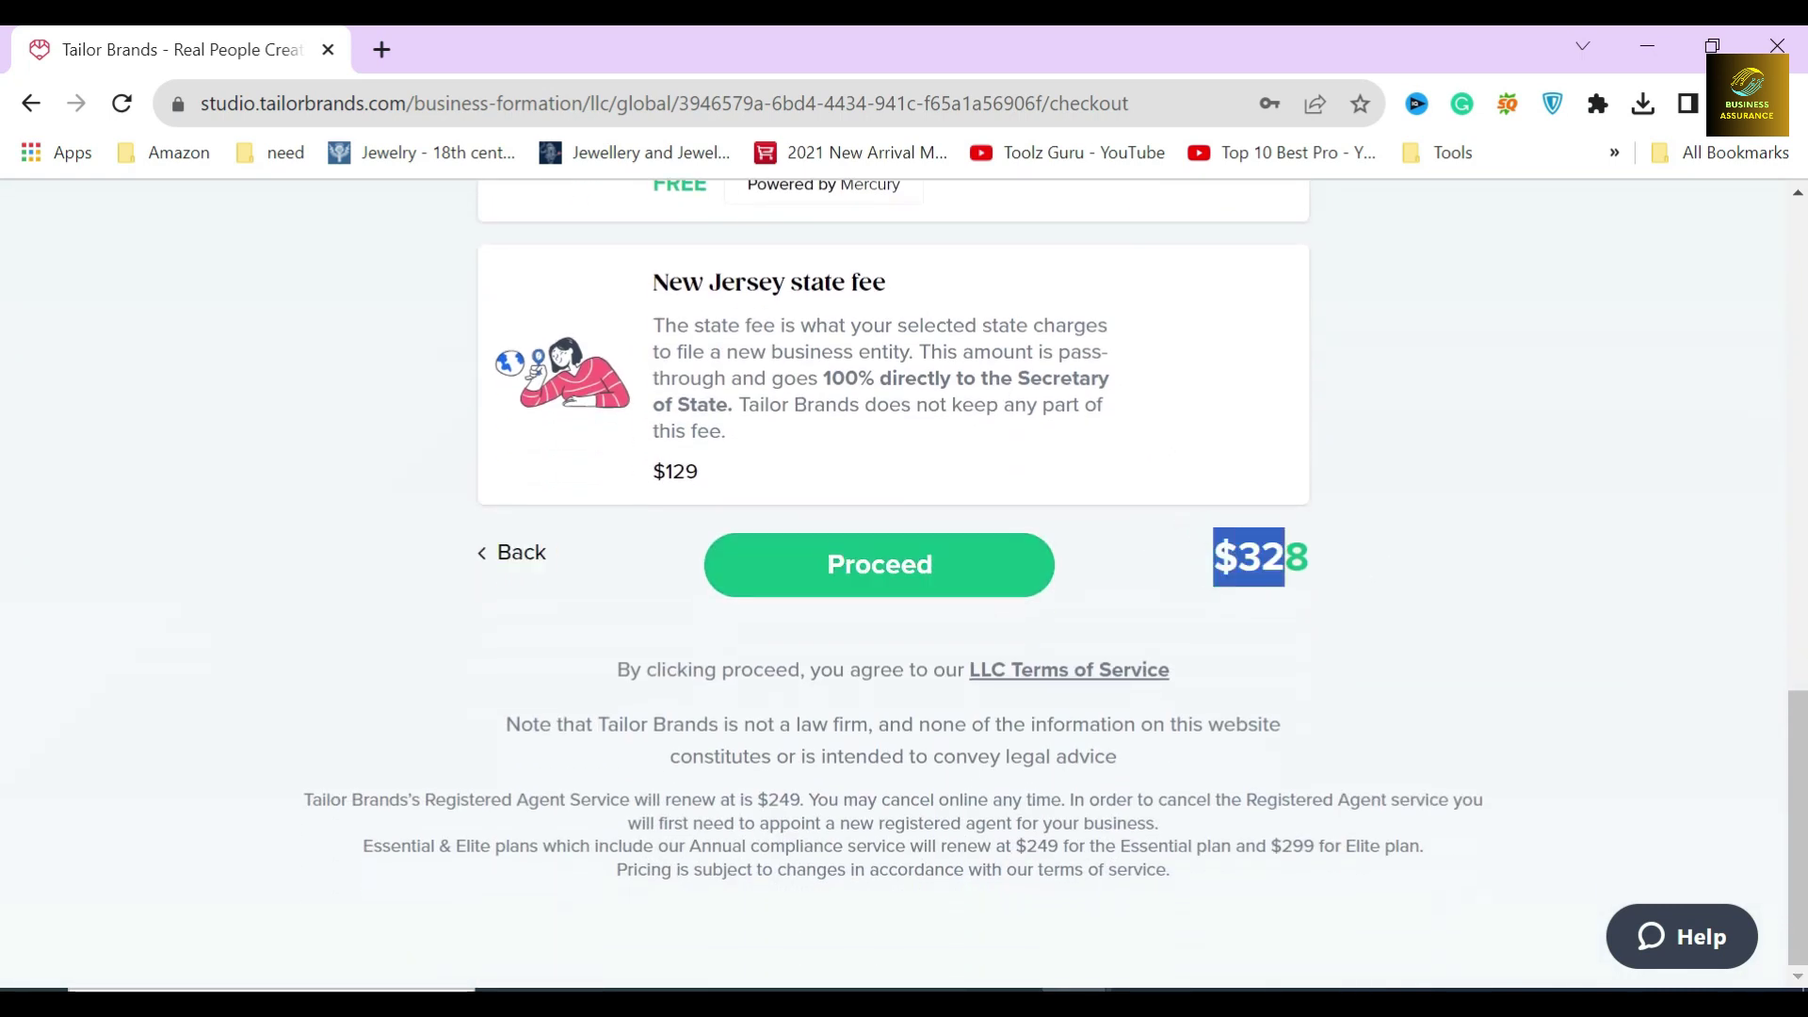
{"action": "scroll", "coordinate": [1060, 618], "scroll_direction": "up", "scroll_amount": 3}
{"action": "scroll", "coordinate": [1060, 618], "scroll_direction": "up", "scroll_amount": 3}
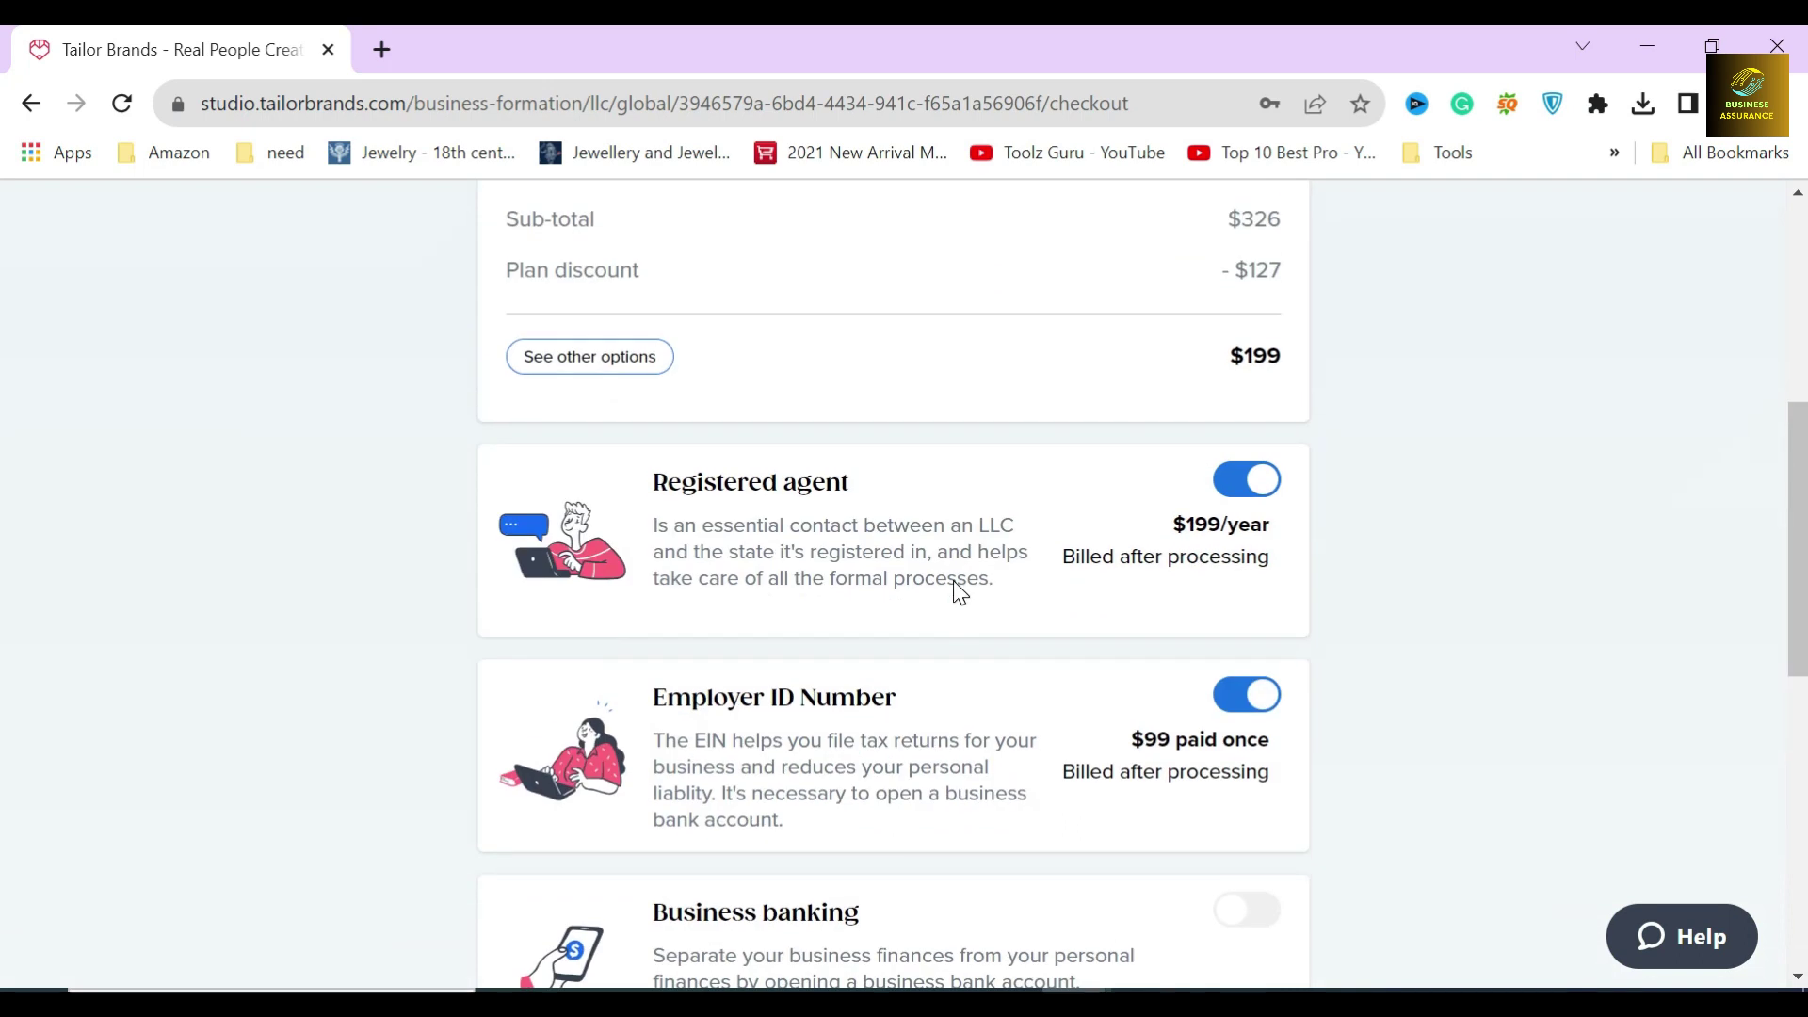
{"action": "left_click", "coordinate": [436, 487]}
{"action": "scroll", "coordinate": [457, 523], "scroll_direction": "down", "scroll_amount": 3}
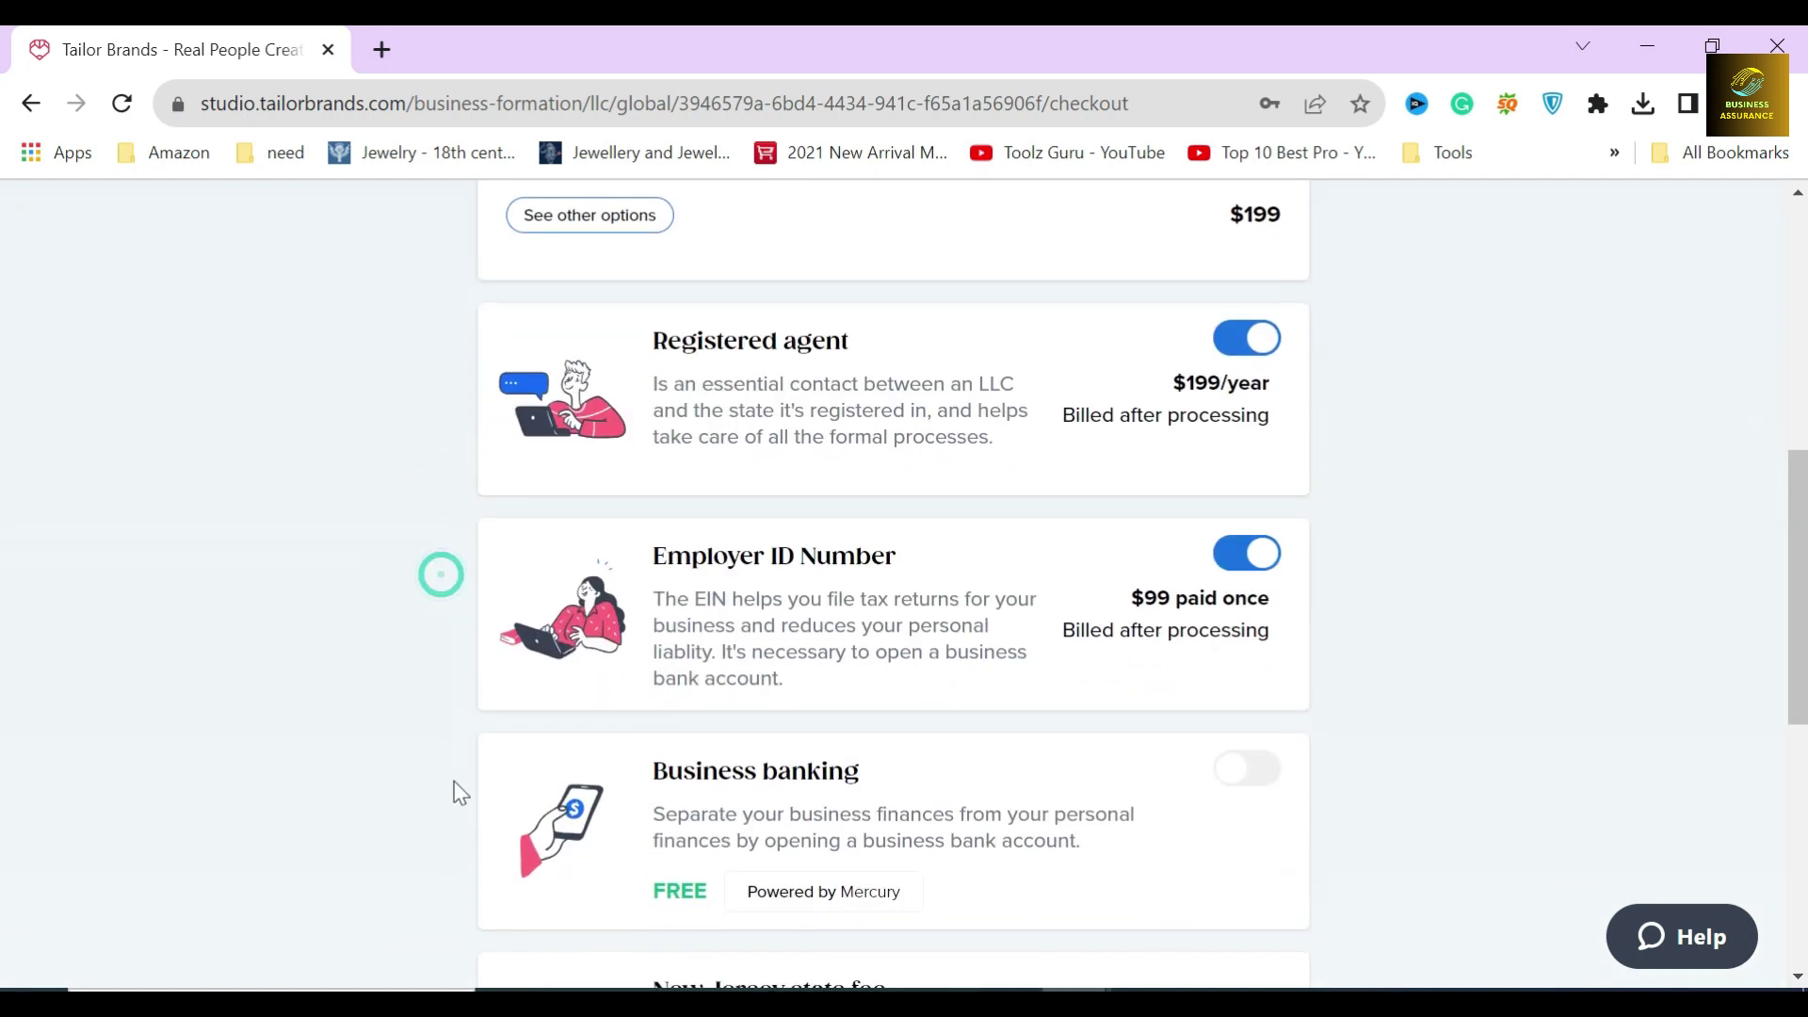
{"action": "scroll", "coordinate": [467, 762], "scroll_direction": "down", "scroll_amount": 3}
{"action": "scroll", "coordinate": [466, 763], "scroll_direction": "down", "scroll_amount": 2}
{"action": "left_click", "coordinate": [1231, 487]}
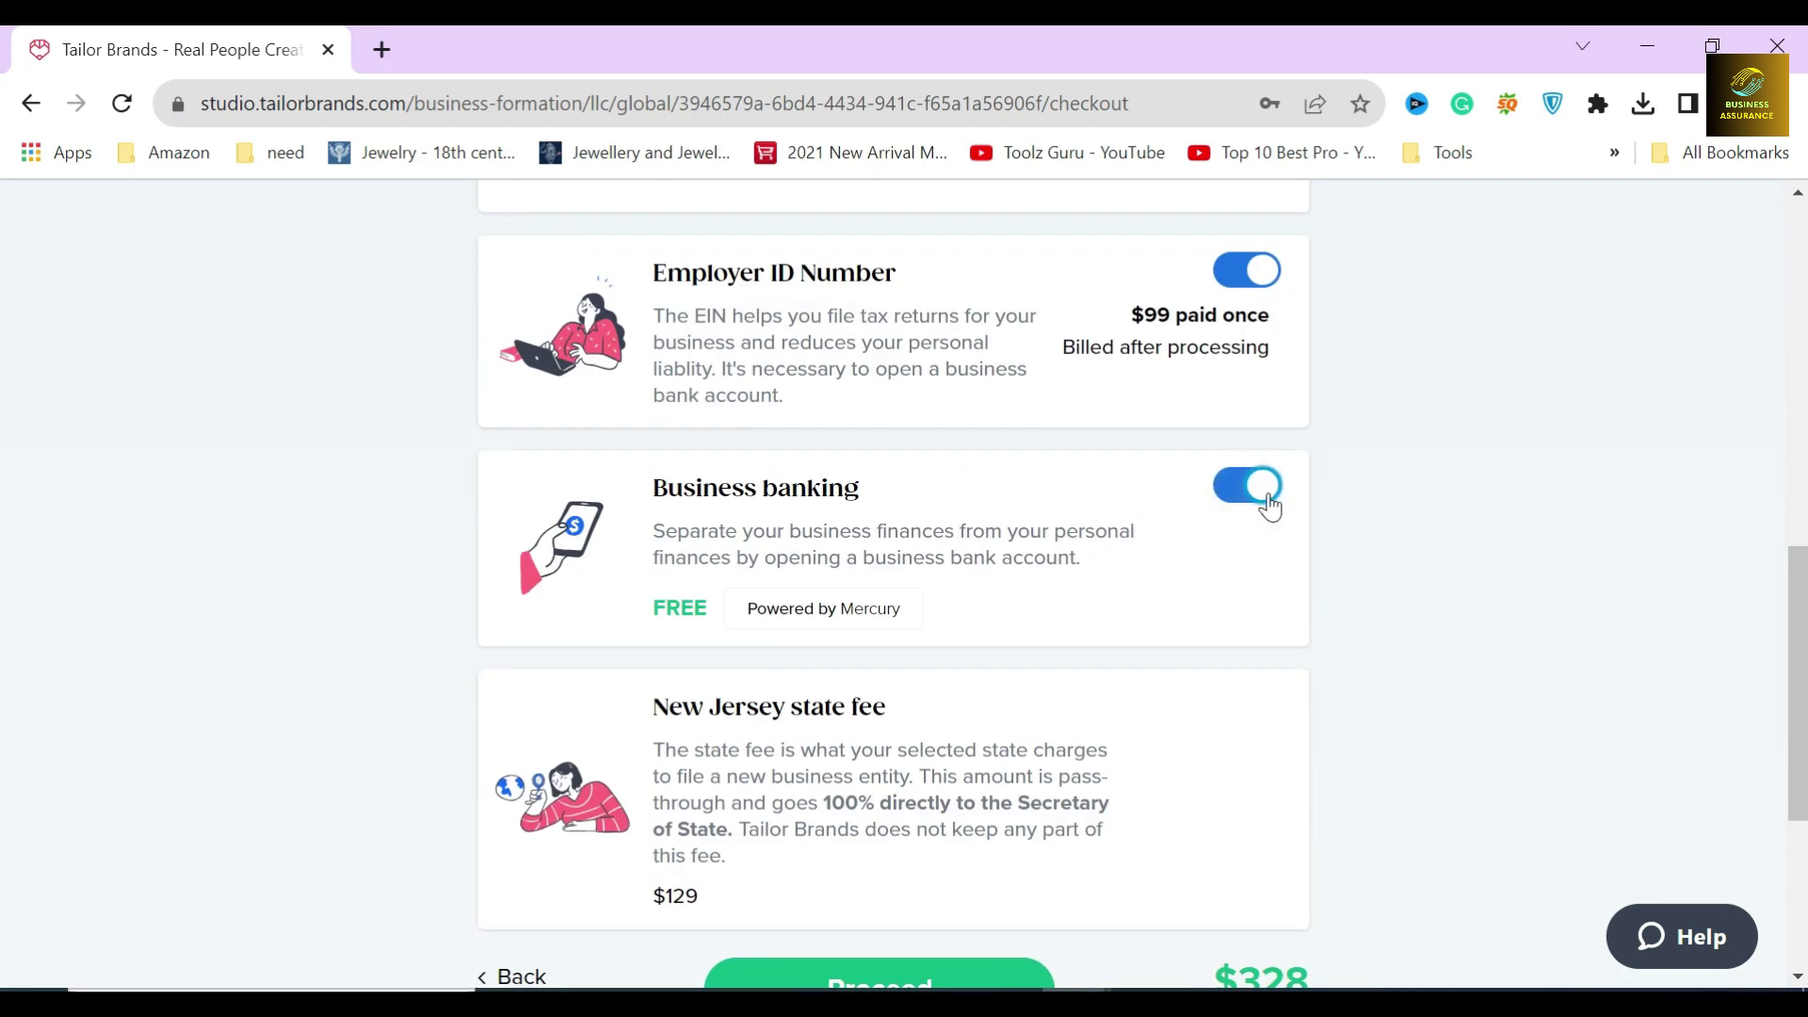
{"action": "scroll", "coordinate": [770, 562], "scroll_direction": "down", "scroll_amount": 2}
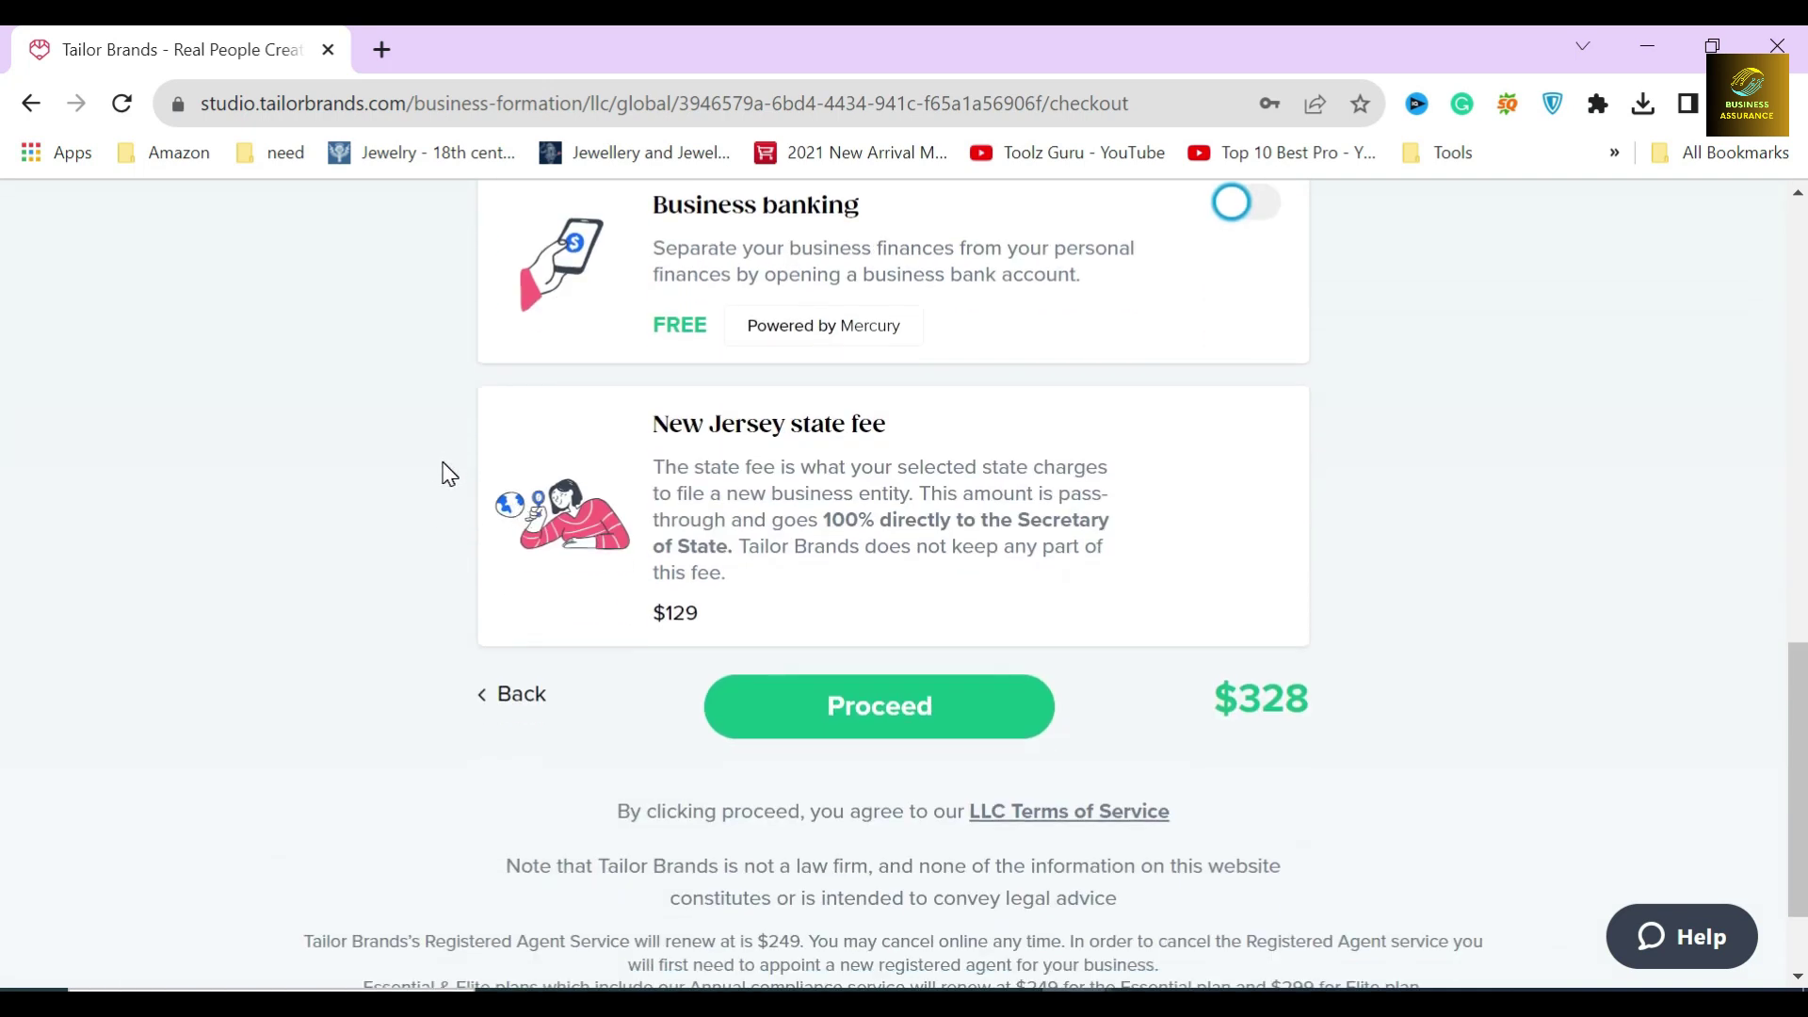
Choose Card instead of PayPal to pay the $328 order
{"action": "left_click", "coordinate": [882, 706]}
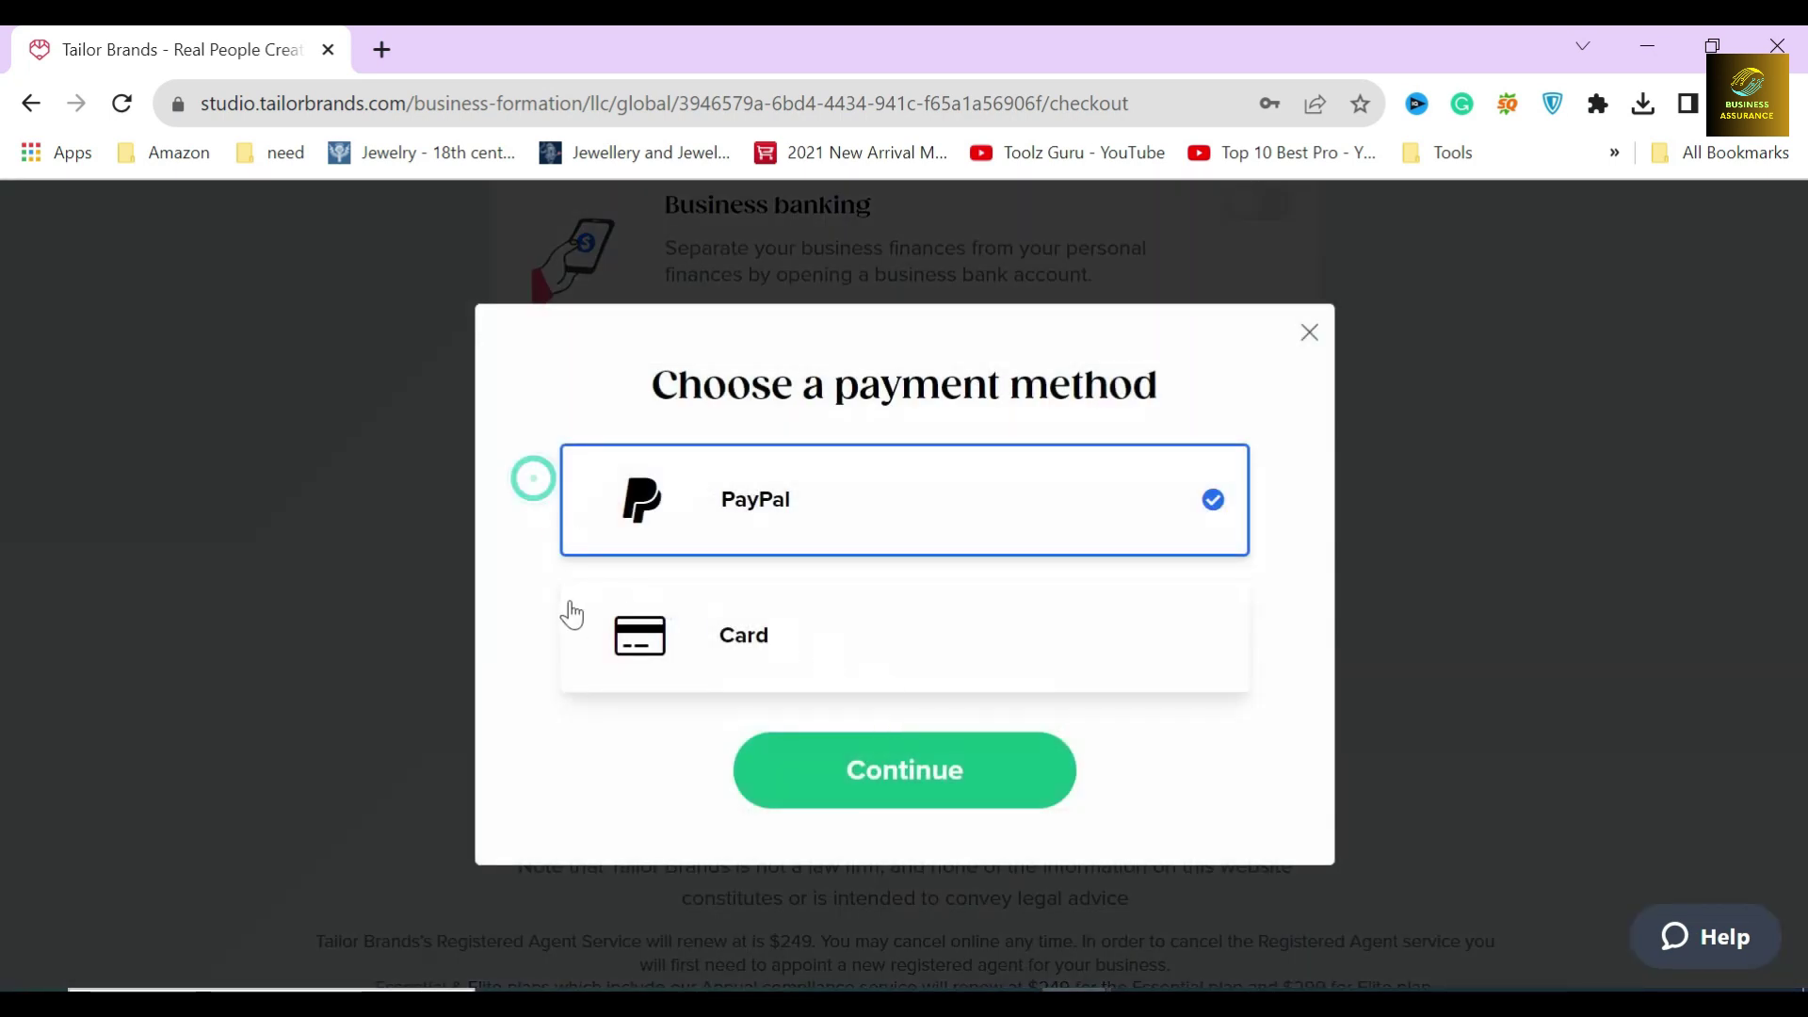
{"action": "left_click", "coordinate": [932, 649]}
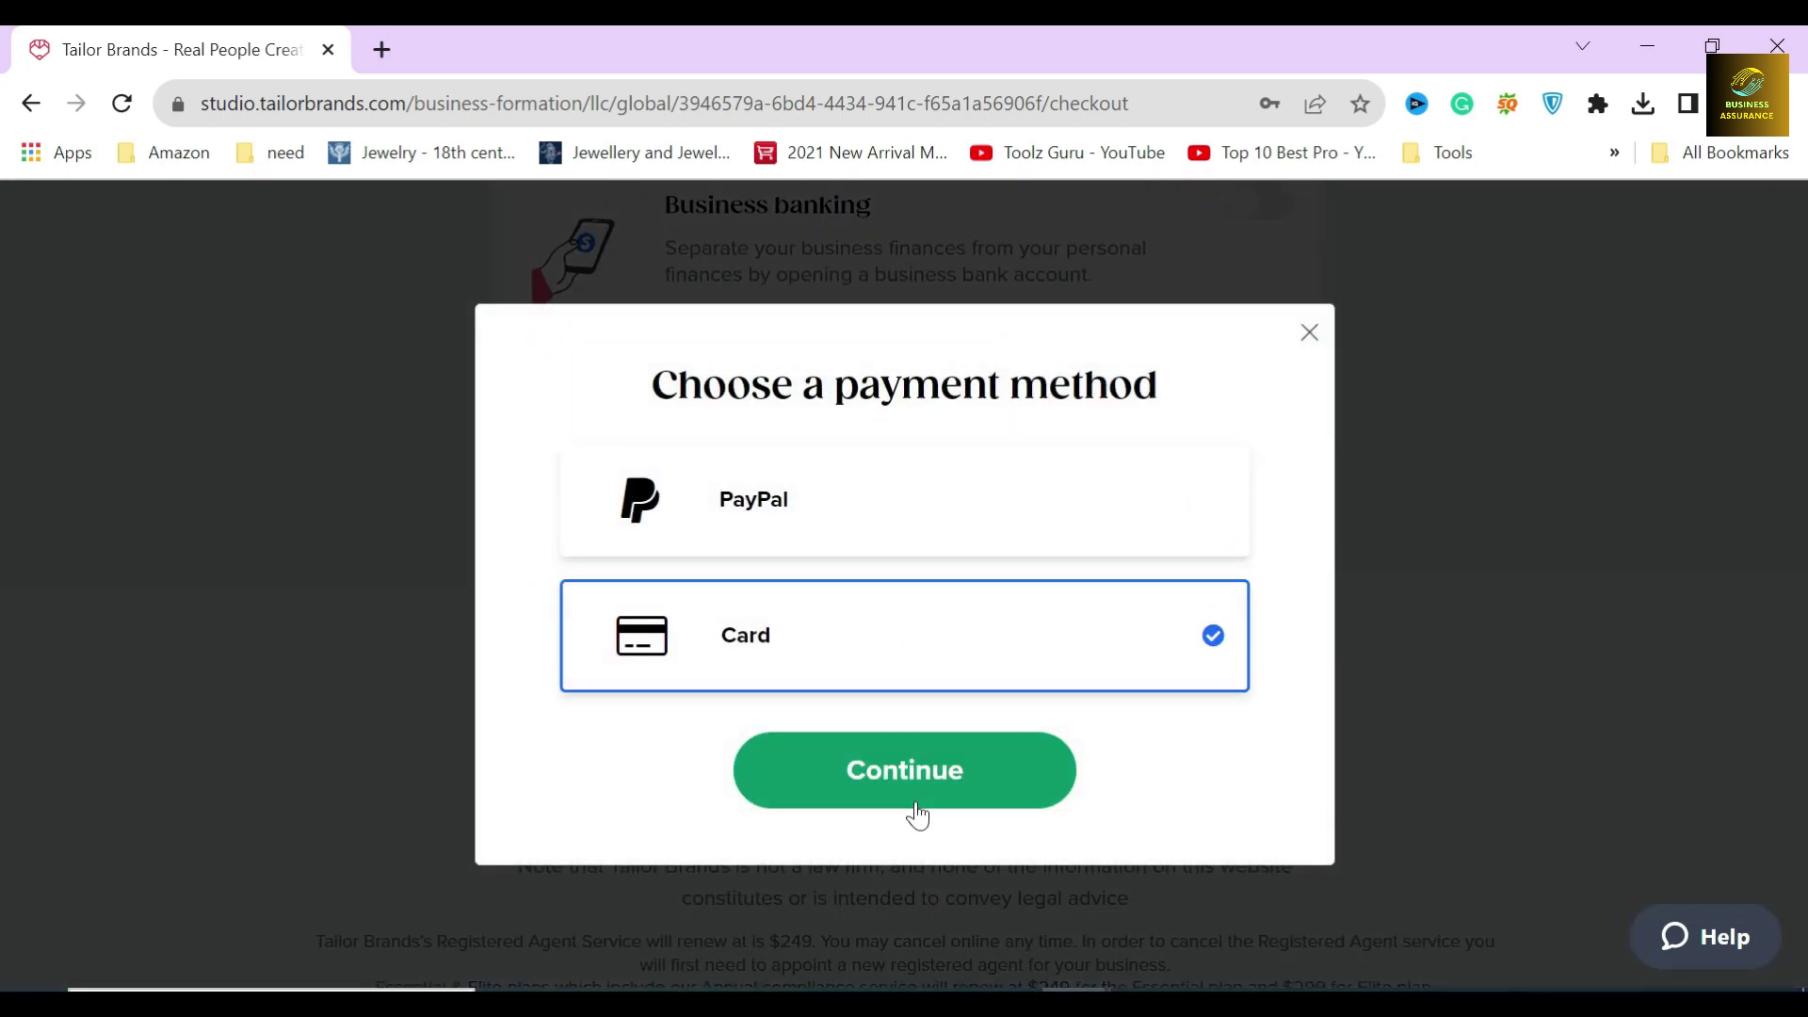
{"action": "left_click", "coordinate": [905, 771]}
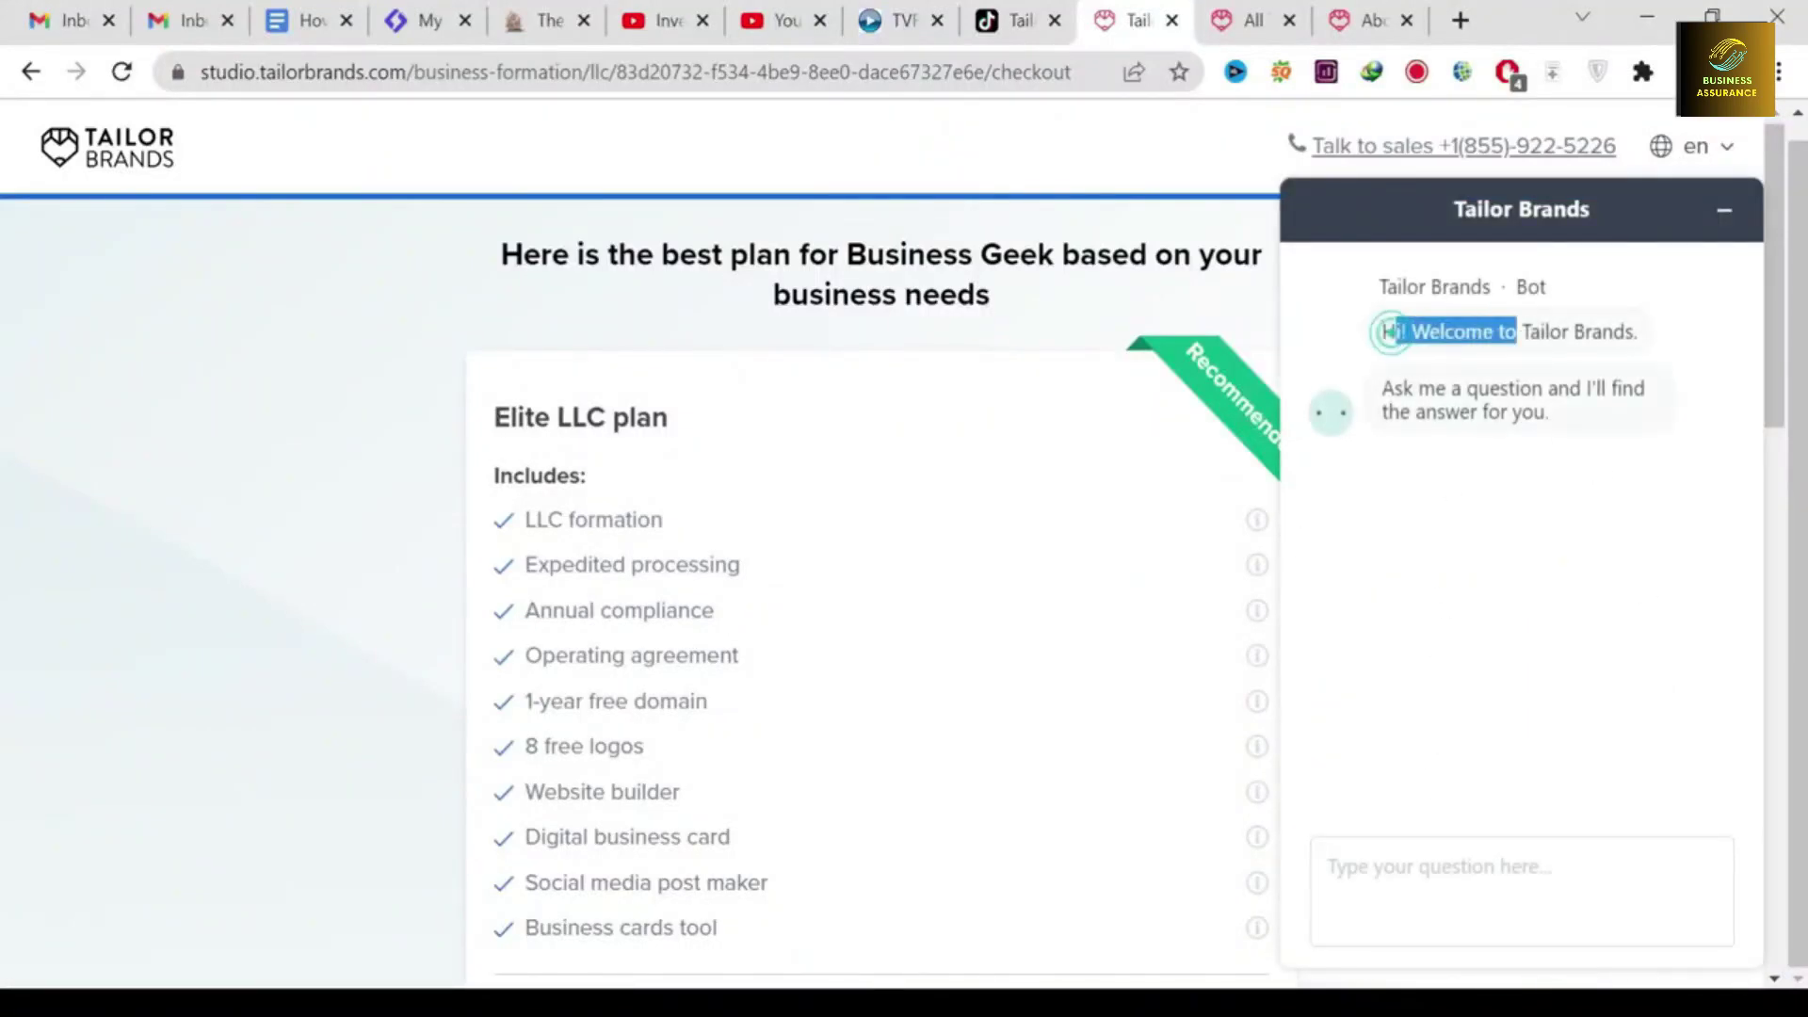
Read the chat bot's offer to answer questions, then move to the LLC formation page
{"action": "left_click_drag", "start_coordinate": [1554, 414], "coordinate": [1436, 390]}
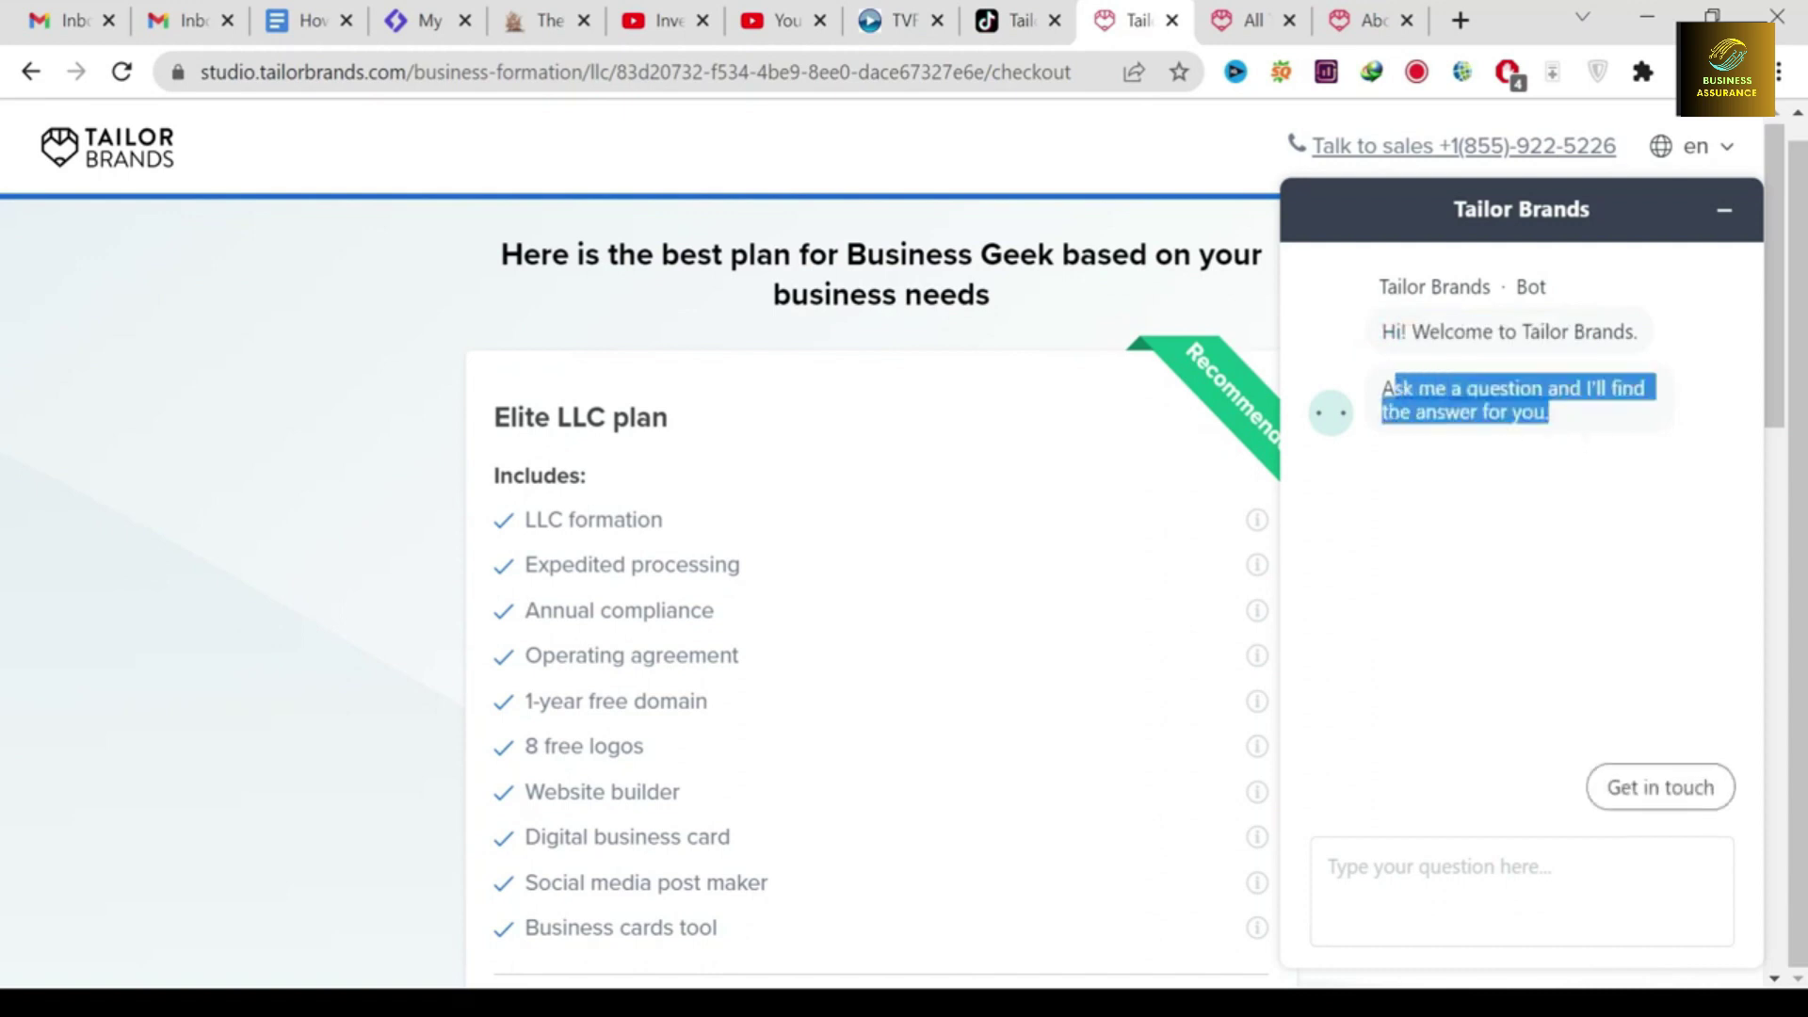
{"action": "left_click", "coordinate": [1406, 454]}
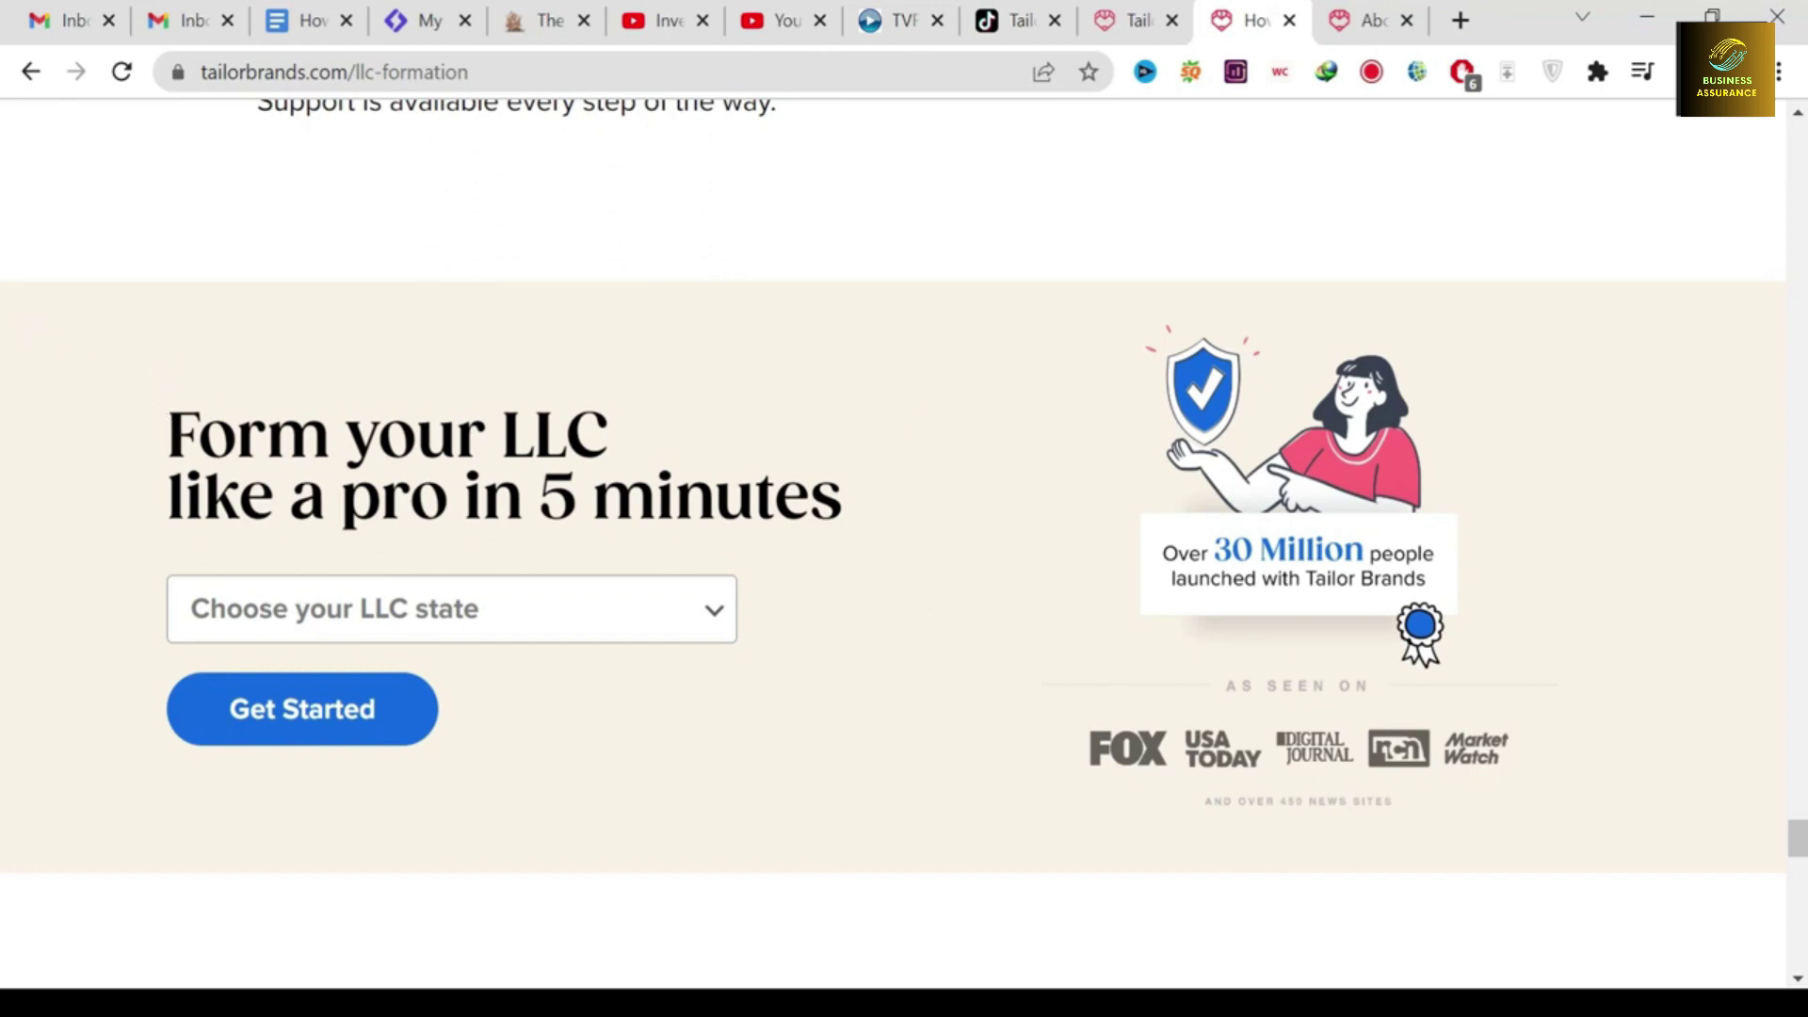
Scroll up the LLC page to 'Form an LLC in a few minutes' and return to the dashboard tab
{"action": "left_click_drag", "start_coordinate": [166, 418], "coordinate": [811, 497]}
{"action": "left_click", "coordinate": [799, 435]}
{"action": "scroll", "coordinate": [876, 452], "scroll_direction": "up", "scroll_amount": 8}
{"action": "scroll", "coordinate": [979, 465], "scroll_direction": "up", "scroll_amount": 8}
{"action": "scroll", "coordinate": [979, 465], "scroll_direction": "up", "scroll_amount": 6}
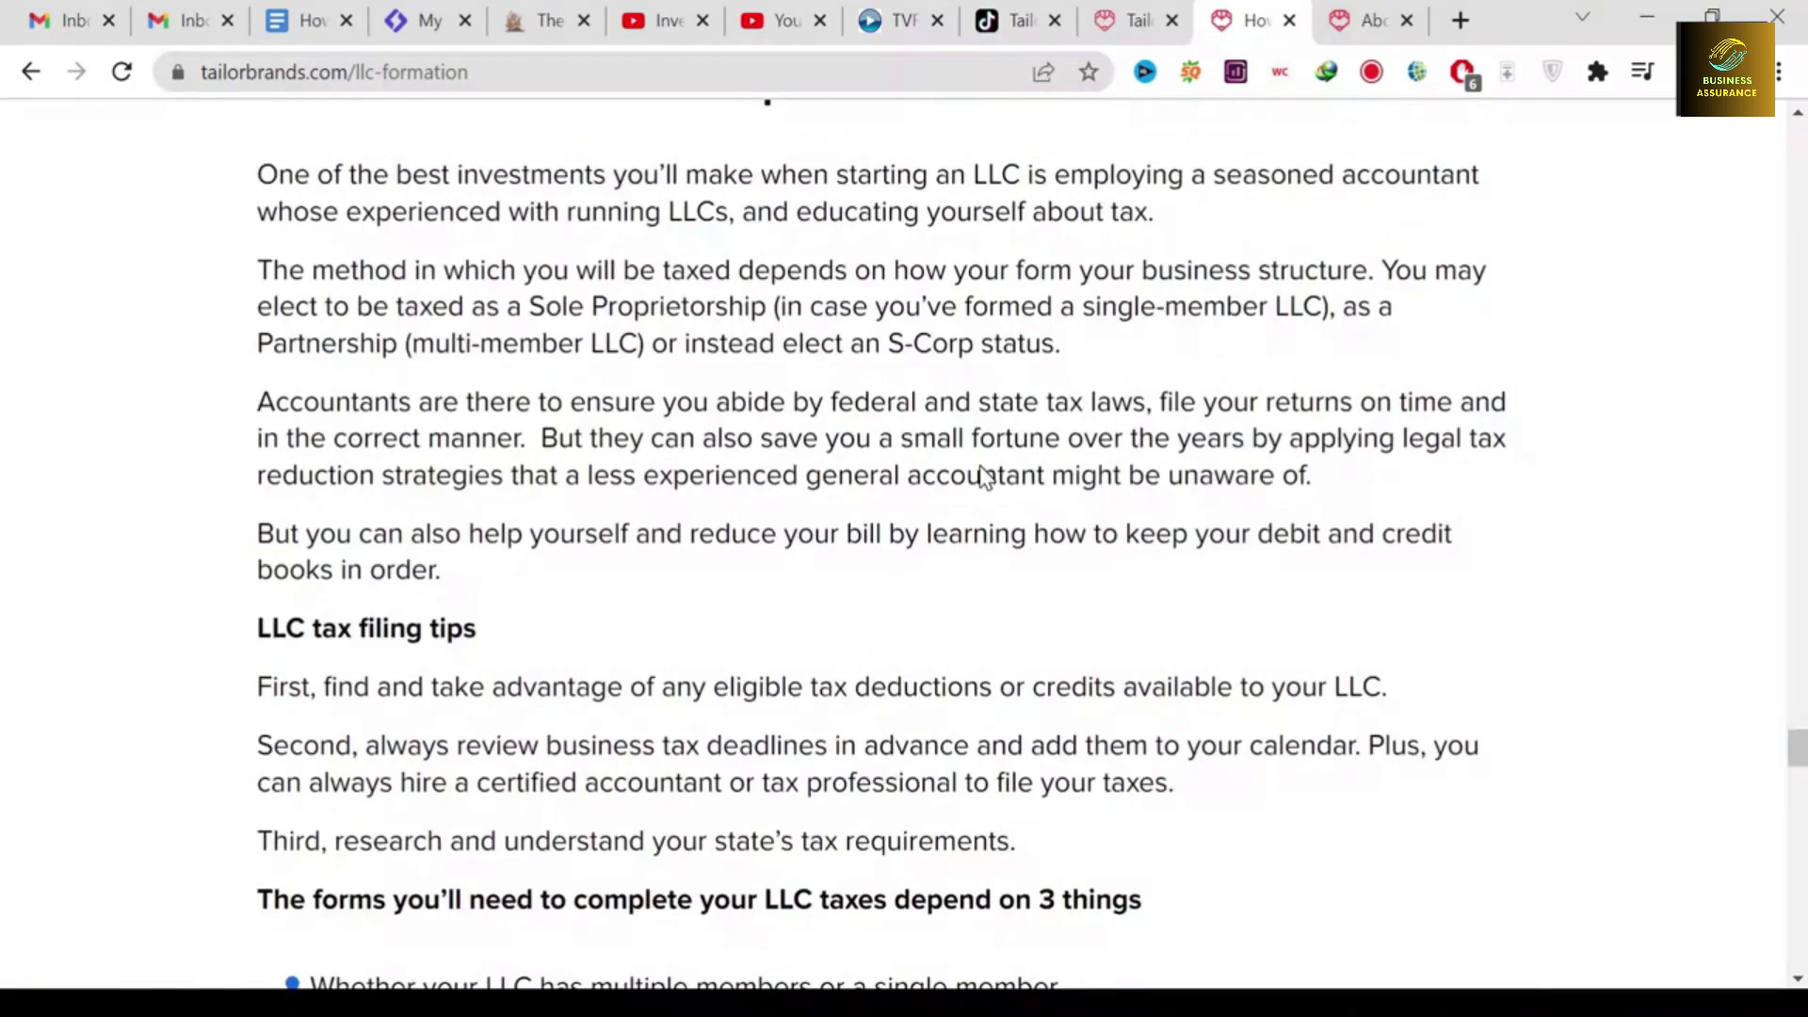
{"action": "scroll", "coordinate": [980, 465], "scroll_direction": "up", "scroll_amount": 6}
{"action": "scroll", "coordinate": [980, 465], "scroll_direction": "up", "scroll_amount": 6}
{"action": "scroll", "coordinate": [979, 465], "scroll_direction": "up", "scroll_amount": 4}
{"action": "scroll", "coordinate": [973, 459], "scroll_direction": "up", "scroll_amount": 6}
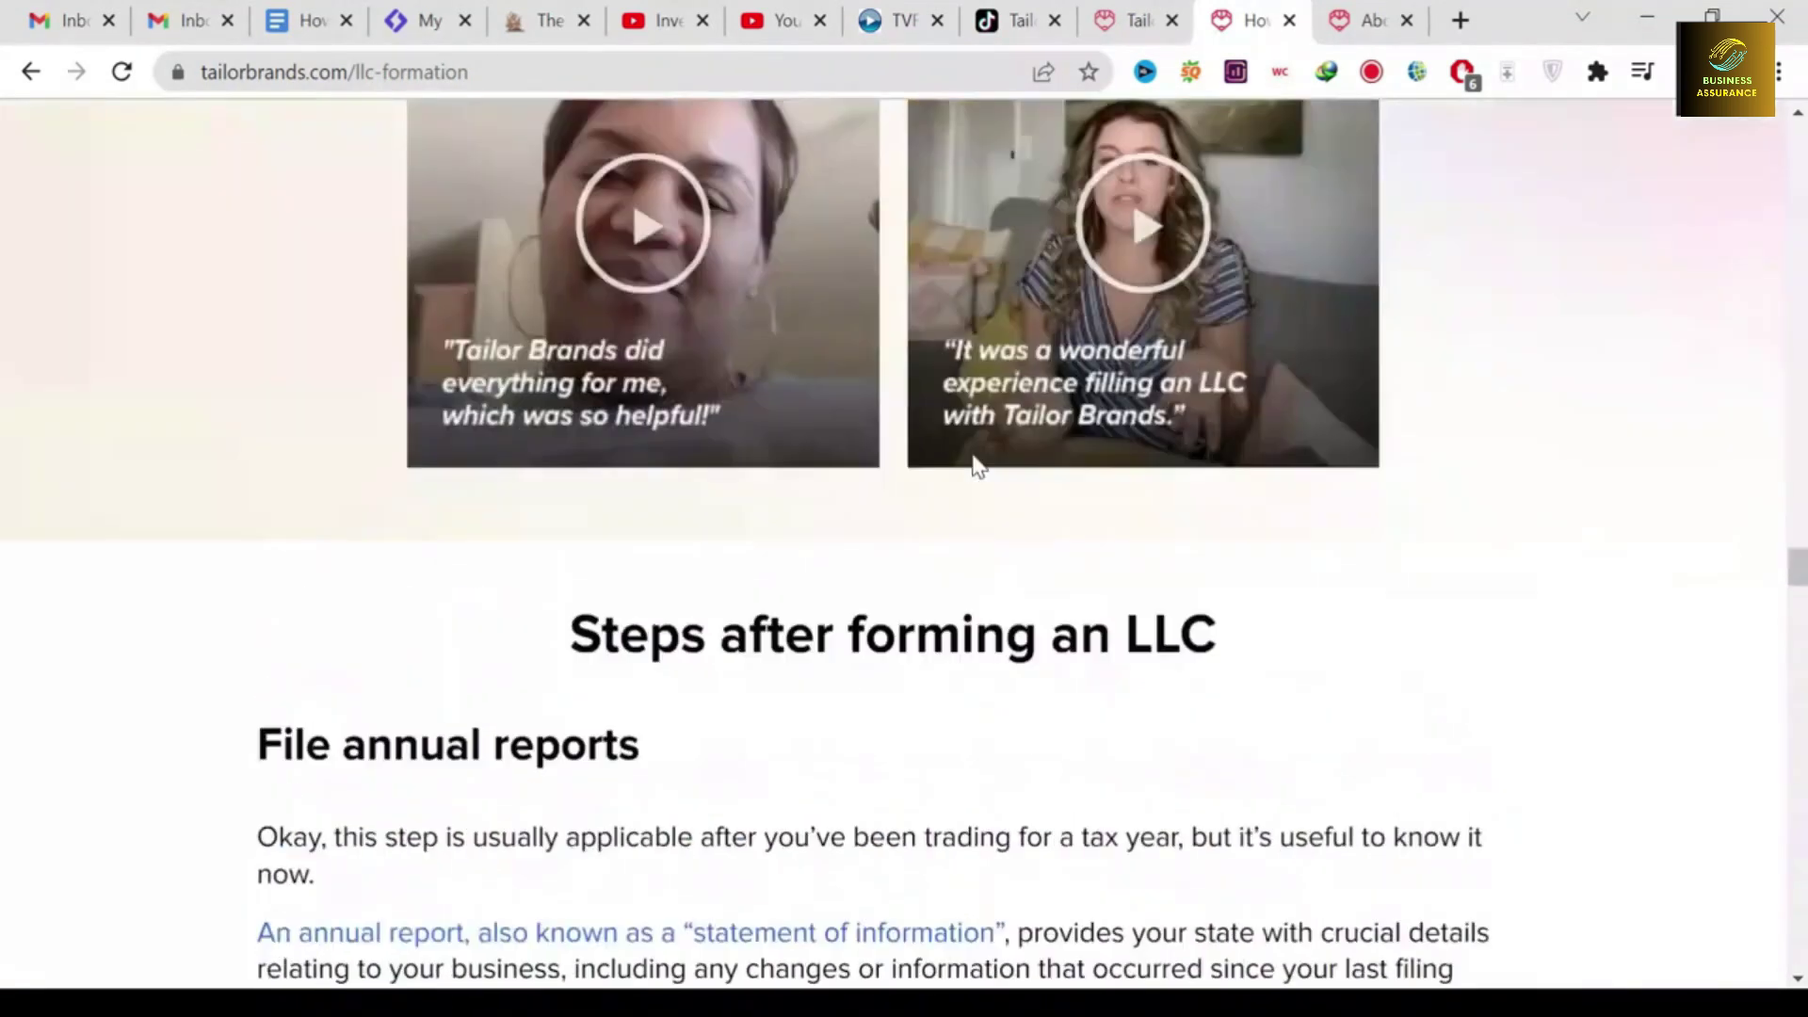
{"action": "scroll", "coordinate": [973, 459], "scroll_direction": "up", "scroll_amount": 6}
{"action": "scroll", "coordinate": [974, 458], "scroll_direction": "up", "scroll_amount": 6}
{"action": "scroll", "coordinate": [974, 458], "scroll_direction": "up", "scroll_amount": 5}
{"action": "scroll", "coordinate": [978, 465], "scroll_direction": "down", "scroll_amount": 1}
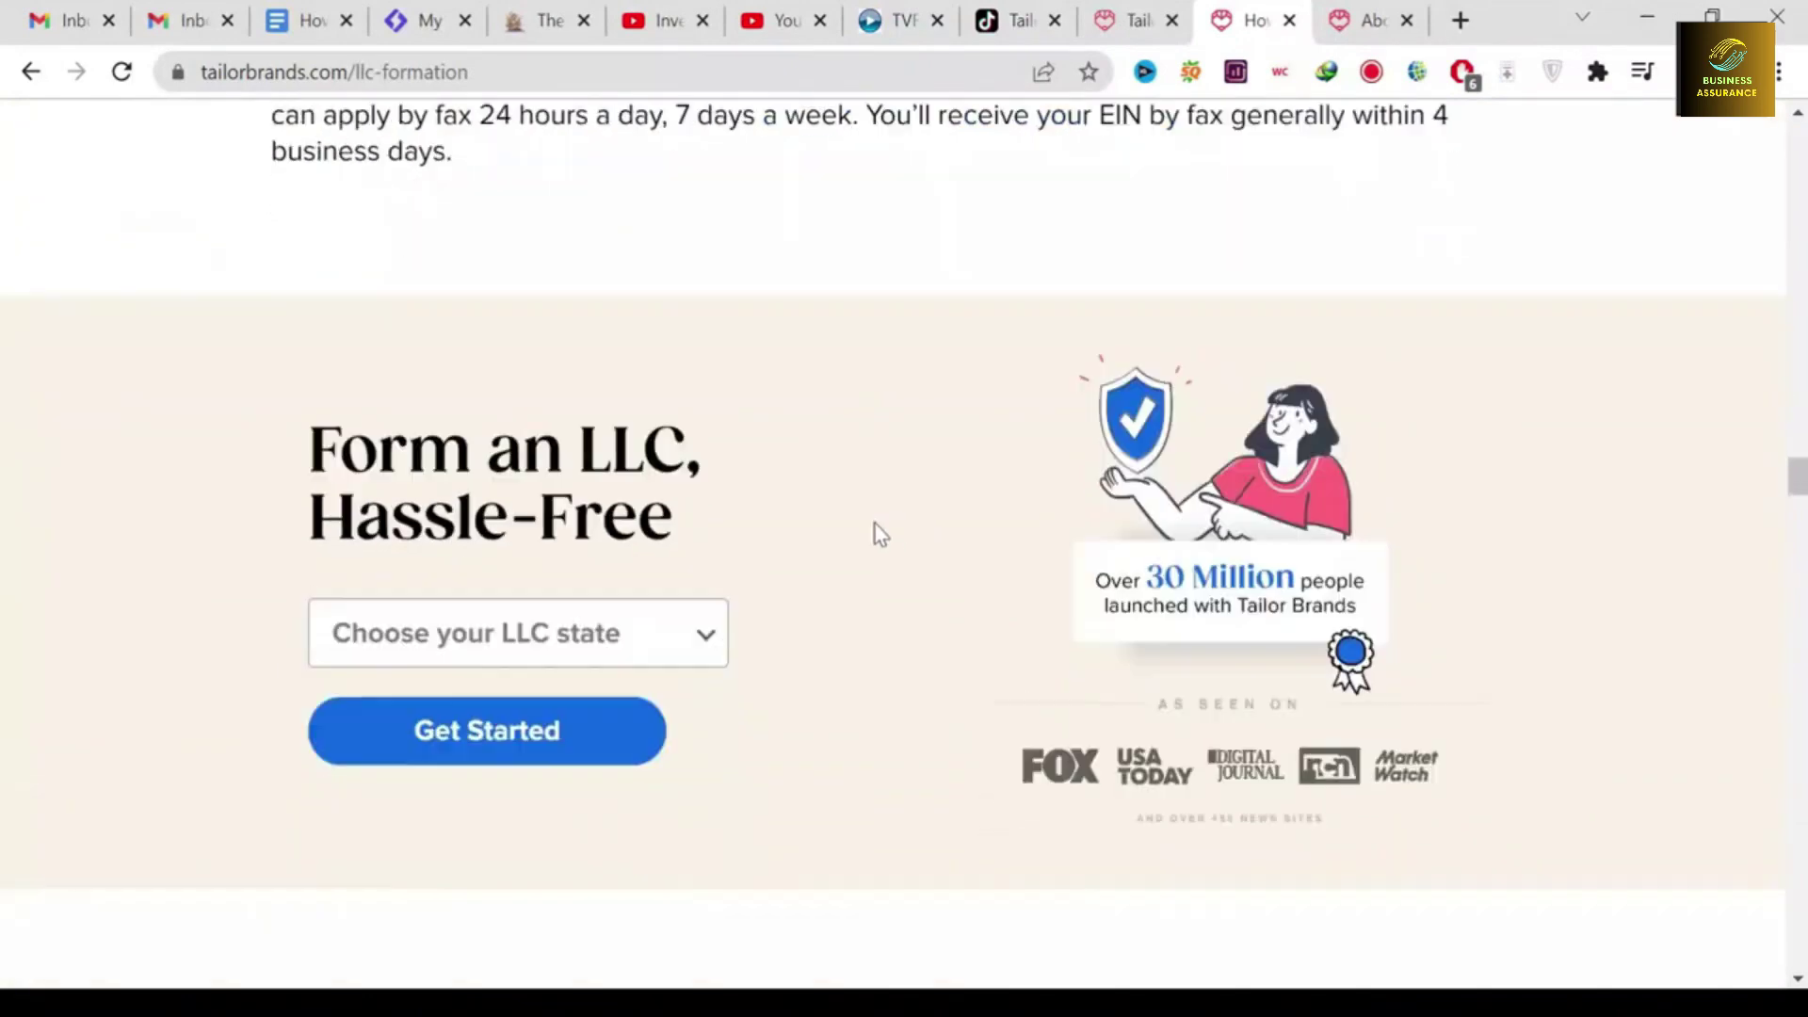
{"action": "left_click_drag", "start_coordinate": [679, 505], "coordinate": [410, 435]}
{"action": "left_click", "coordinate": [747, 455]}
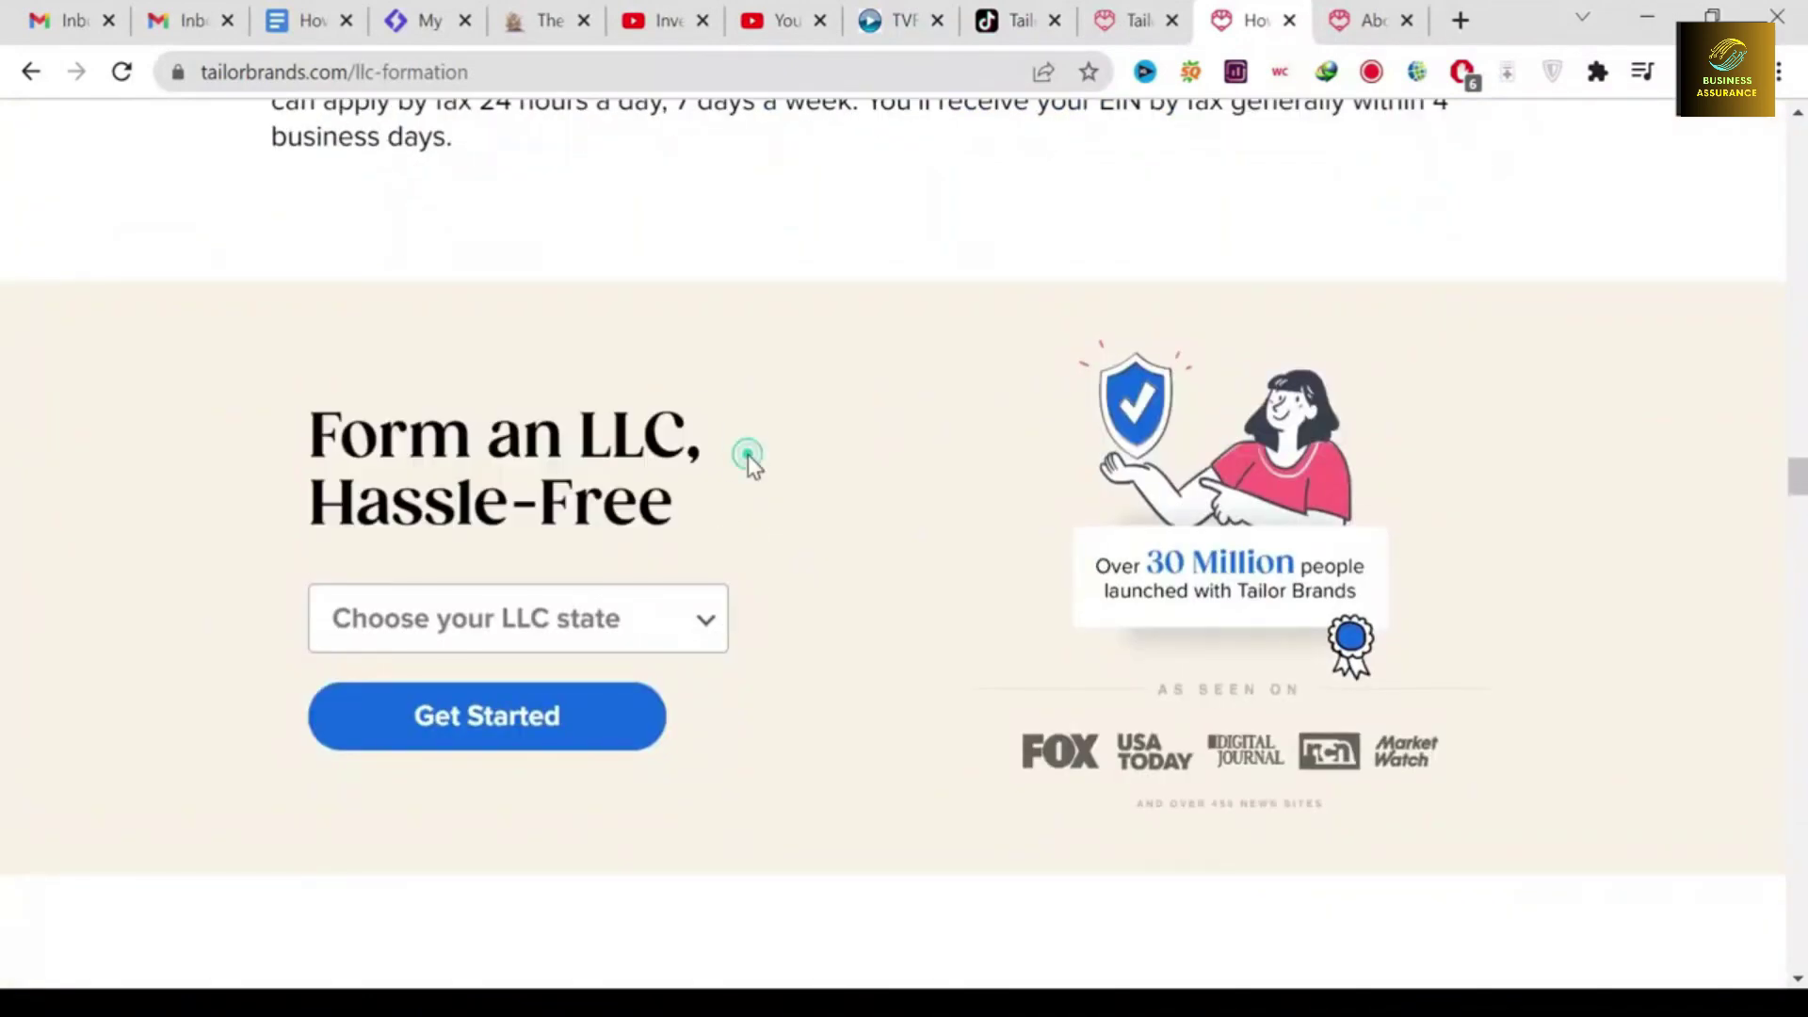
{"action": "scroll", "coordinate": [746, 455], "scroll_direction": "up", "scroll_amount": 8}
{"action": "scroll", "coordinate": [748, 455], "scroll_direction": "up", "scroll_amount": 8}
{"action": "scroll", "coordinate": [748, 455], "scroll_direction": "up", "scroll_amount": 8}
{"action": "scroll", "coordinate": [746, 455], "scroll_direction": "up", "scroll_amount": 8}
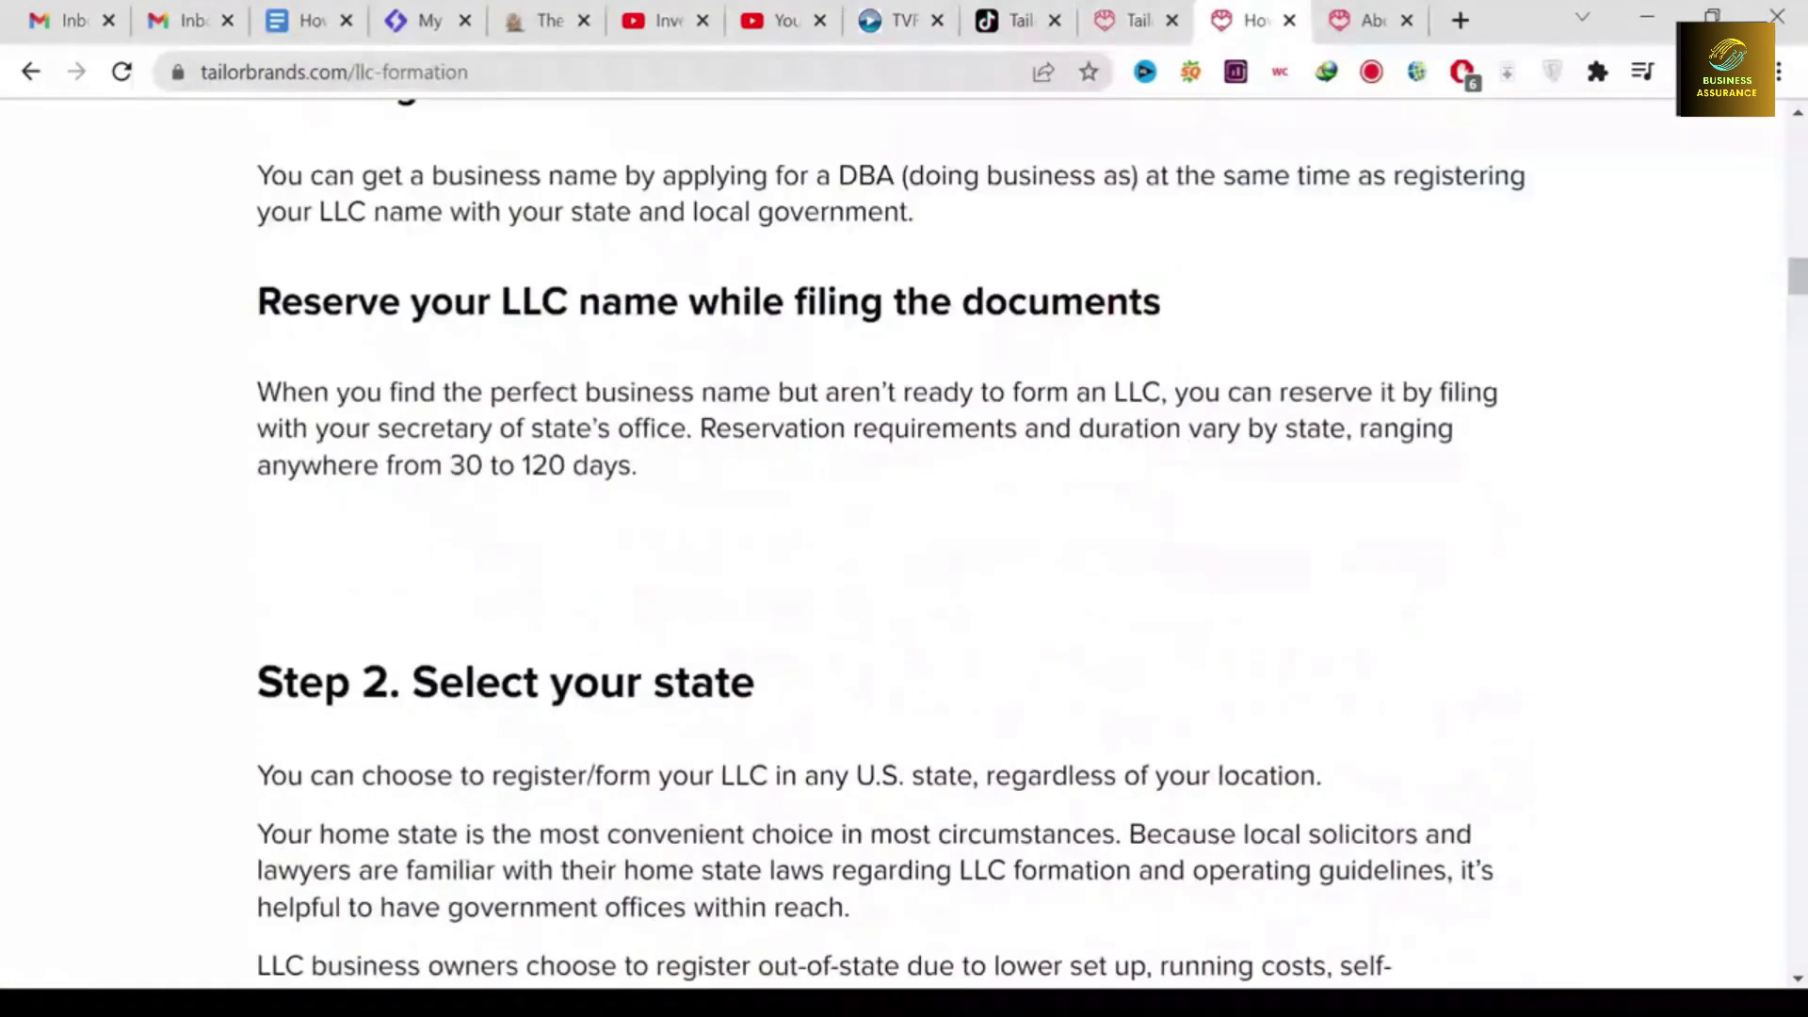
{"action": "scroll", "coordinate": [748, 454], "scroll_direction": "up", "scroll_amount": 8}
{"action": "scroll", "coordinate": [747, 455], "scroll_direction": "up", "scroll_amount": 8}
{"action": "scroll", "coordinate": [747, 455], "scroll_direction": "up", "scroll_amount": 6}
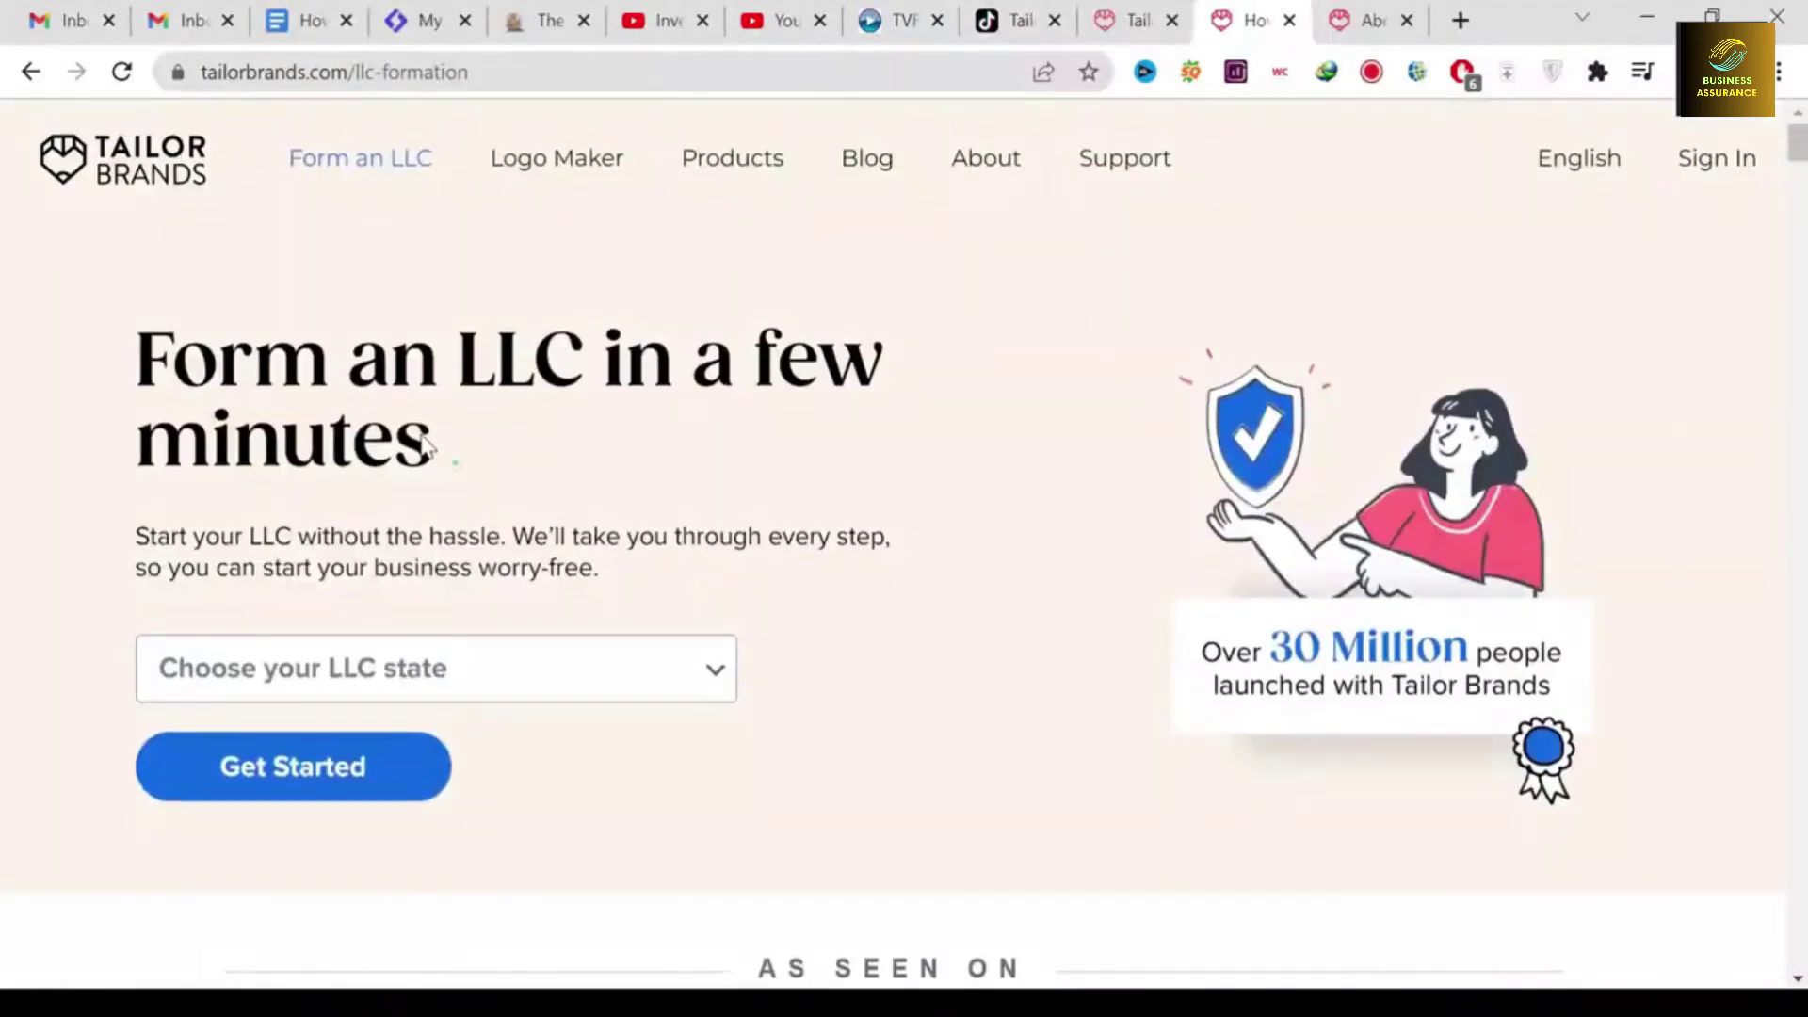
{"action": "left_click_drag", "start_coordinate": [430, 446], "coordinate": [141, 355]}
{"action": "left_click", "coordinate": [699, 477]}
{"action": "key", "text": "ctrl+shift+Tab"}
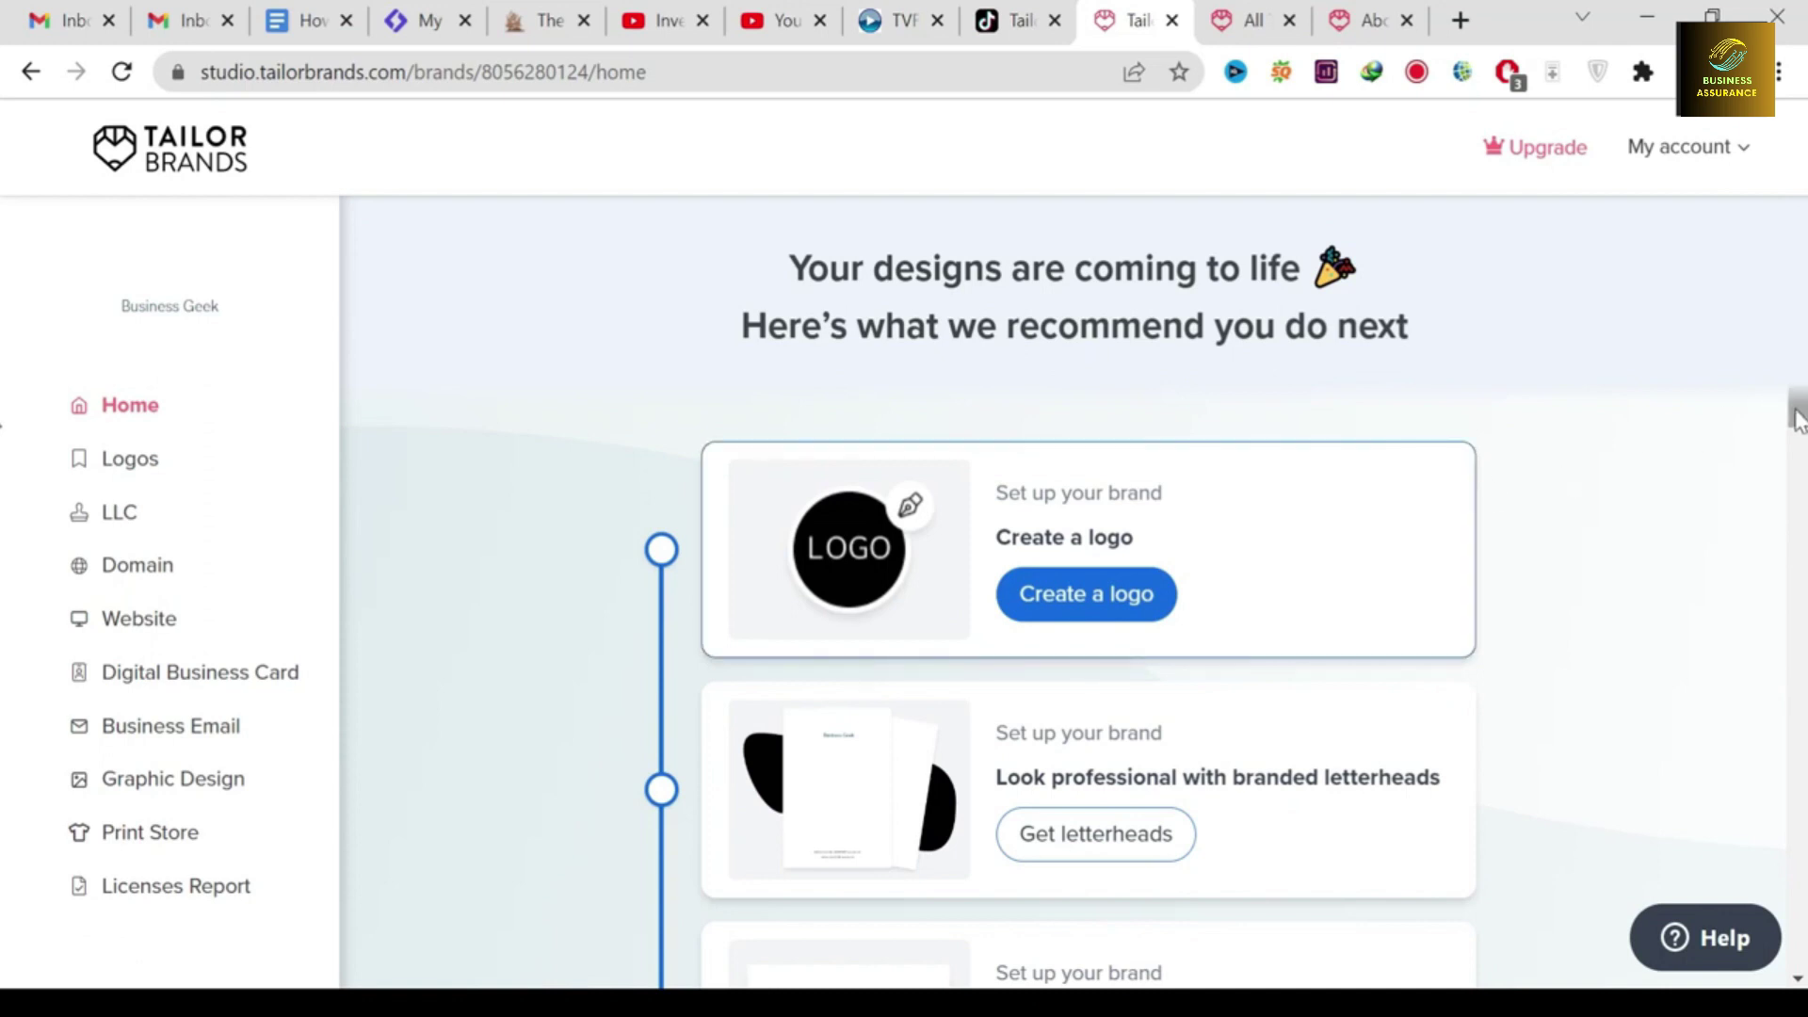
{"action": "left_click_drag", "start_coordinate": [1796, 413], "coordinate": [1794, 494]}
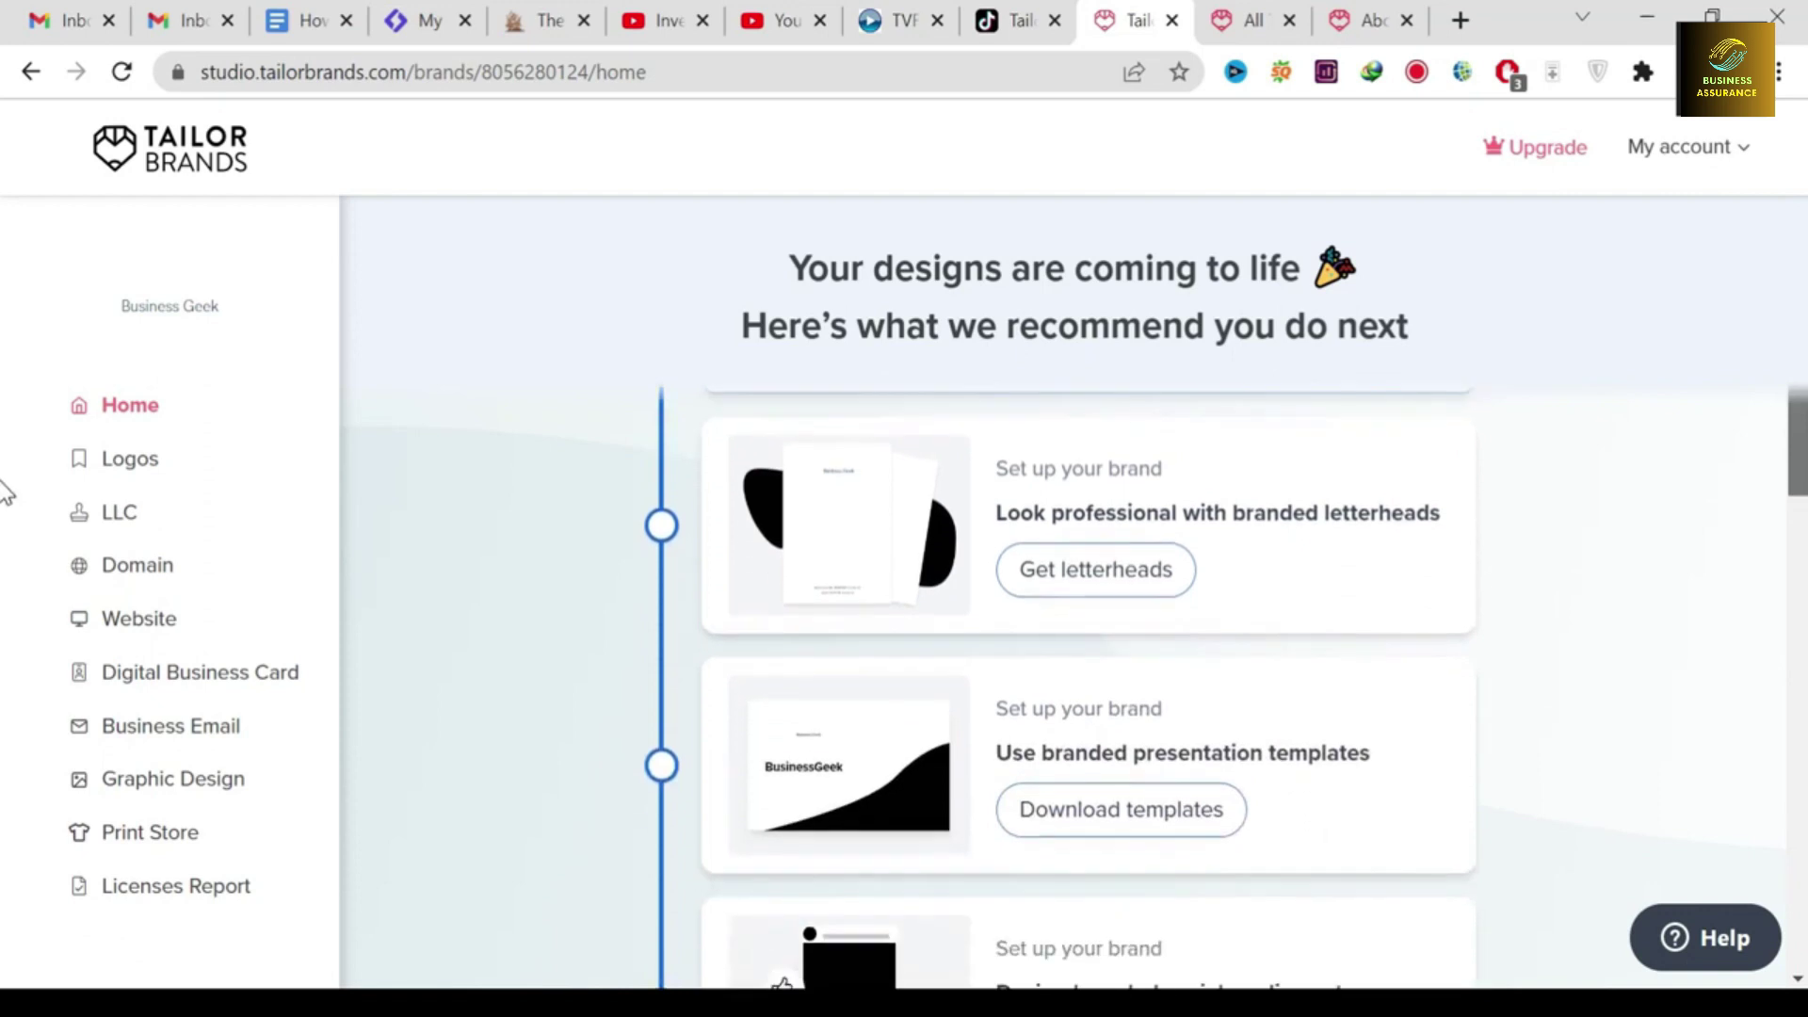
Scroll past the letterheads, presentation templates and other recommendation cards down to insurance
{"action": "left_click_drag", "start_coordinate": [996, 506], "coordinate": [1291, 506]}
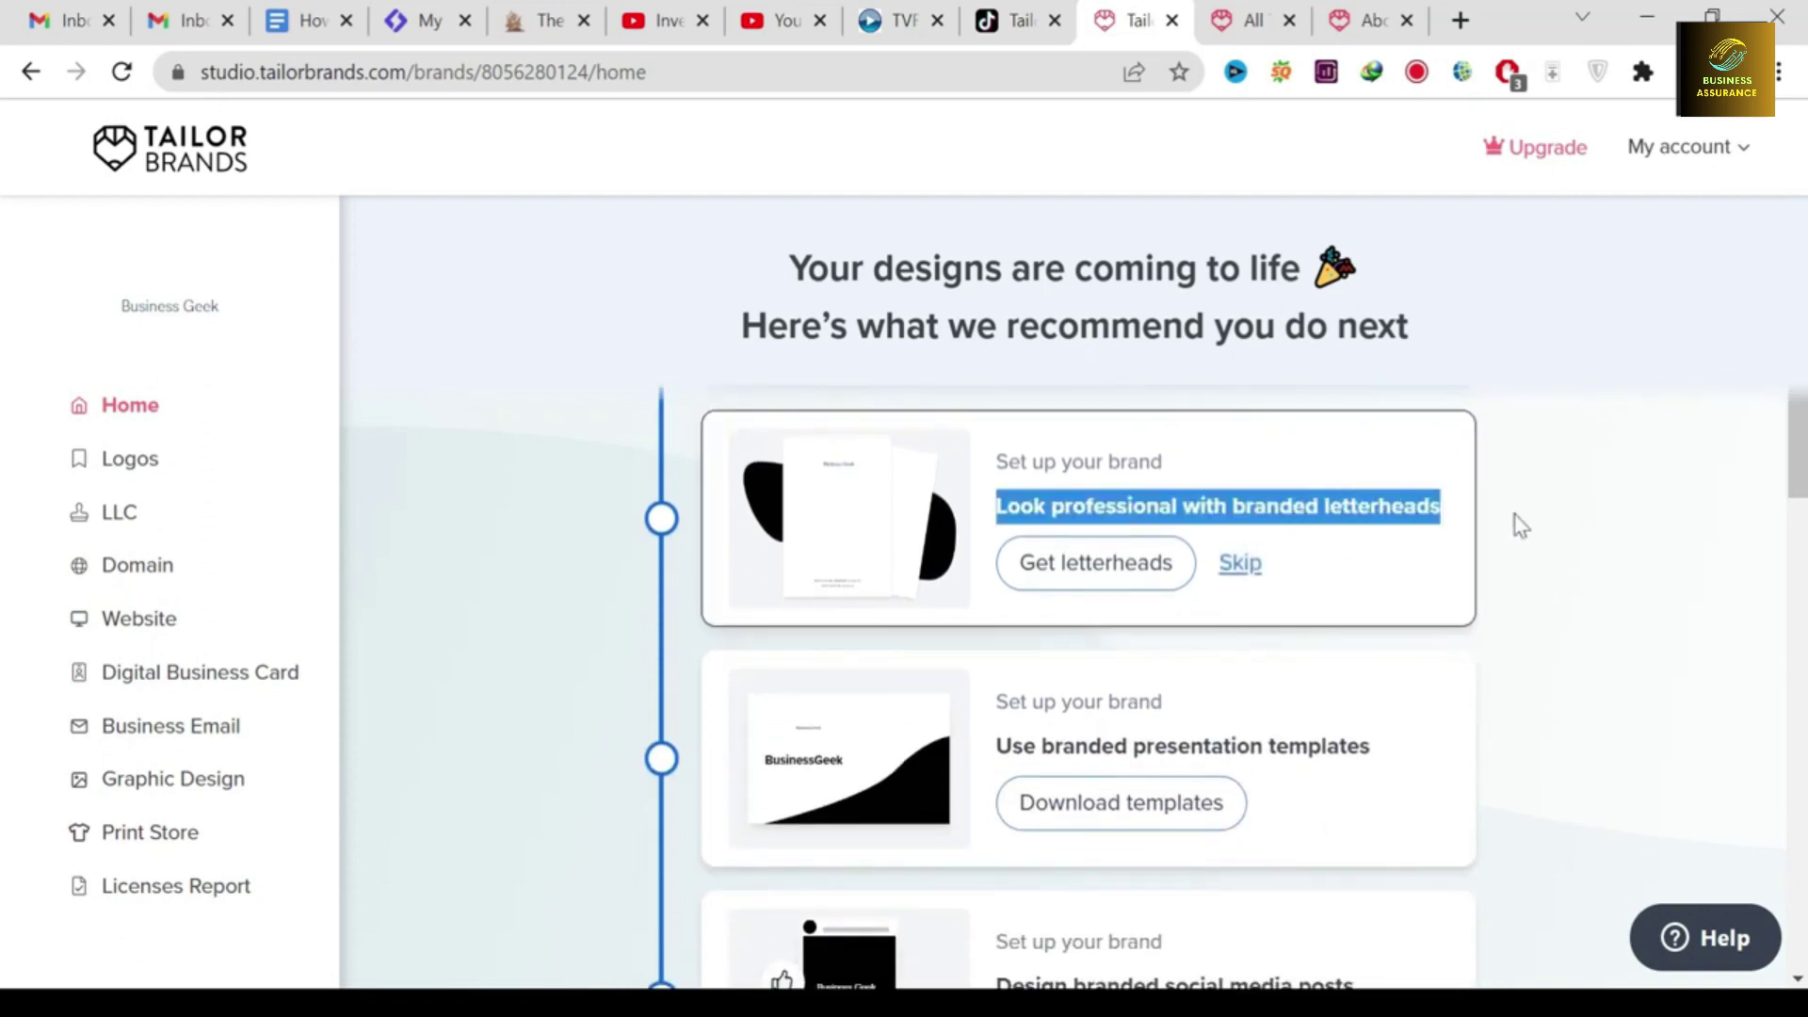
{"action": "left_click", "coordinate": [1520, 525]}
{"action": "left_click_drag", "start_coordinate": [1797, 437], "coordinate": [1787, 544]}
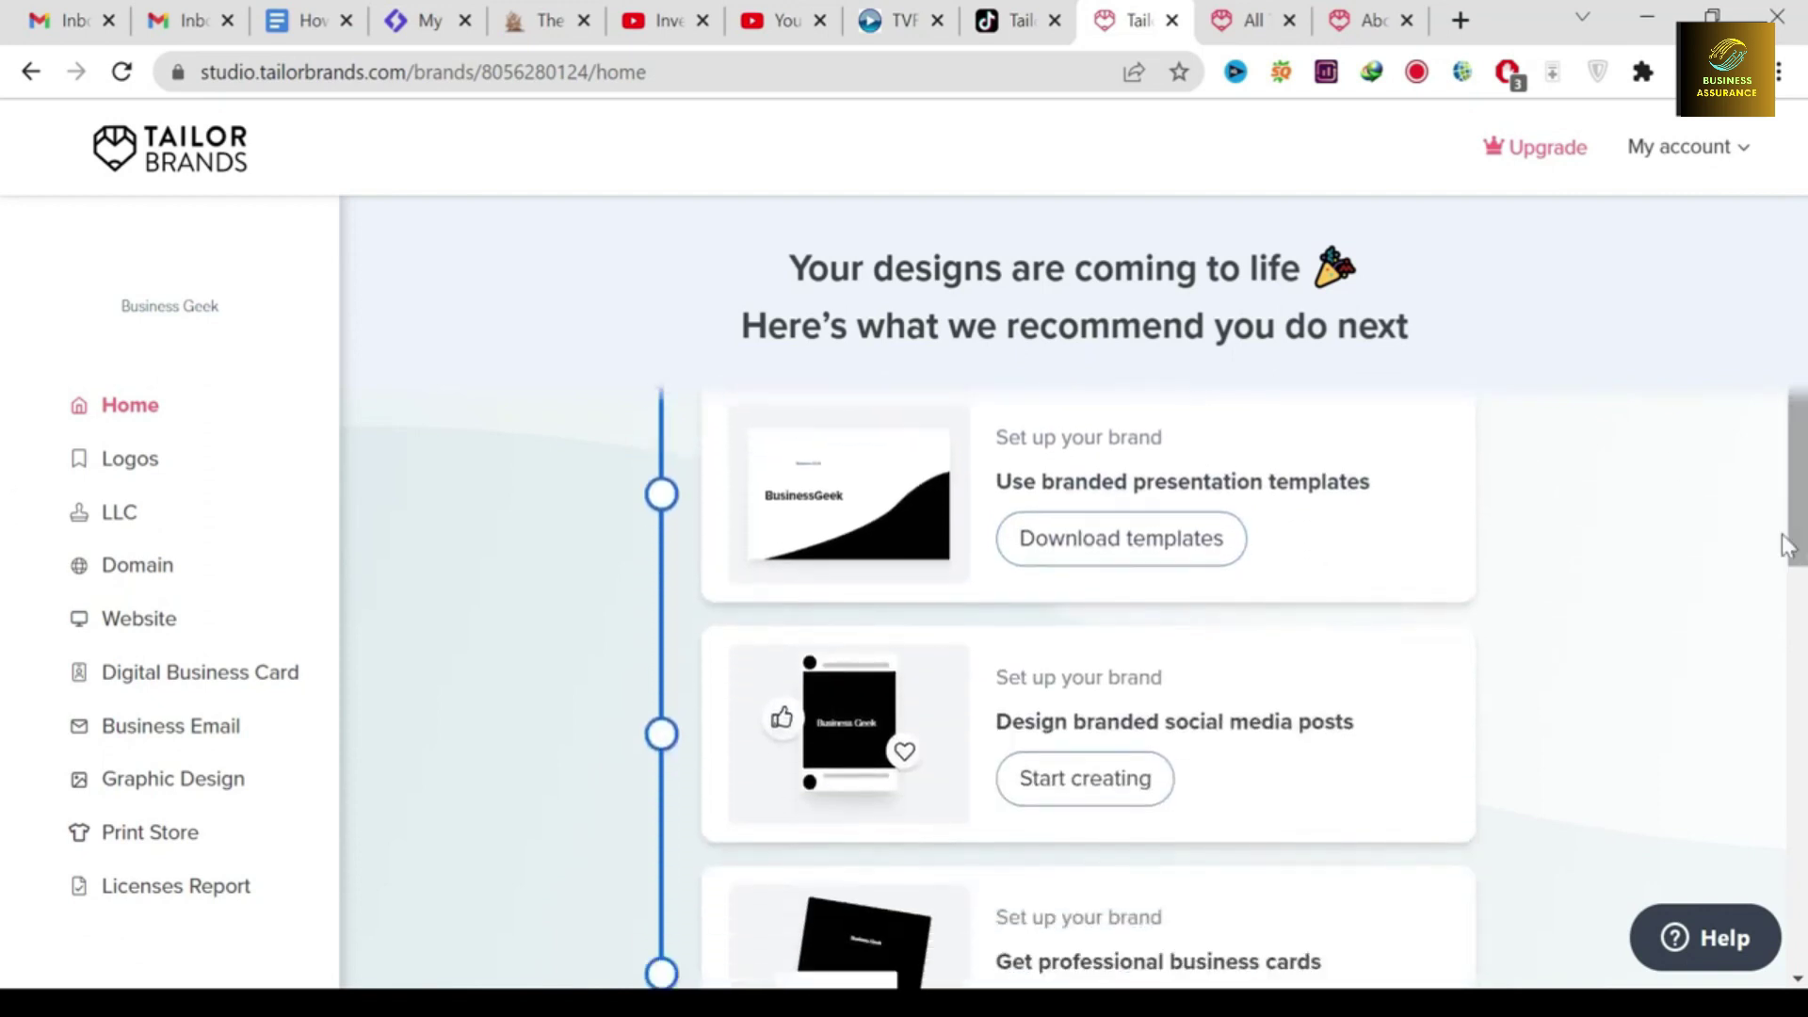
{"action": "left_click_drag", "start_coordinate": [996, 482], "coordinate": [1341, 482]}
{"action": "left_click", "coordinate": [1554, 539]}
{"action": "scroll", "coordinate": [1088, 636], "scroll_direction": "down", "scroll_amount": 2}
{"action": "left_click_drag", "start_coordinate": [1356, 410], "coordinate": [1348, 467]}
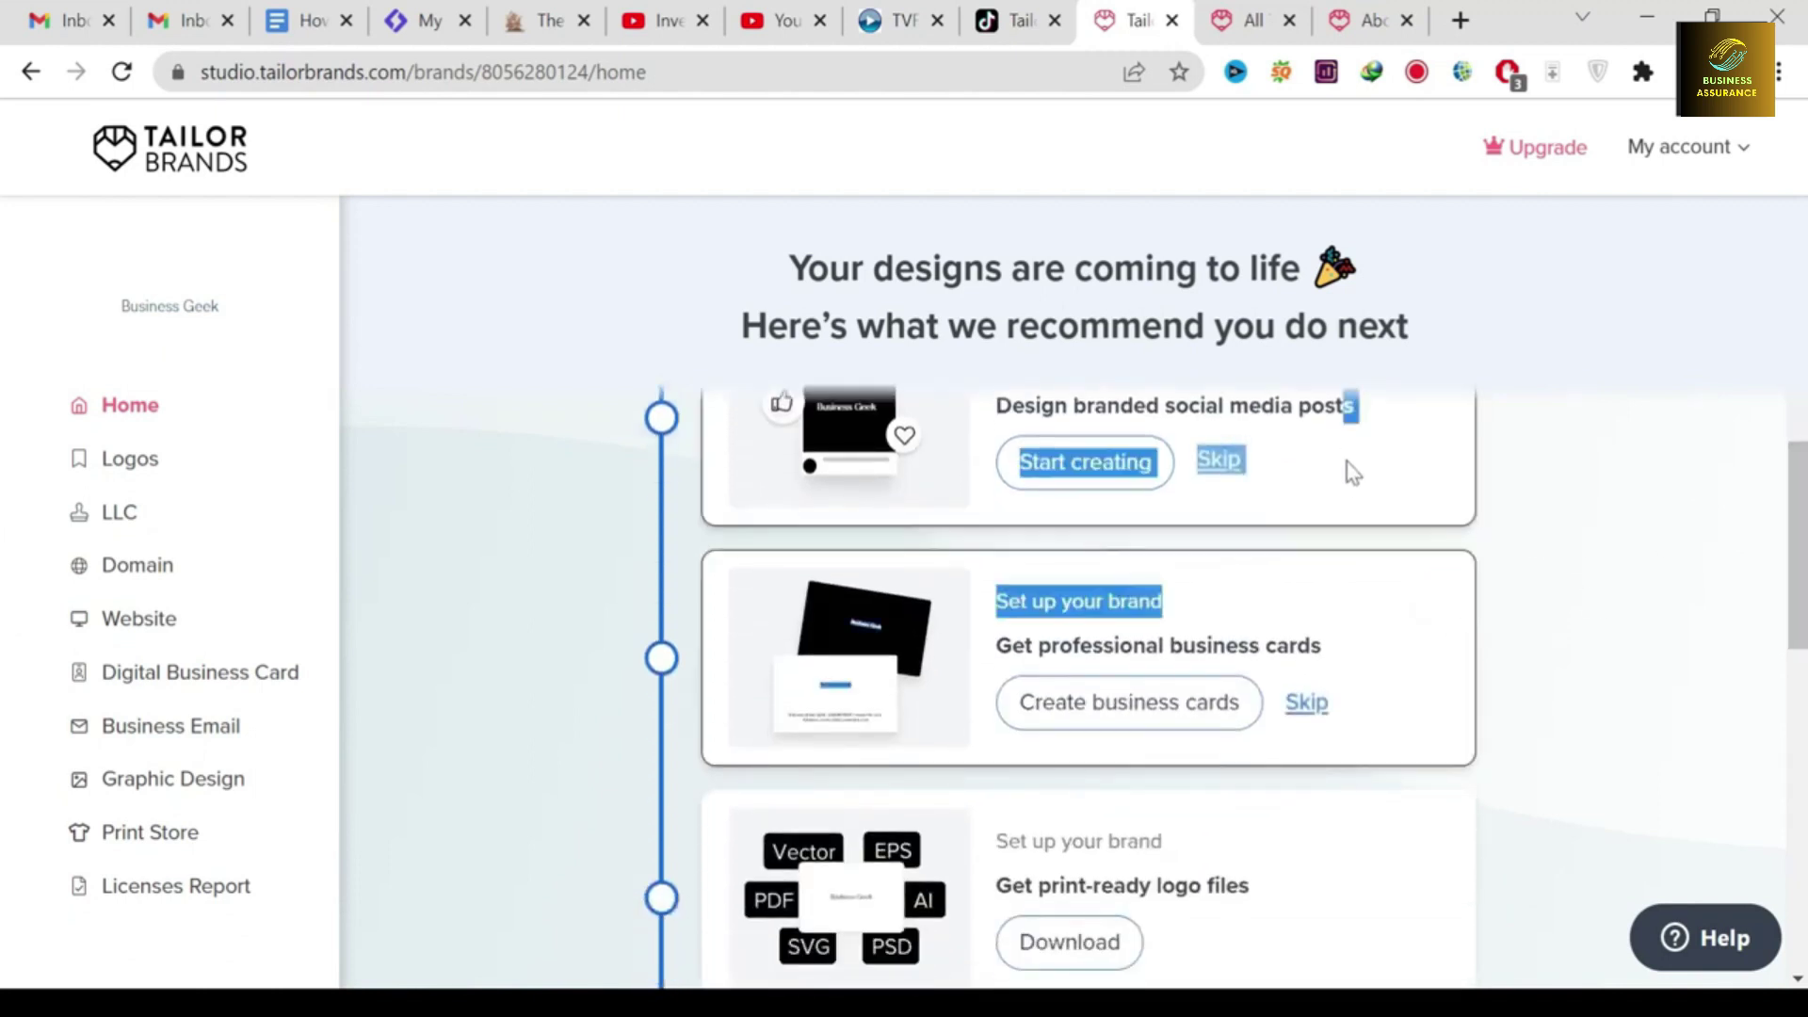
{"action": "left_click", "coordinate": [1453, 576]}
{"action": "left_click_drag", "start_coordinate": [1796, 594], "coordinate": [1794, 663]}
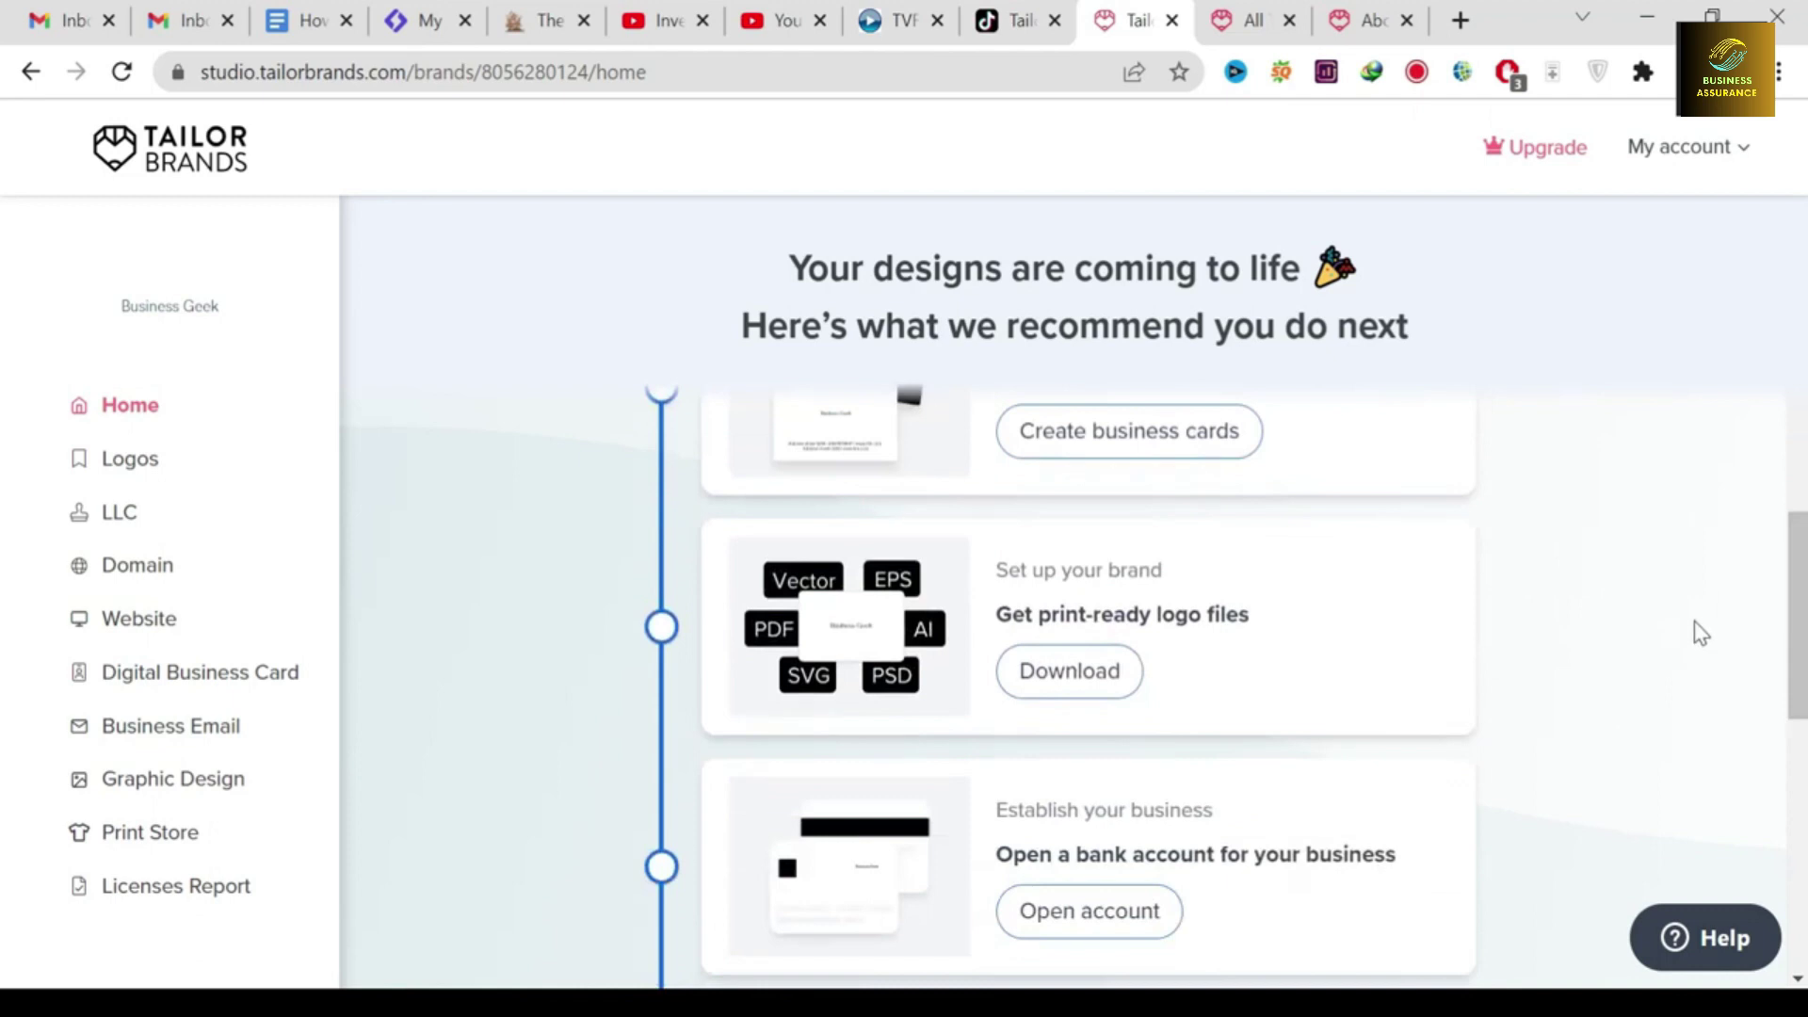
{"action": "scroll", "coordinate": [1700, 631], "scroll_direction": "down", "scroll_amount": 2}
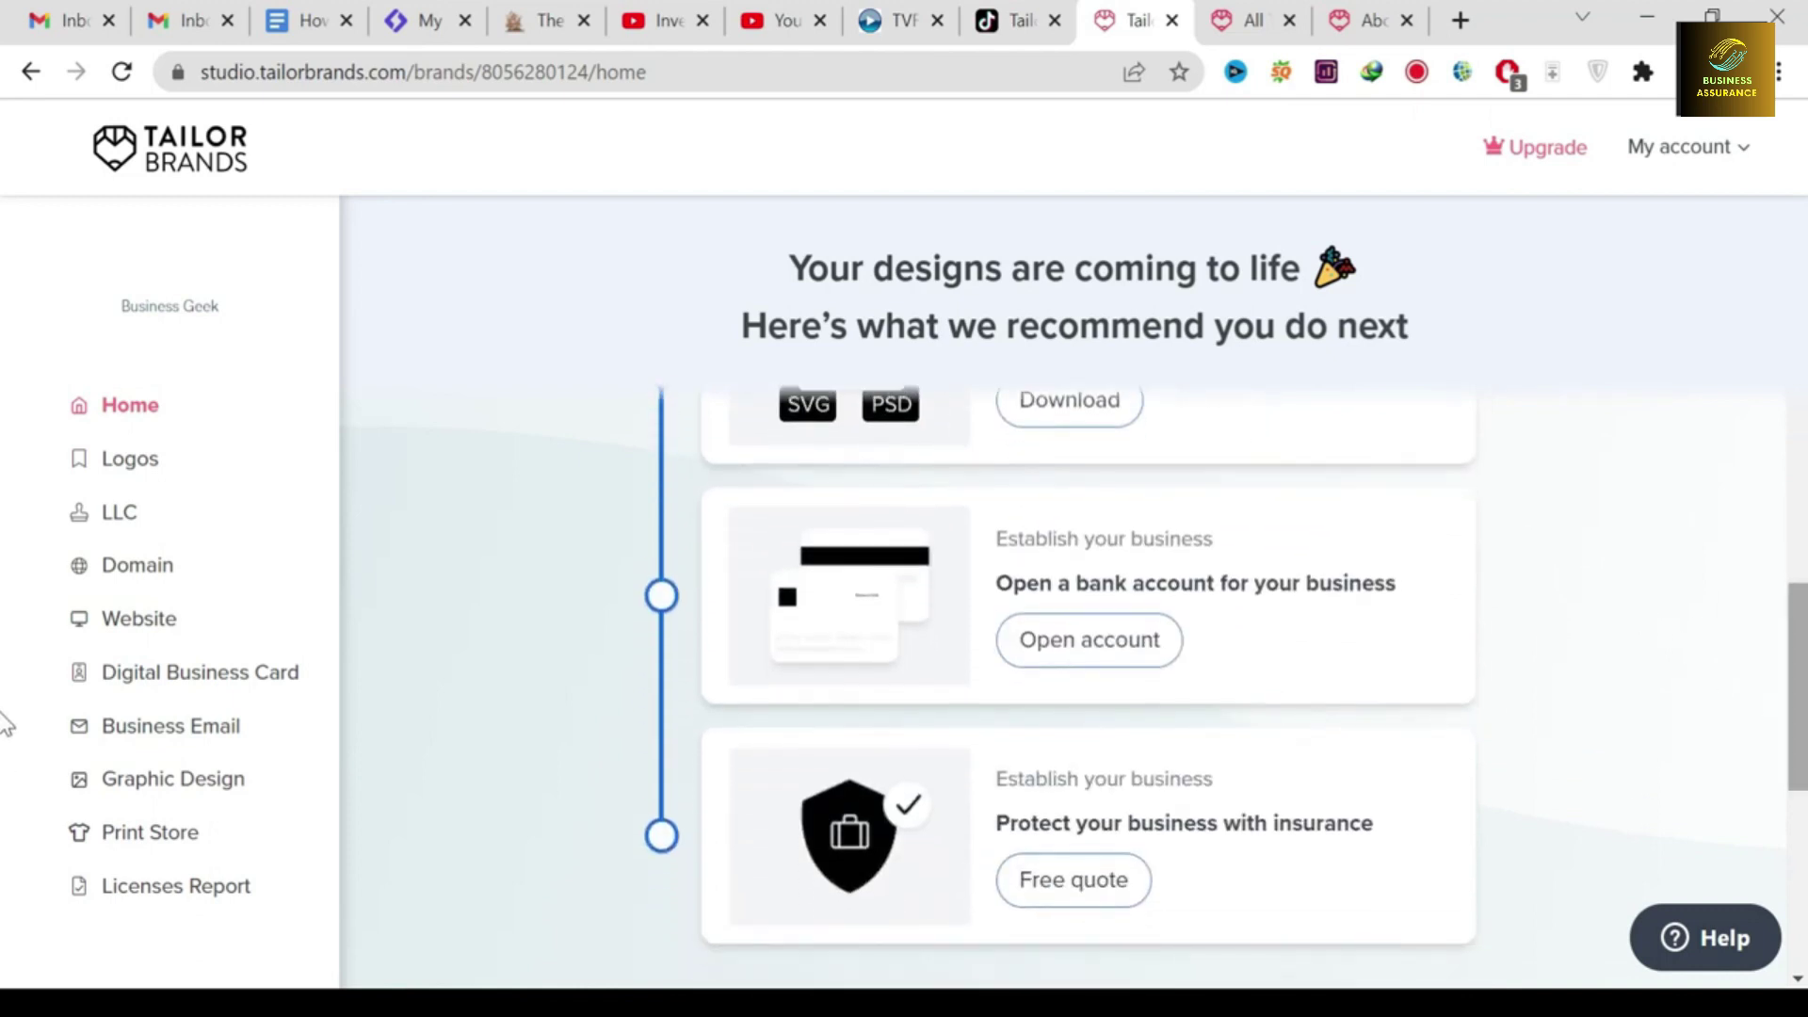
{"action": "scroll", "coordinate": [1477, 565], "scroll_direction": "down", "scroll_amount": 2}
{"action": "scroll", "coordinate": [1639, 651], "scroll_direction": "down", "scroll_amount": 1}
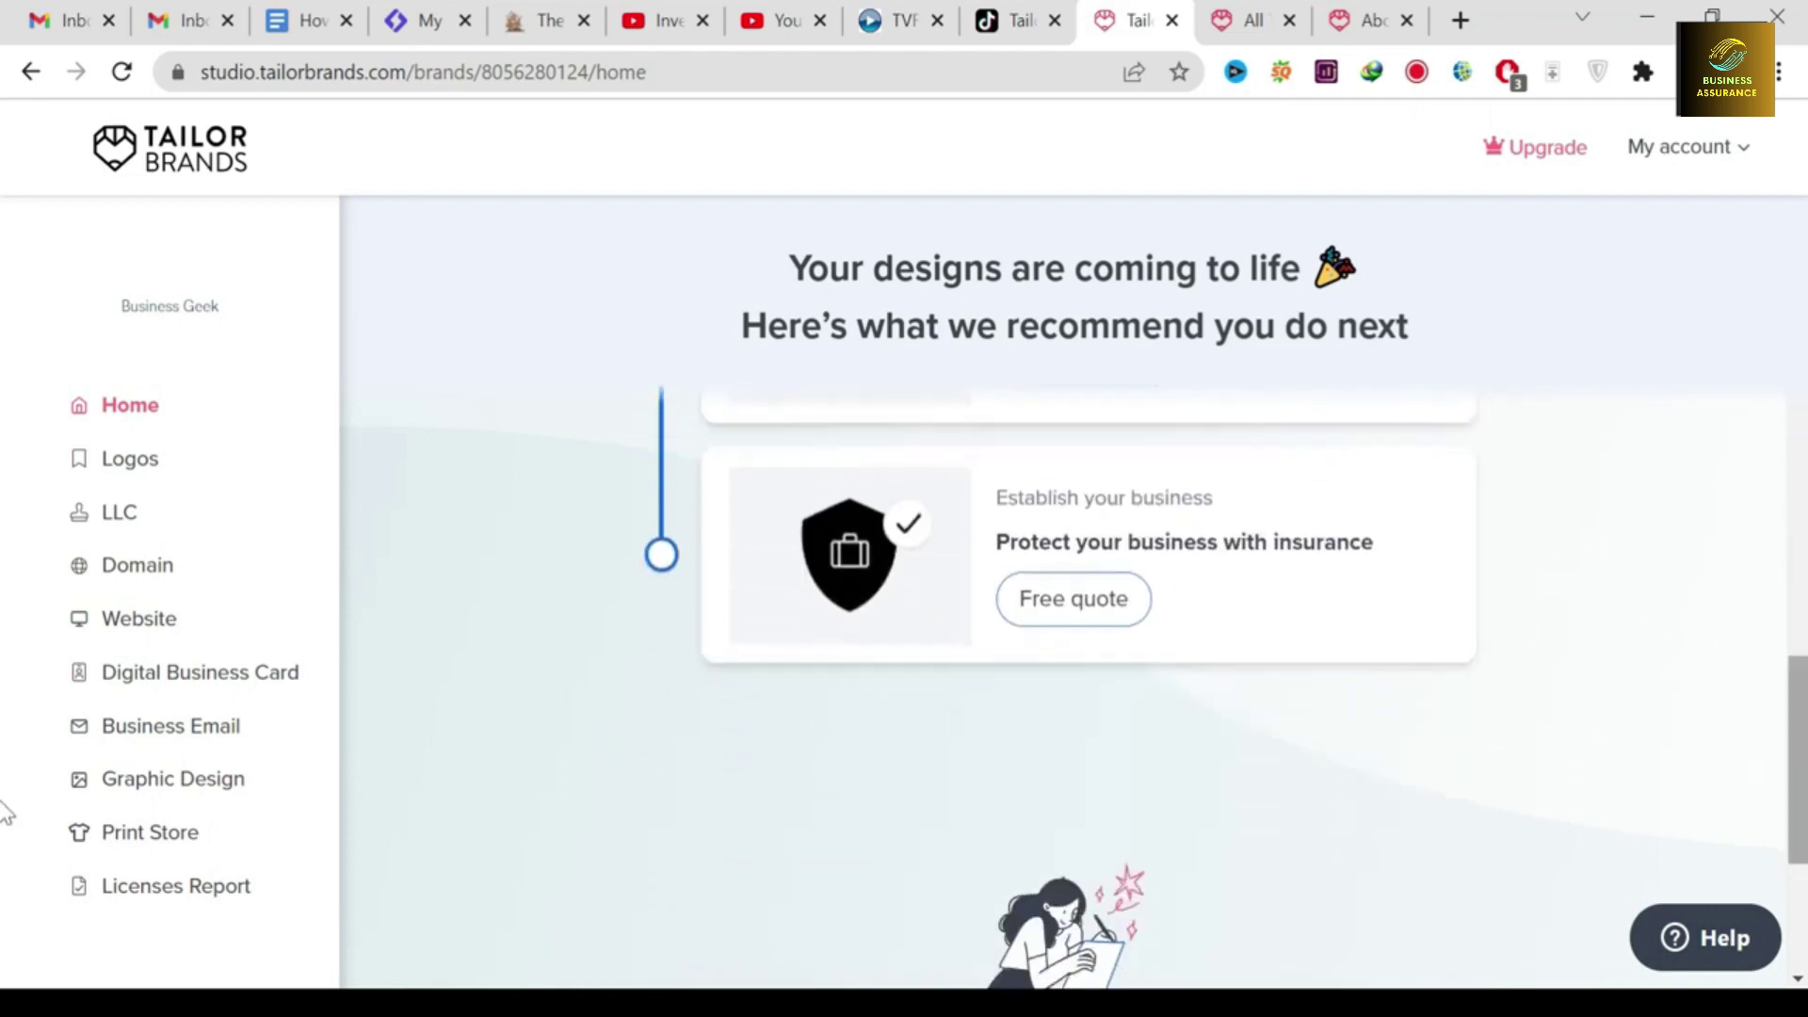
{"action": "scroll", "coordinate": [904, 565], "scroll_direction": "down", "scroll_amount": 3}
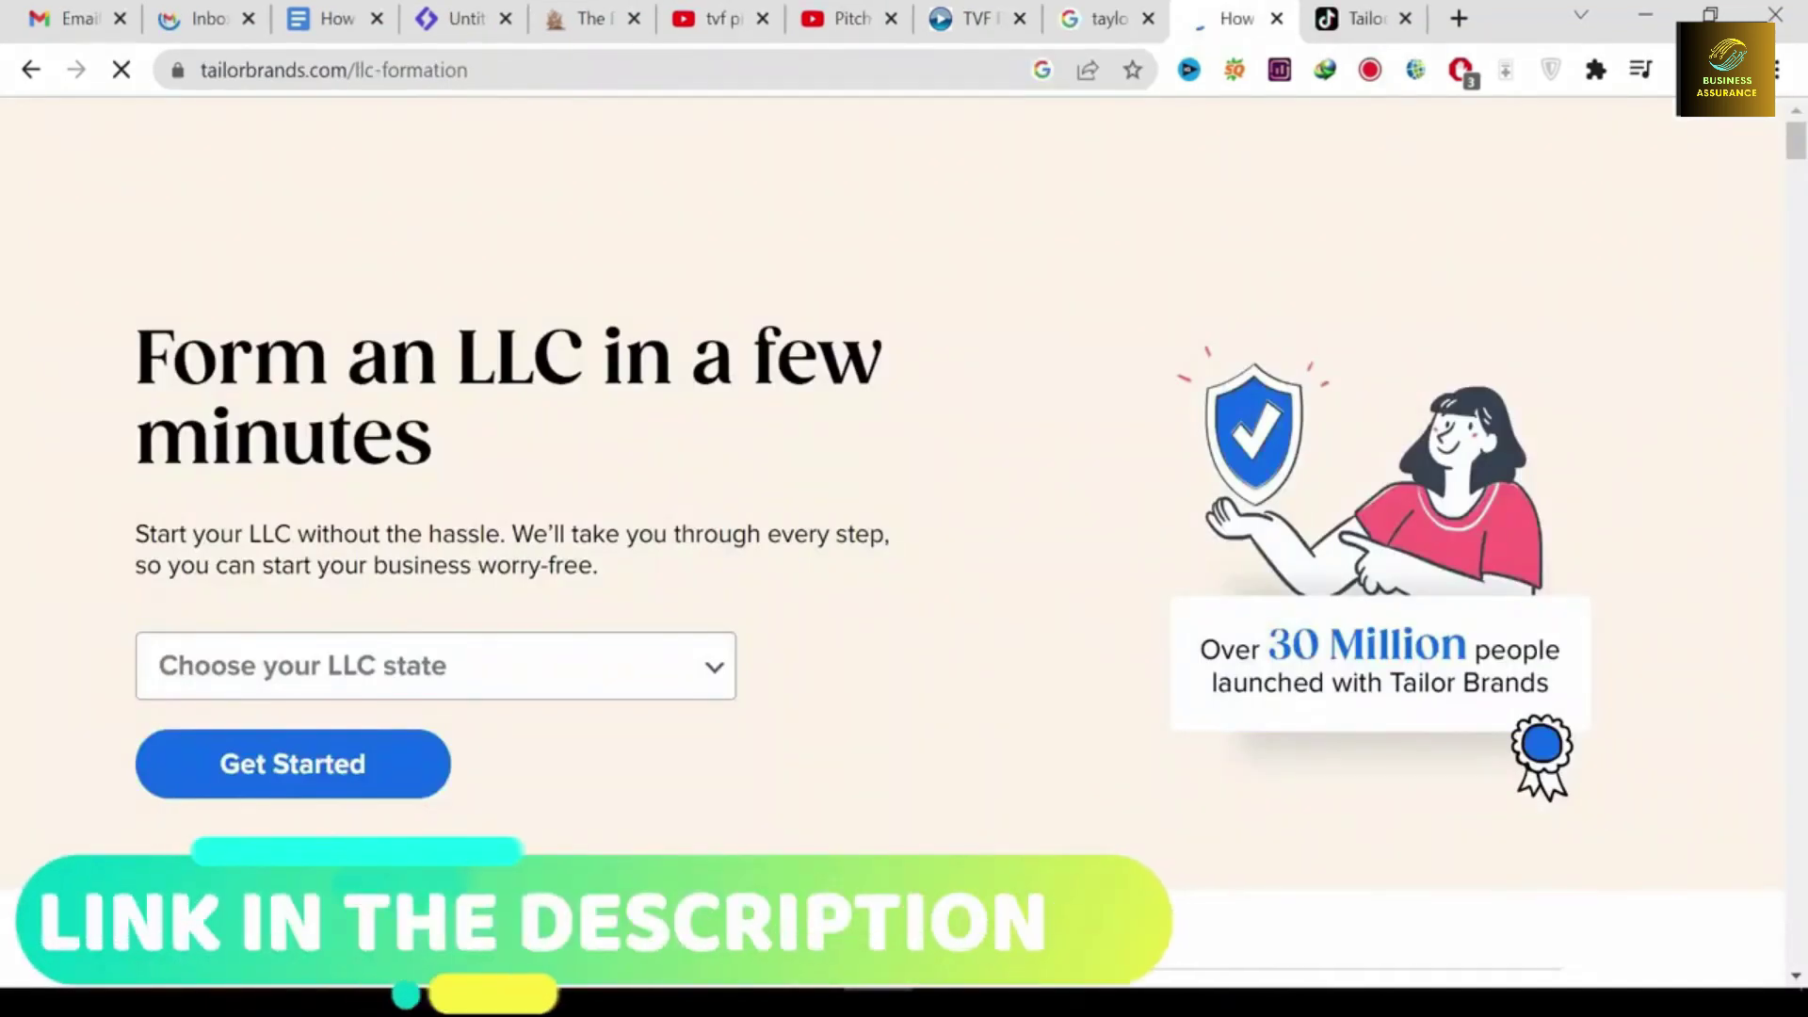